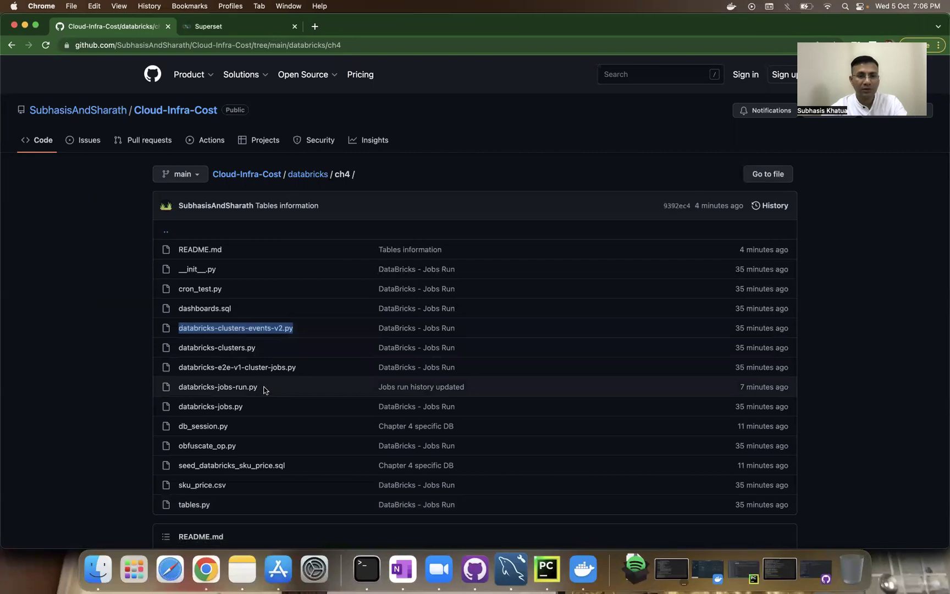
Step: Review the ch4 scripts and README objectives on GitHub, highlighting databricks-jobs-run.py, jobs run history and cluster events
drag(264, 390, 176, 392)
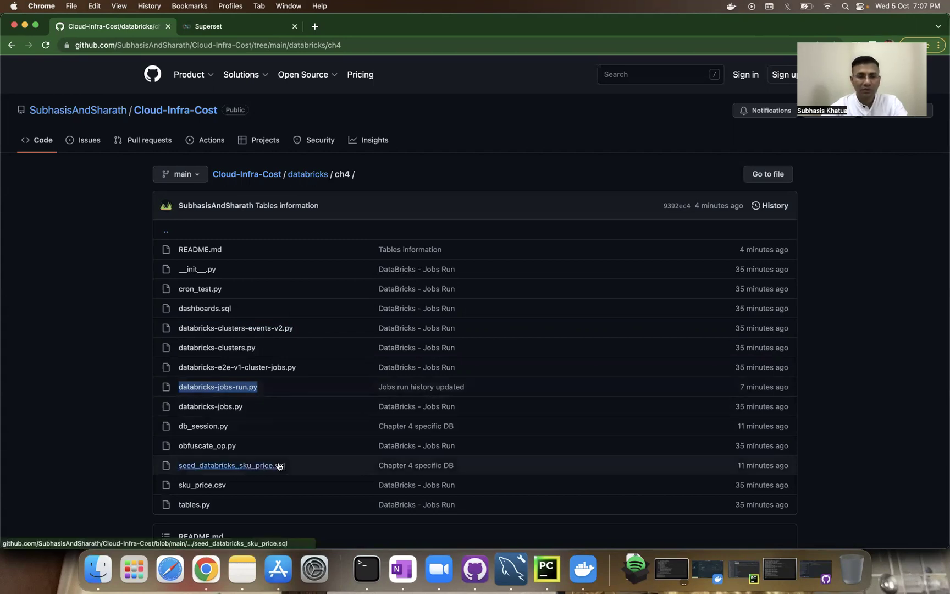
click(543, 571)
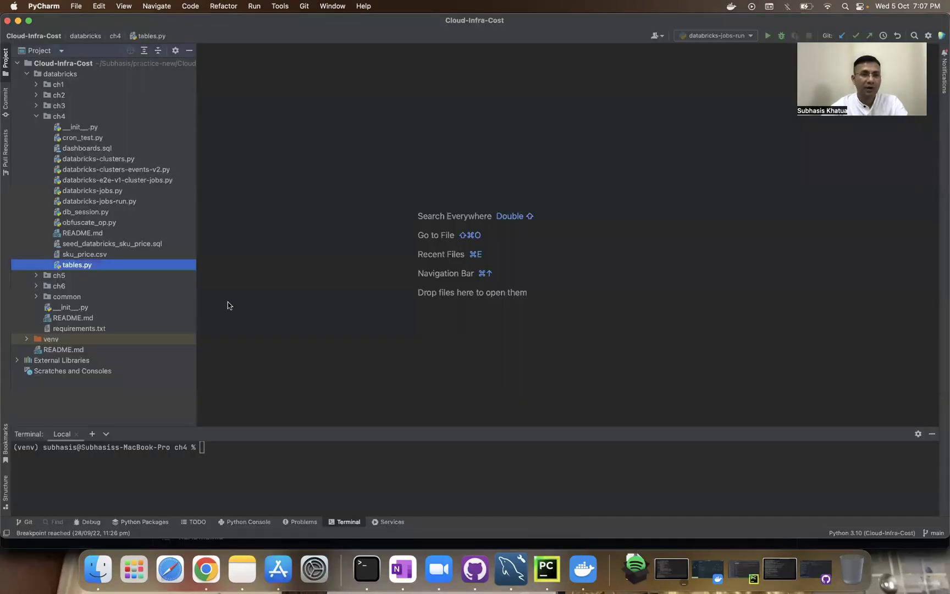
key(super+Tab)
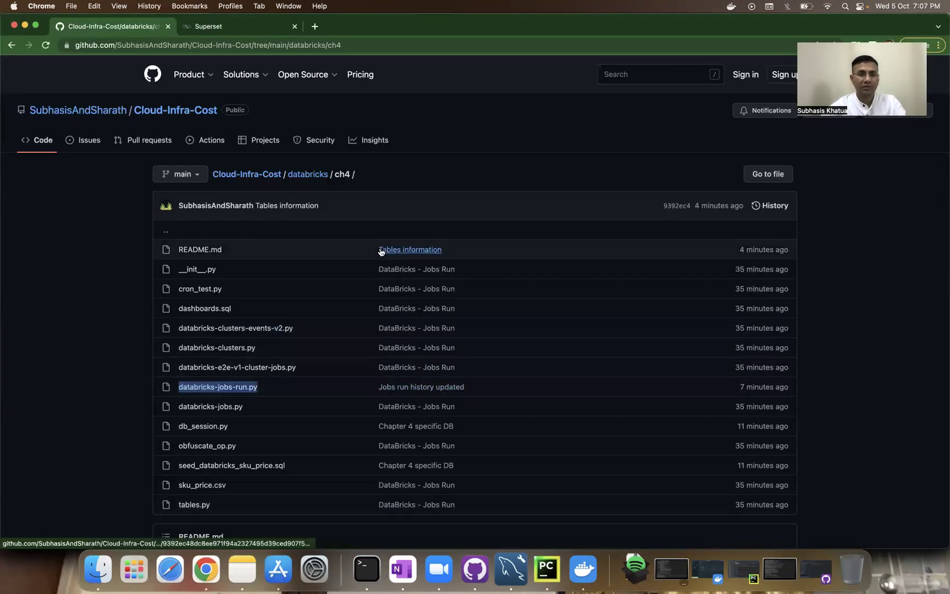
scroll(334, 357, down, 10)
scroll(334, 357, up, 3)
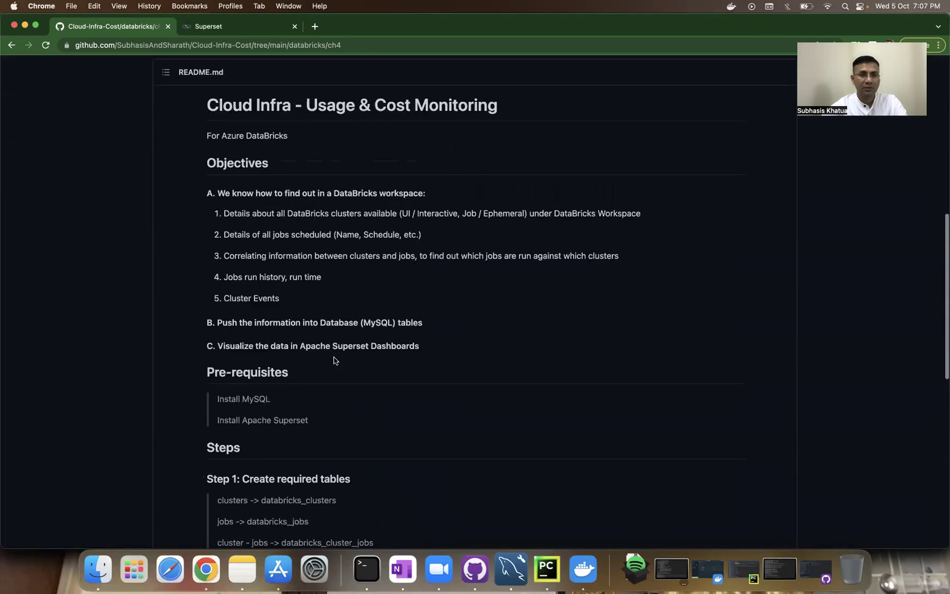
drag(285, 298, 223, 278)
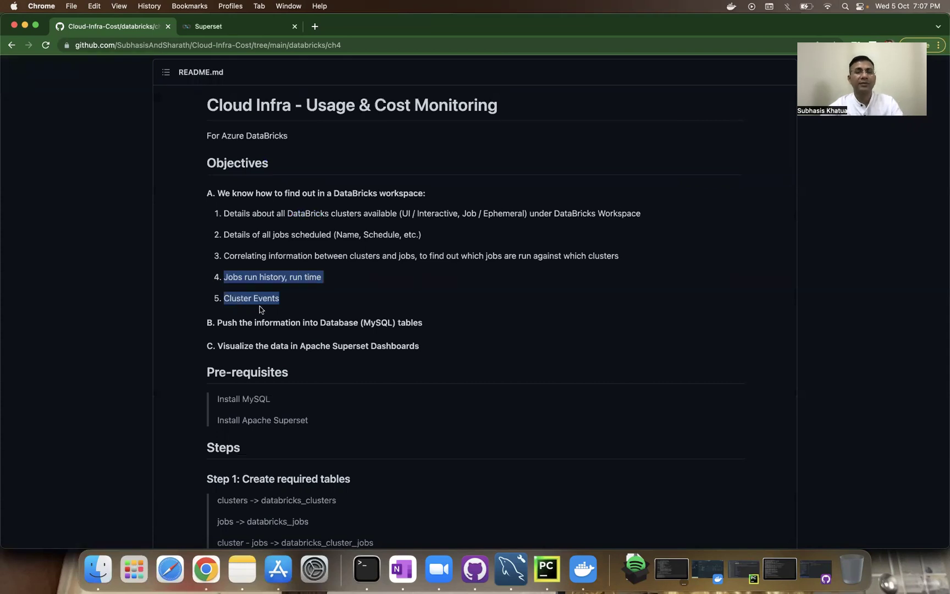
Step: Open tables.py from the ch4 folder in PyCharm and check the README's required tables for cluster events and jobs run history
key(super+Tab)
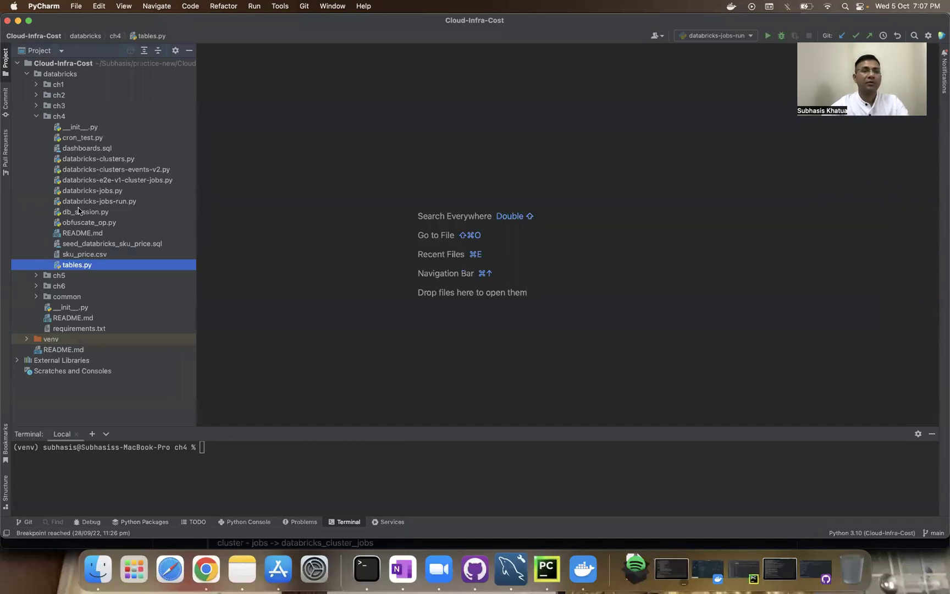
double_click(76, 266)
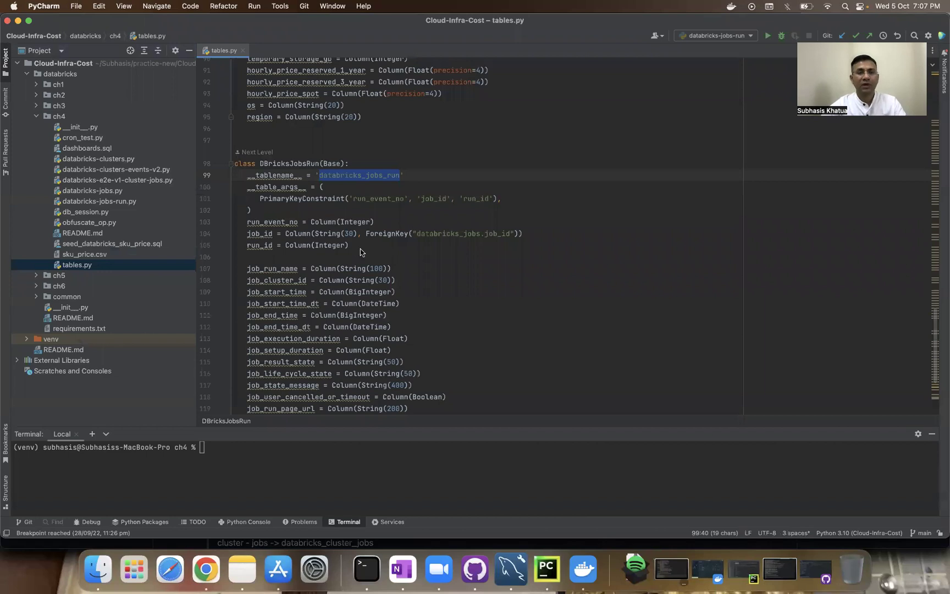
key(super+Tab)
click(315, 318)
scroll(314, 316, down, 5)
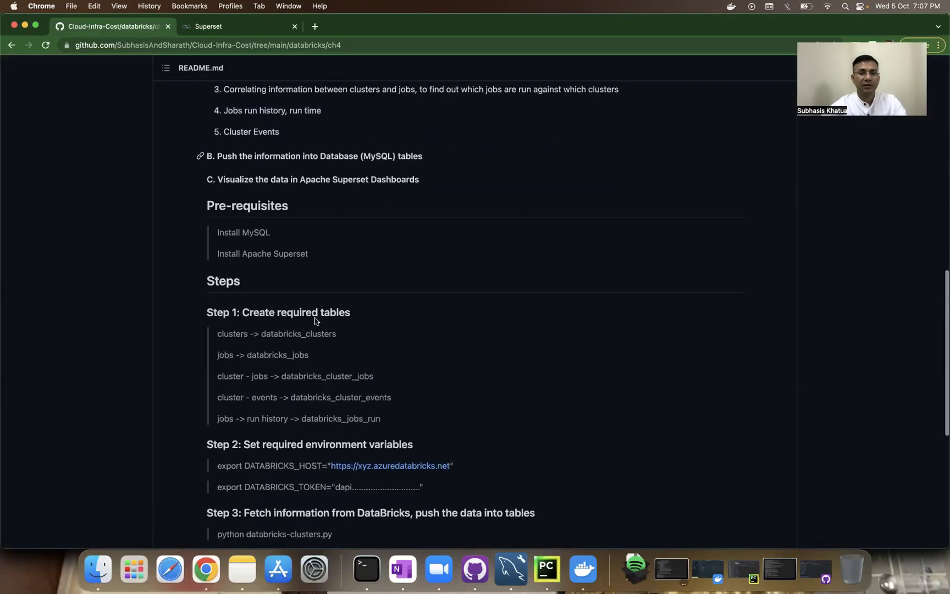
drag(394, 416, 217, 392)
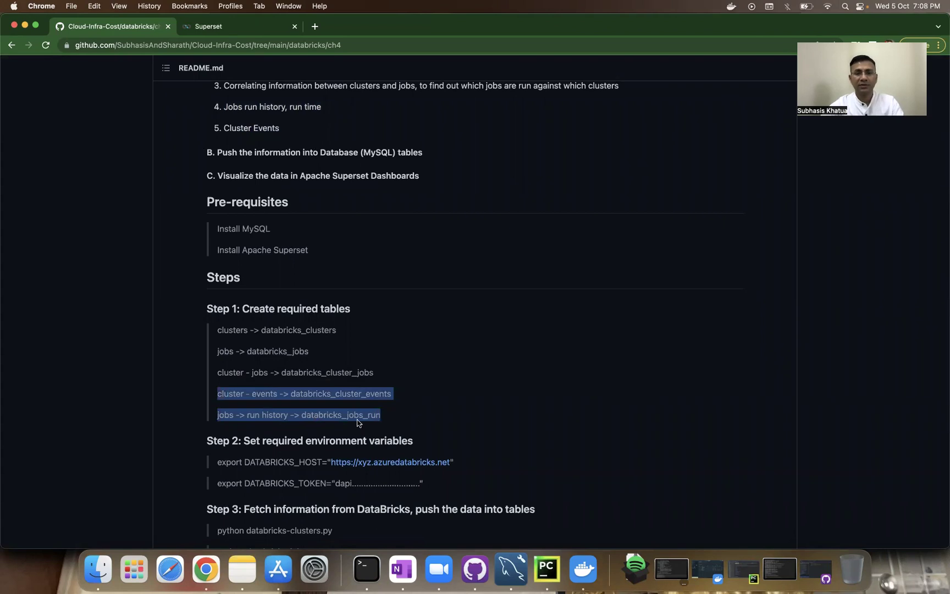
key(super+Tab)
Step: Examine the DBricksJobsRun class in tables.py: its table name, the run_event_no, job_id and run_id primary key, and the remaining columns
mouse_move(365, 320)
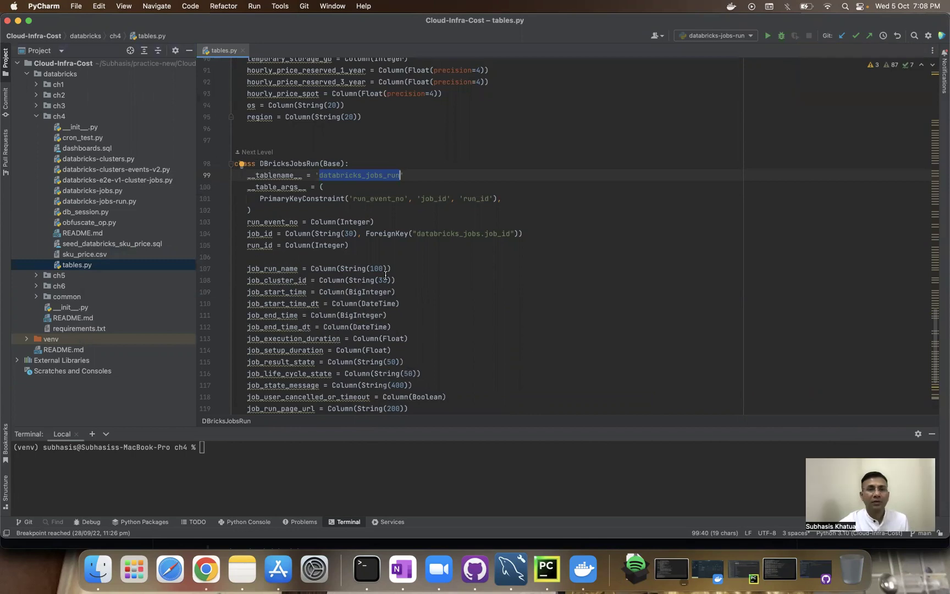
click(337, 177)
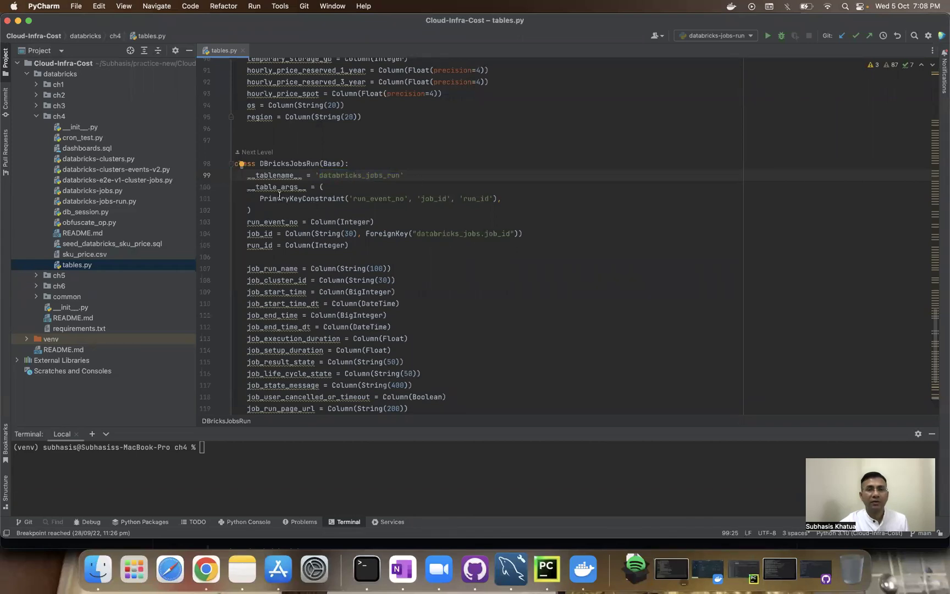
double_click(378, 197)
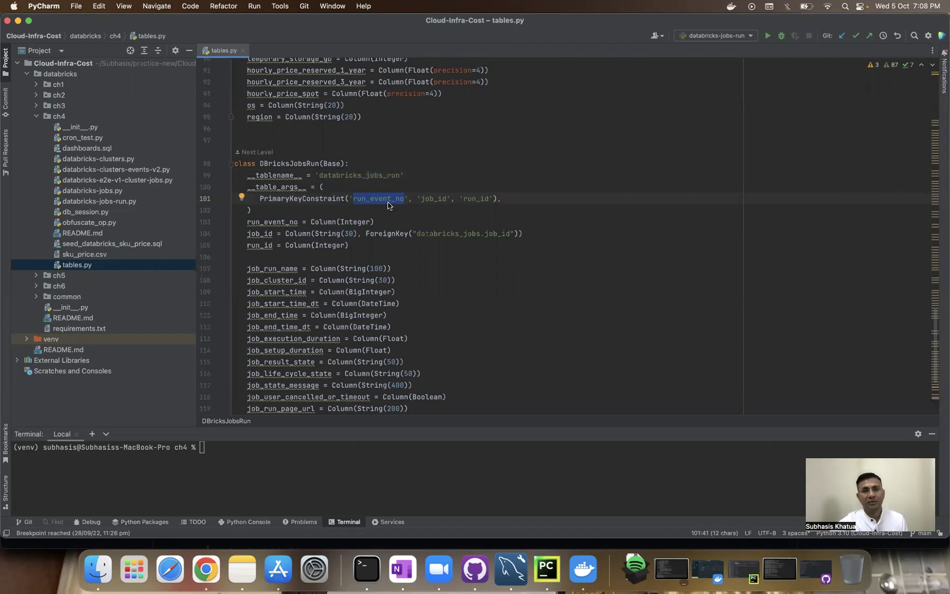
double_click(434, 199)
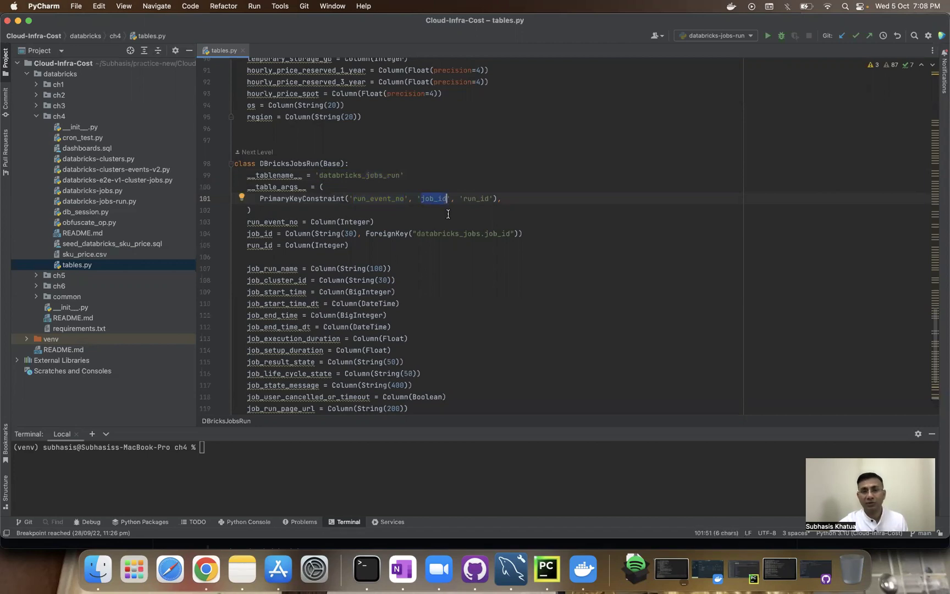
double_click(476, 199)
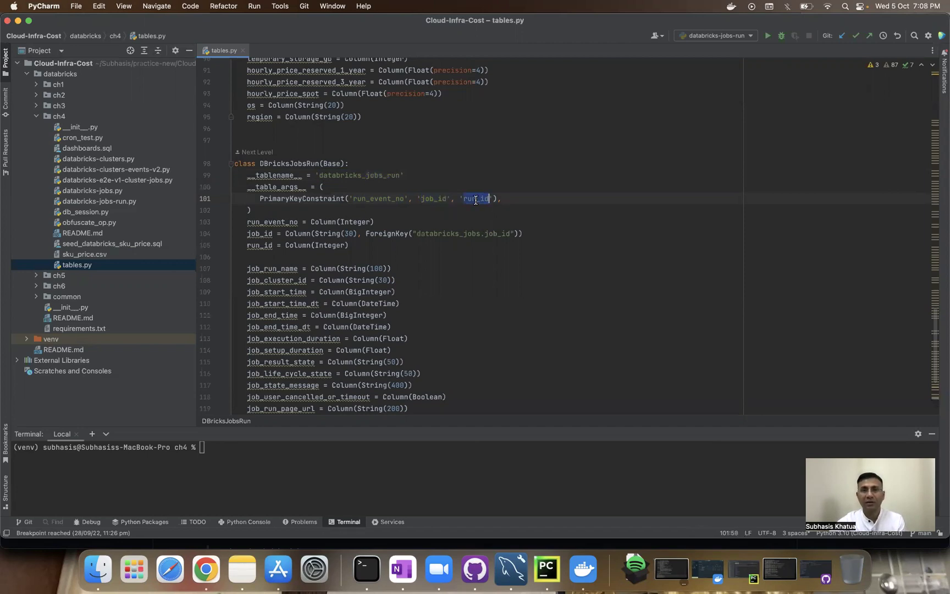
double_click(429, 199)
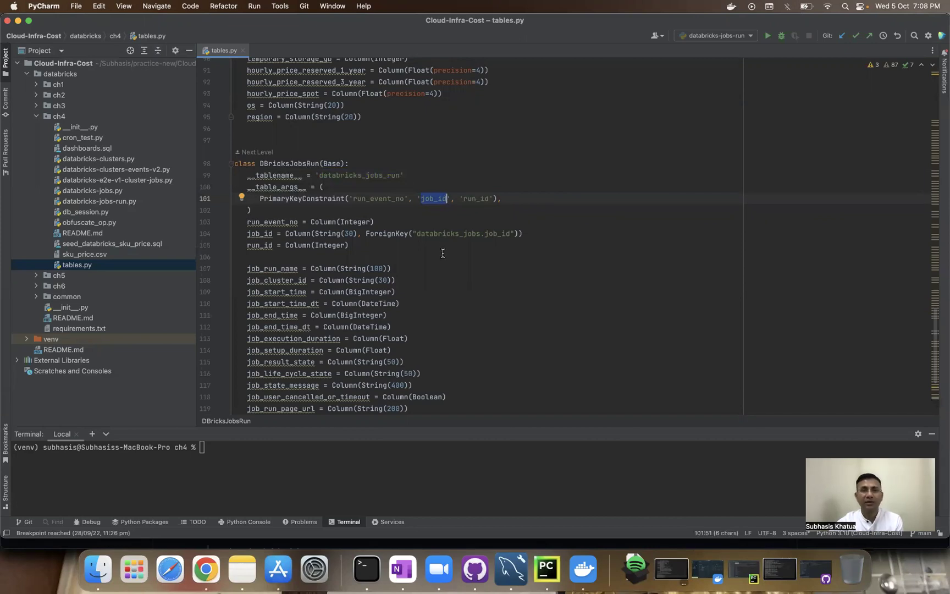
double_click(362, 198)
click(401, 198)
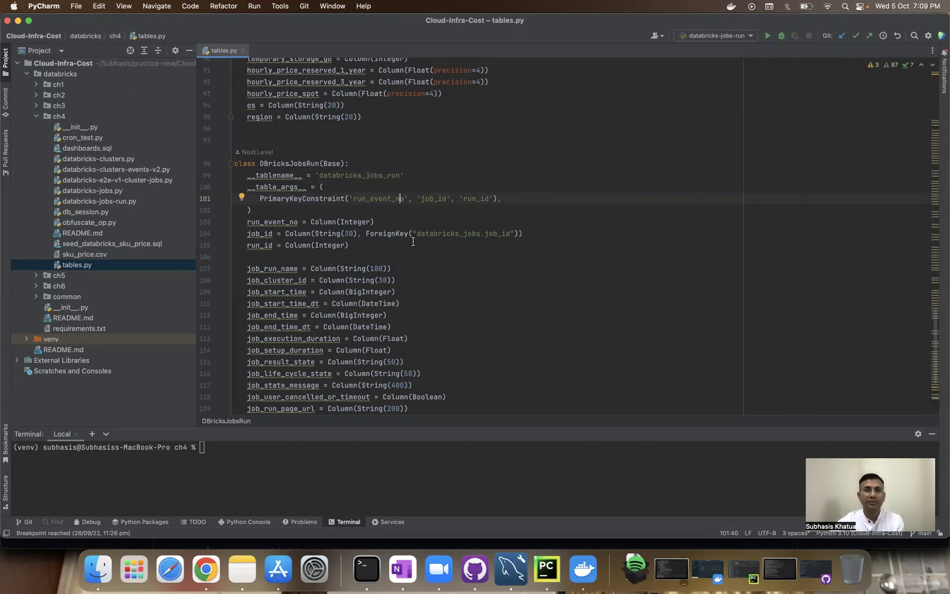
scroll(413, 241, down, 5)
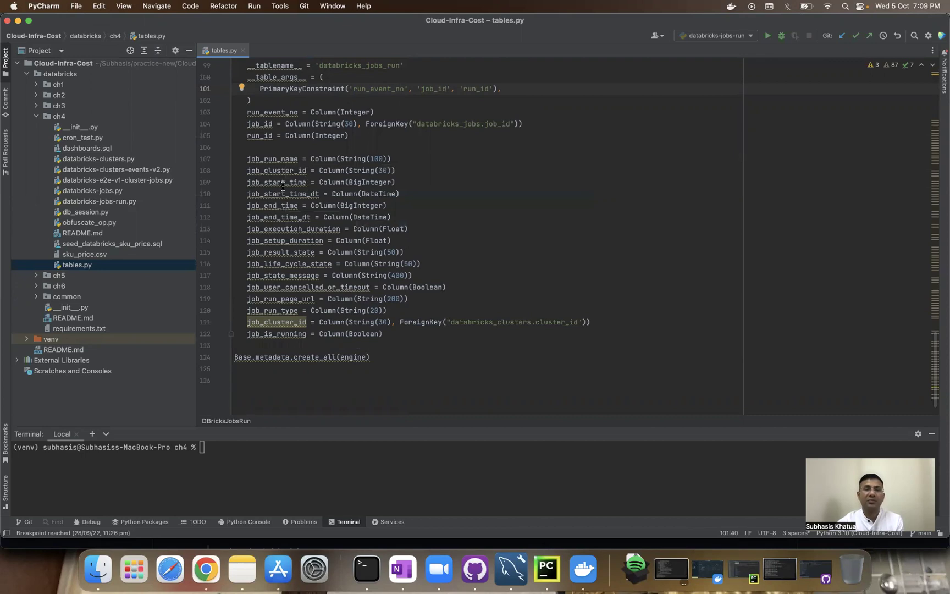
mouse_move(291, 240)
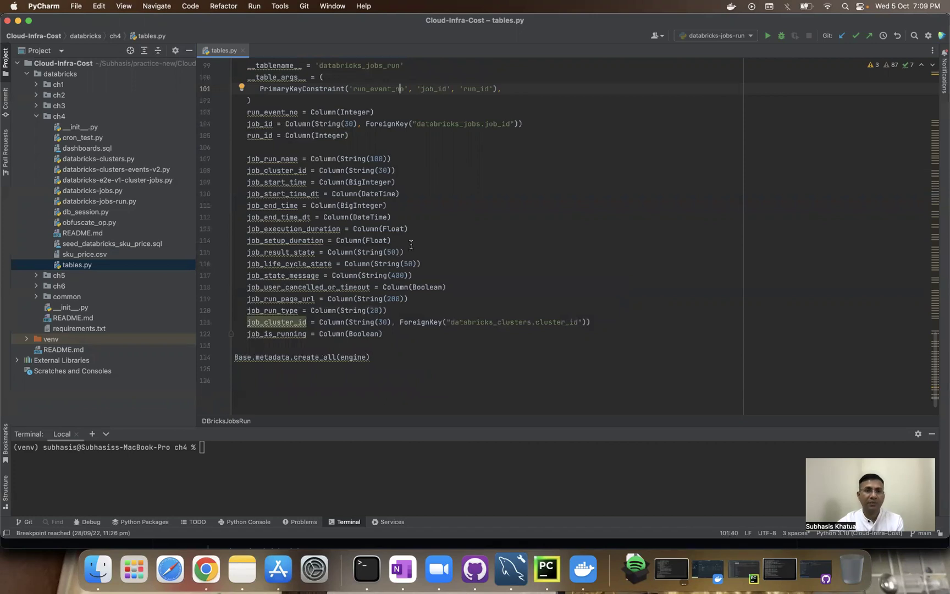
scroll(215, 251, down, 2)
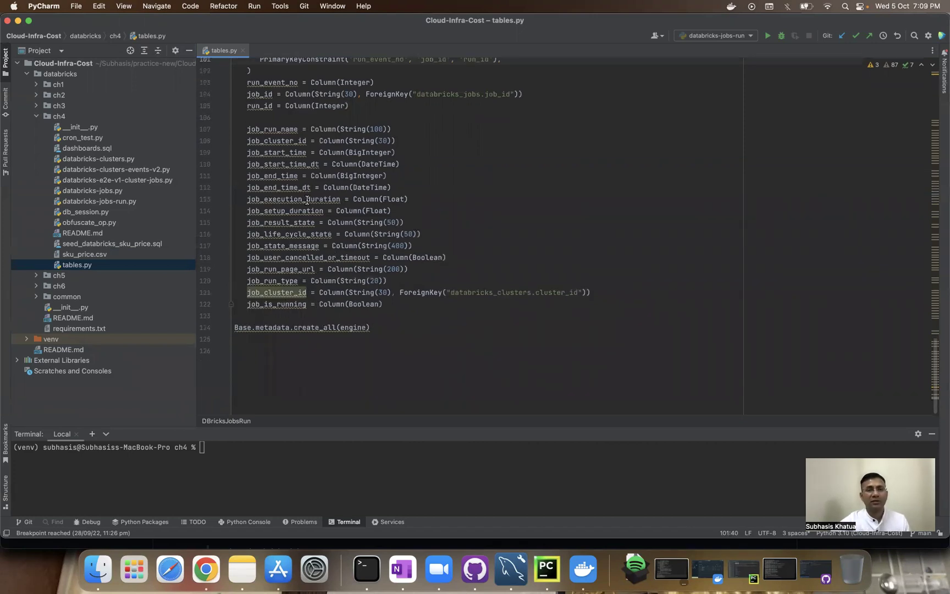
Step: Examine the DBricksClusterEvents class: its table name and the cluster_event_no, cluster_id and timestamp primary key fields
scroll(307, 201, up, 9)
scroll(307, 201, up, 8)
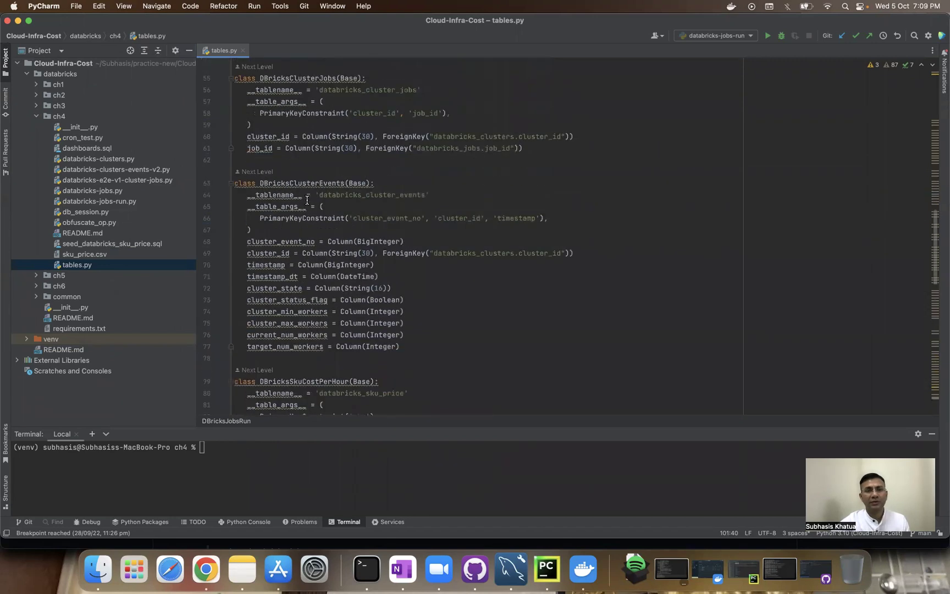
scroll(307, 201, down, 1)
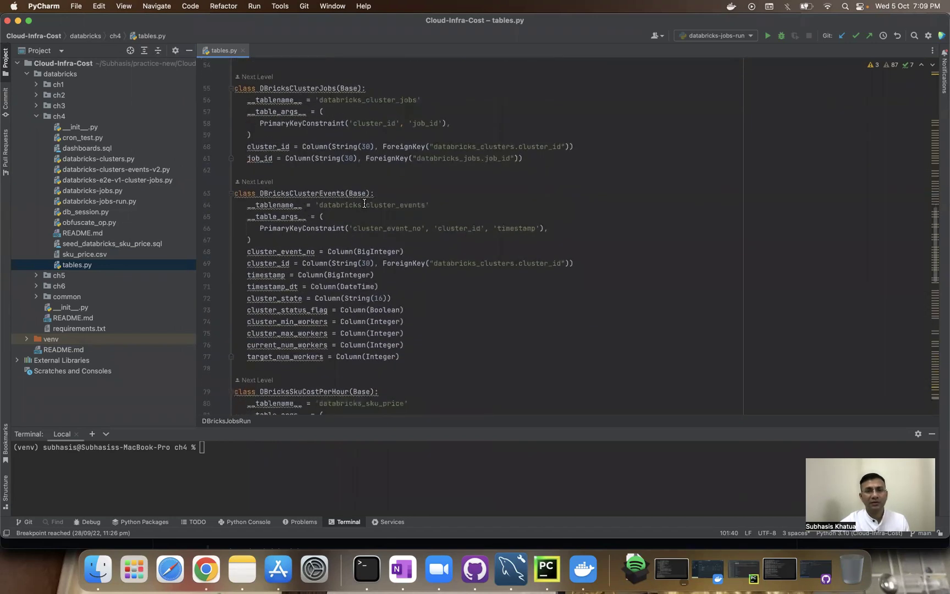
double_click(381, 207)
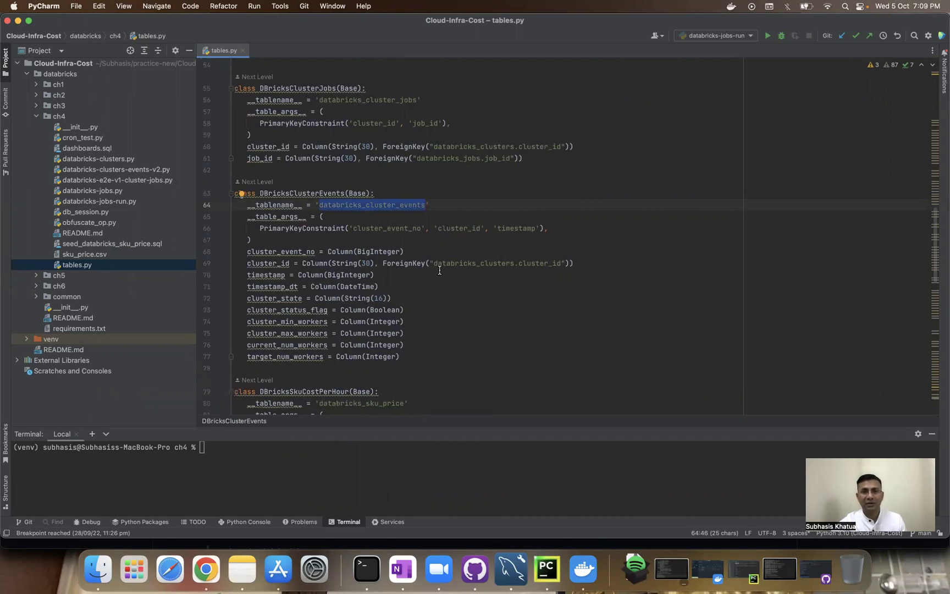
double_click(395, 229)
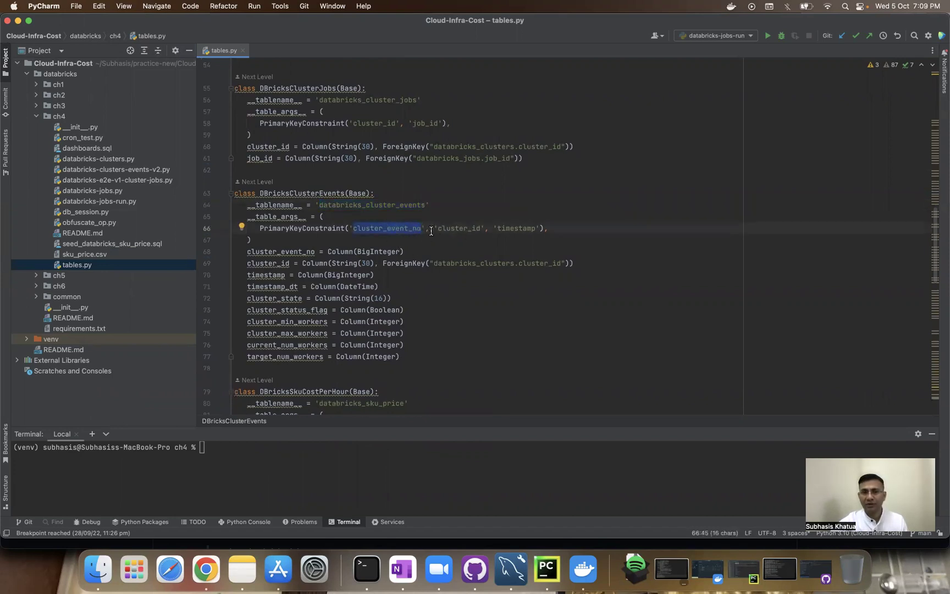
double_click(457, 230)
double_click(523, 228)
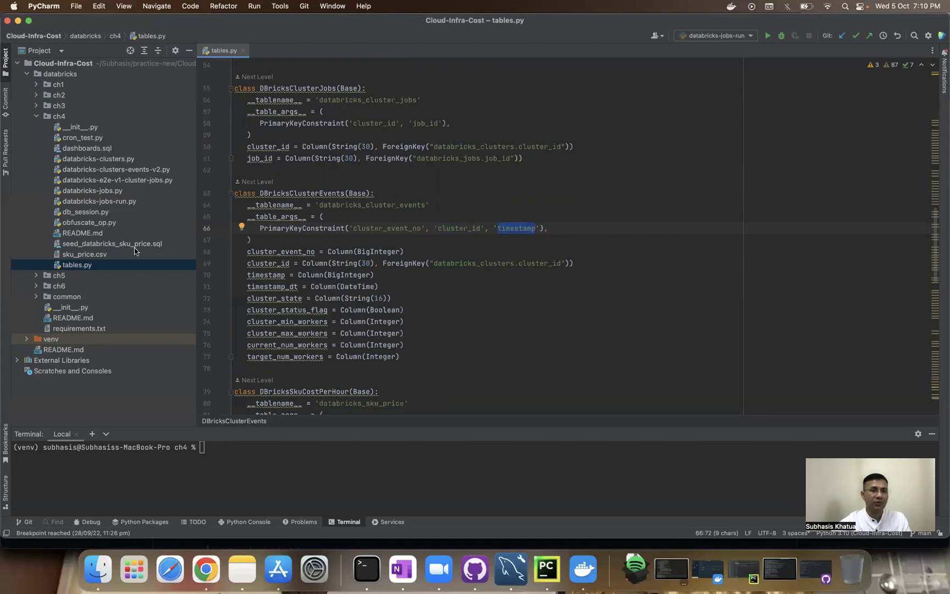
Step: Open databricks-jobs-run.py from the ch4 folder and skim the whole script
double_click(108, 202)
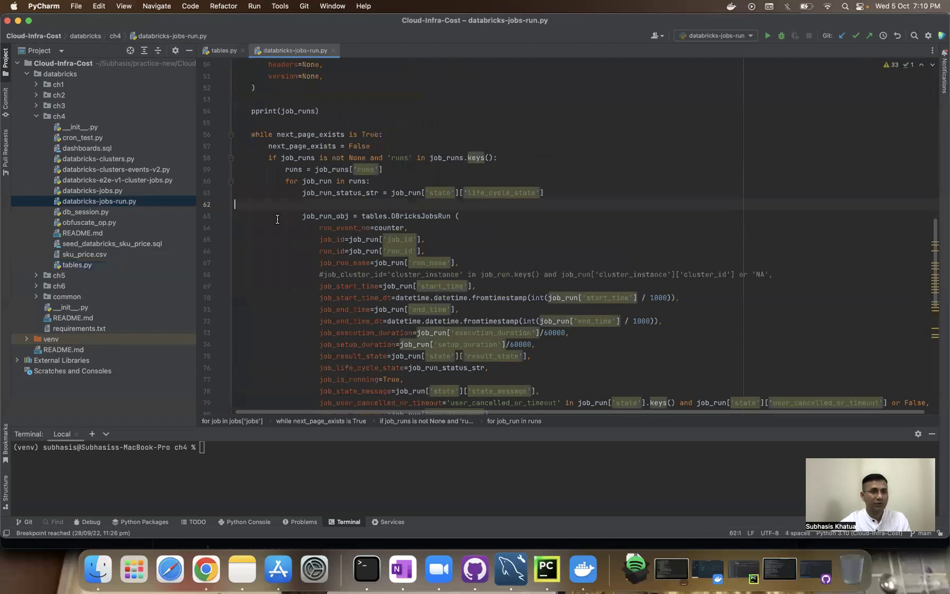
scroll(429, 259, up, 10)
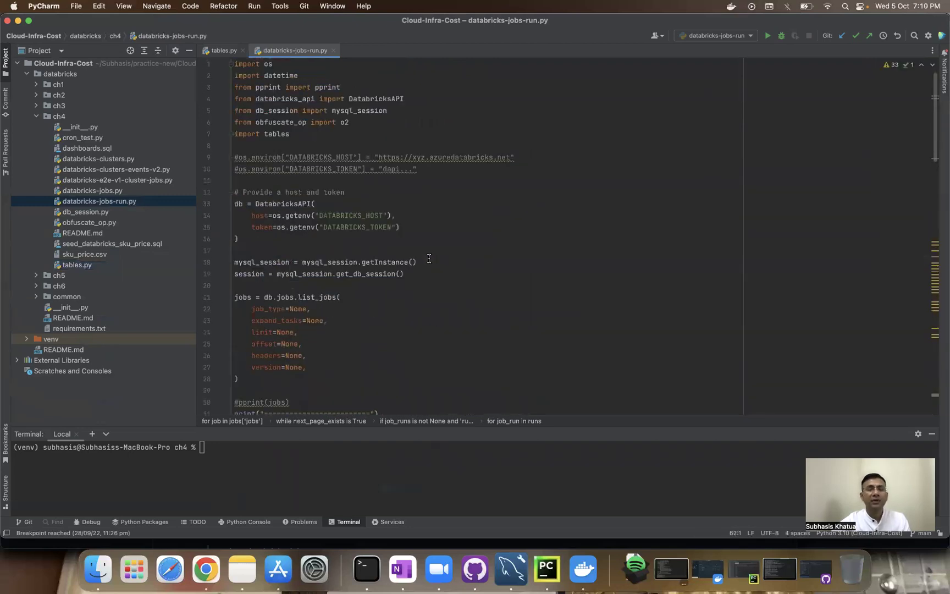
scroll(429, 258, down, 15)
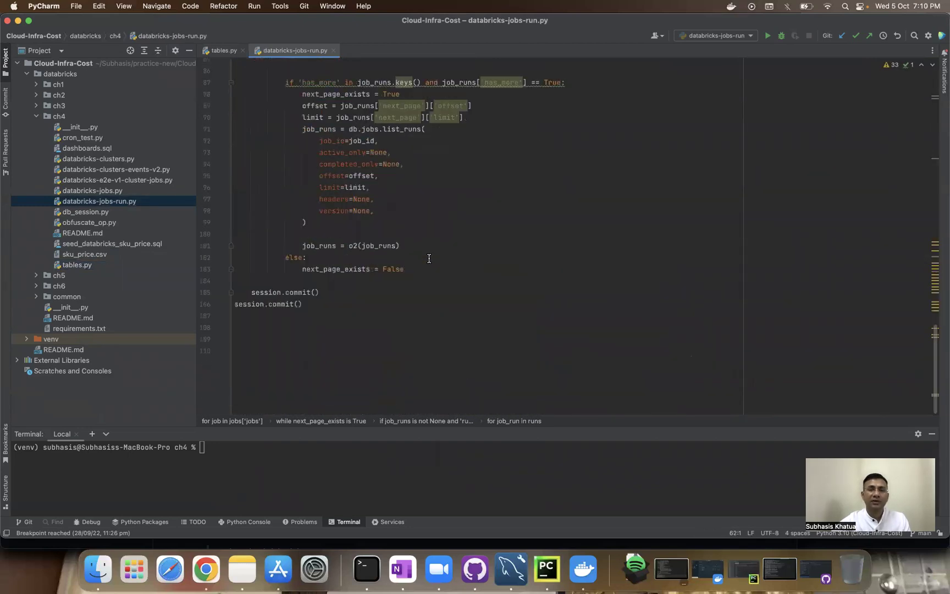
scroll(429, 258, up, 15)
scroll(429, 259, down, 2)
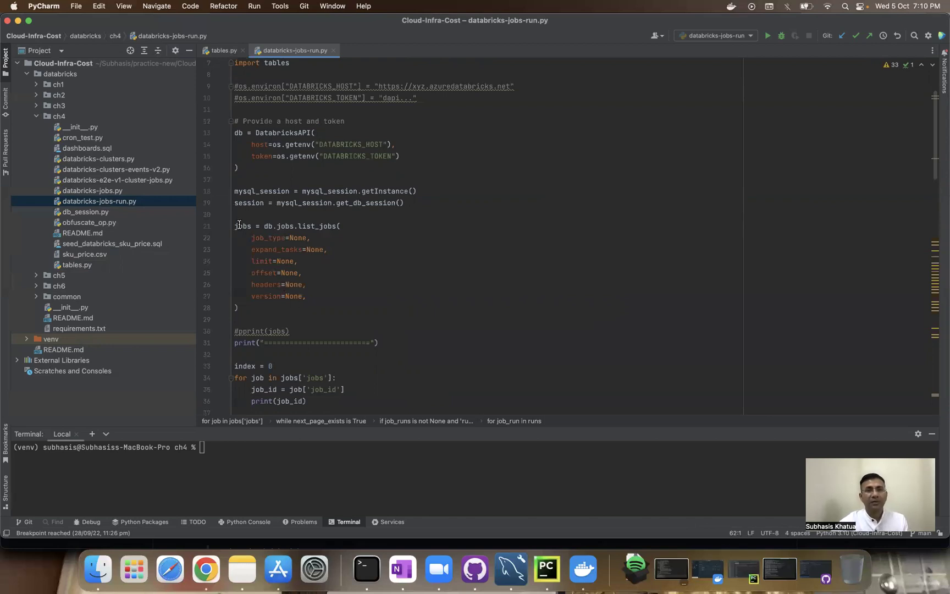
Step: Examine the db.jobs.list_jobs call and the loop that calls db.jobs.list_runs for each job_id with an offset and limit
drag(233, 226, 262, 319)
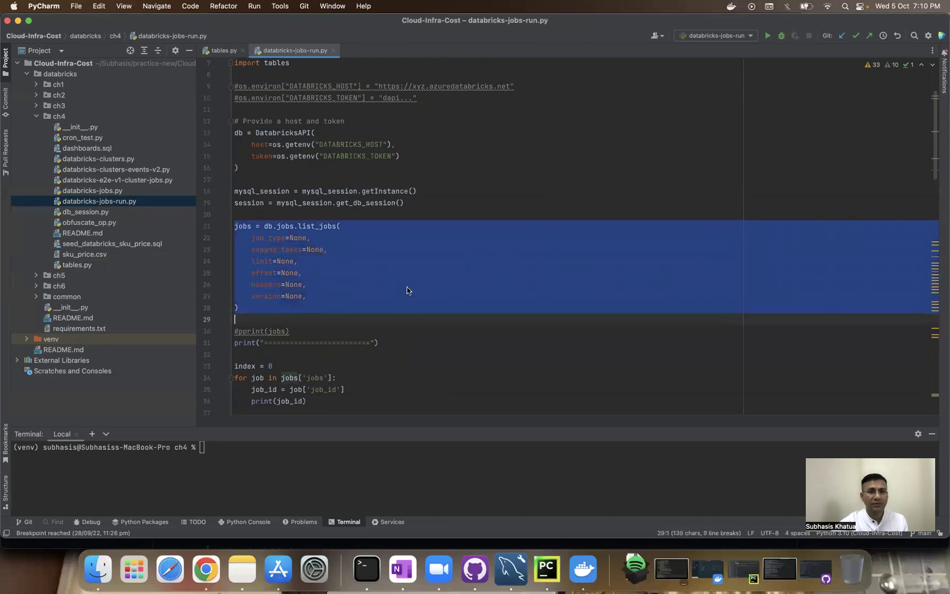
scroll(407, 287, down, 5)
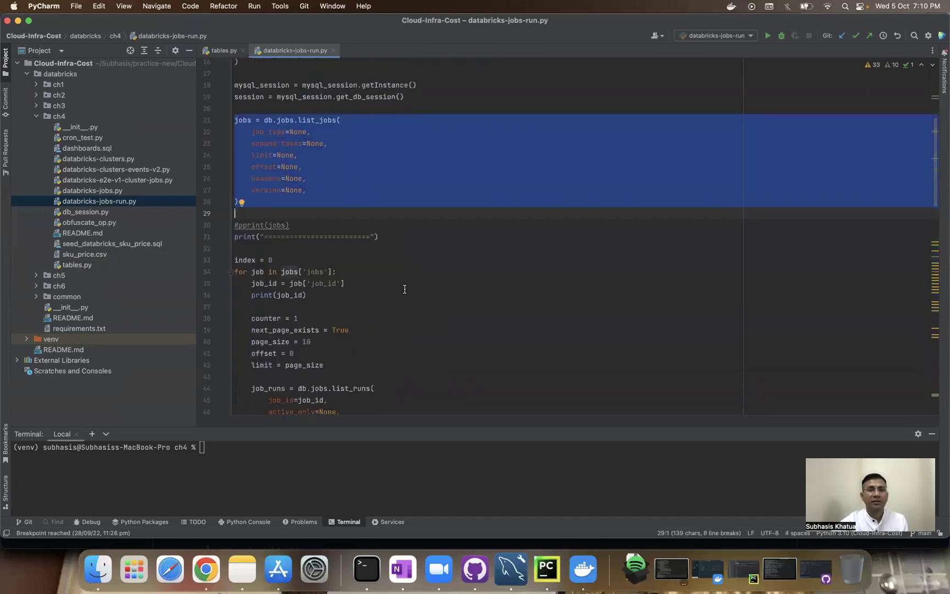
click(240, 225)
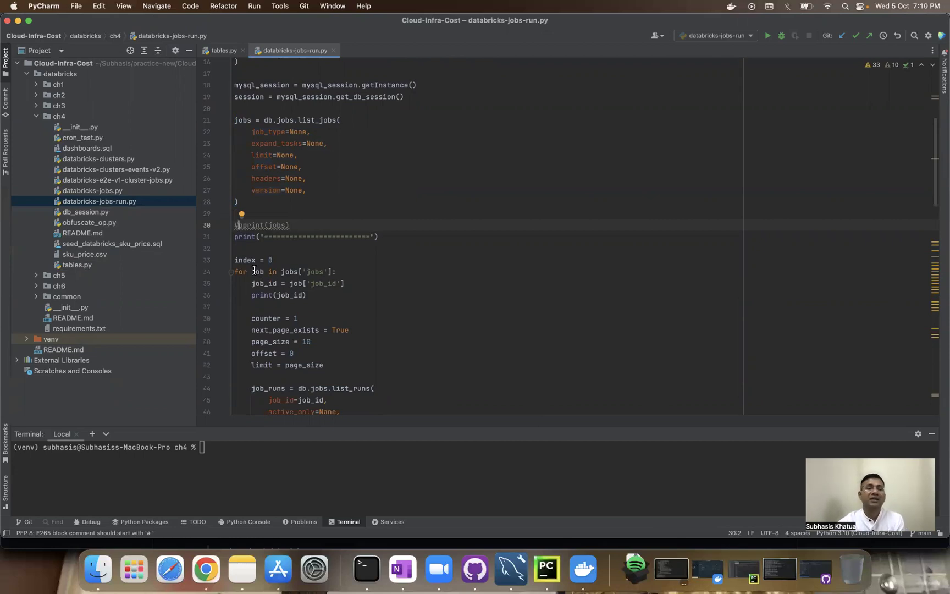
scroll(254, 270, down, 3)
scroll(254, 270, down, 4)
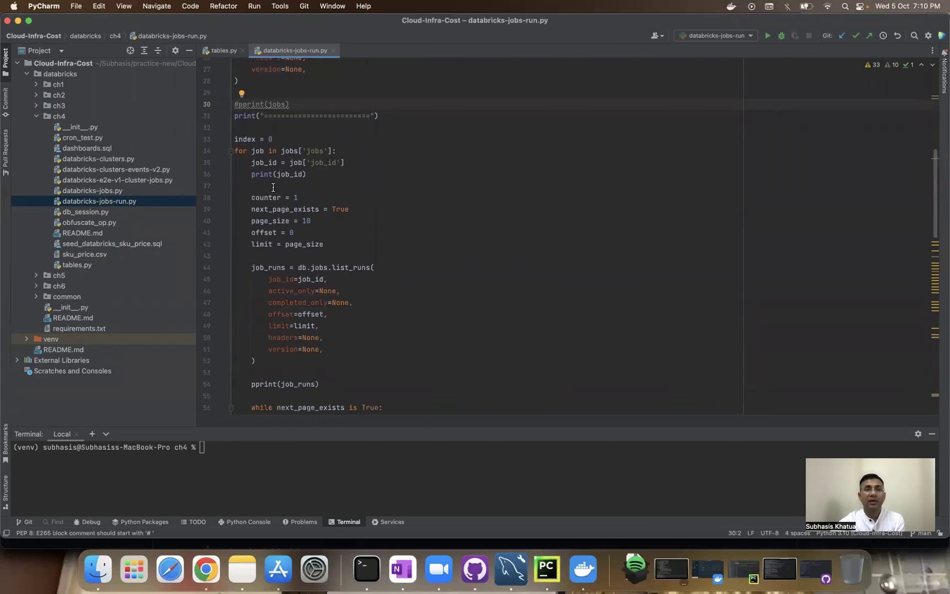
scroll(290, 275, down, 3)
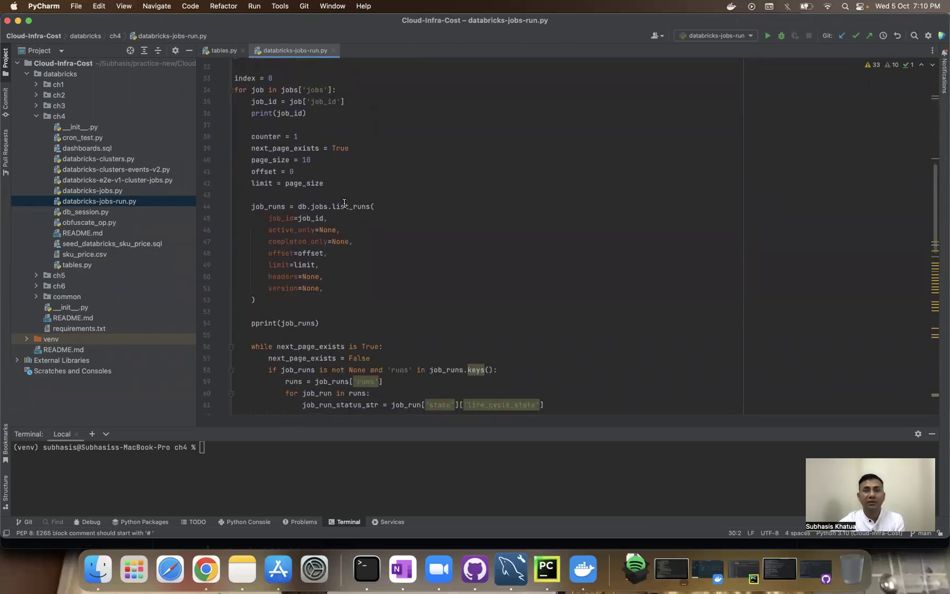
mouse_move(357, 209)
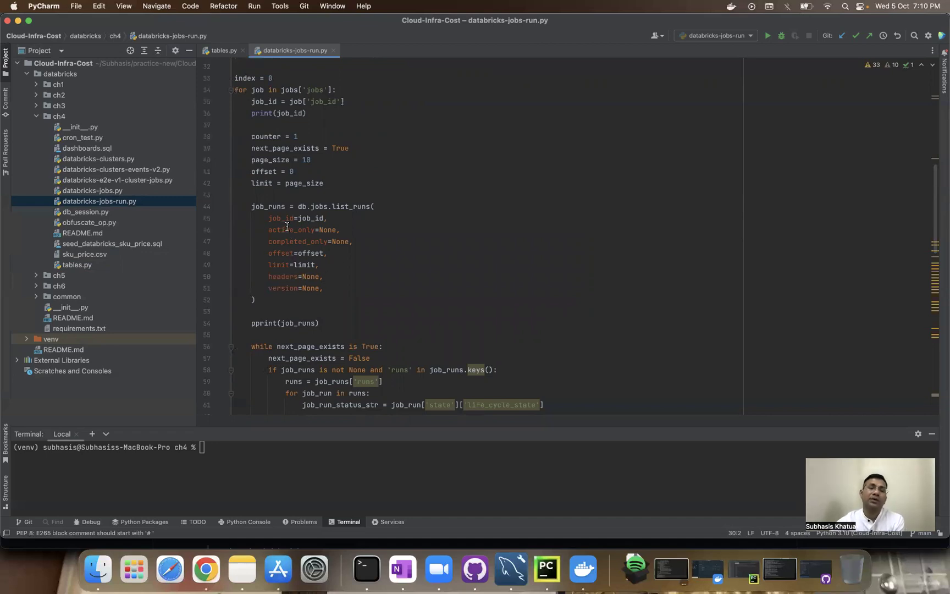
Step: Examine the next_page_exists loop and the has_more check that fetches the next page of job runs
scroll(347, 266, down, 3)
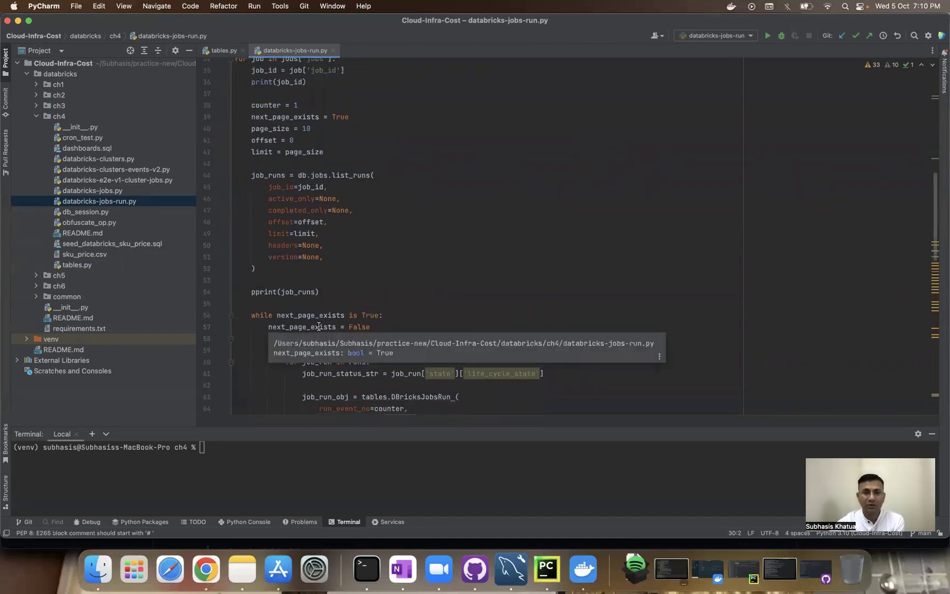
scroll(318, 326, down, 17)
scroll(318, 326, down, 10)
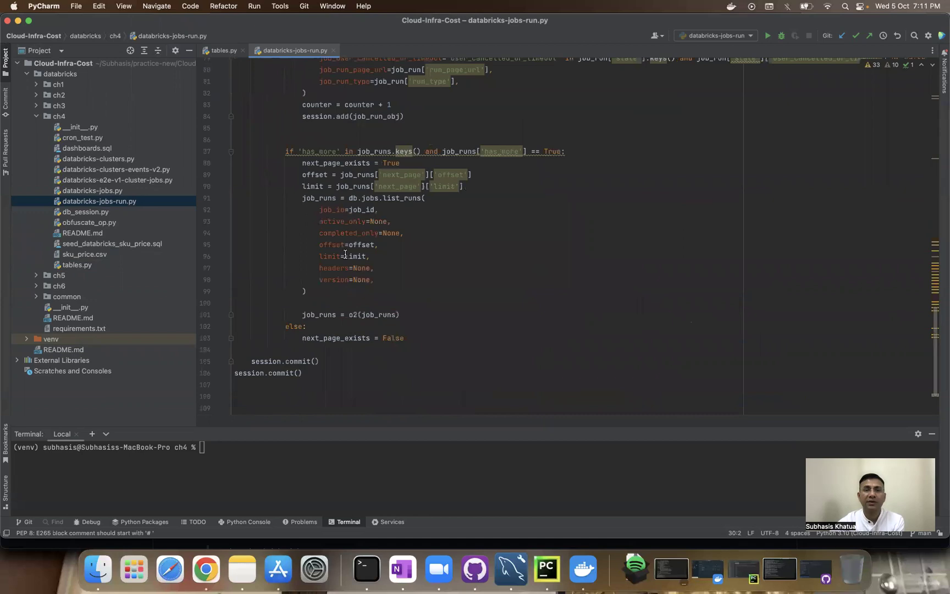
double_click(318, 152)
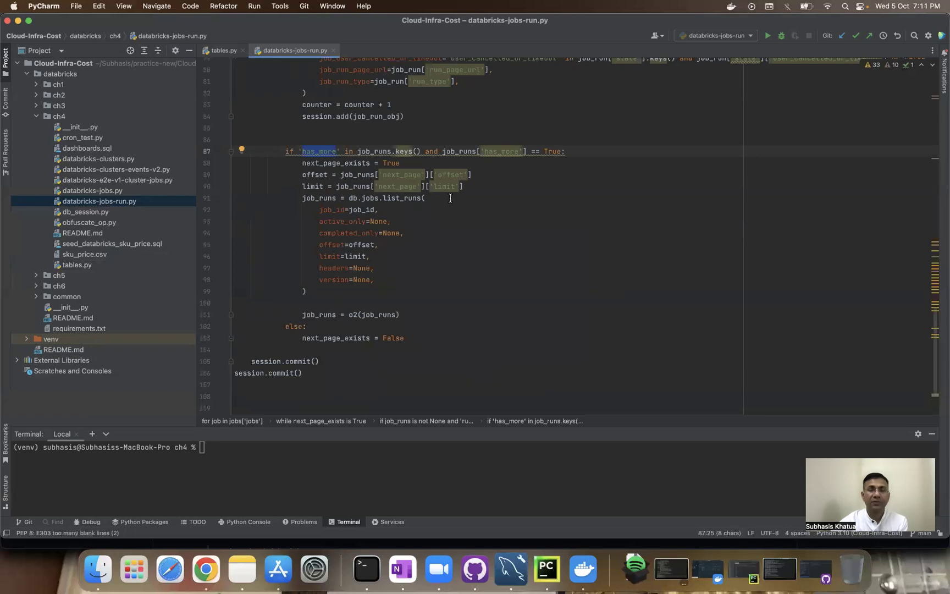
Step: Examine how each job run is mapped to a DBricksJobsRun_ object, added to the session and committed
scroll(451, 198, up, 10)
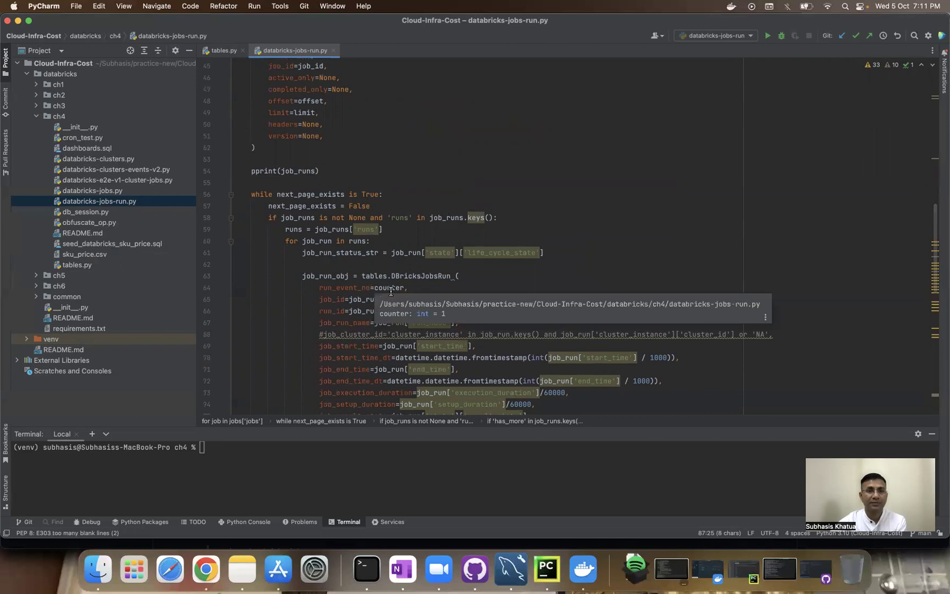
scroll(391, 292, down, 5)
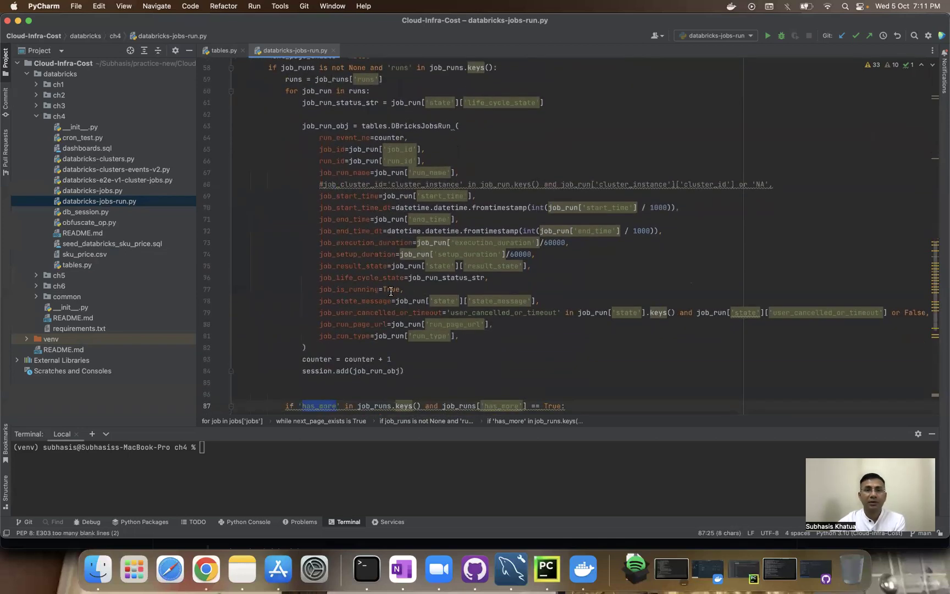
scroll(391, 292, down, 1)
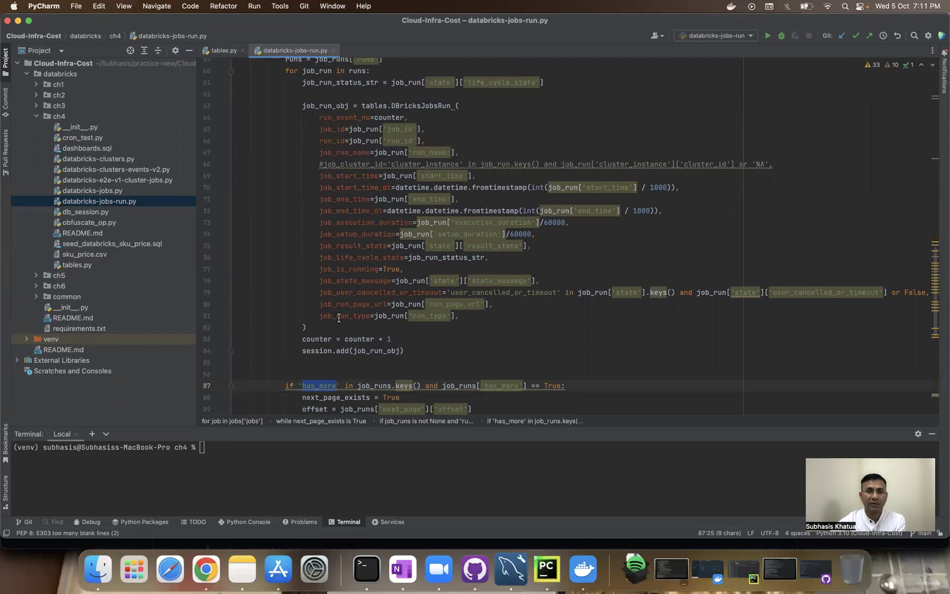
scroll(339, 318, down, 3)
double_click(318, 280)
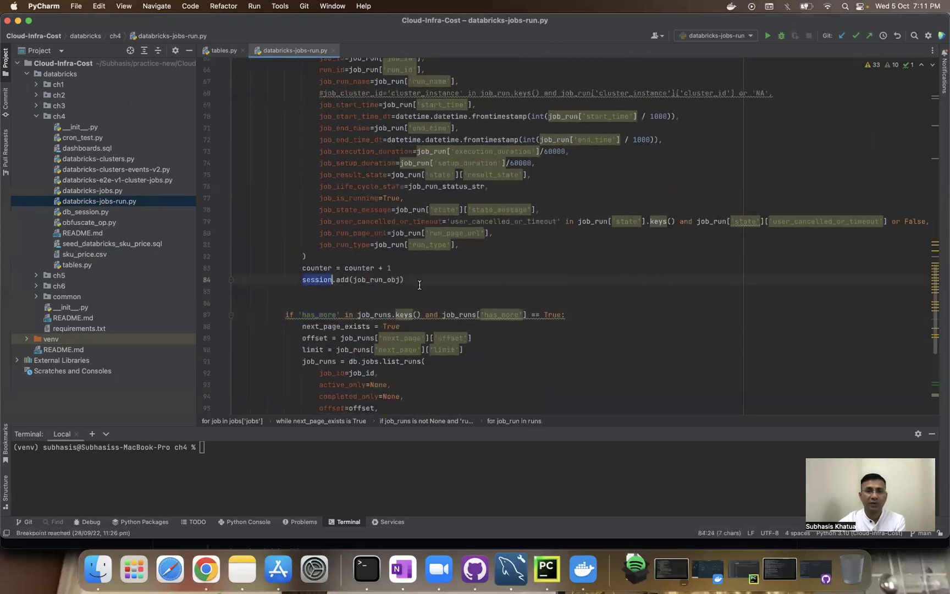
scroll(418, 284, down, 7)
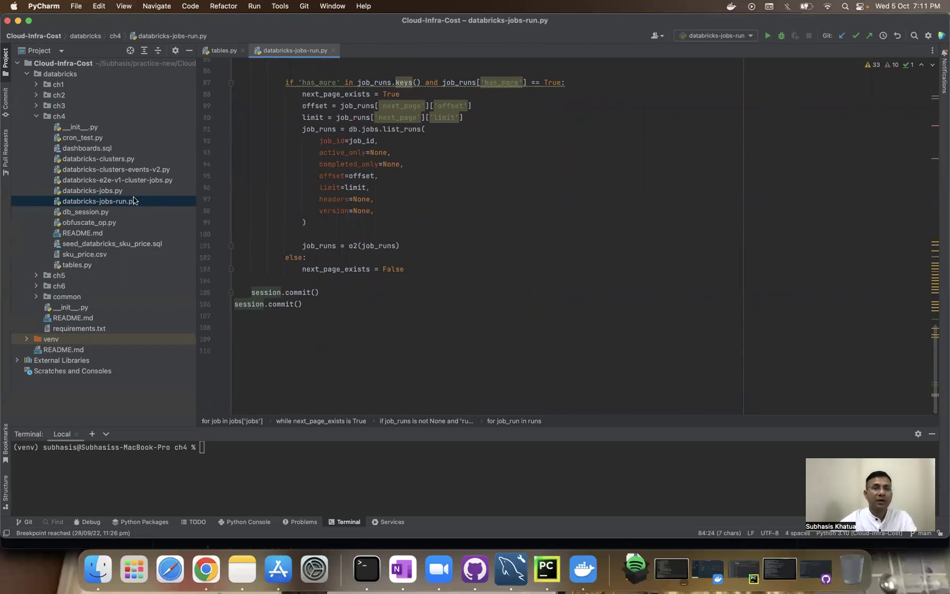
Step: Examine the job_user_cancelled_or_timeout assignment and its check for the user_cancelled_or_timeout key in the job run's state
scroll(334, 140, up, 3)
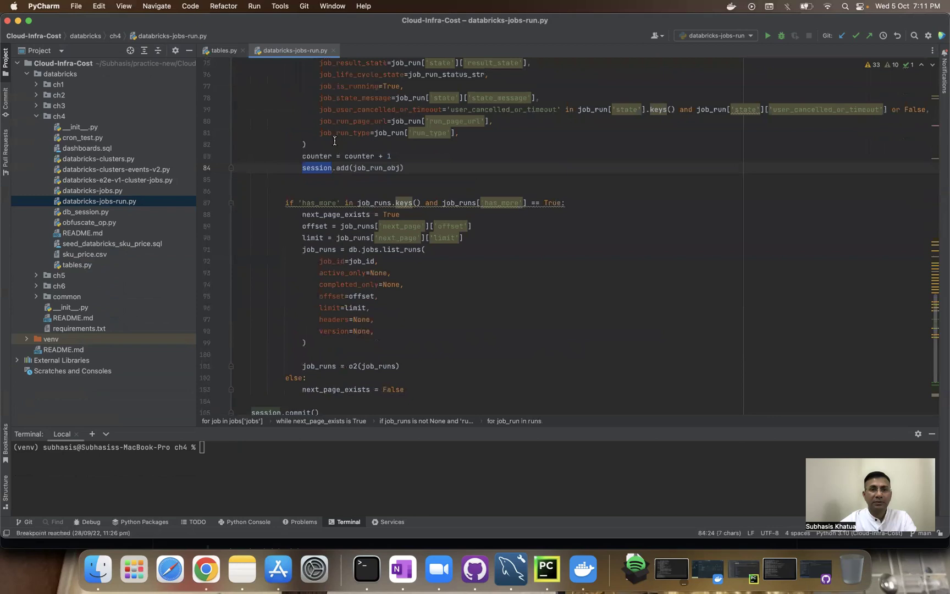
scroll(334, 141, up, 5)
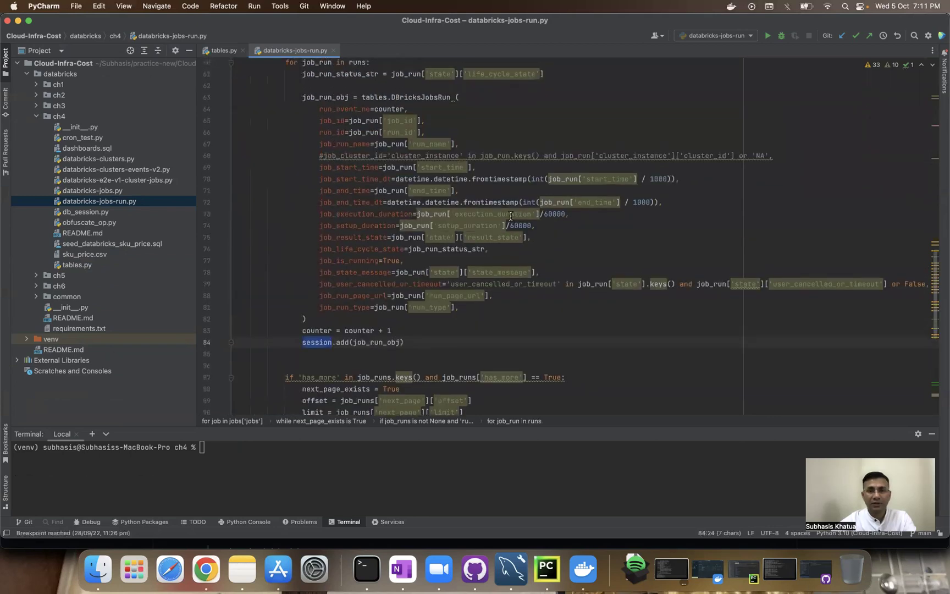
mouse_move(511, 216)
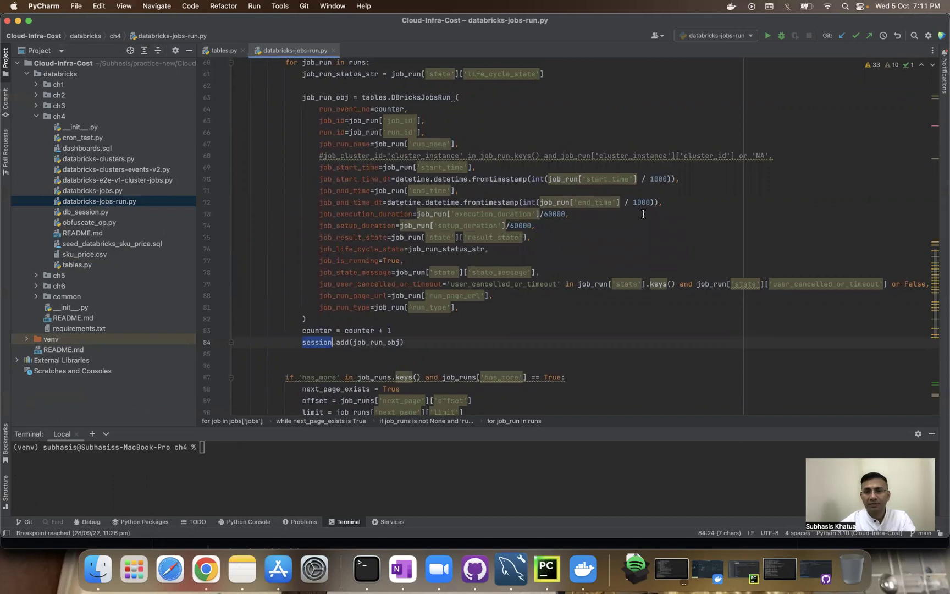
double_click(389, 286)
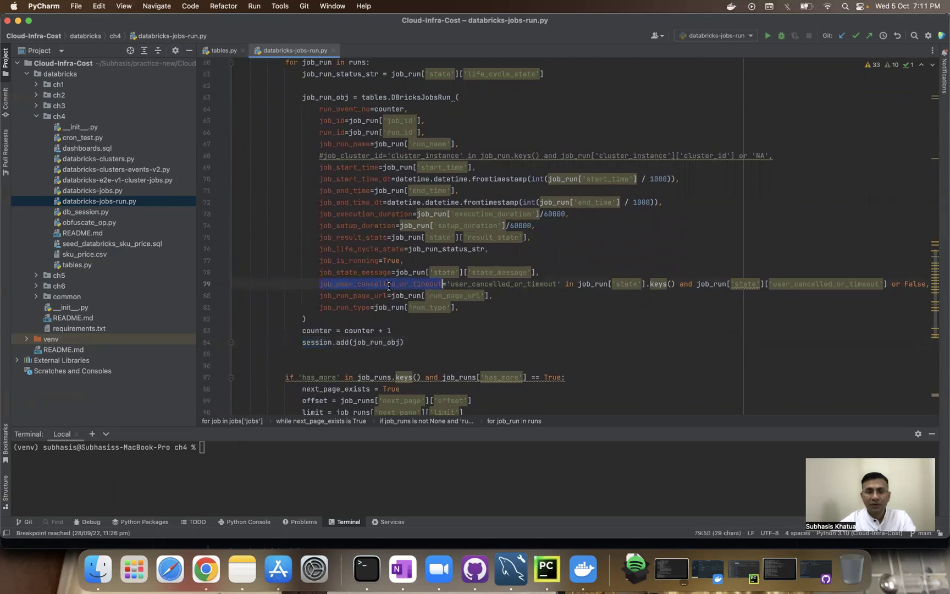
double_click(506, 284)
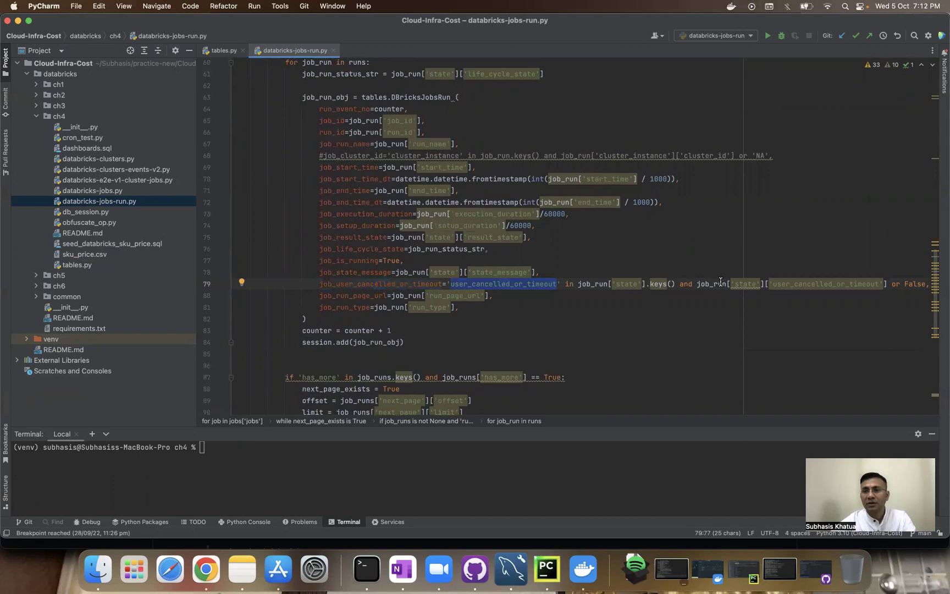
scroll(701, 288, right, 1)
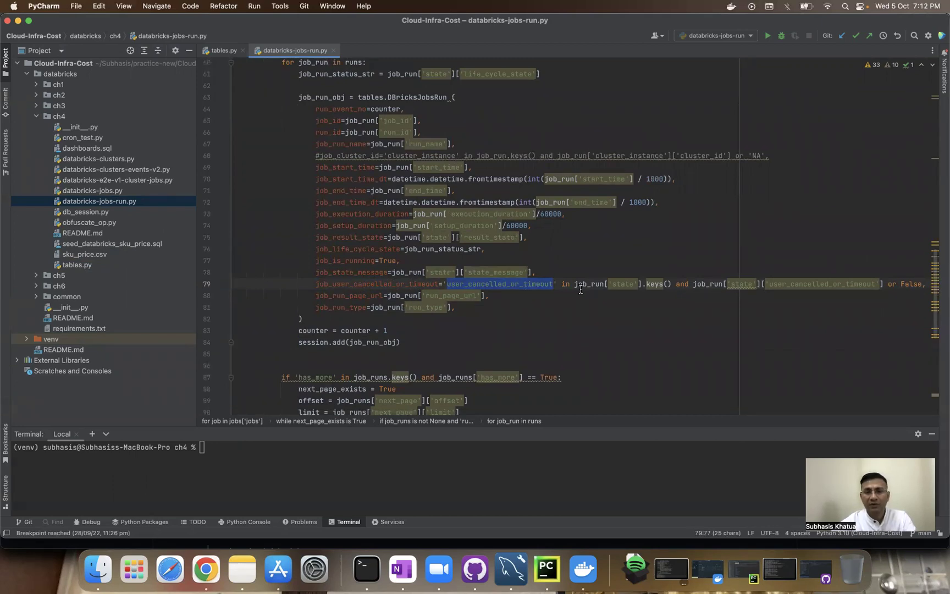
mouse_move(586, 287)
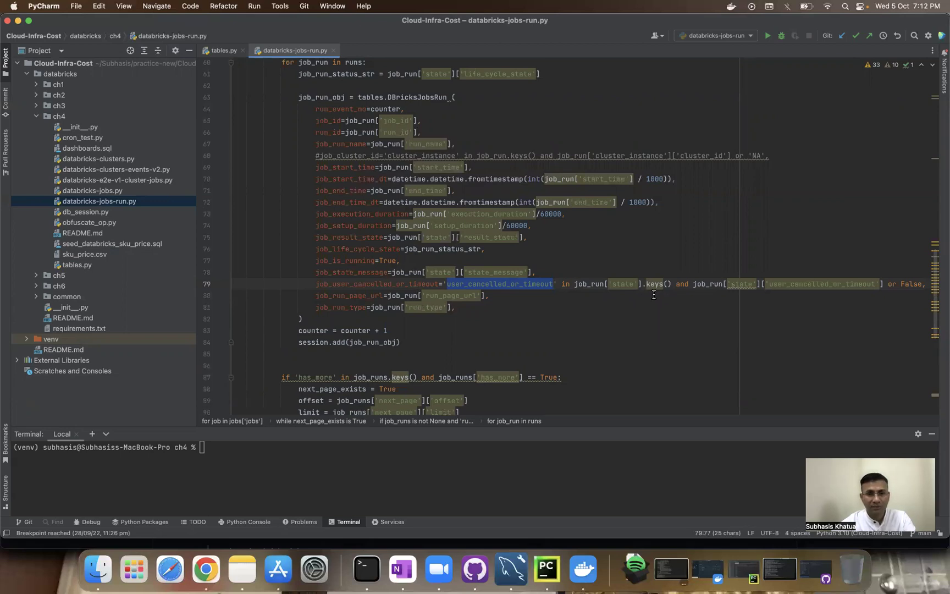
mouse_move(474, 250)
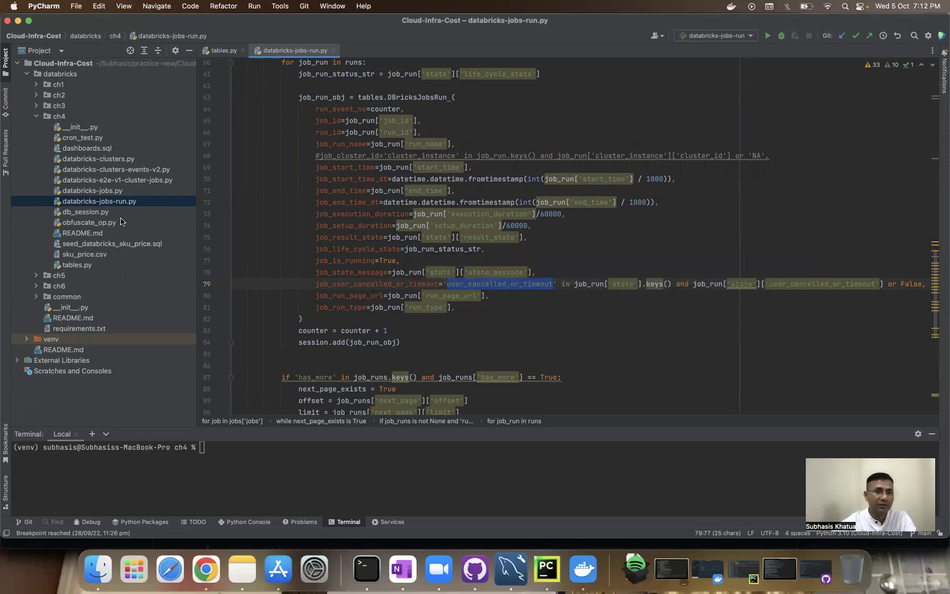
Step: Open databricks-clusters-events-v2.py from the ch4 folder and examine the fill_empty_events function
double_click(115, 172)
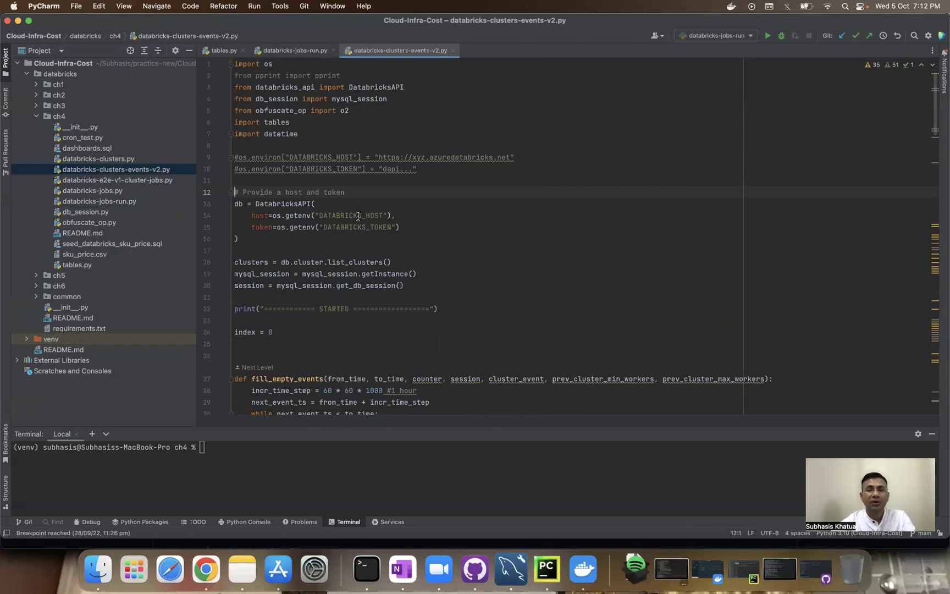
scroll(430, 297, down, 5)
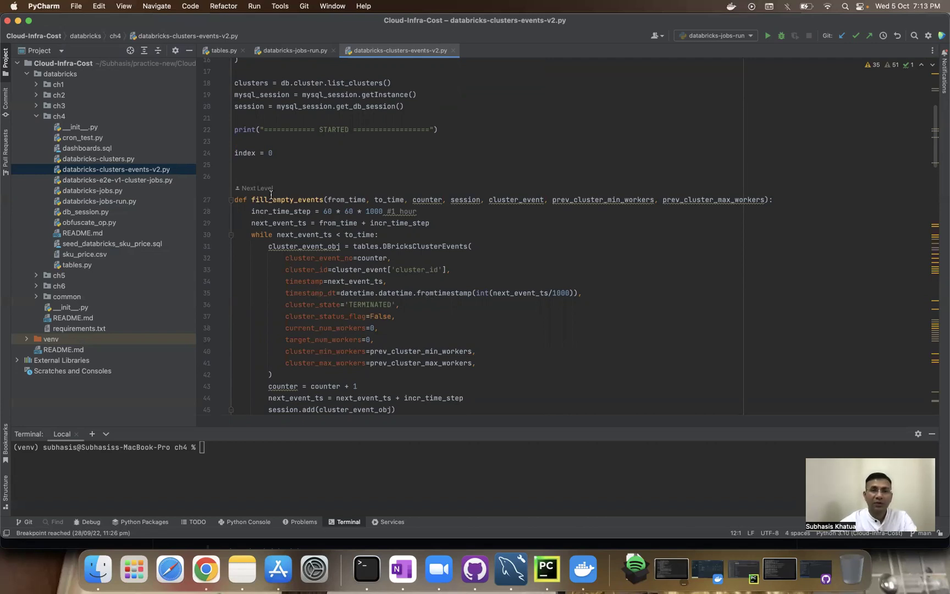
mouse_move(286, 200)
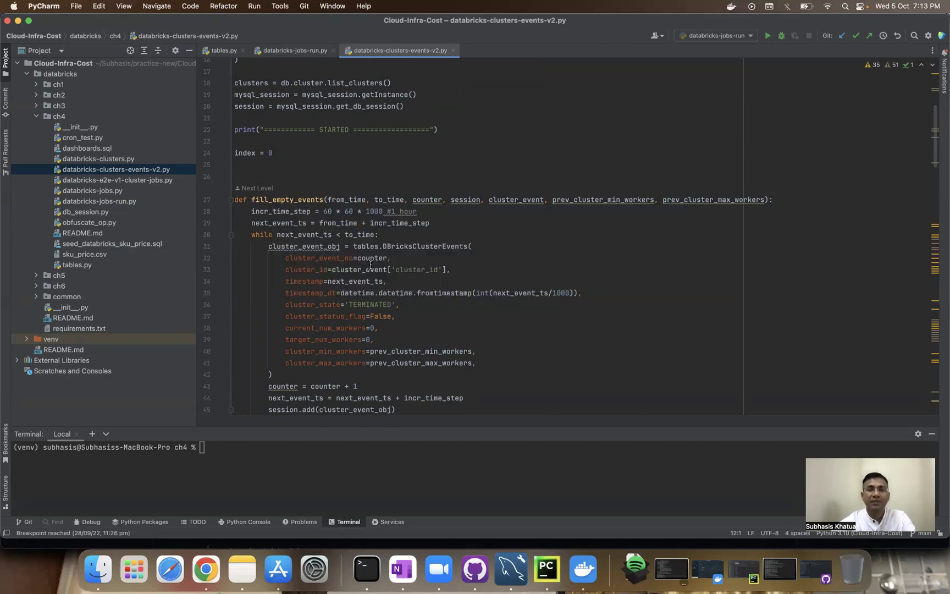
mouse_move(371, 266)
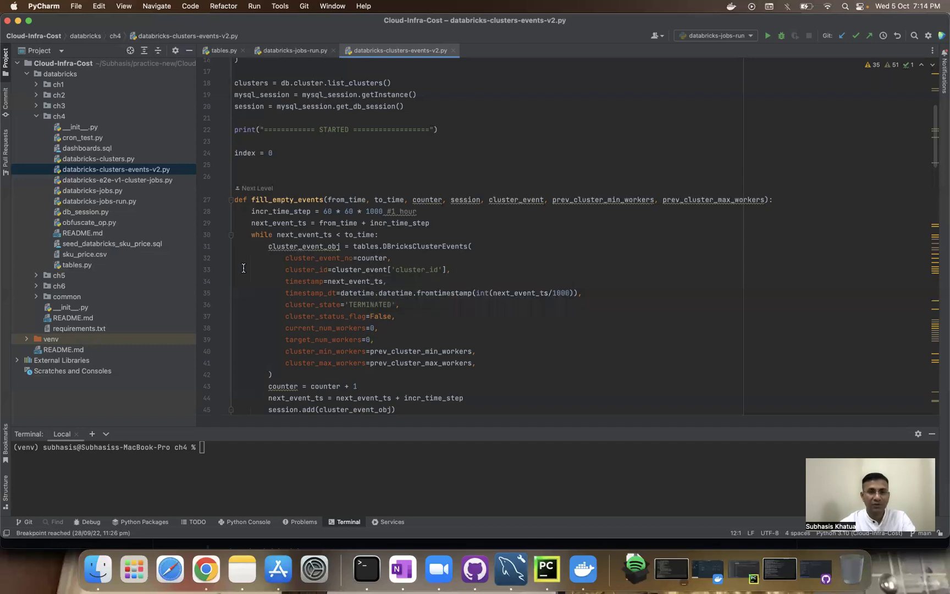
Step: Trace the clusters variable from the db.cluster.list_clusters call to the for loop that processes each cluster
scroll(330, 242, down, 10)
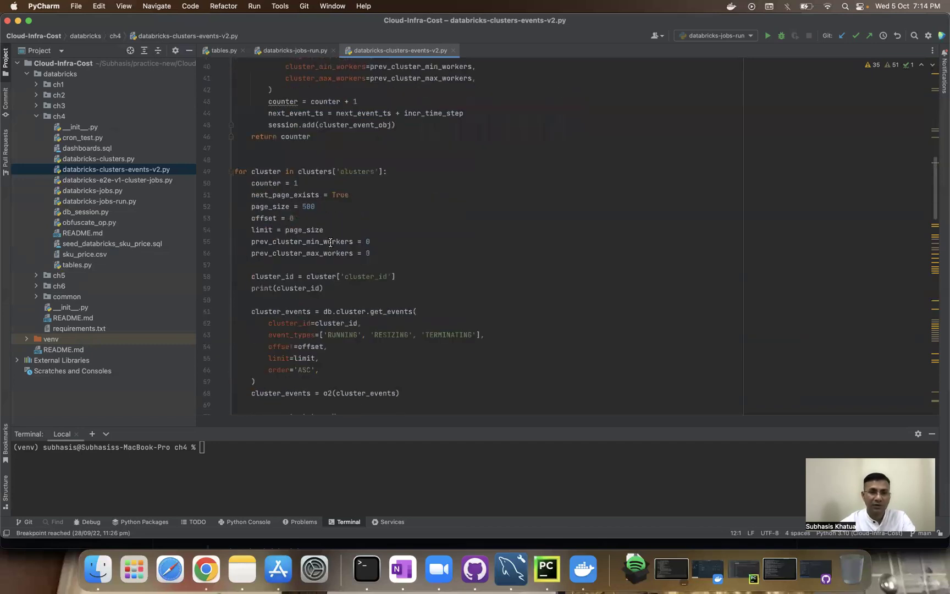
scroll(331, 242, up, 7)
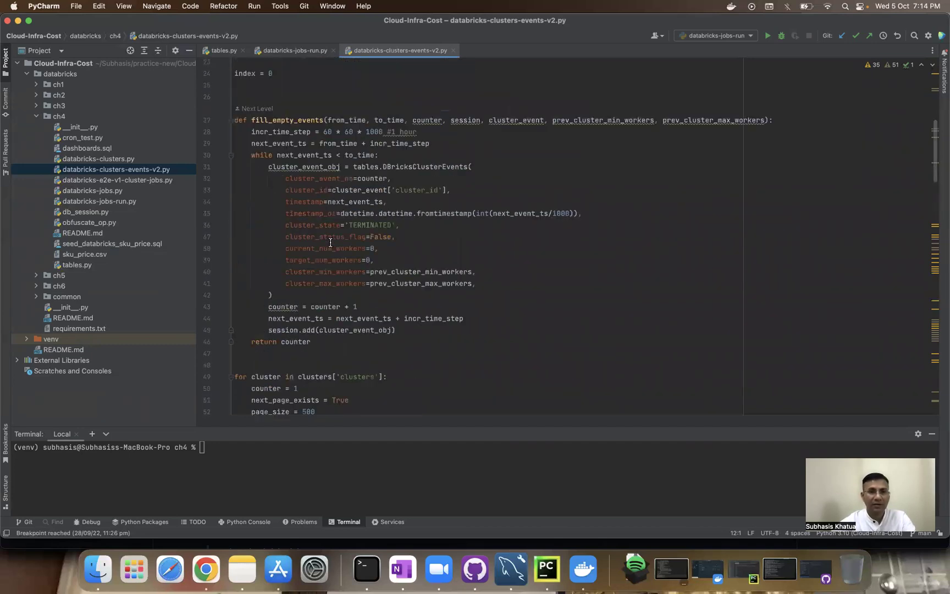
scroll(330, 242, up, 9)
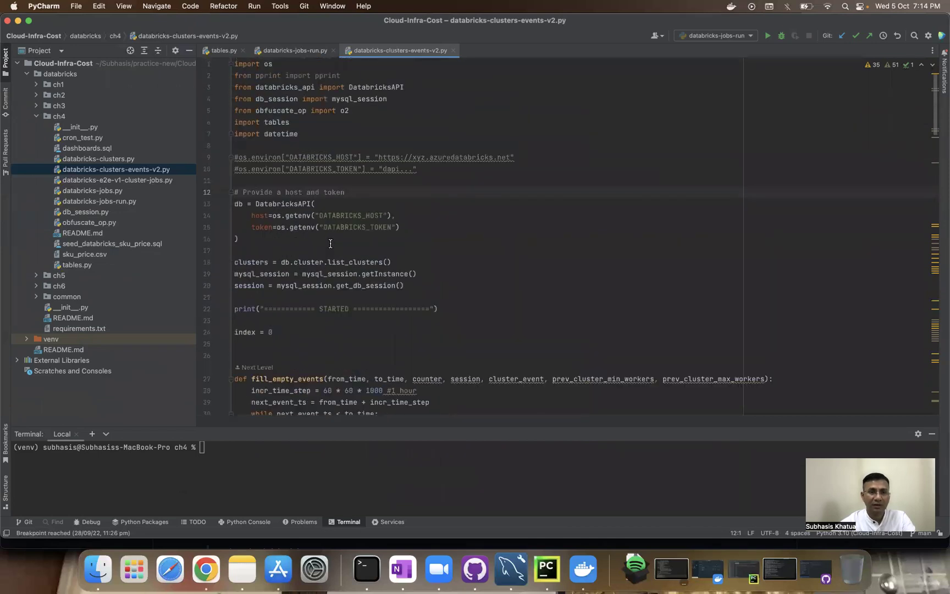
double_click(248, 261)
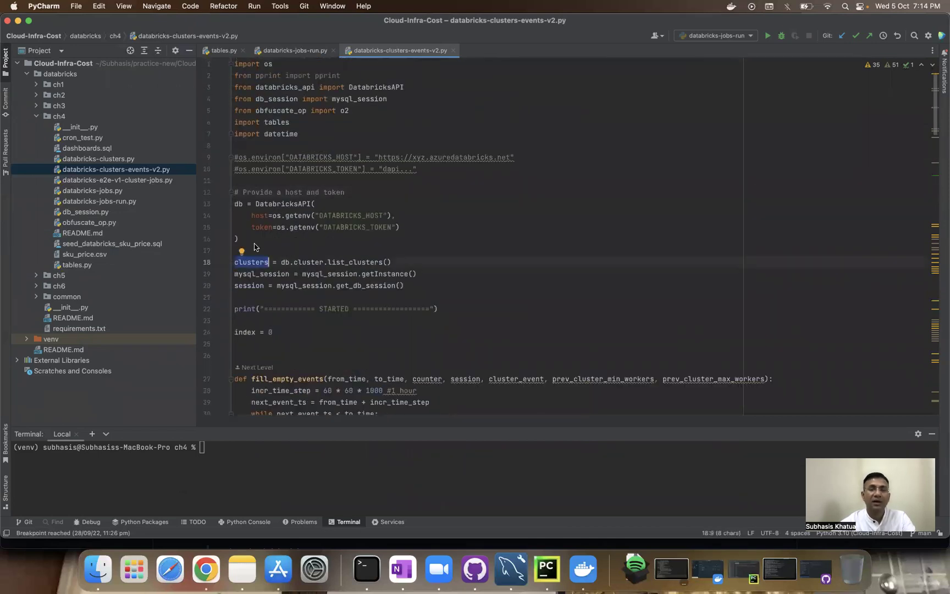
scroll(328, 345, down, 16)
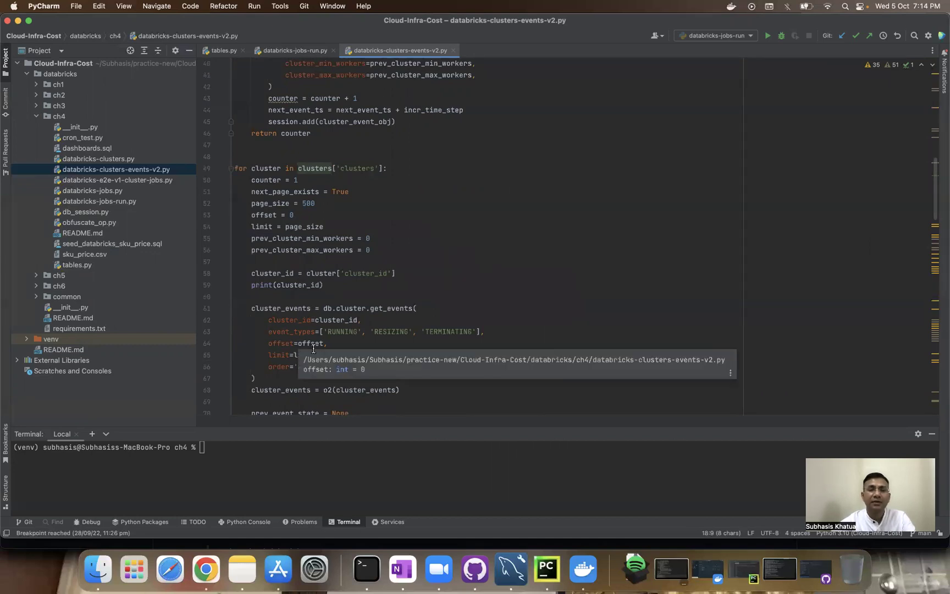
Step: Examine the offset and limit arguments of the db.cluster.get_events call in the cluster loop
scroll(308, 344, down, 1)
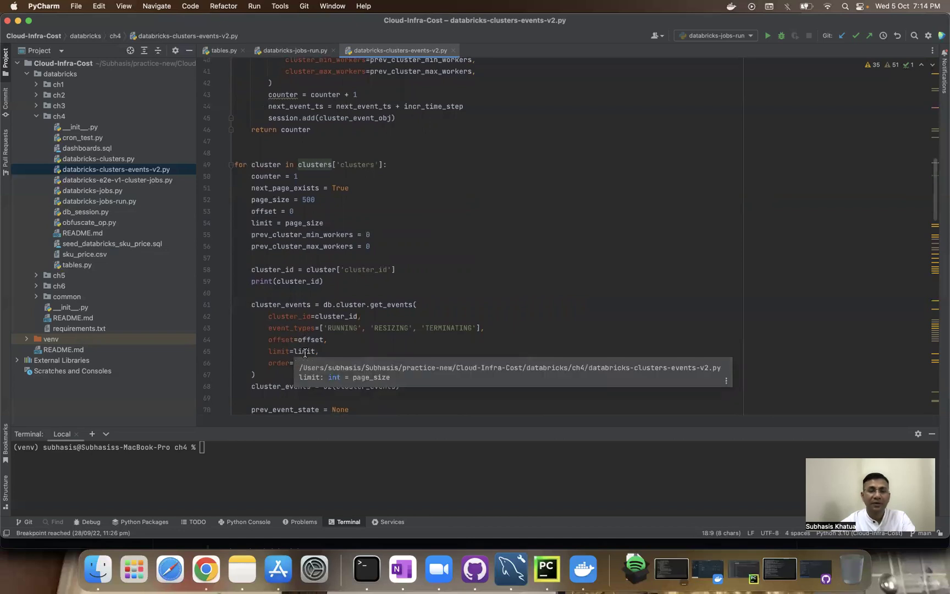
click(305, 353)
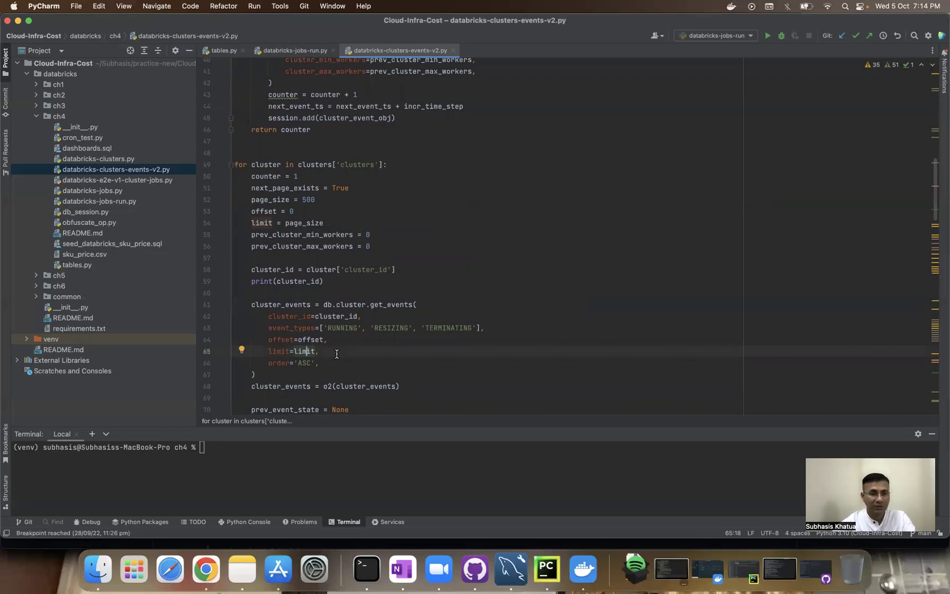
key(Up)
key(alt+Up)
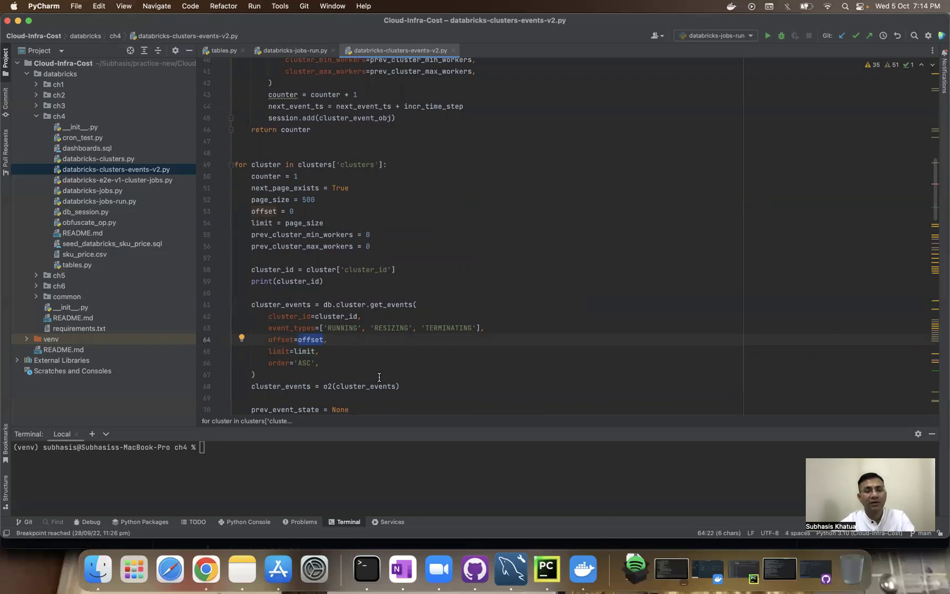
click(304, 353)
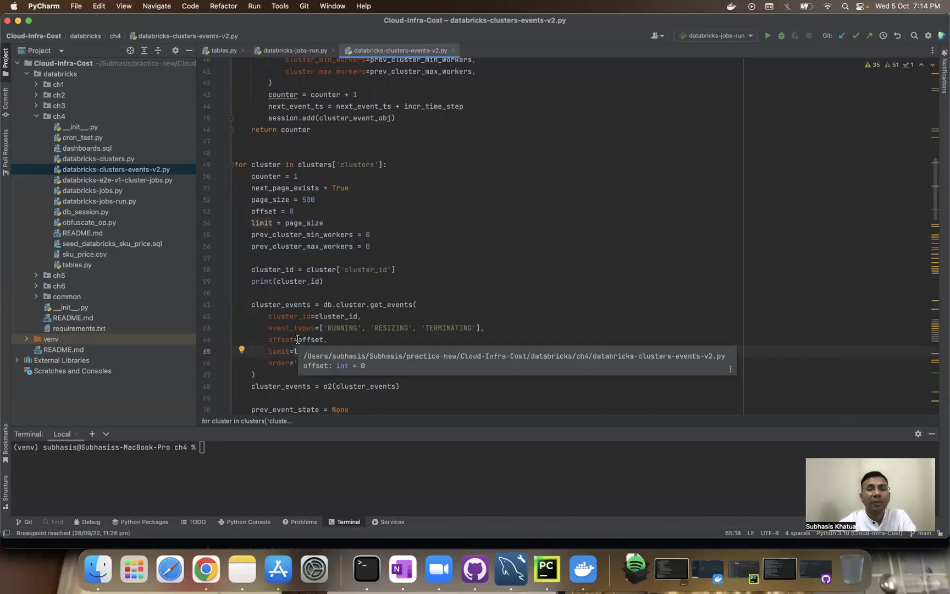
Step: Examine the initial offset and page_size assignments that define the paging limit in the cluster loop
double_click(267, 210)
click(260, 199)
double_click(260, 200)
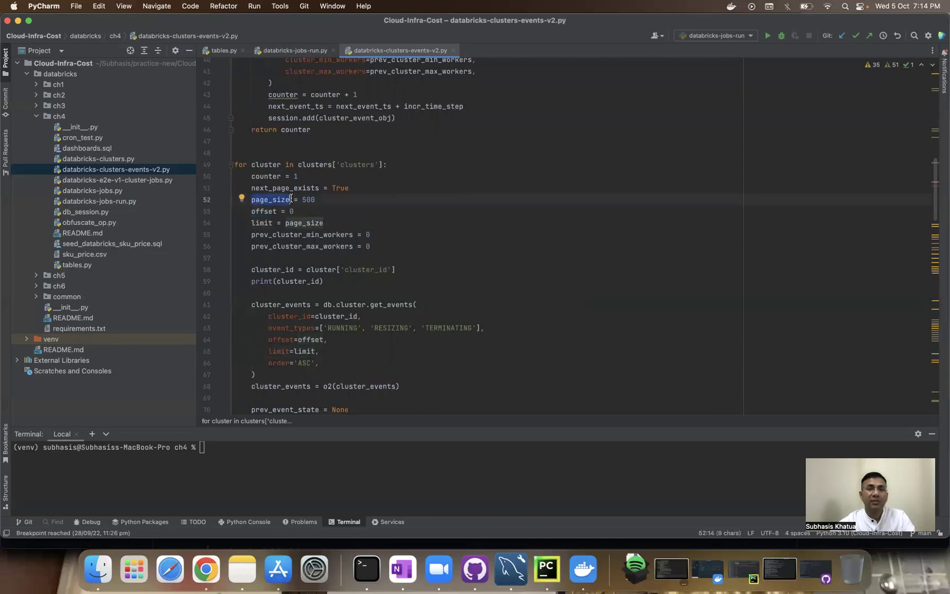
double_click(309, 199)
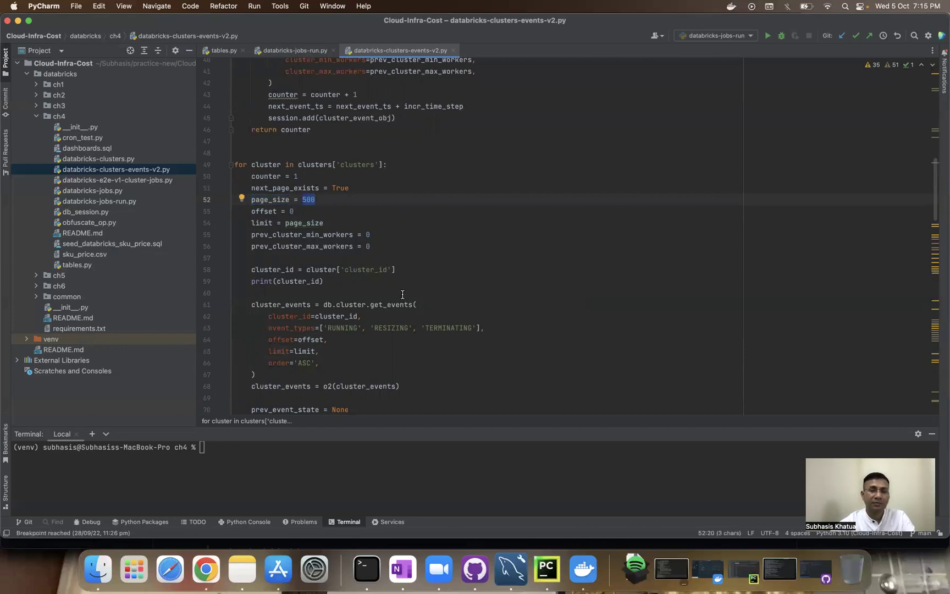
Step: Follow the while loop that processes each cluster event down to the tables.DBricksClusterEvents object it creates
scroll(402, 294, down, 3)
scroll(403, 295, down, 10)
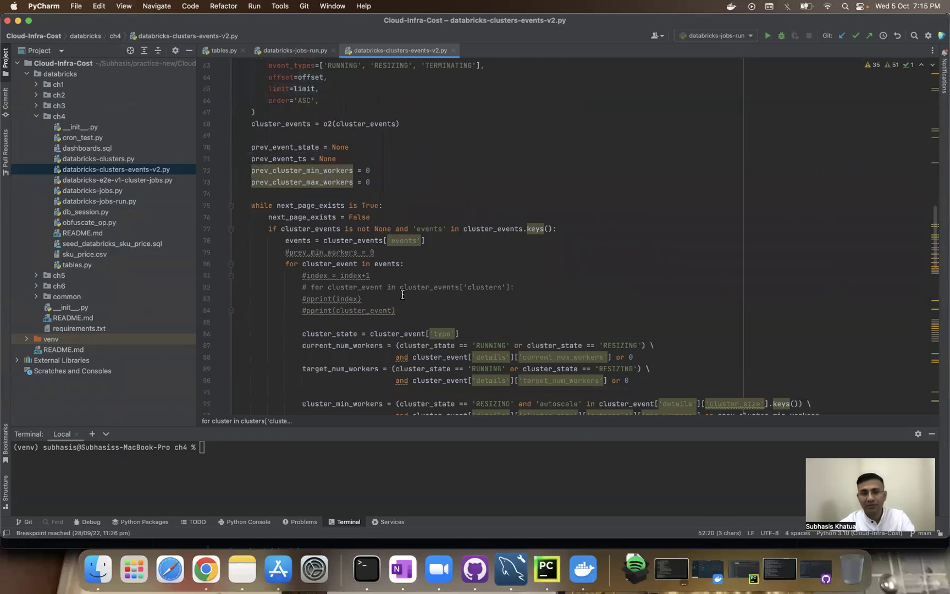
scroll(403, 294, down, 15)
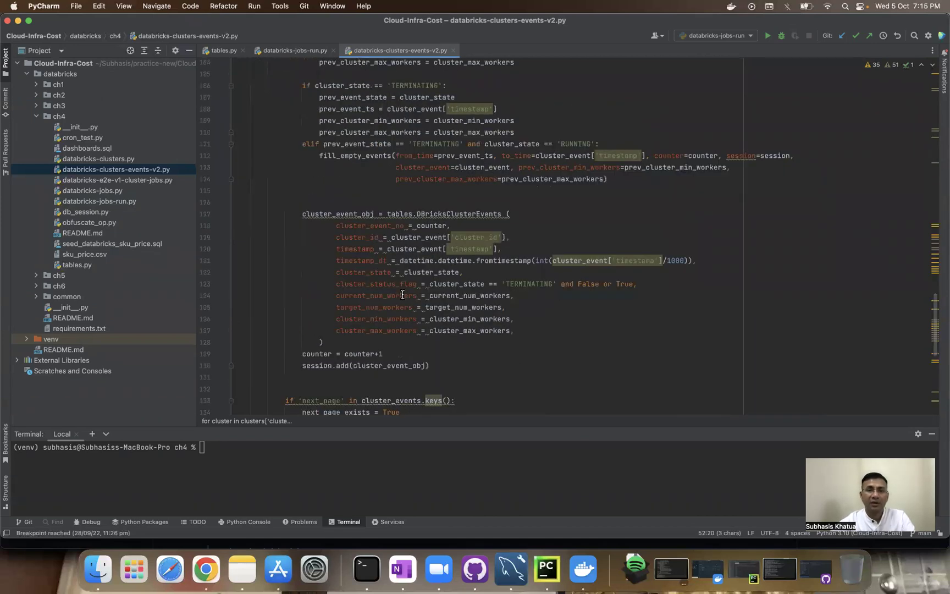
Step: Examine the incr_time_step and TERMINATED cluster_state in fill_empty_events, and the next_page handling further down the script
scroll(403, 294, up, 20)
scroll(403, 295, up, 8)
double_click(304, 175)
scroll(458, 237, down, 2)
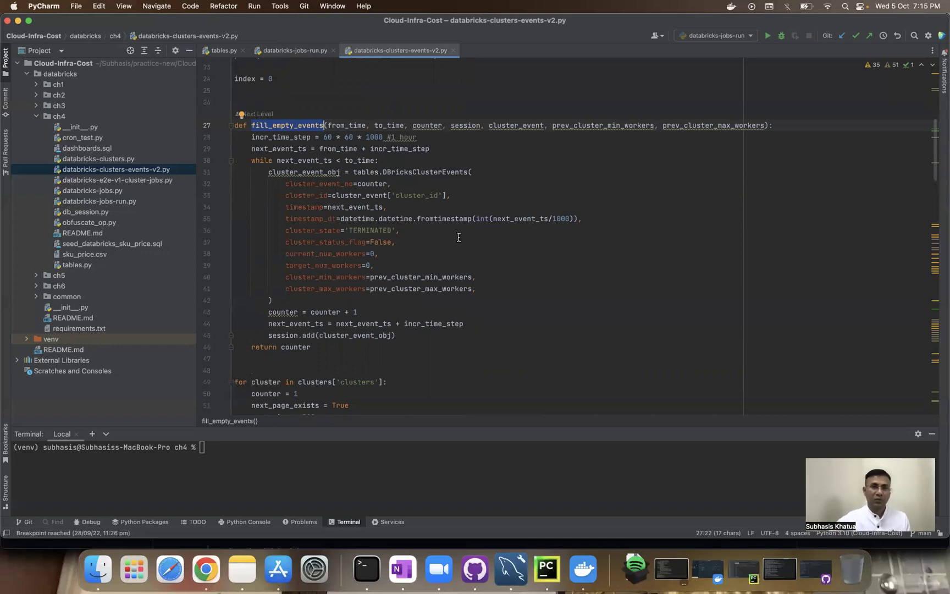
mouse_move(369, 183)
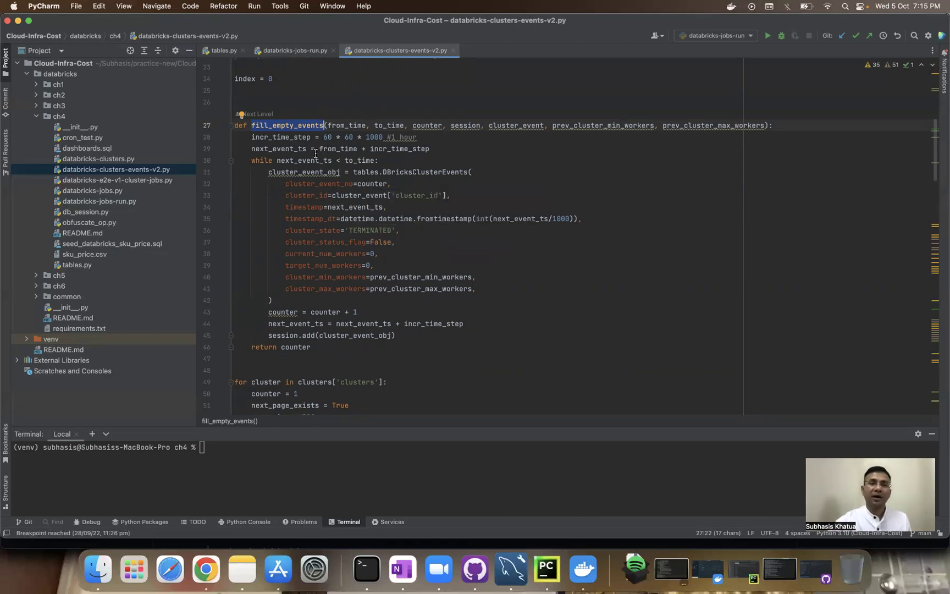
double_click(356, 230)
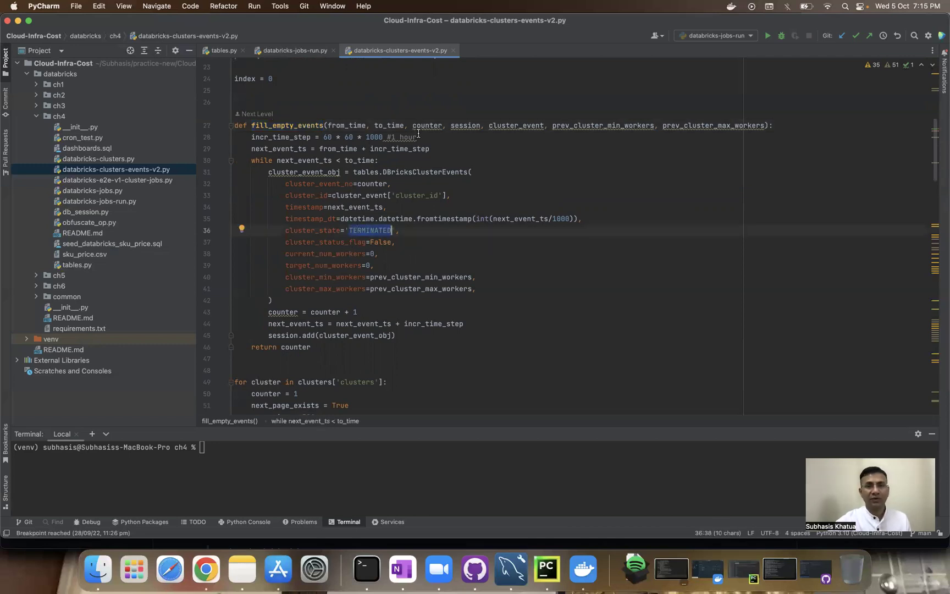
double_click(279, 136)
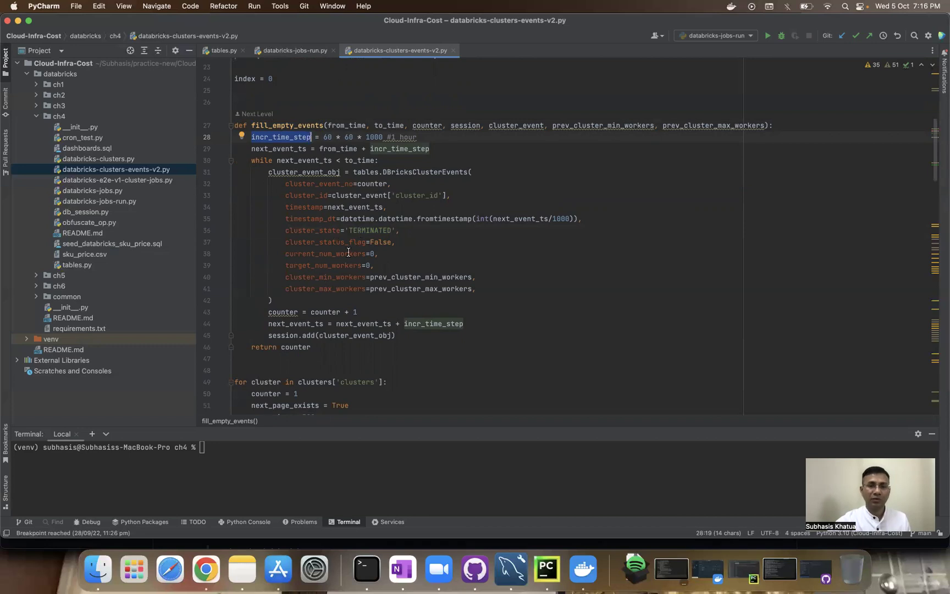
double_click(369, 231)
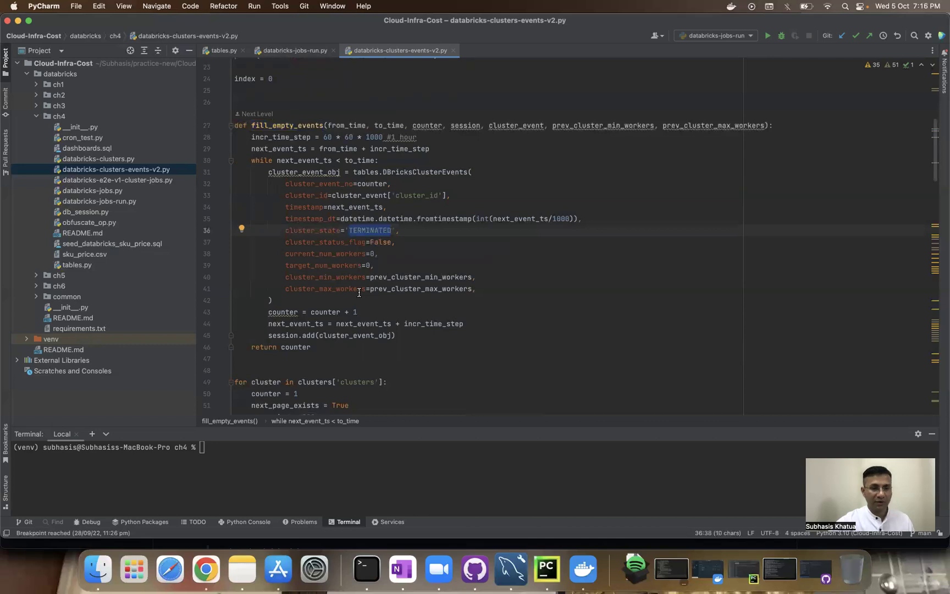
scroll(360, 292, down, 20)
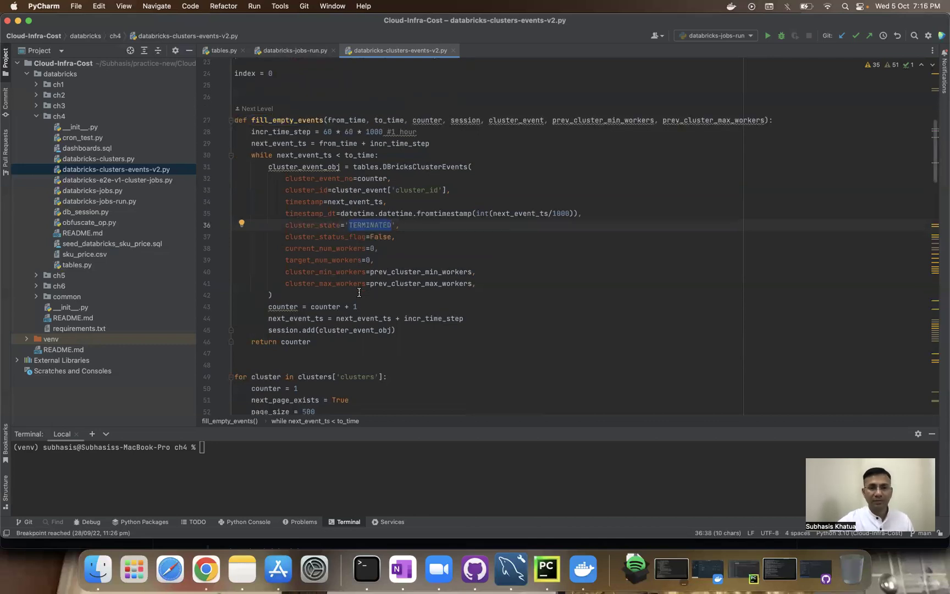
scroll(360, 292, down, 6)
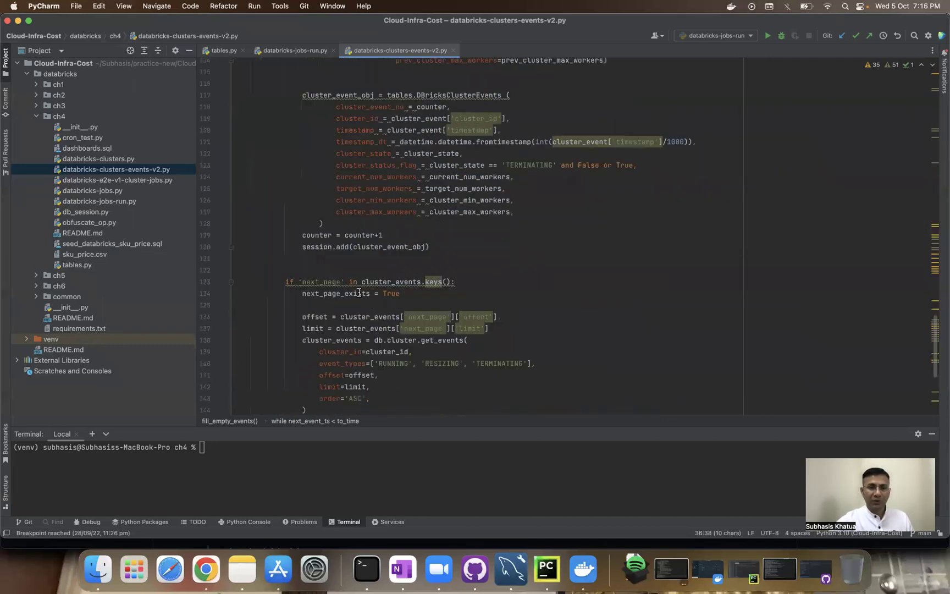
Step: Switch to the ch4 README in Chrome and review the pre-requisites and the setup steps
key(super+Tab)
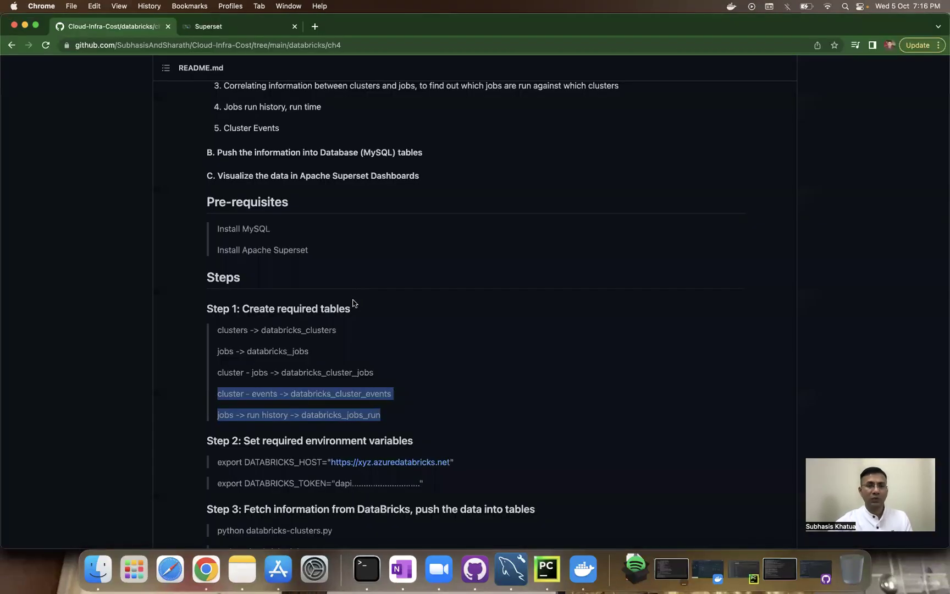
click(406, 324)
scroll(405, 325, down, 4)
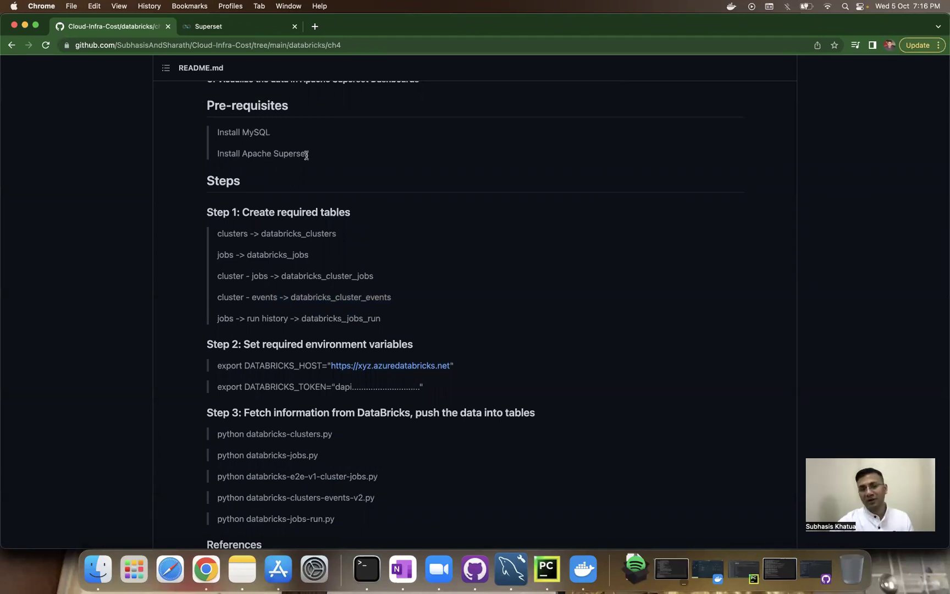
Step: Examine the Docker Hub Superset link and the docker run command for Apple M1/M2 processors in the README references
scroll(306, 155, down, 5)
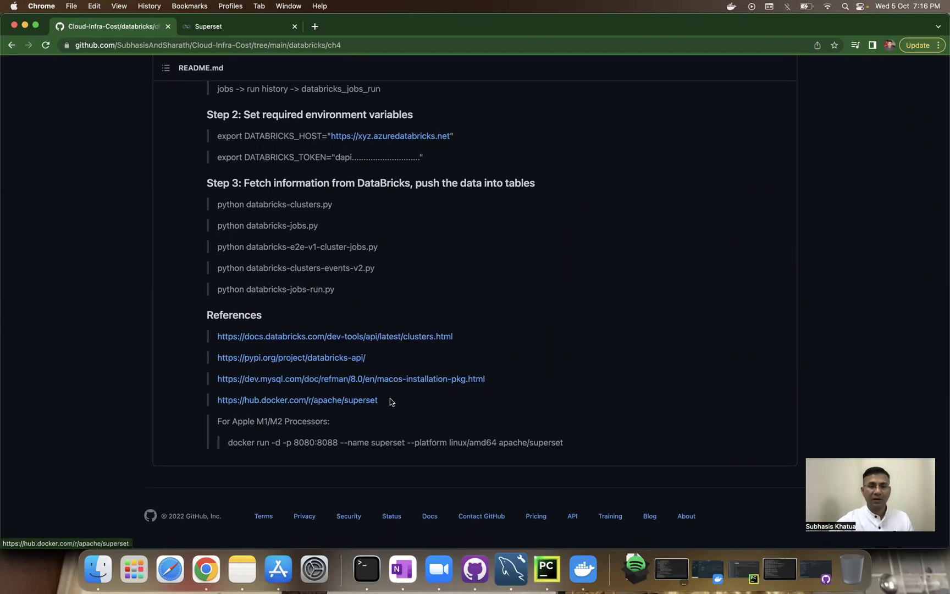
drag(388, 401, 215, 400)
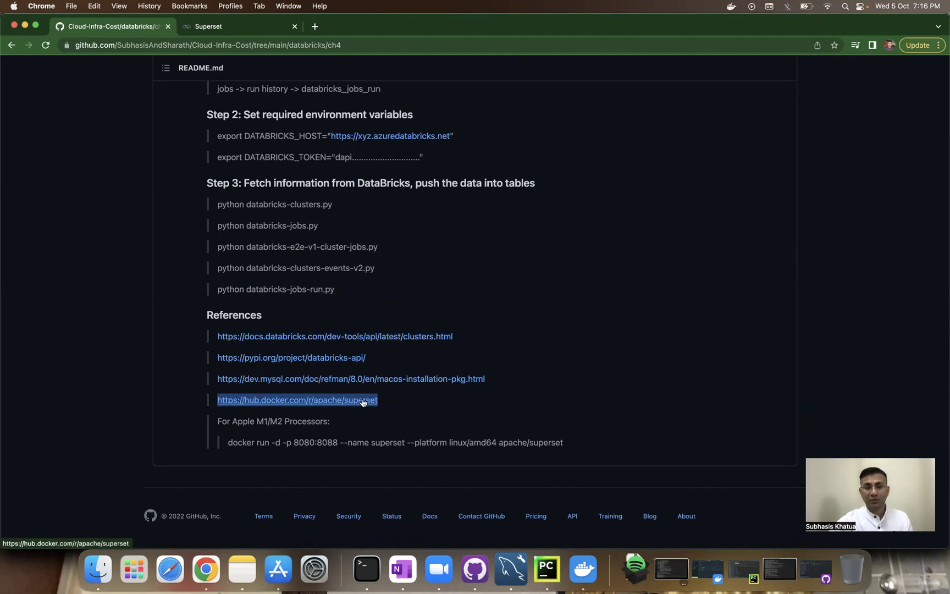
double_click(265, 420)
click(270, 422)
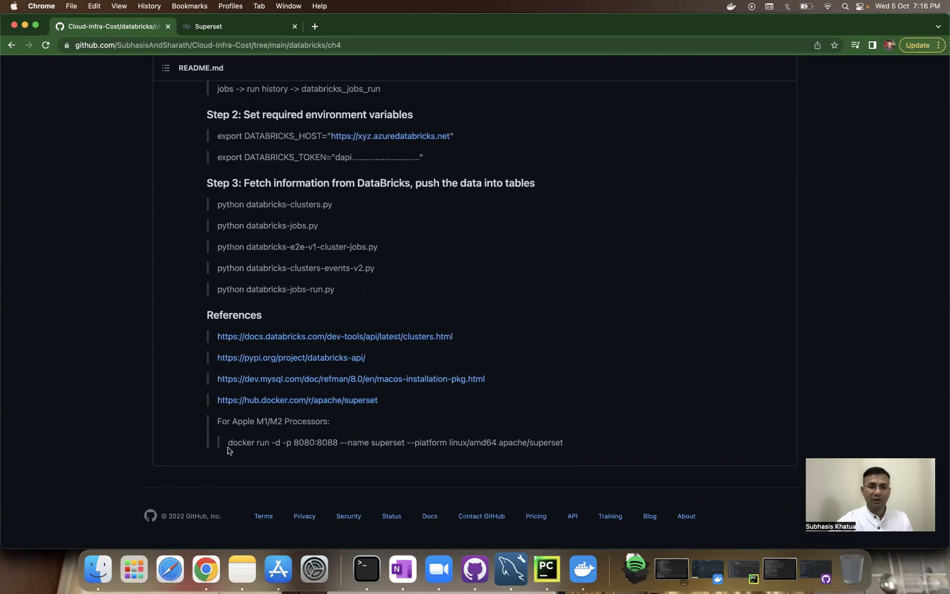
drag(227, 443, 615, 450)
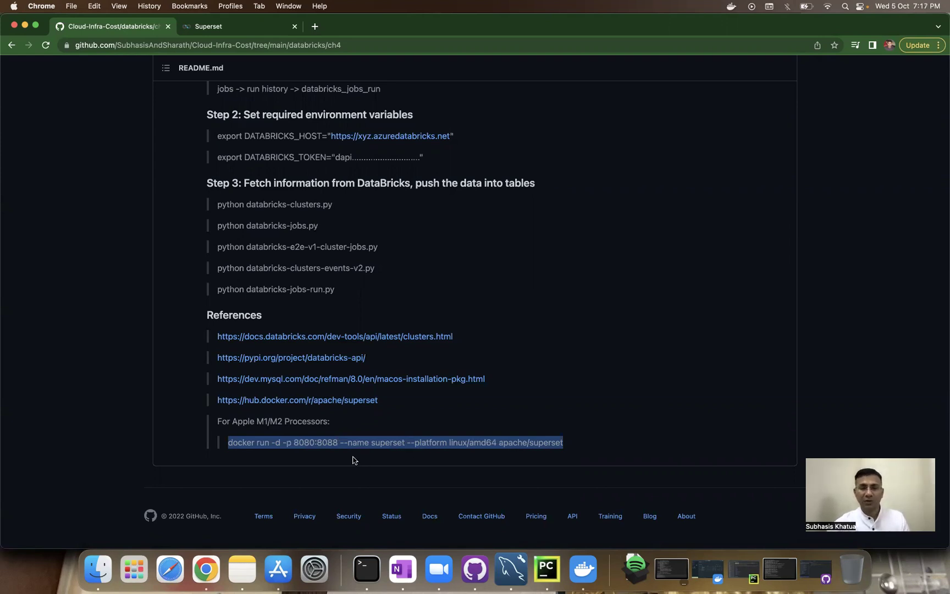
click(307, 445)
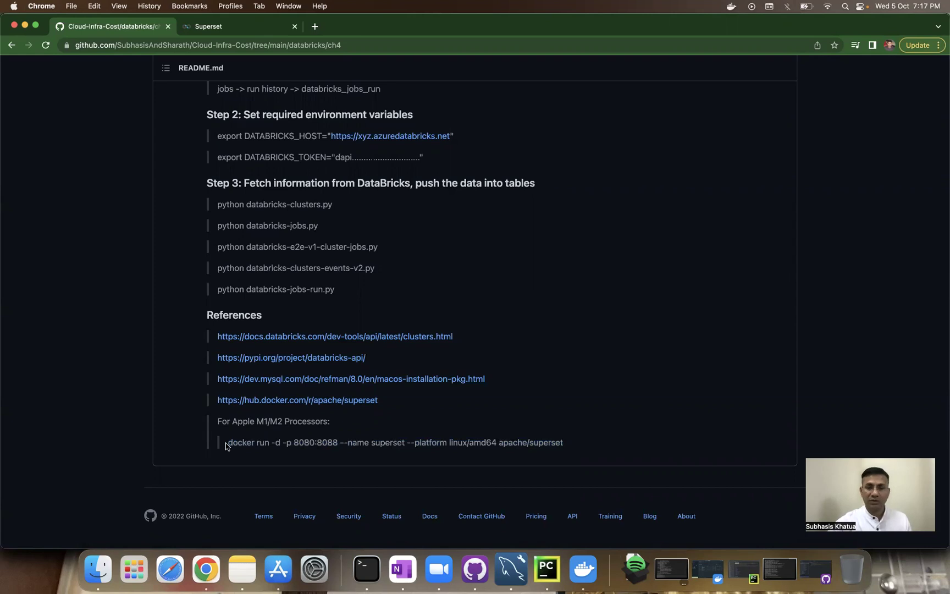
drag(228, 445, 566, 458)
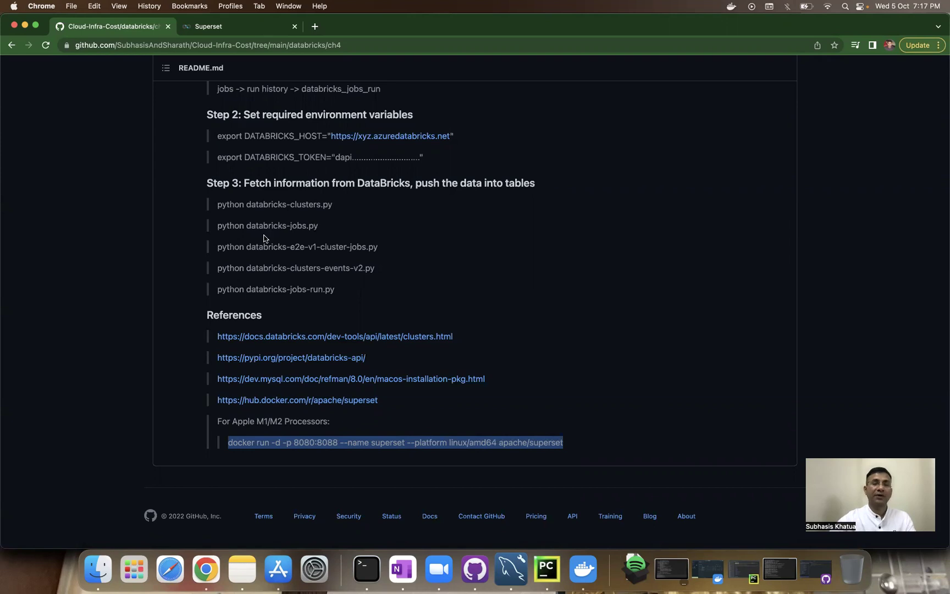
Step: Review the README from the environment variables back up to the list of Databricks workspace information, pre-requisites and Step 1
scroll(444, 207, up, 5)
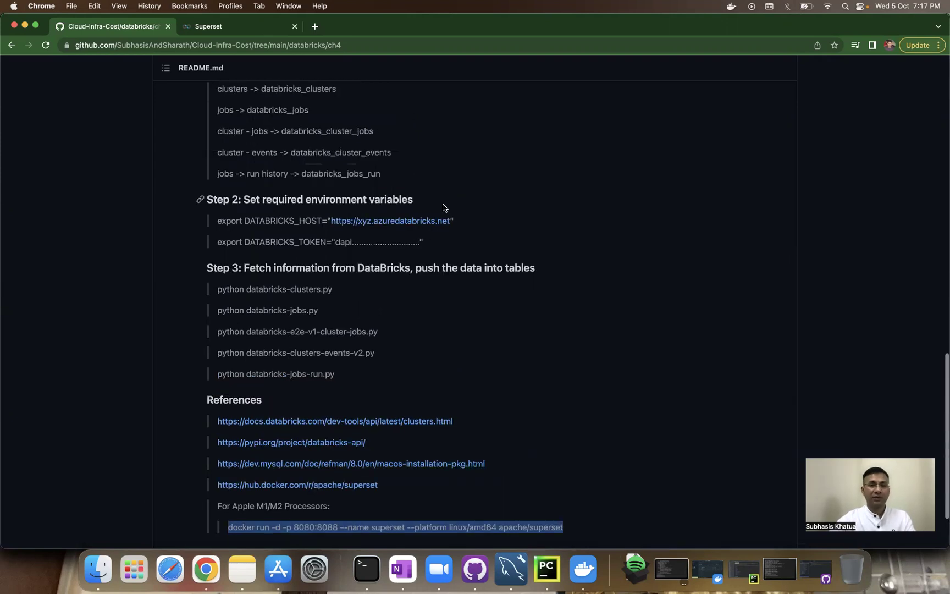
scroll(445, 208, up, 1)
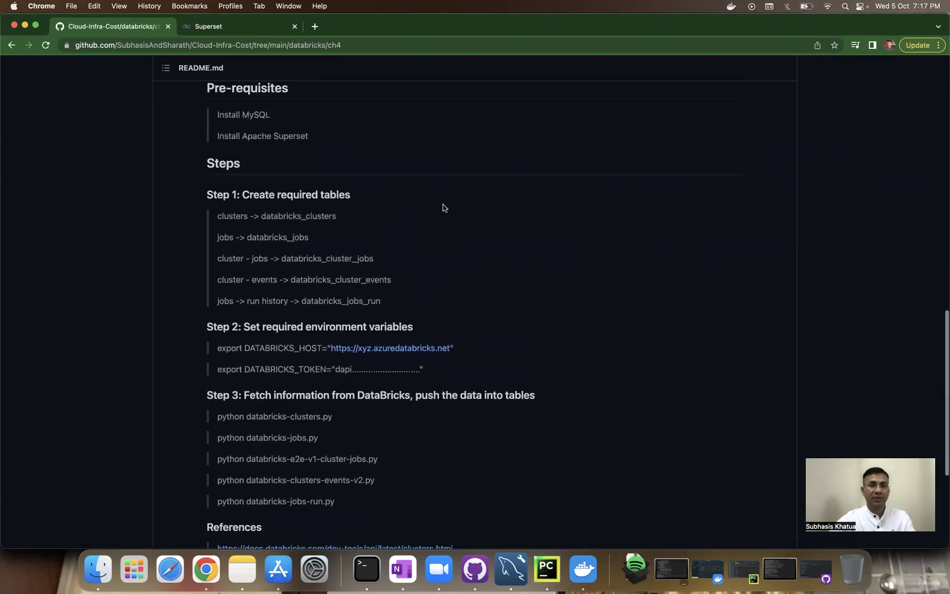
scroll(444, 208, up, 5)
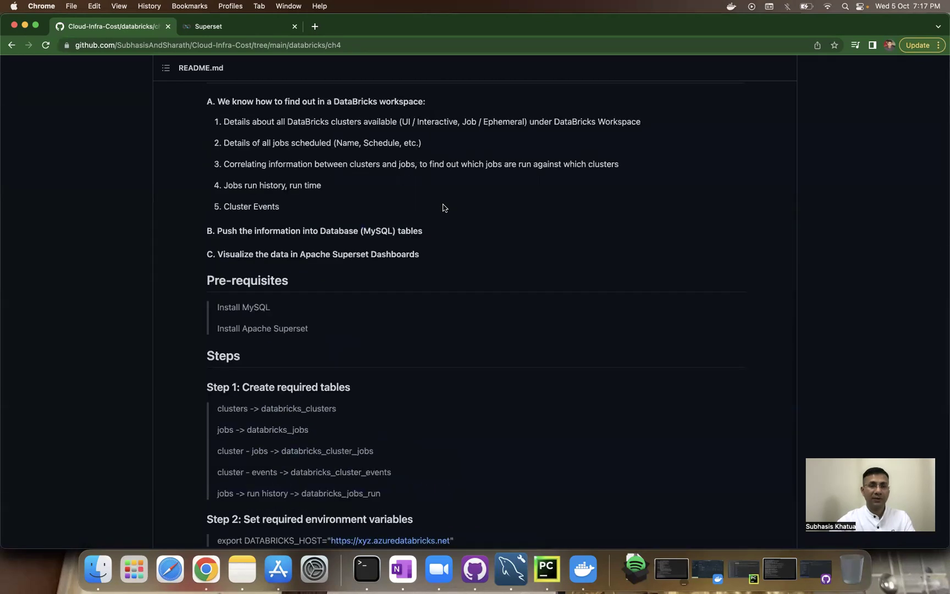
scroll(445, 208, up, 1)
scroll(444, 208, down, 2)
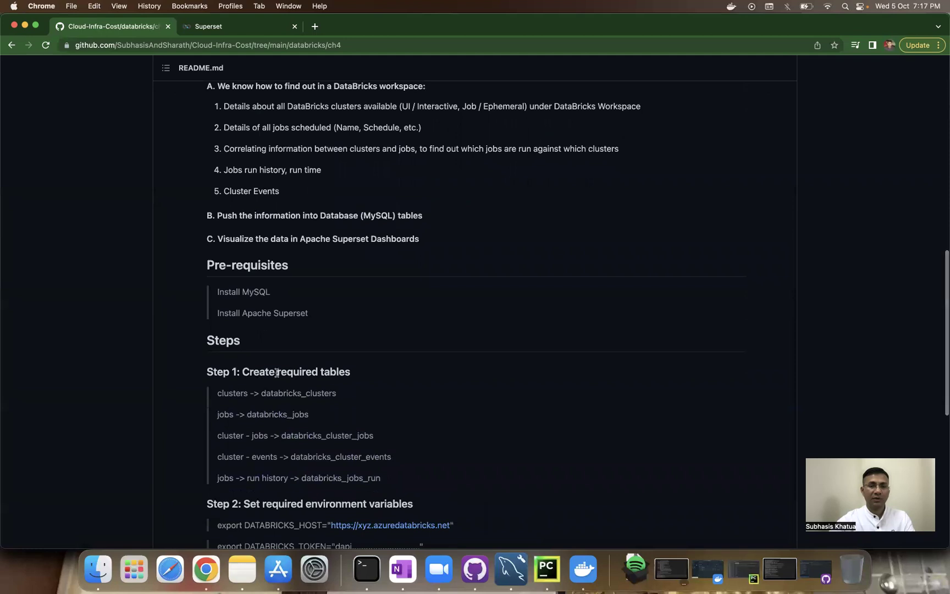
Step: Switch to MySQL Workbench, refresh the schema list and select cloud_infra_db_ch4, matching it with the CREATE DATABASE statement
click(511, 570)
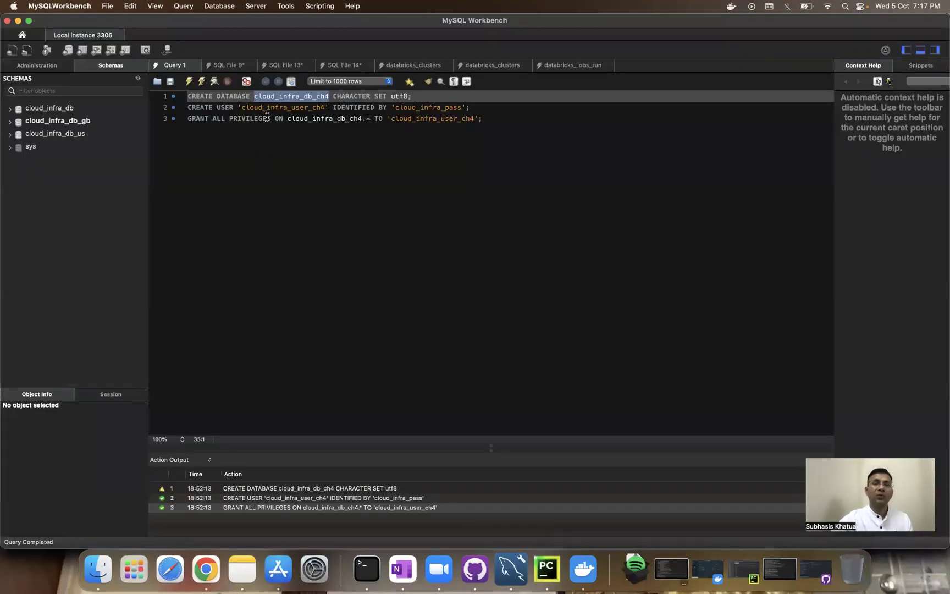
click(267, 118)
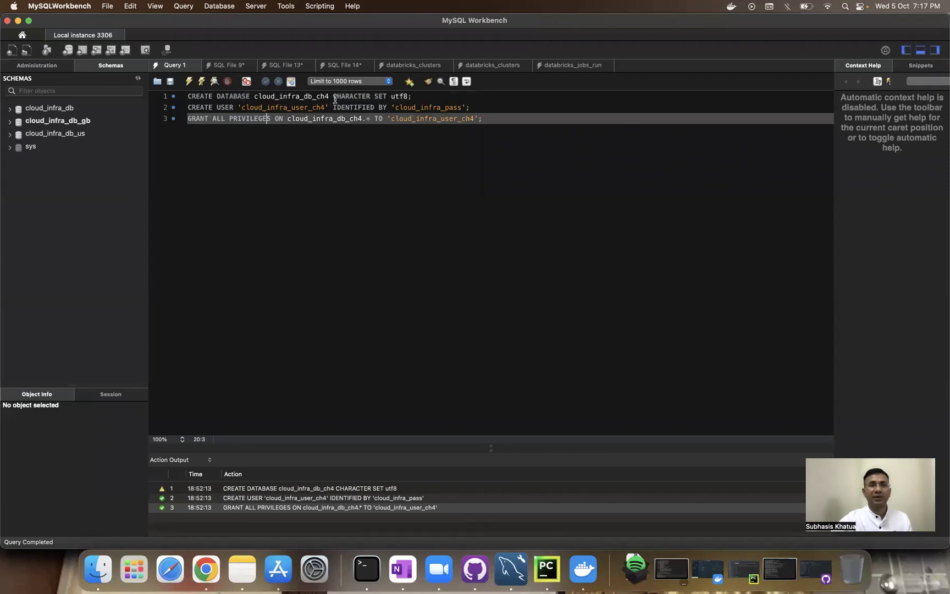
click(137, 78)
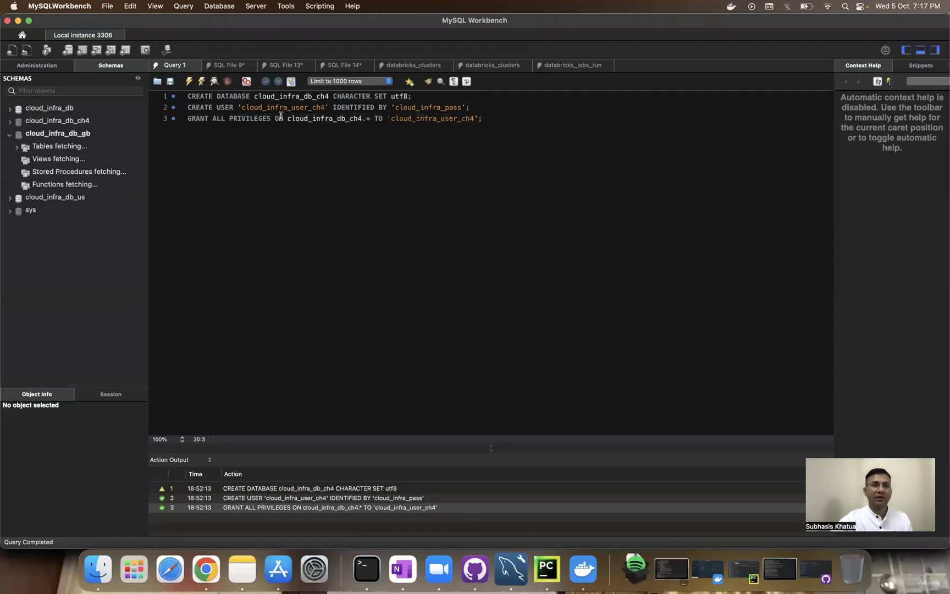
click(10, 133)
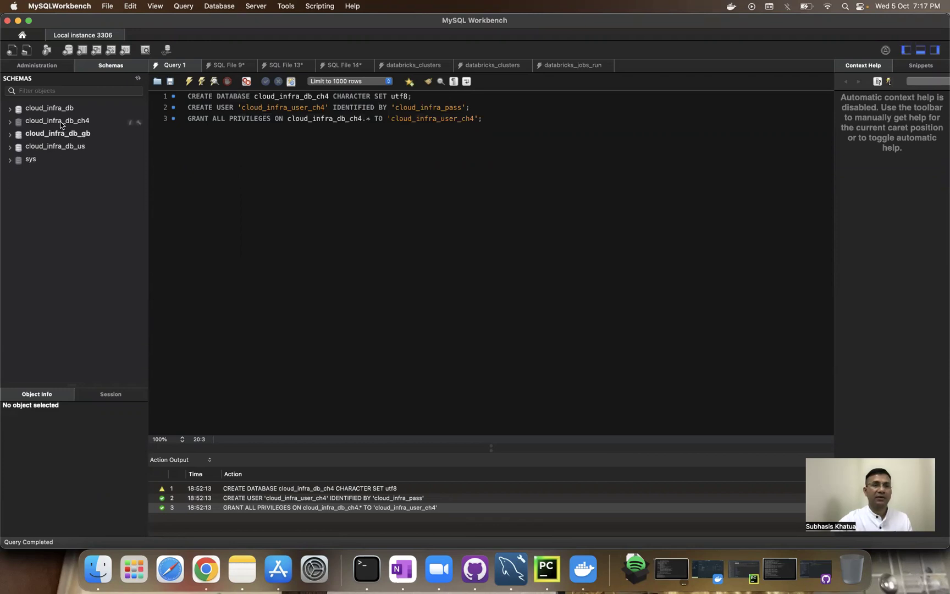
click(91, 120)
double_click(290, 96)
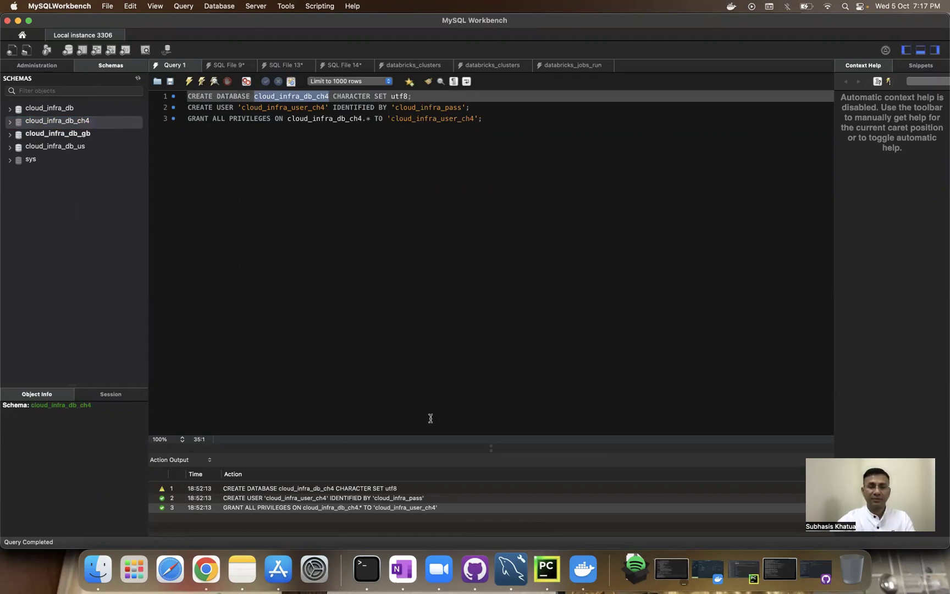
Step: Return to the README in Chrome and review the tables required by Step 1, glancing back at the Workbench database script
key(super+Tab)
scroll(318, 340, down, 3)
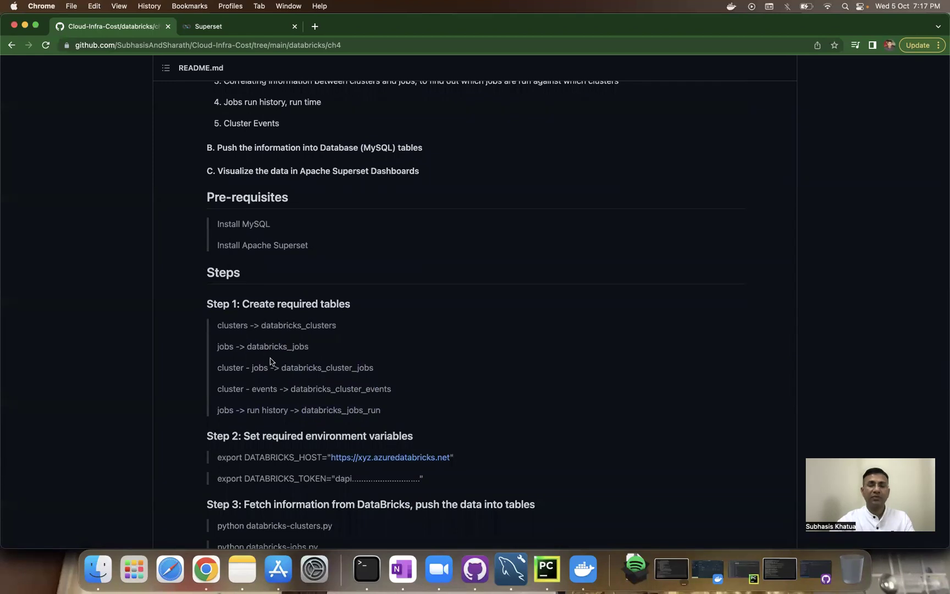
key(super+Tab)
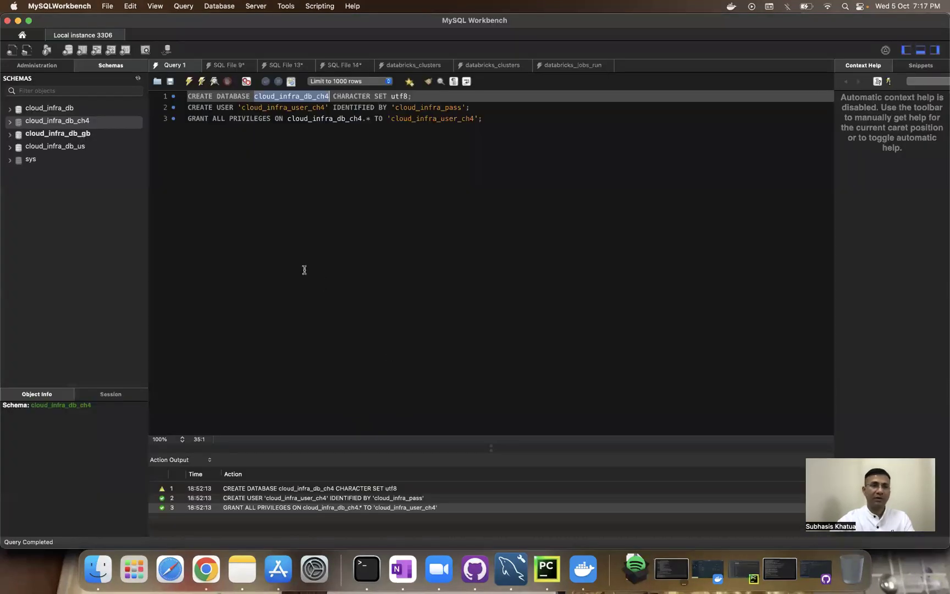
key(super+Tab)
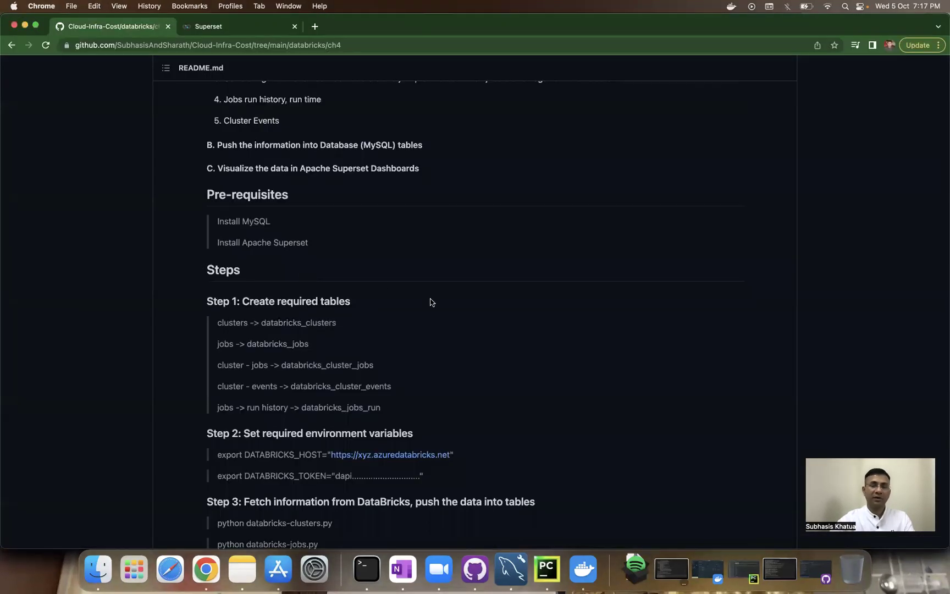
Step: Switch to PyCharm, open tables.py from the ch4 folder and examine the DBricksClusterEvents and DBricksJobsRun classes
click(547, 568)
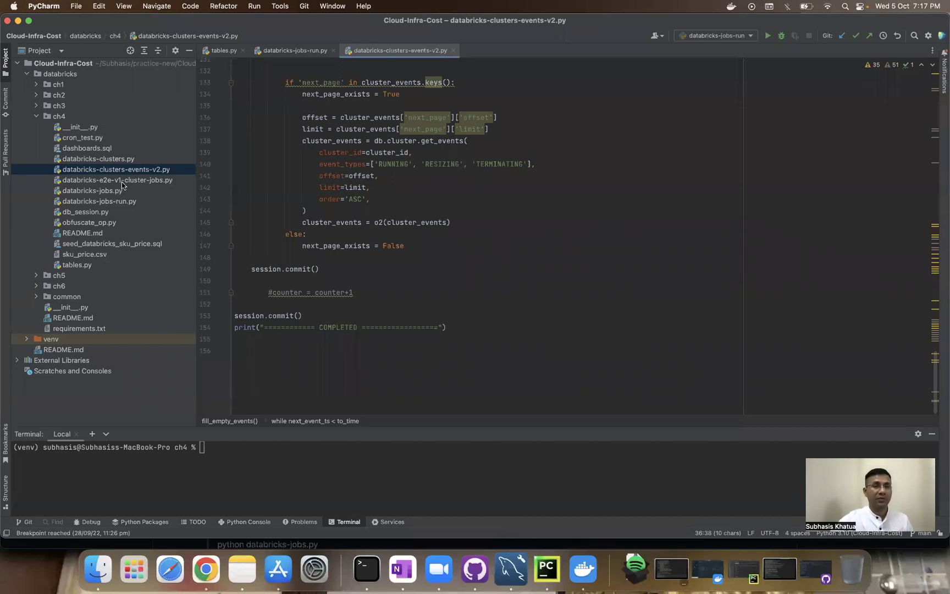
double_click(77, 265)
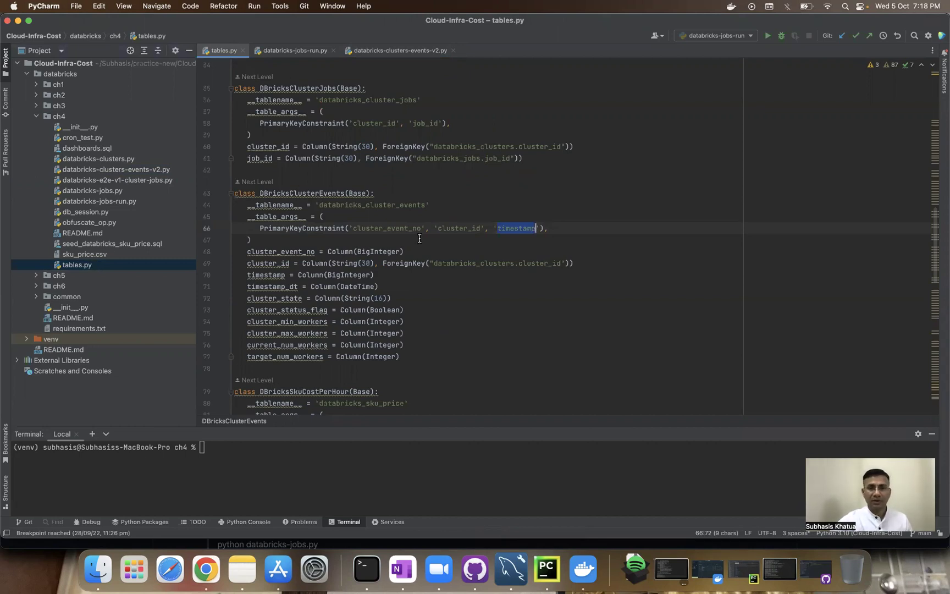
scroll(419, 270, down, 5)
scroll(420, 270, down, 8)
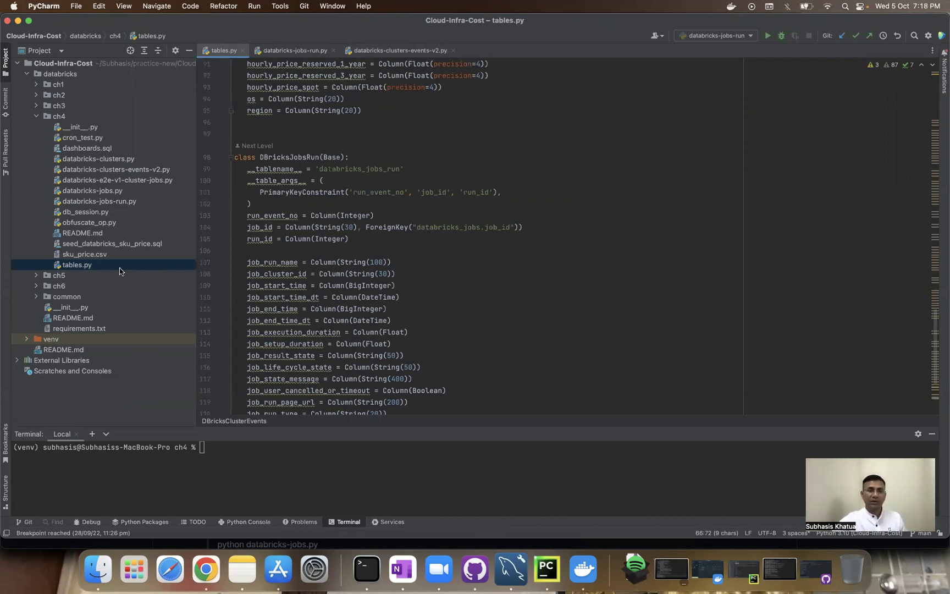
Step: Run python tables.py from the ch4 folder in the terminal and review the table creation output
click(227, 458)
text(python tables.py)
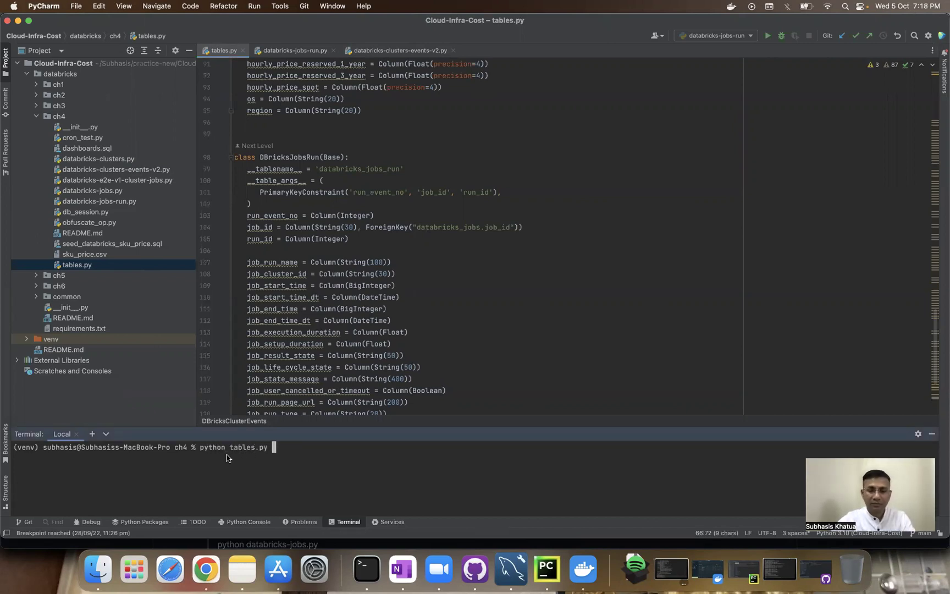
key(Return)
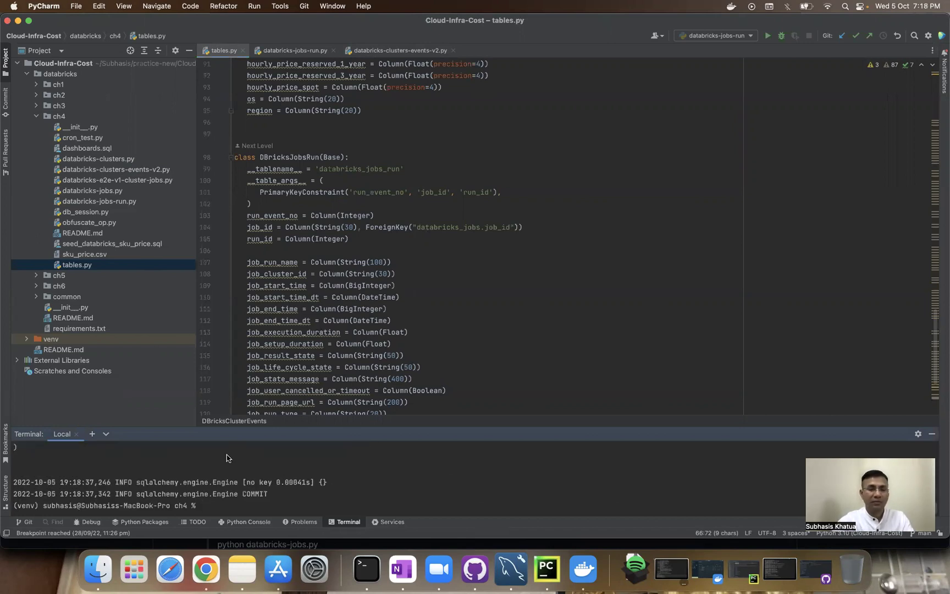
scroll(312, 466, up, 5)
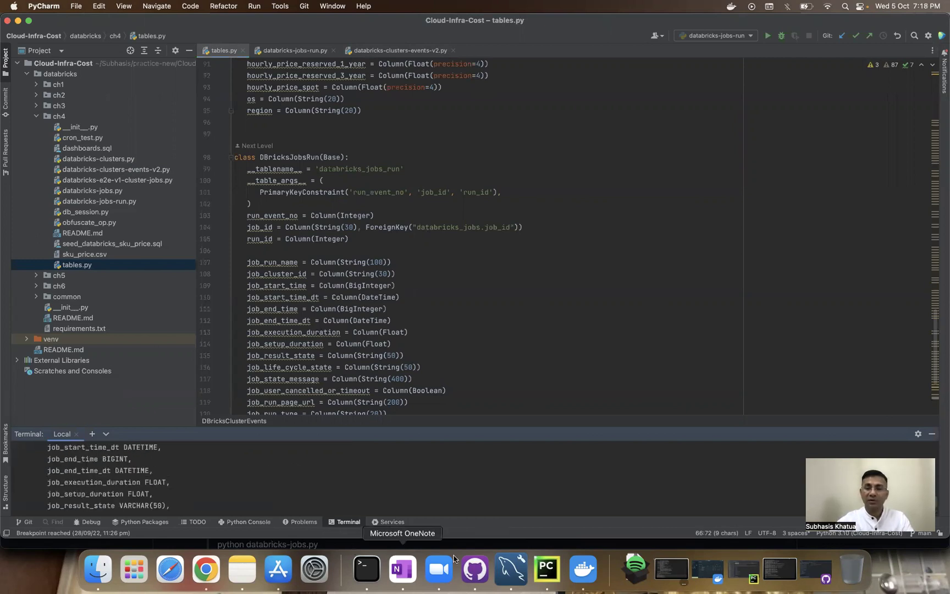
Step: Switch to MySQL Workbench and examine the Databricks tables listed under the cloud_infra_db_gb schema
click(505, 575)
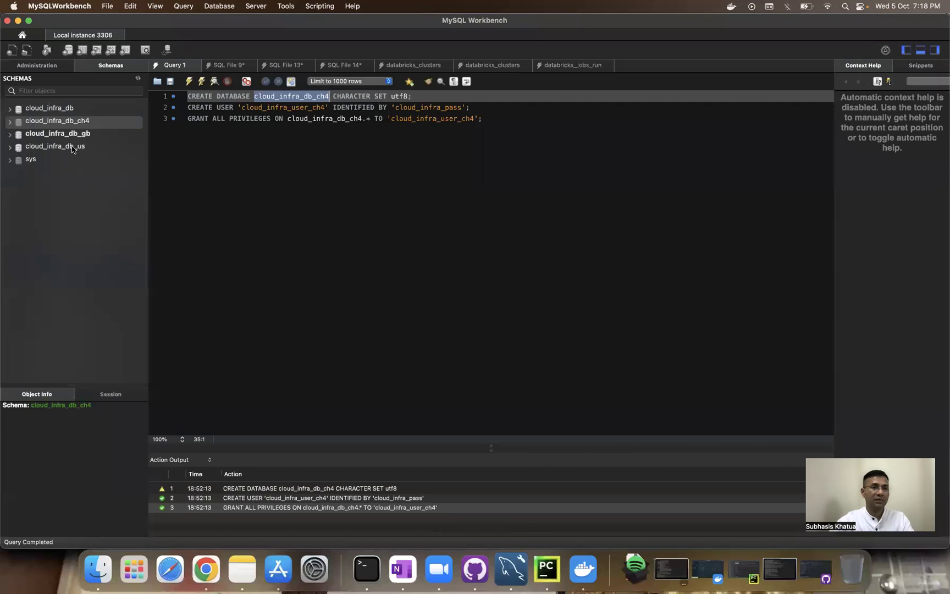
click(66, 121)
click(9, 134)
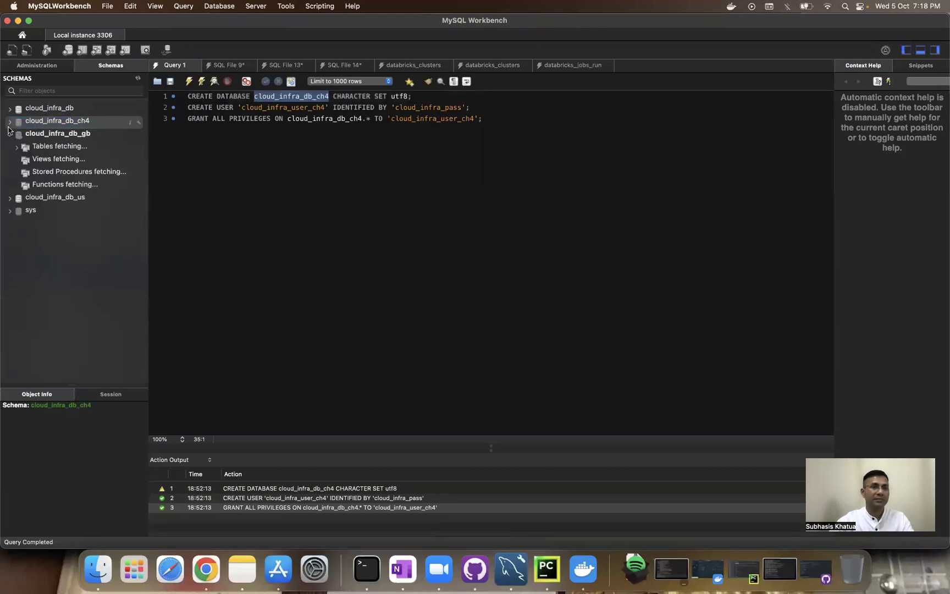
click(16, 148)
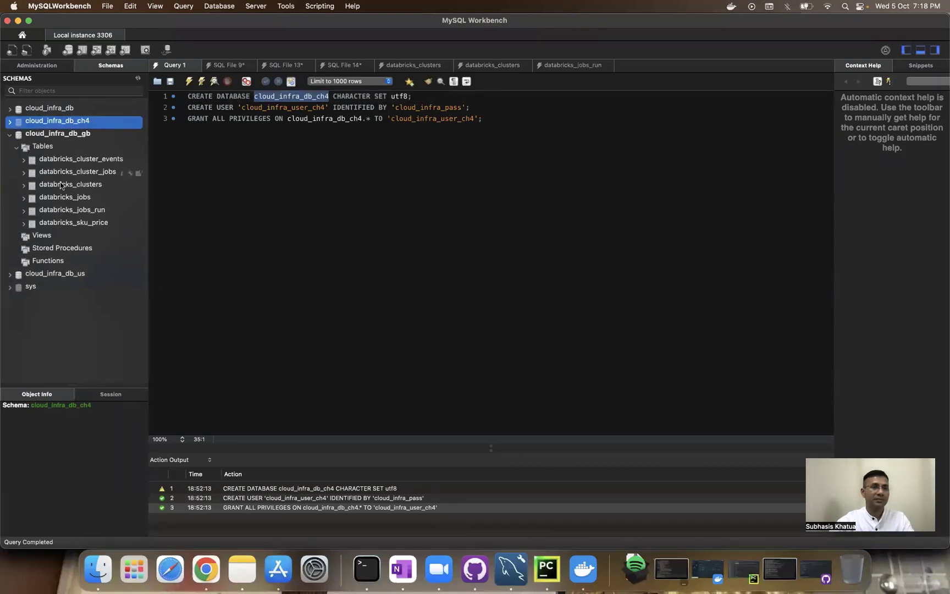
click(93, 159)
click(85, 211)
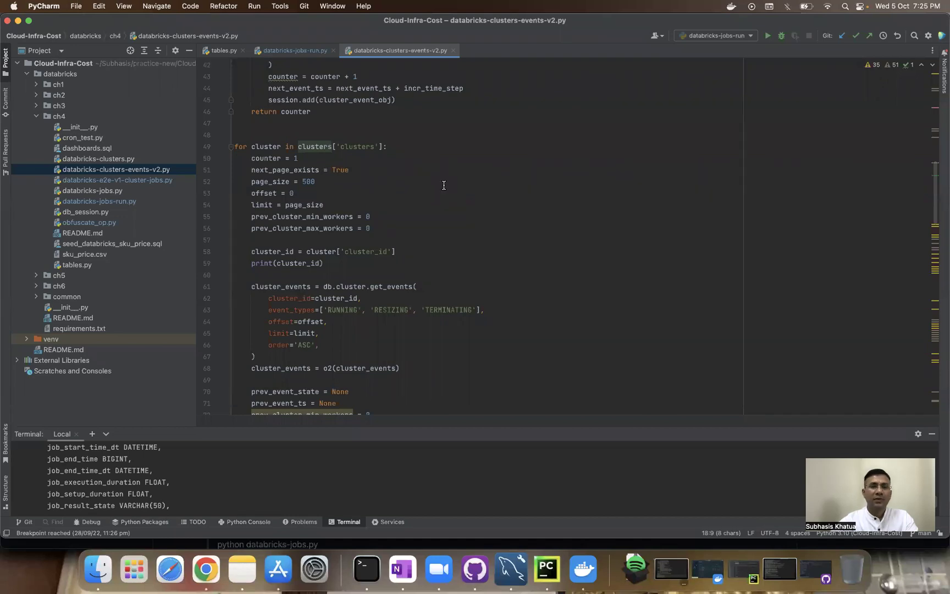
Step: Switch to the README in Chrome and copy the python databricks-clusters.py command from Step 3
click(206, 569)
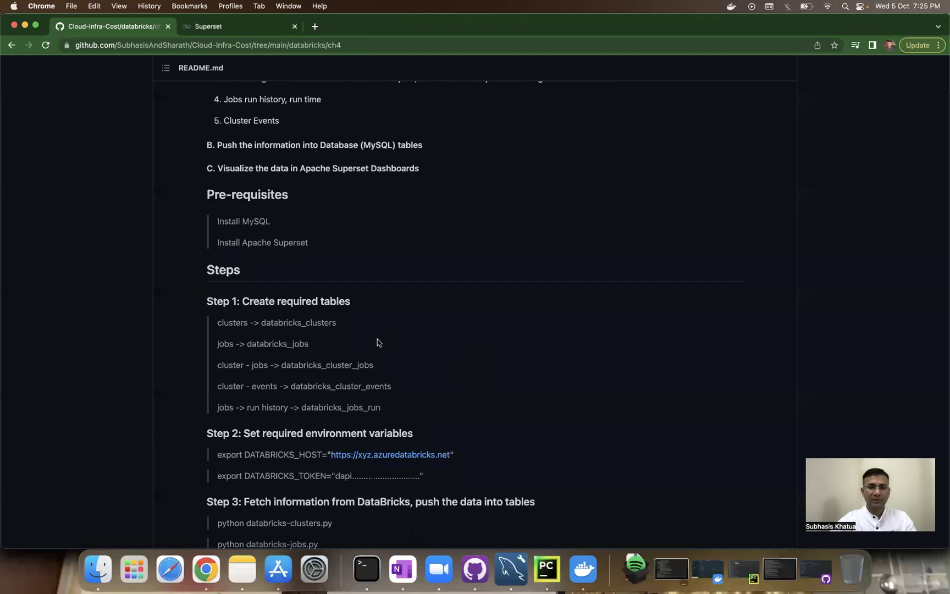
scroll(302, 370, down, 5)
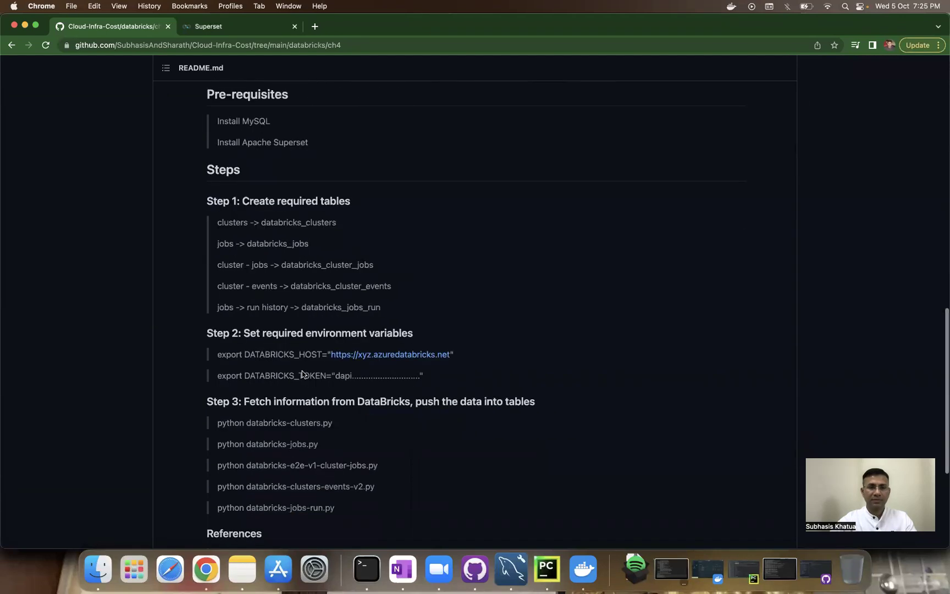
scroll(302, 373, down, 1)
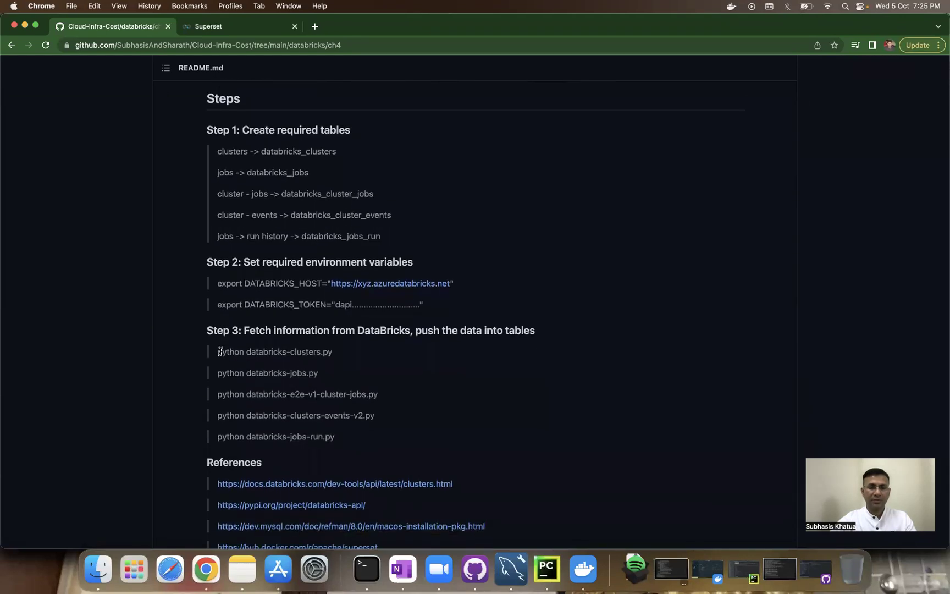
drag(218, 352, 345, 353)
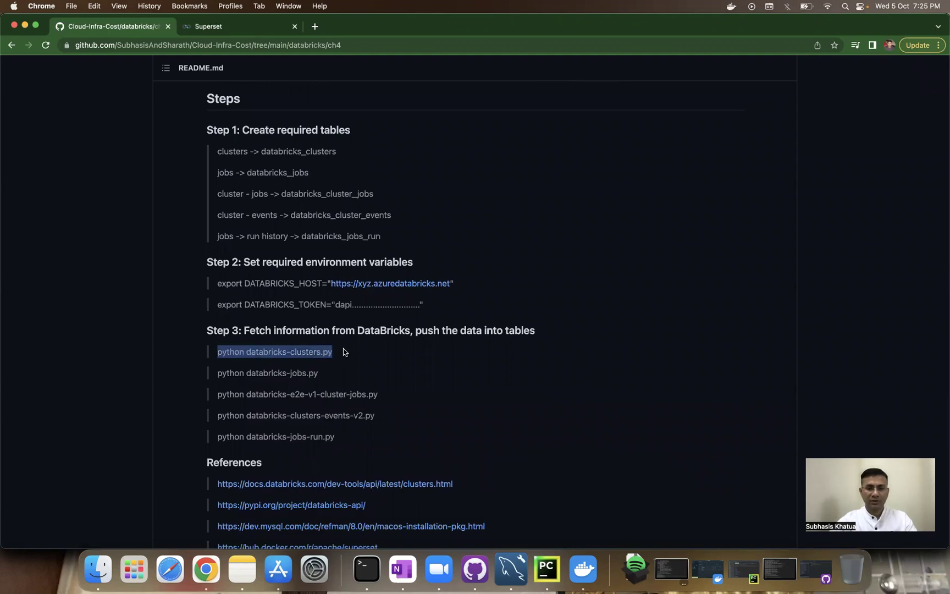
key(super+c)
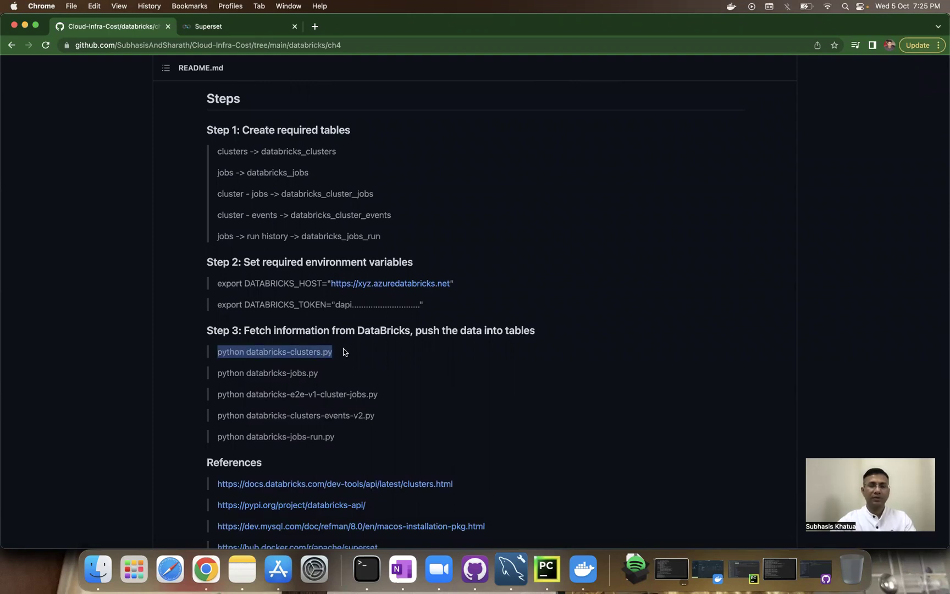
Step: Switch to PyCharm and clear the terminal output, keeping the terminal open below the editor
key(super+Tab)
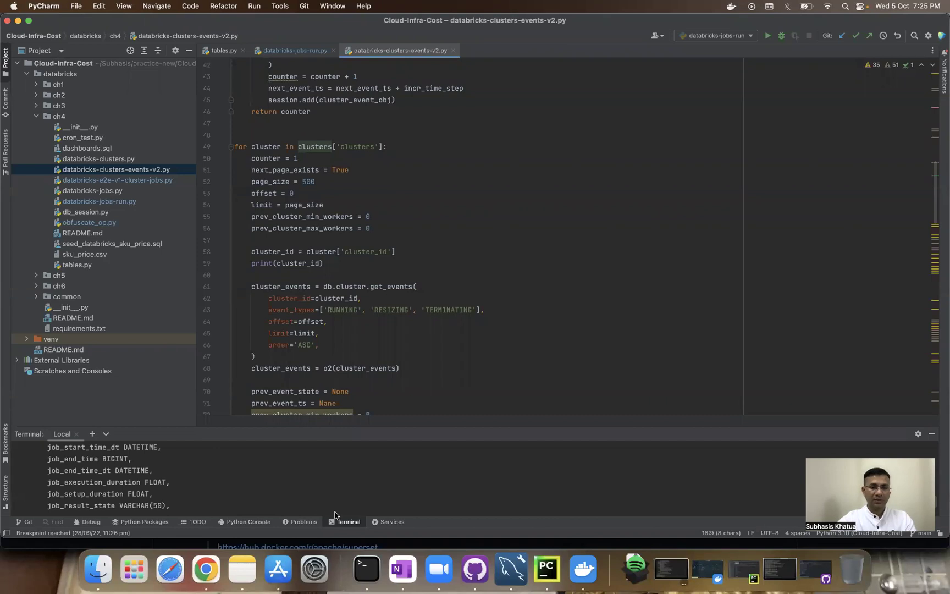
key(shift+Escape)
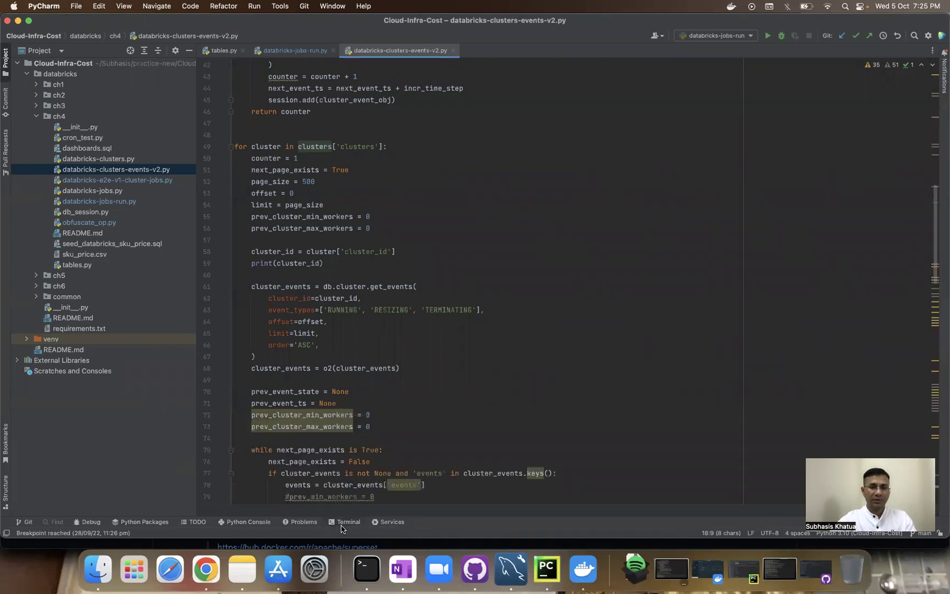
click(346, 522)
text(clear)
key(Return)
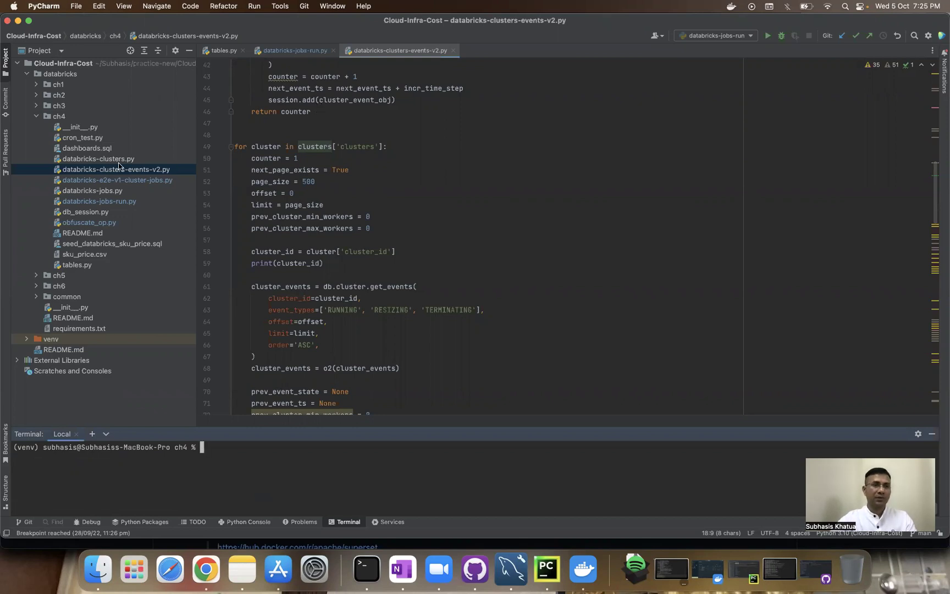
Step: Open db_session.py, examine its MySQL connection and the commented DATABRICKS_HOST and DATABRICKS_TOKEN settings, and close the file
double_click(87, 214)
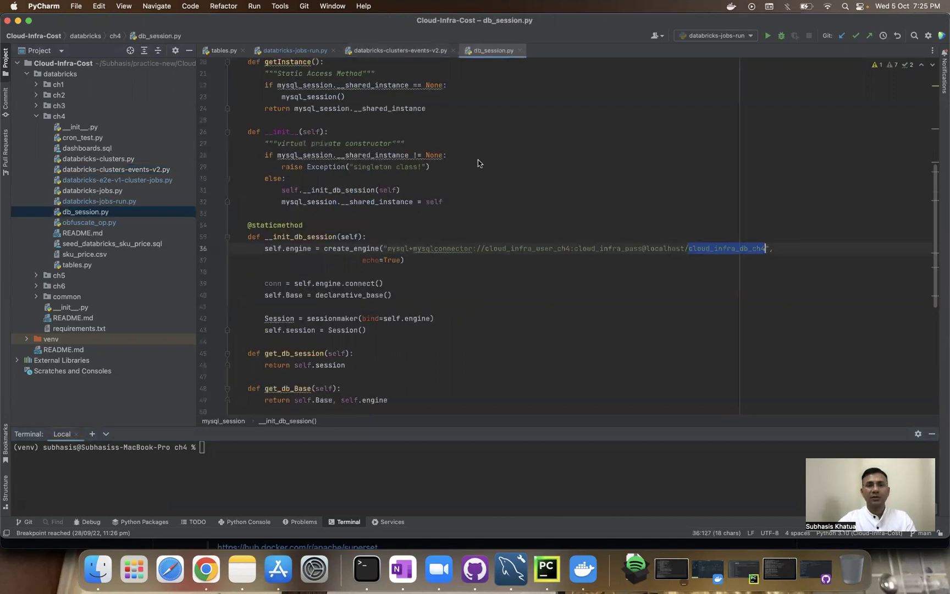
scroll(478, 163, up, 5)
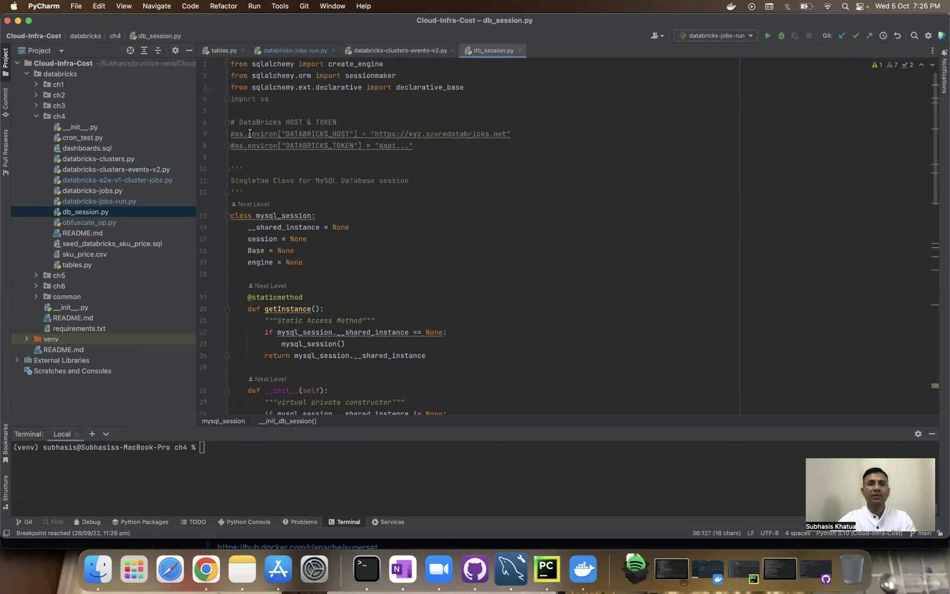
click(228, 444)
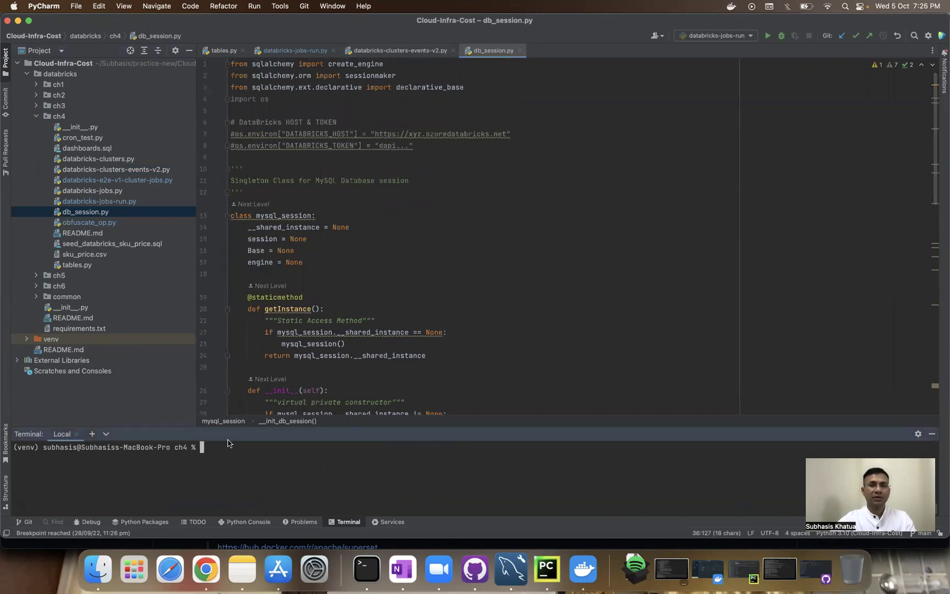
double_click(319, 134)
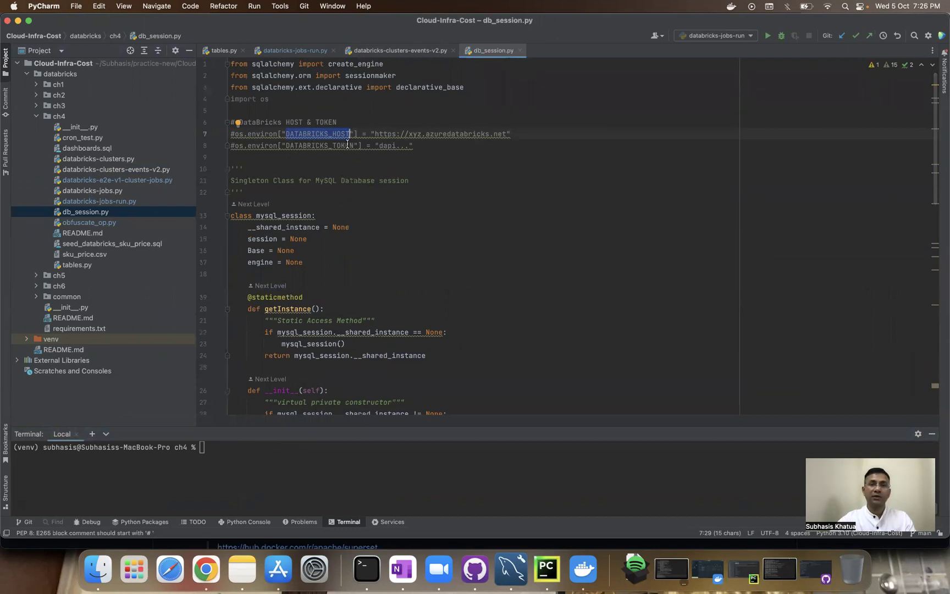
mouse_move(397, 146)
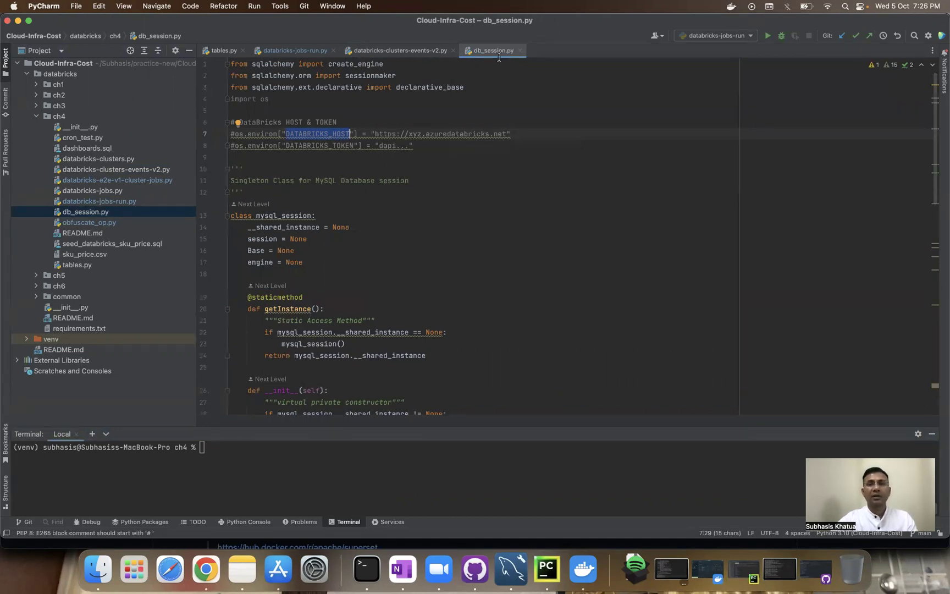
click(520, 50)
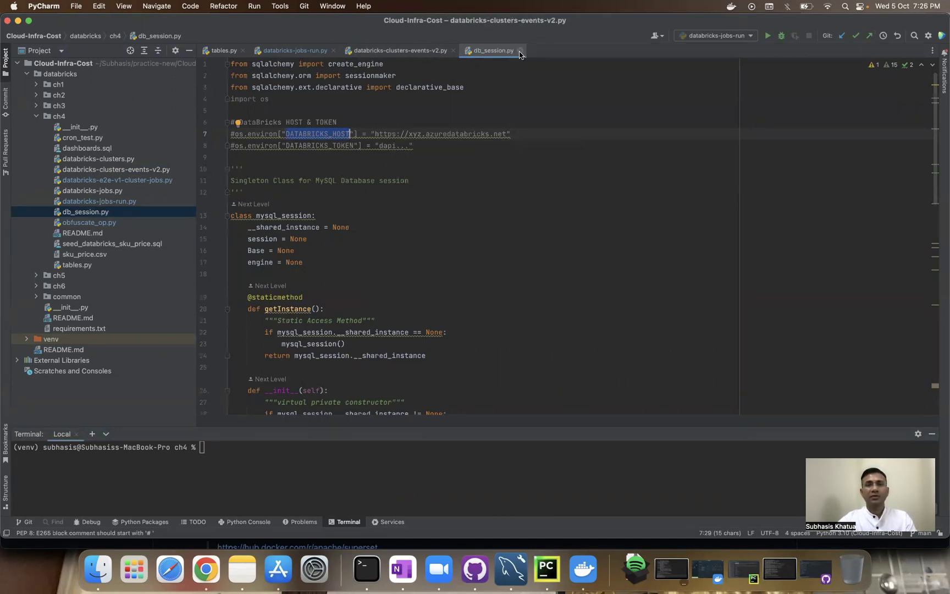
Step: Try to run the copied databricks-clusters.py command with an extra python in front of it
click(211, 467)
text(python)
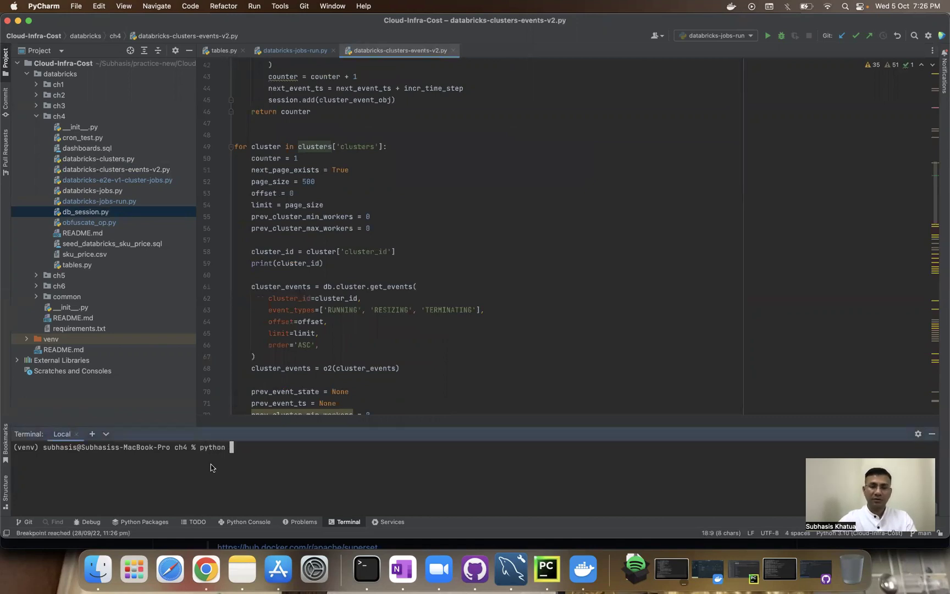
key(super+v)
key(Return)
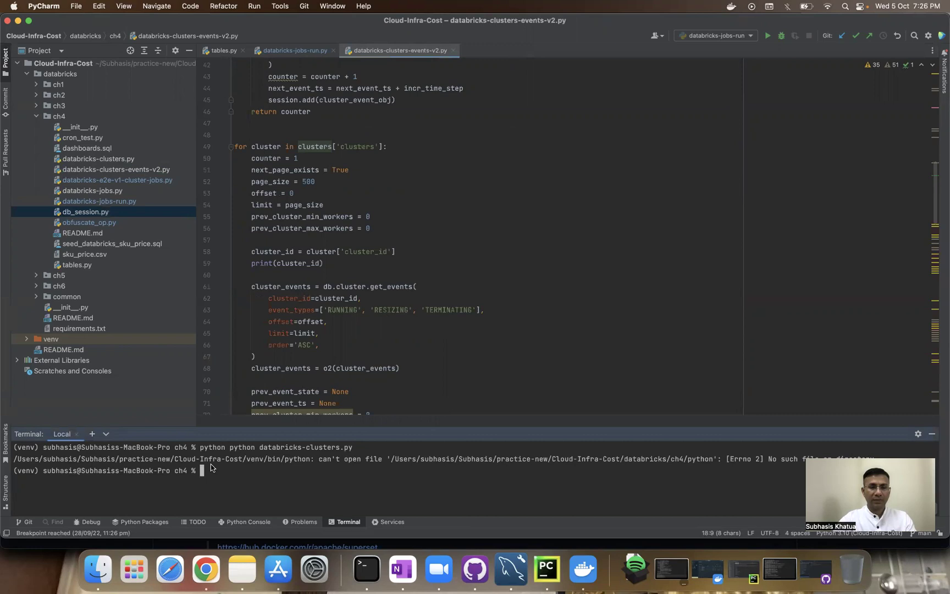
Step: Run the copied command python databricks-clusters.py in the ch4 terminal
text(py)
key(BackSpace)
key(BackSpace)
key(super+v)
key(Return)
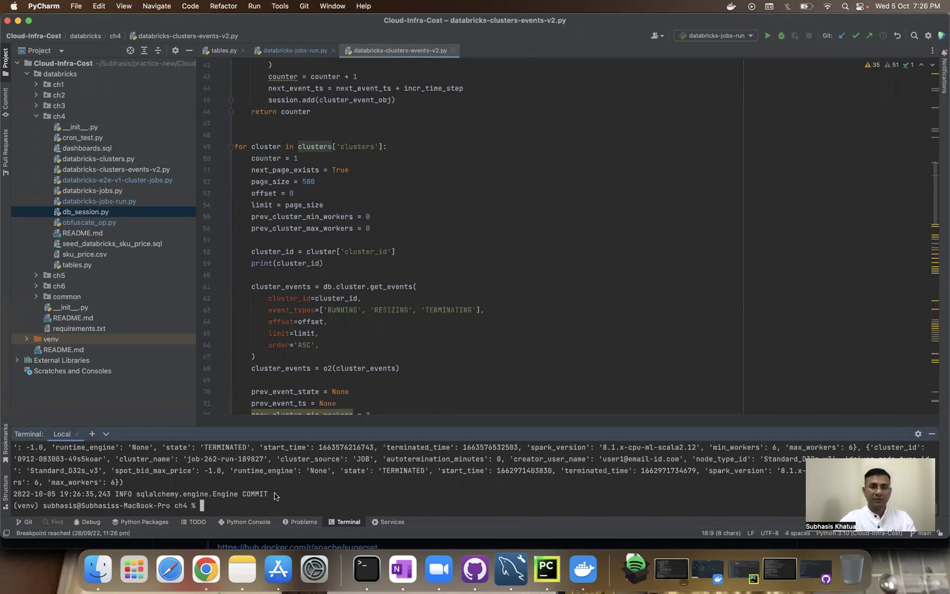
Step: Copy python databricks-jobs.py from Step 3 of the README in Chrome and run it in the PyCharm terminal
key(super+Tab)
drag(329, 374, 219, 370)
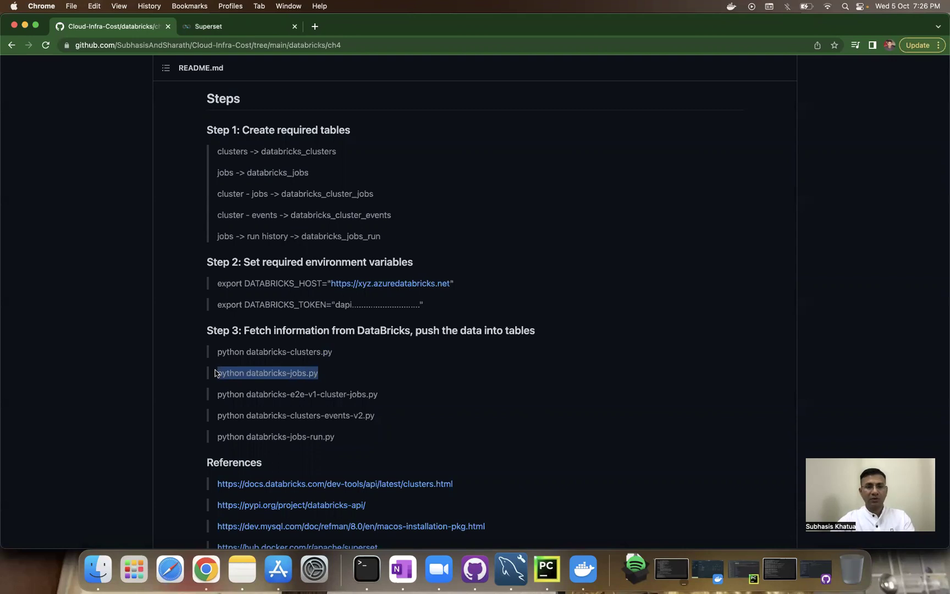
key(super+Tab)
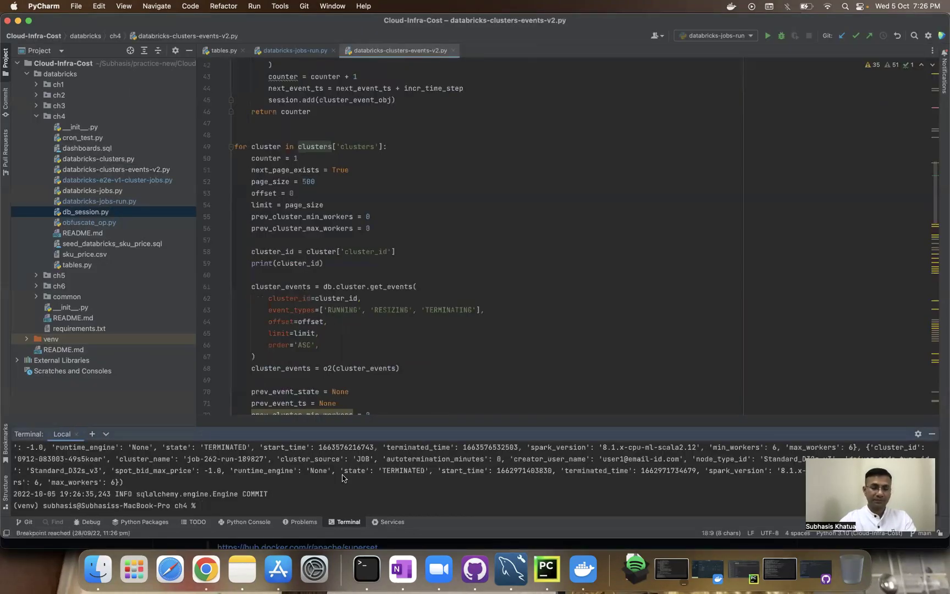
key(super+v)
key(Return)
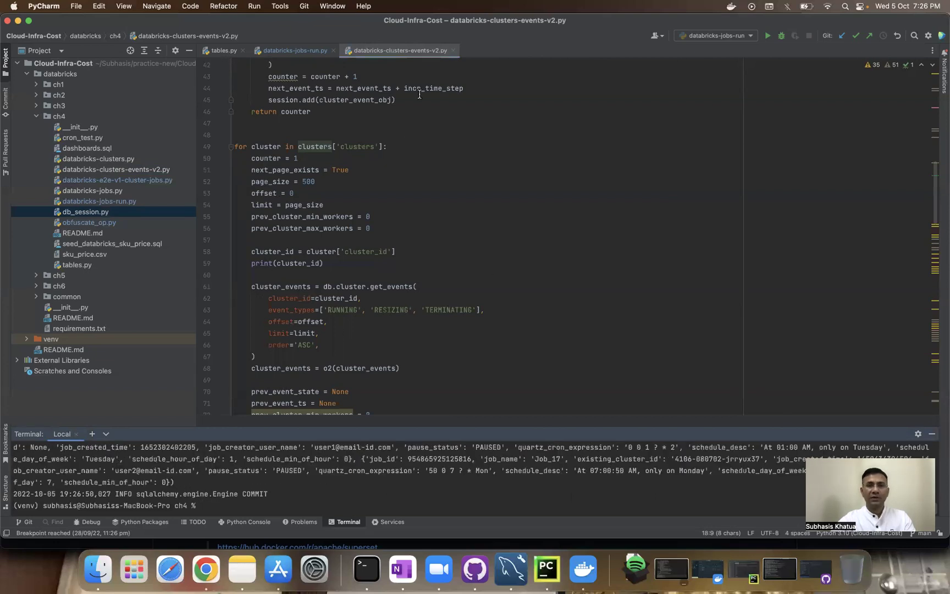
Step: Copy python databricks-e2e-v1-cluster-jobs.py from the README in Chrome and run it in the PyCharm terminal
key(super+Tab)
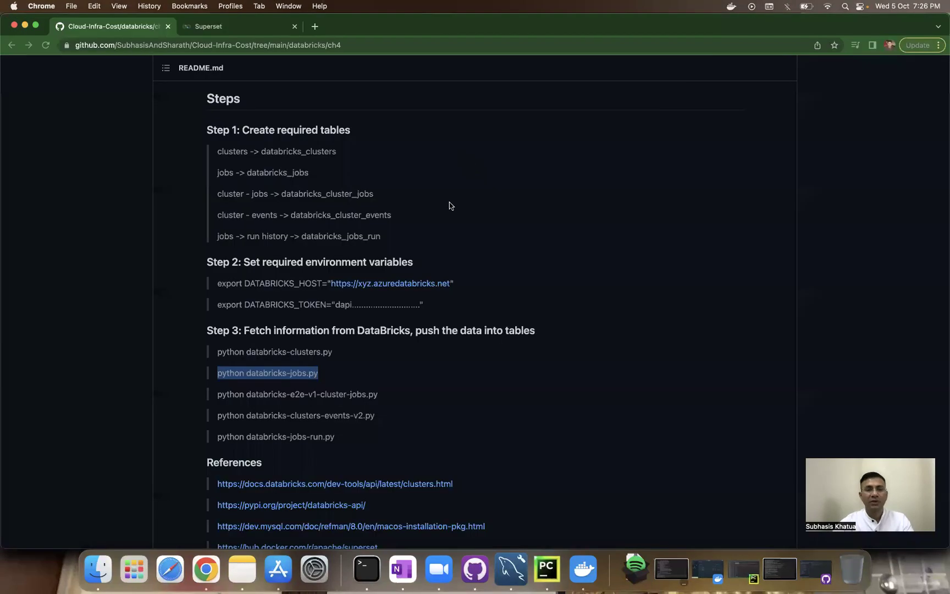
click(382, 398)
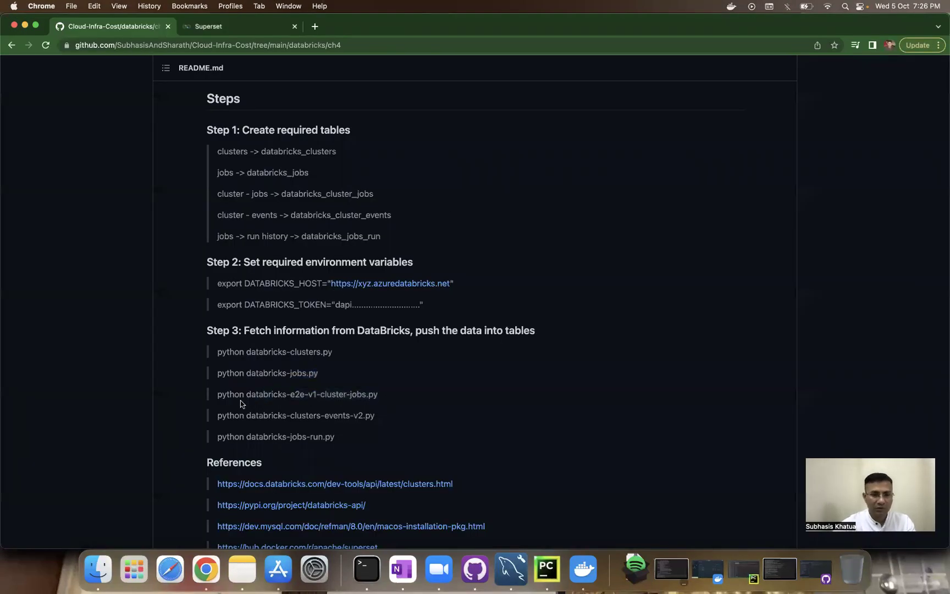
triple_click(217, 400)
key(super+c)
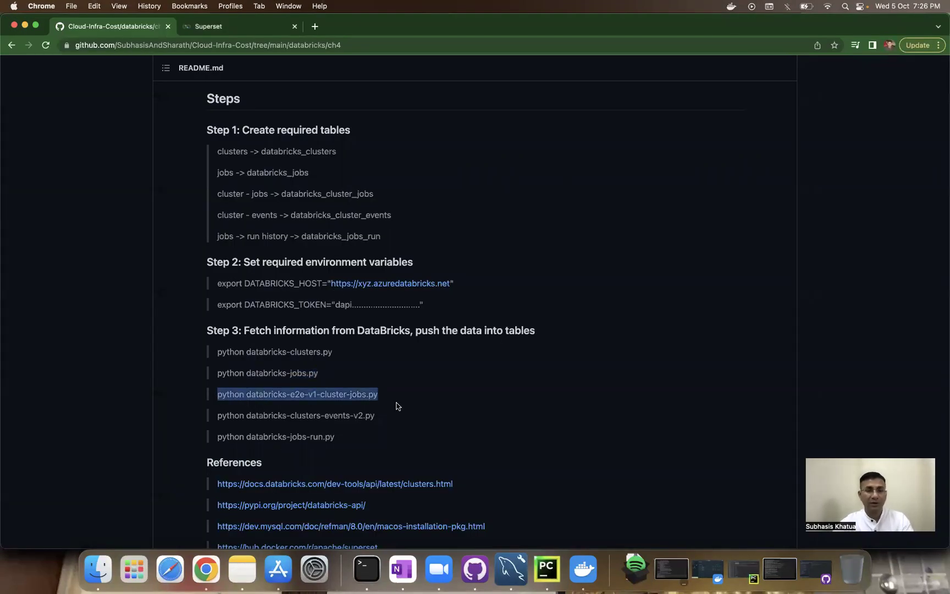
key(super+Tab)
key(super+v)
key(Return)
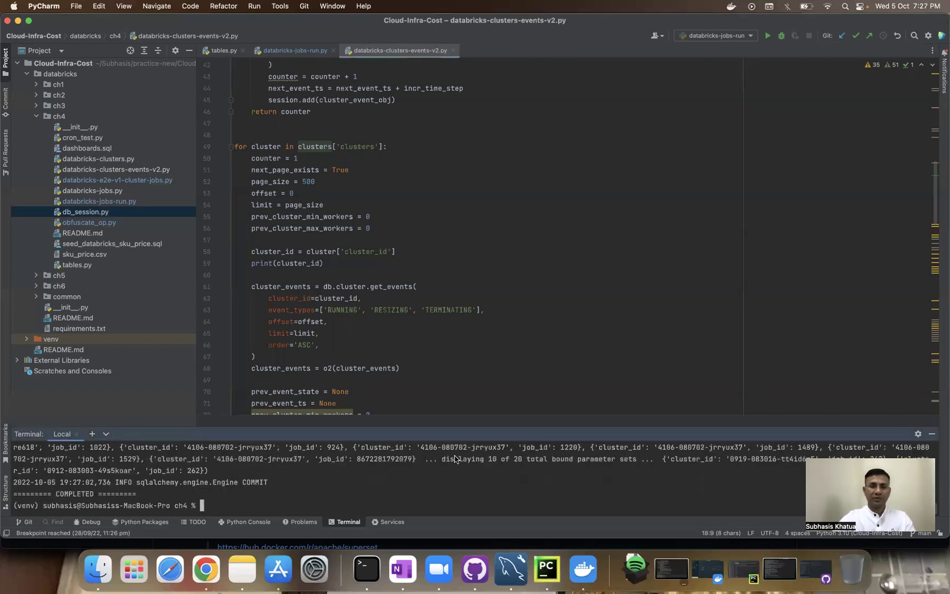
Step: Copy python databricks-clusters-events-v2.py from the README in Chrome and run it in the PyCharm terminal
key(super+Tab)
click(403, 413)
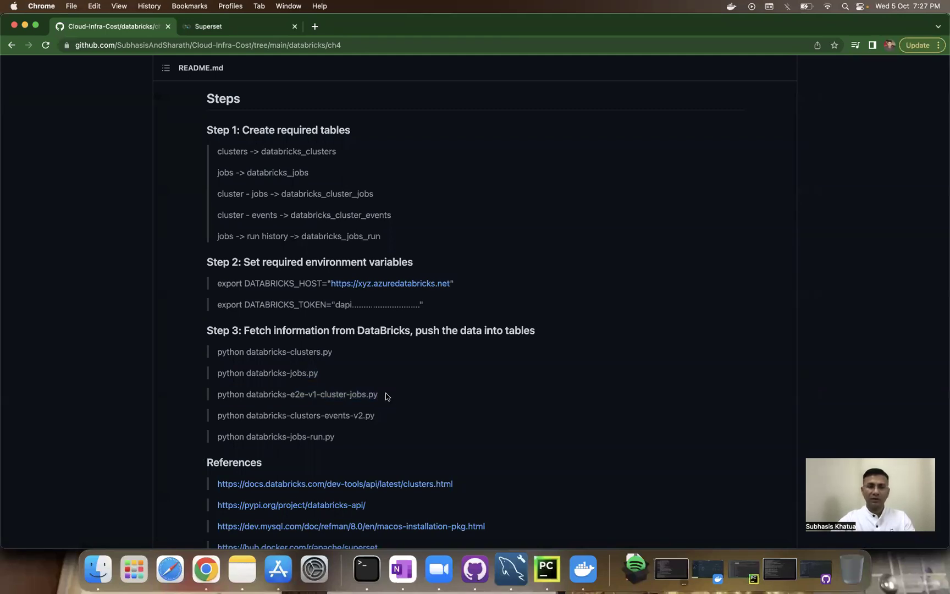
drag(378, 418, 217, 418)
key(super+c)
key(super+Tab)
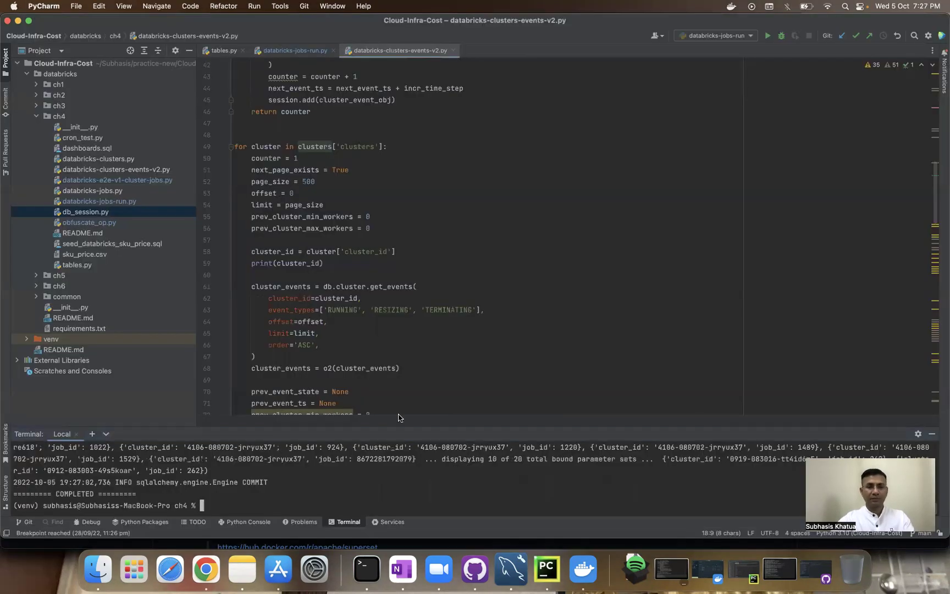
key(super+v)
key(Return)
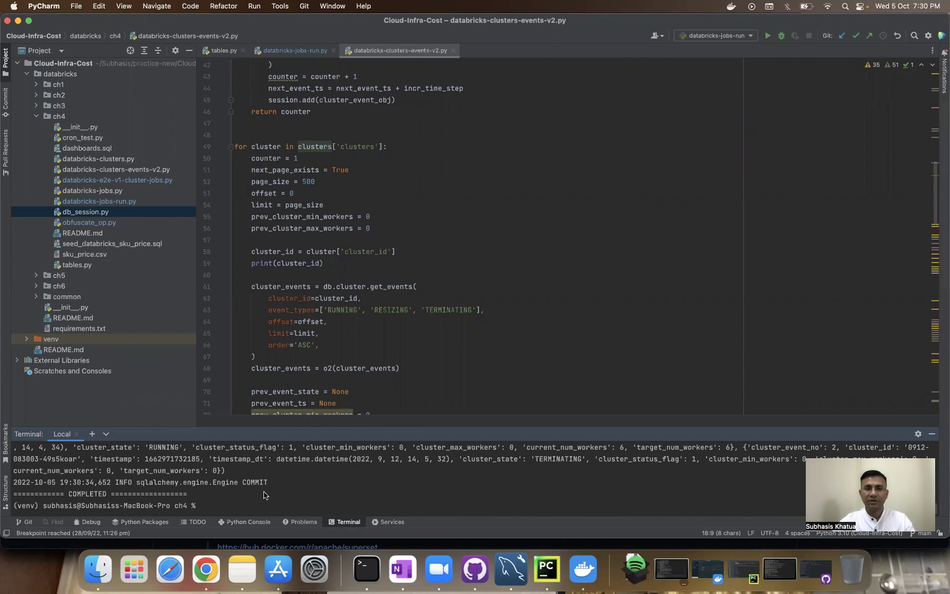
Step: Copy python databricks-jobs-run.py from Step 3 of the README in Chrome and run it in the PyCharm terminal
click(206, 569)
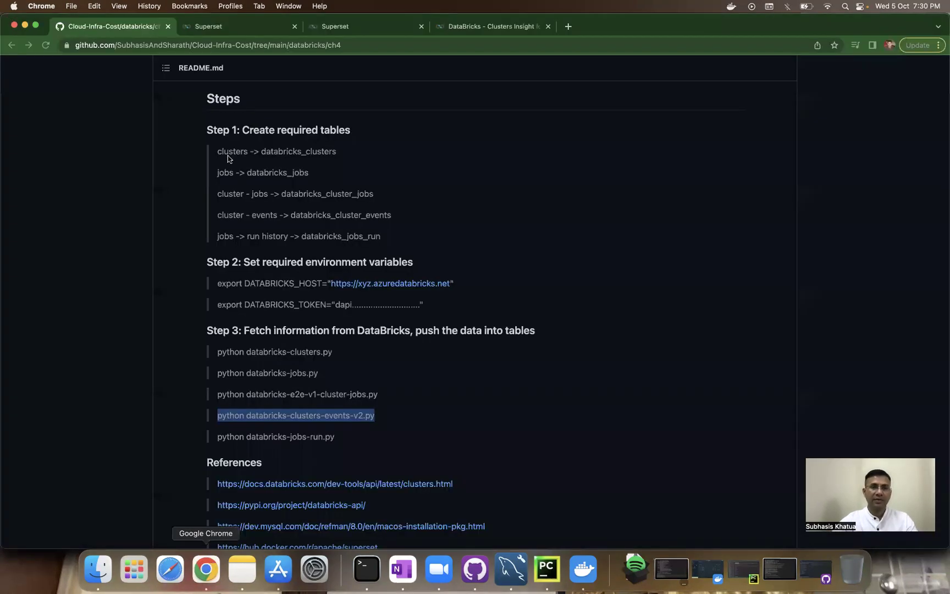
click(343, 441)
drag(343, 442, 218, 435)
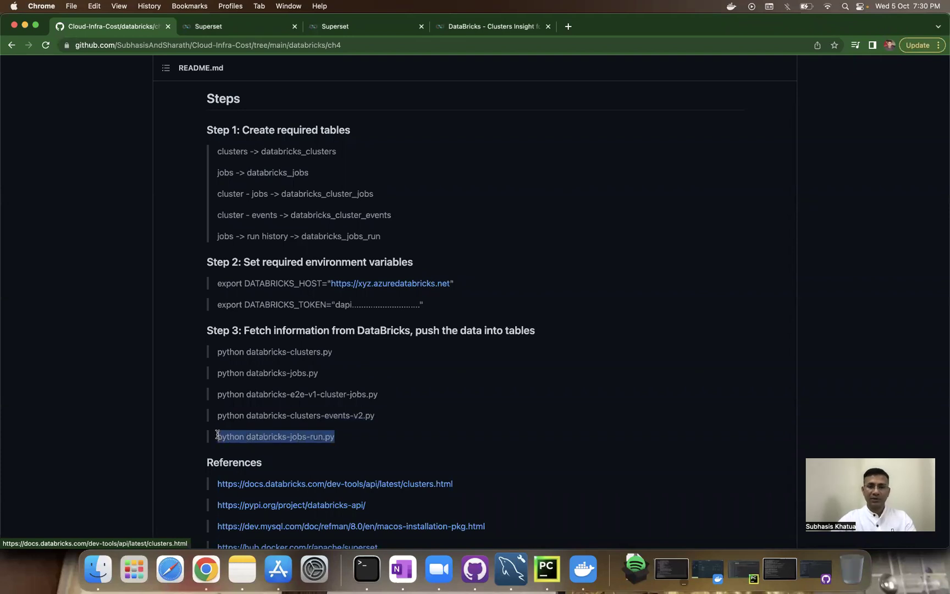
key(super+c)
key(super+Tab)
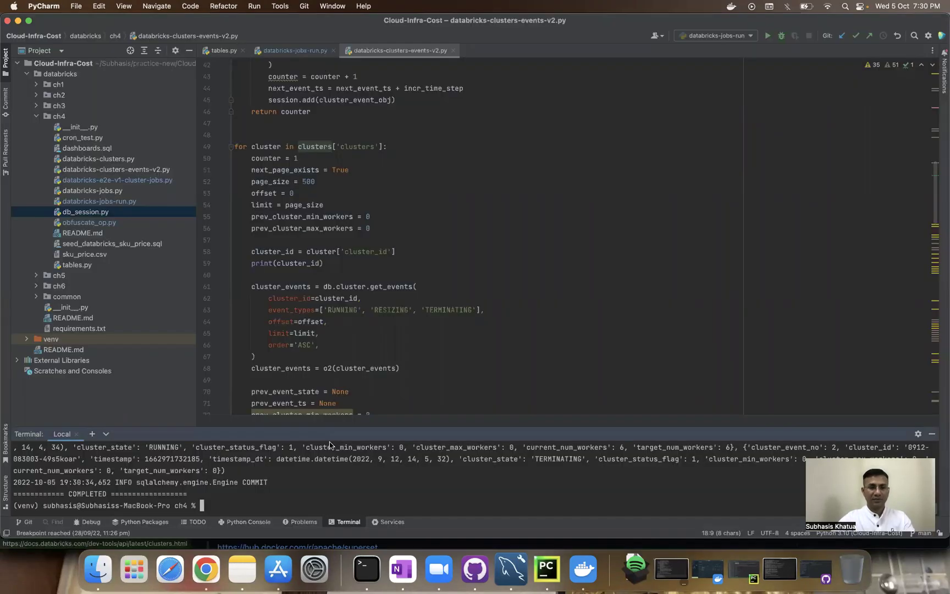
key(super+v)
key(Return)
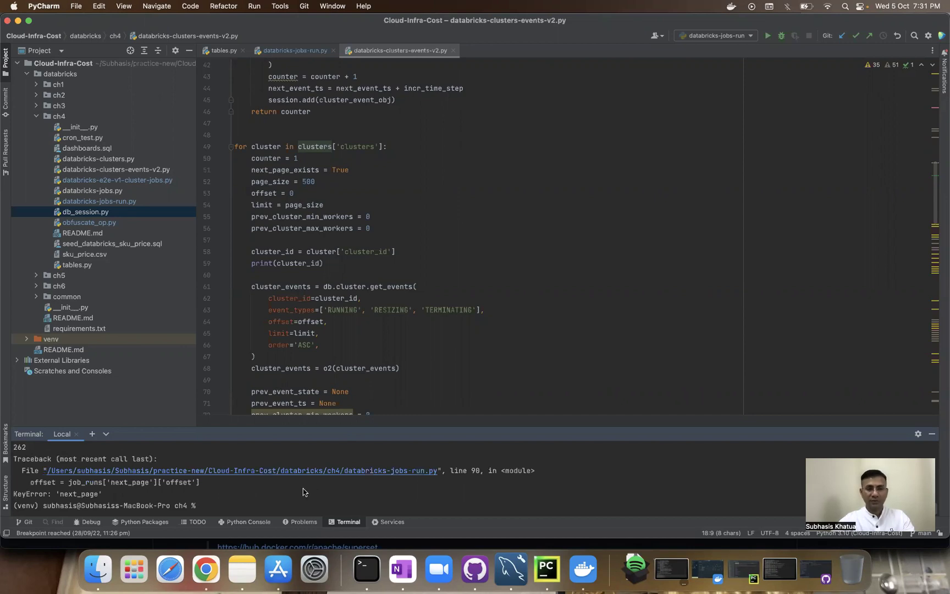
Step: Examine the terminal traceback and the has_more paging block in ch4's databricks-jobs-run.py, collapsing the ch5 folder in the project tree
scroll(303, 488, up, 10)
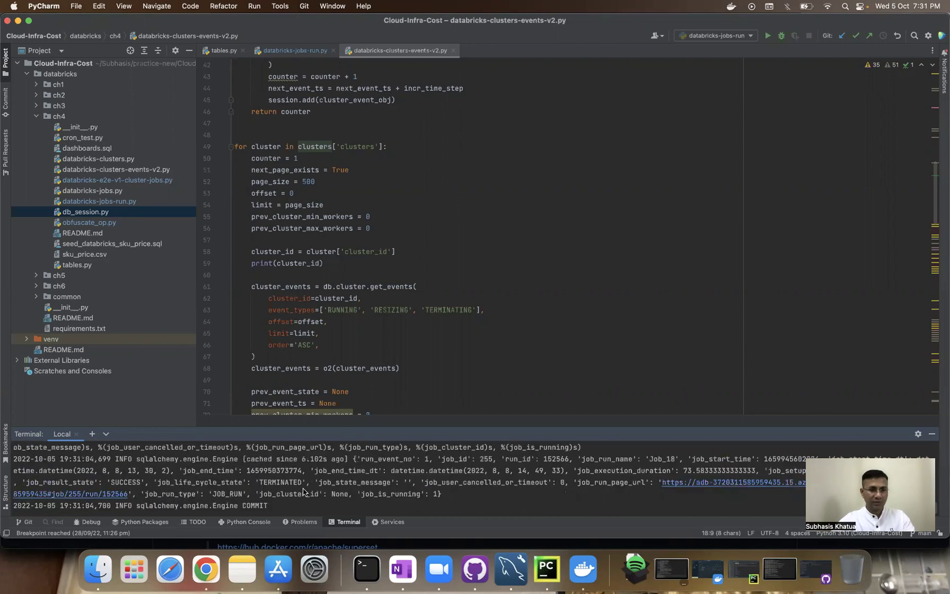
scroll(303, 488, down, 3)
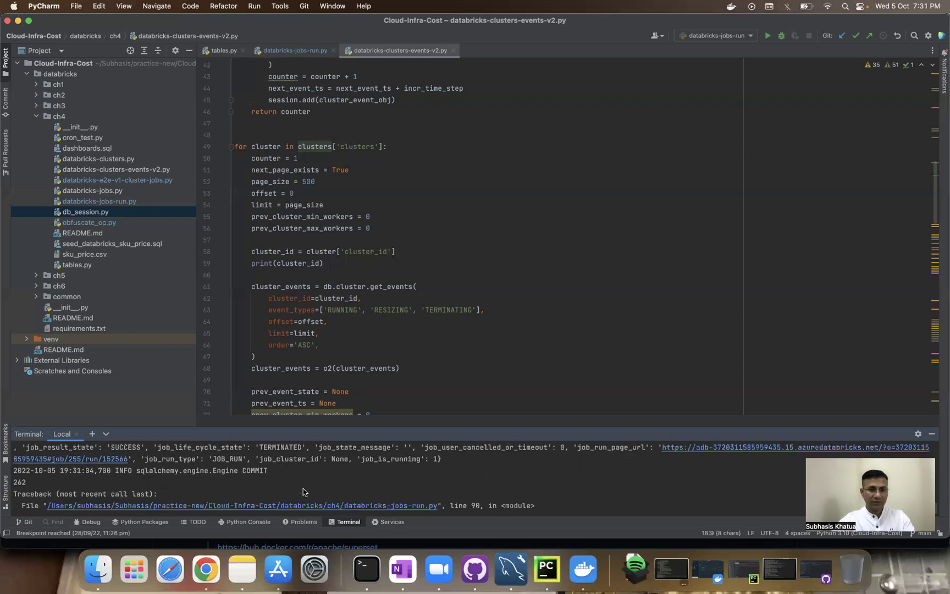
scroll(309, 476, down, 3)
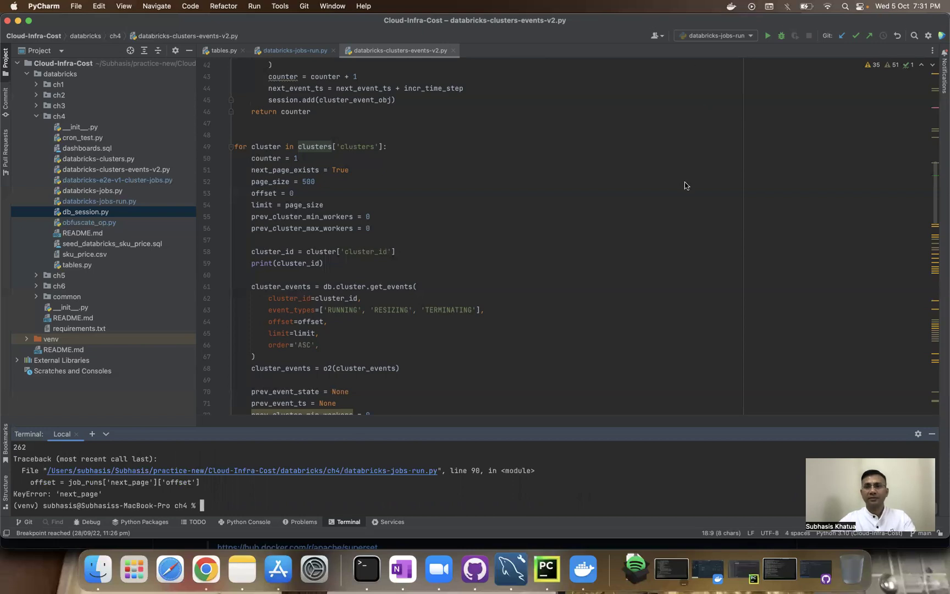
key(ctrl+Tab)
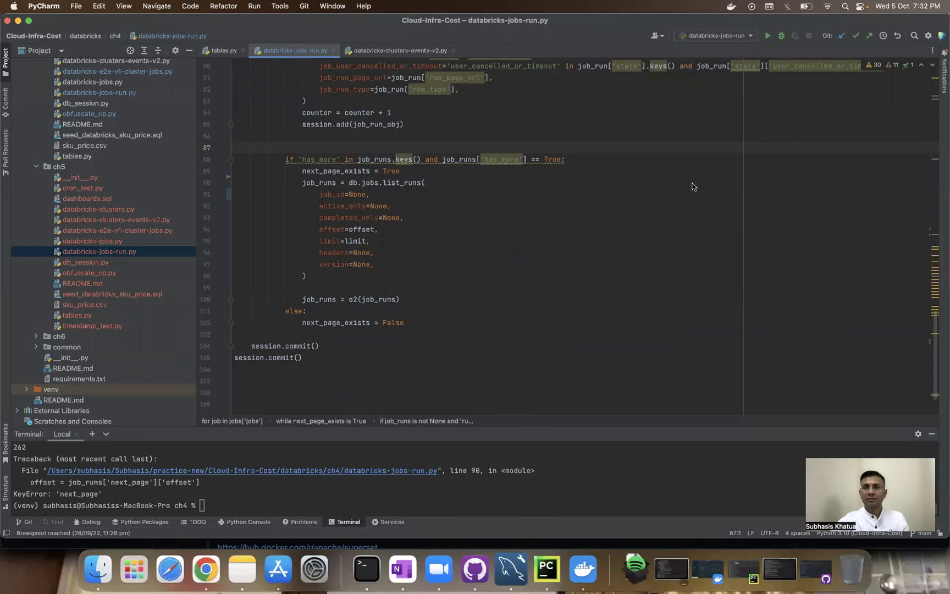
click(363, 228)
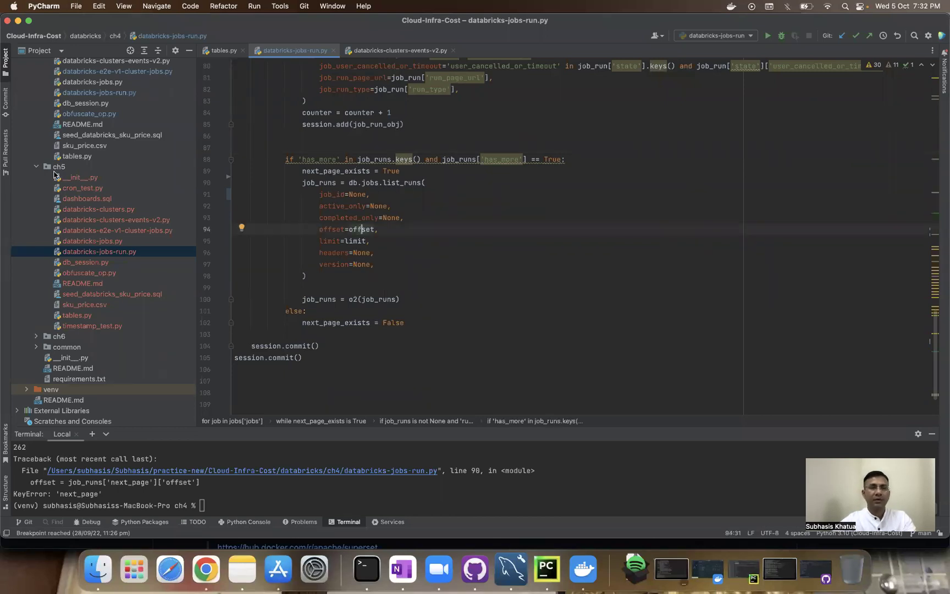
click(37, 167)
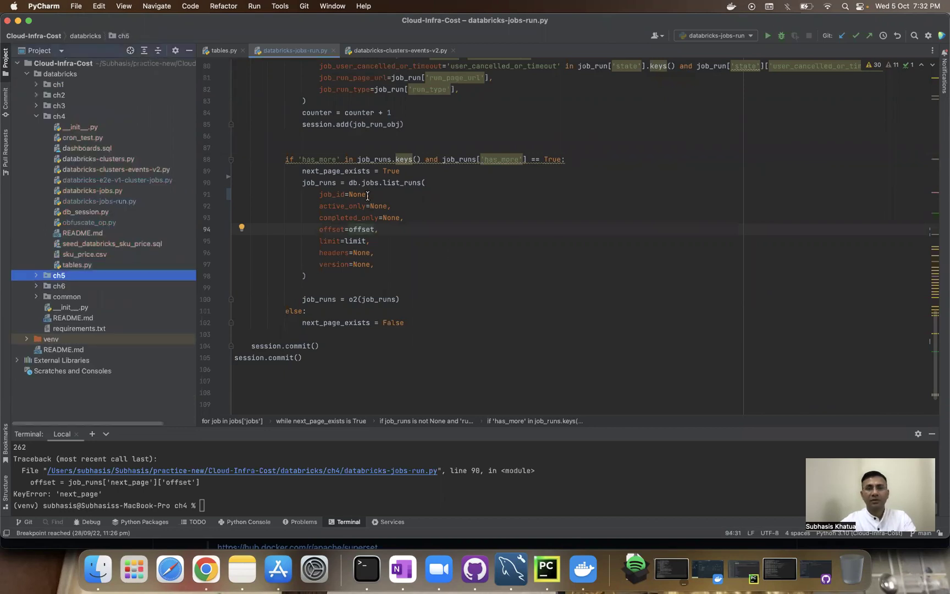
double_click(492, 160)
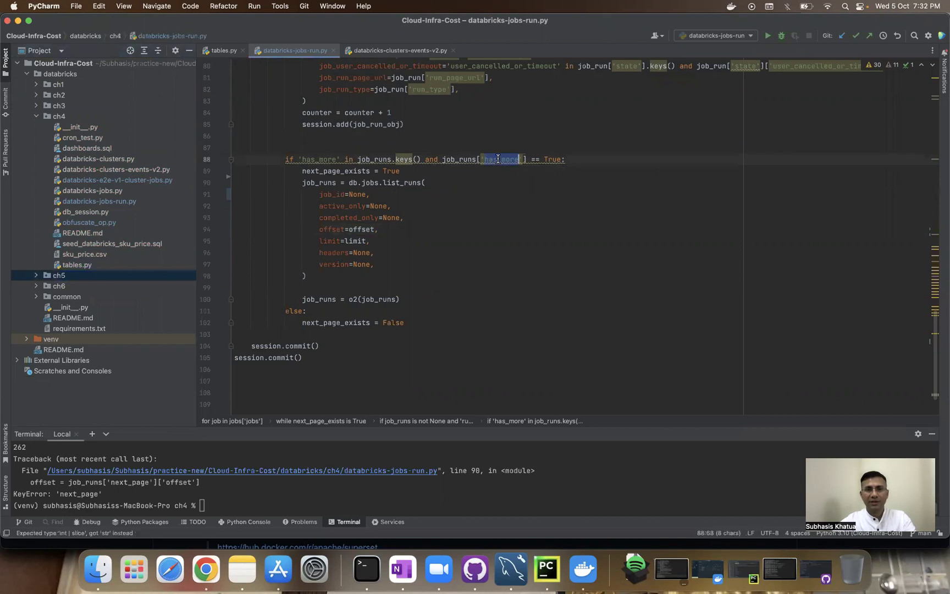
drag(309, 277, 236, 177)
click(358, 206)
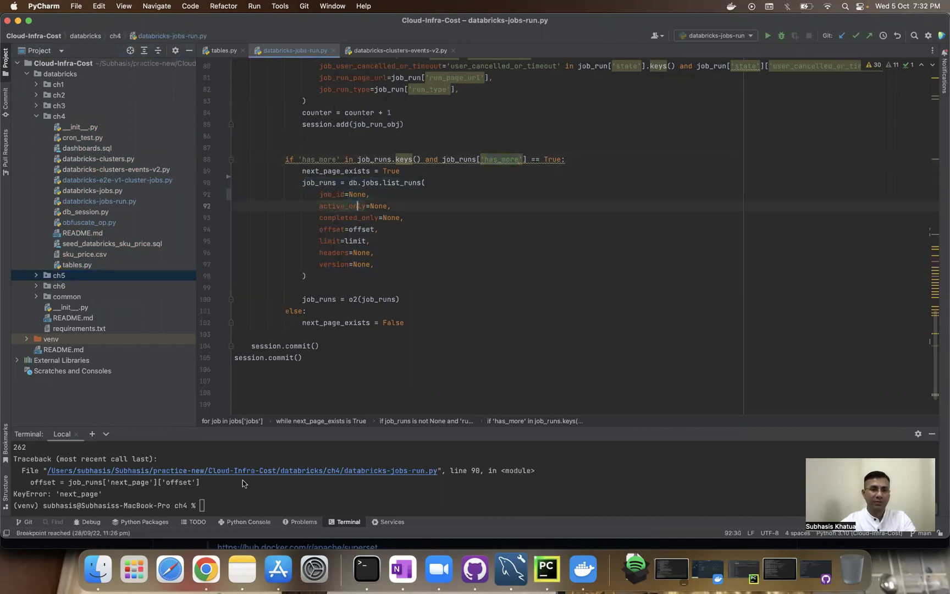
Step: Run python databricks-jobs-run.py again in the ch4 terminal and read back through its output
click(236, 496)
key(Up)
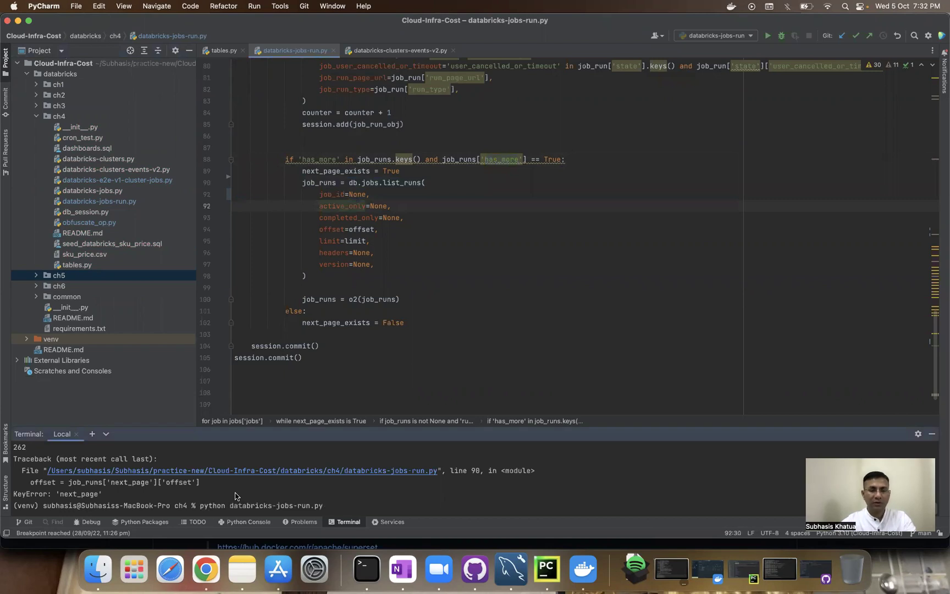
key(Return)
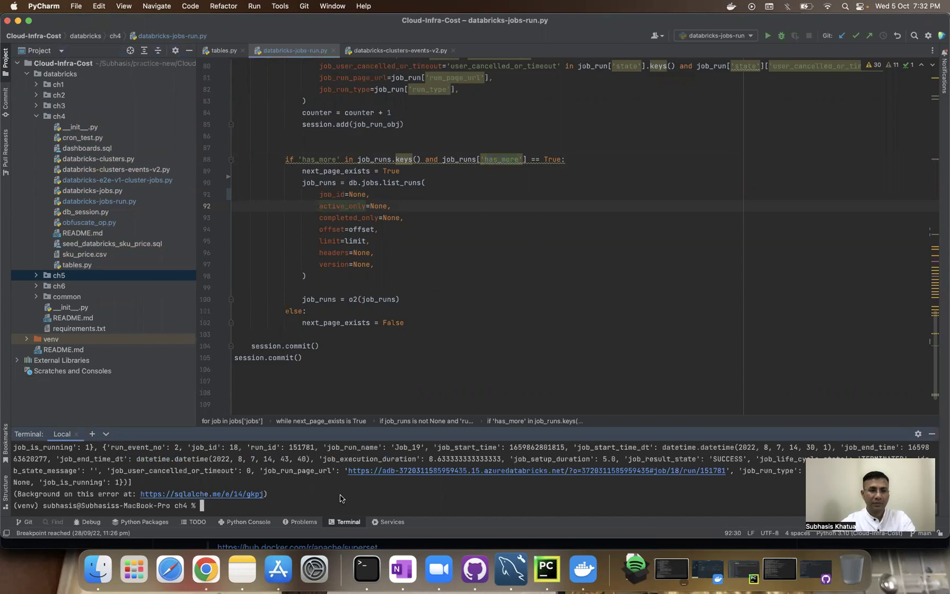
scroll(341, 498, up, 5)
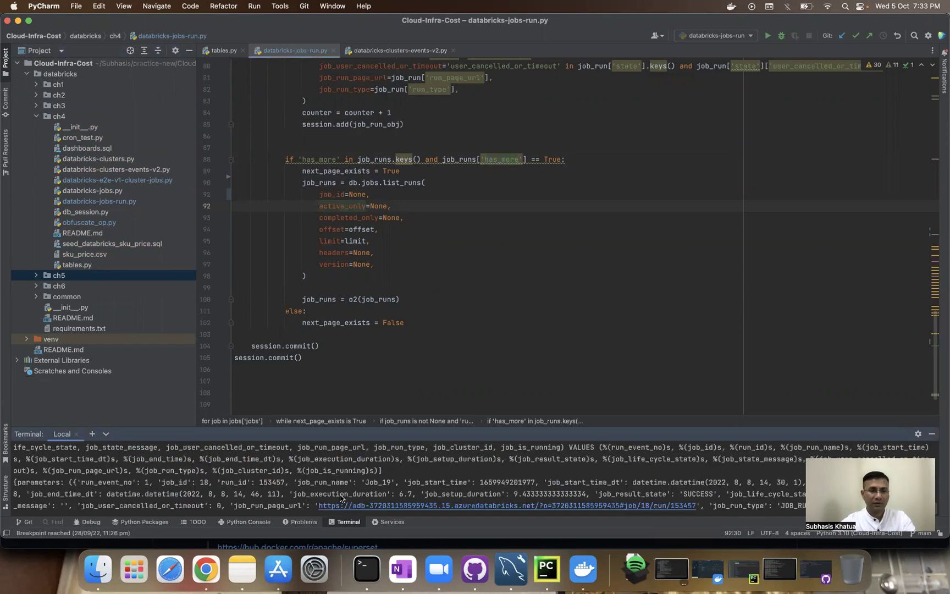
scroll(341, 498, up, 3)
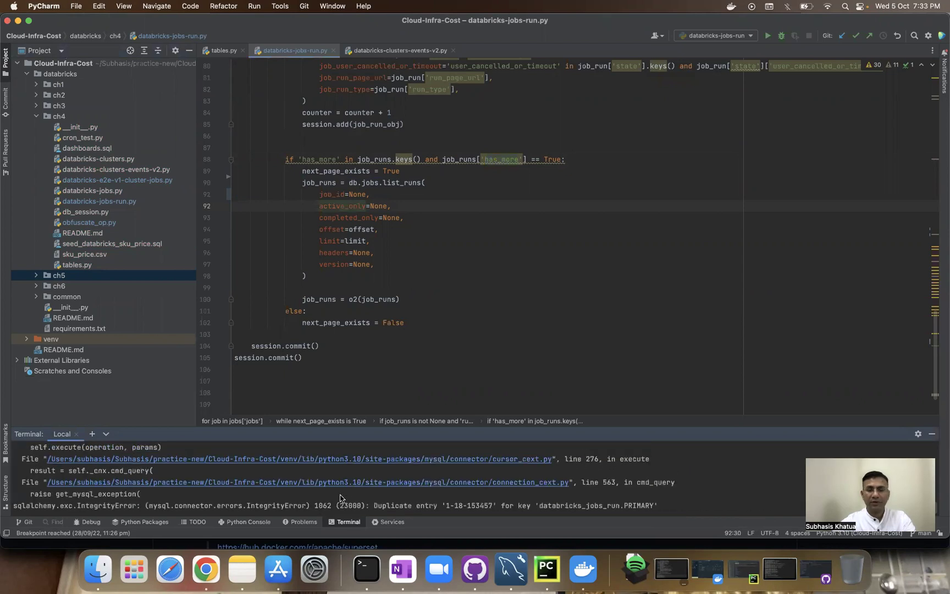
Step: Switch to MySQL Workbench and drop the databricks_jobs_run table from the cloud_infra_db_ch4 schema
click(505, 568)
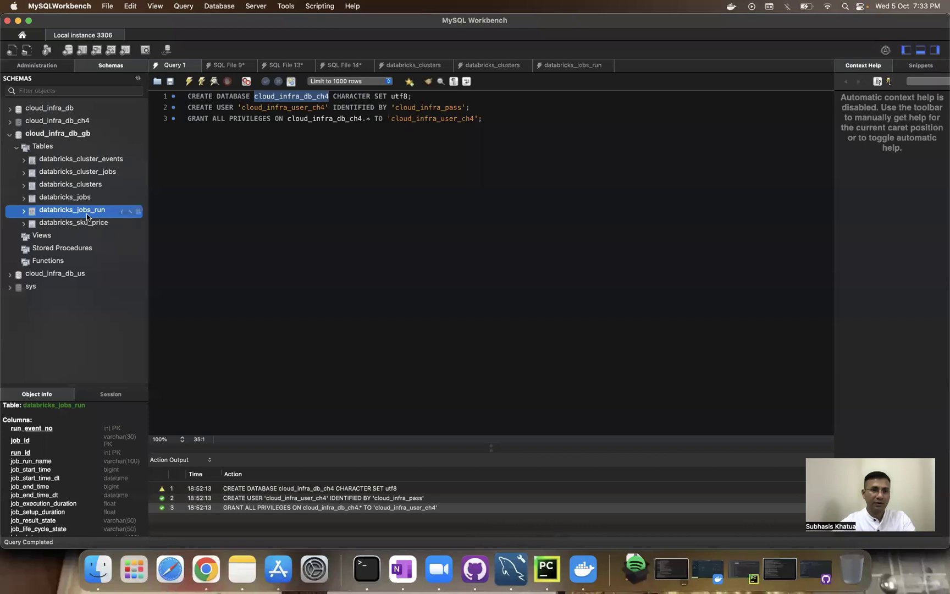
right_click(83, 212)
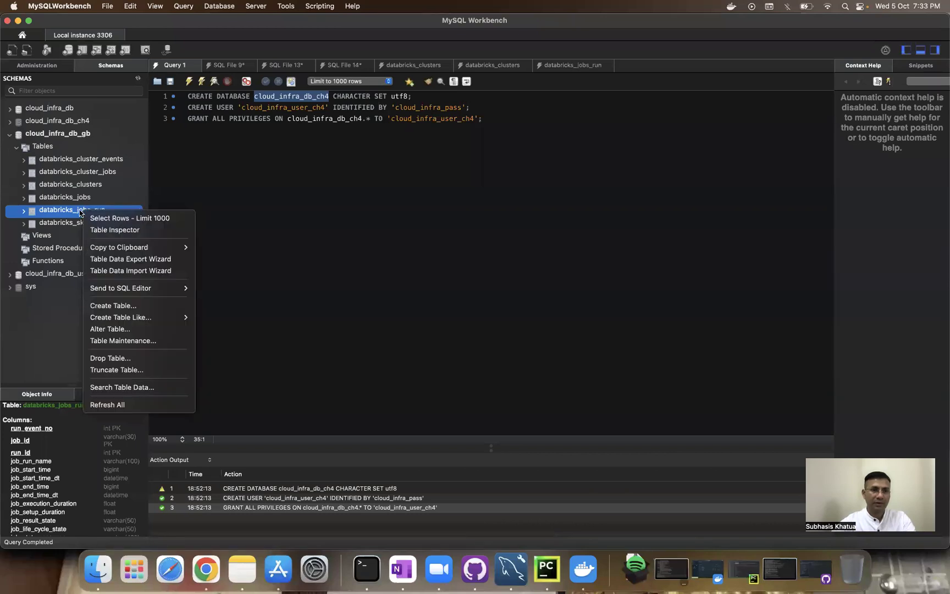
click(9, 138)
click(9, 133)
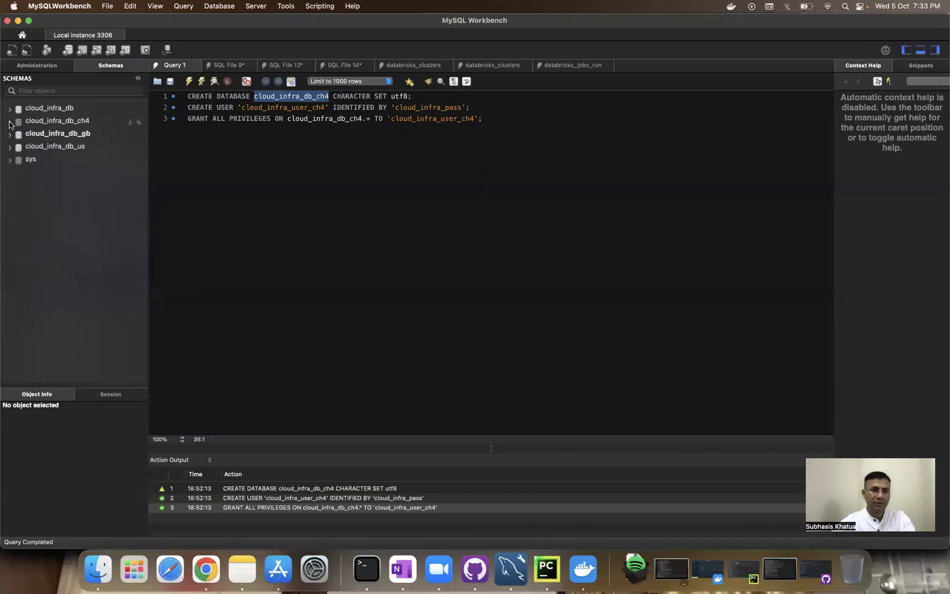
click(9, 122)
click(16, 135)
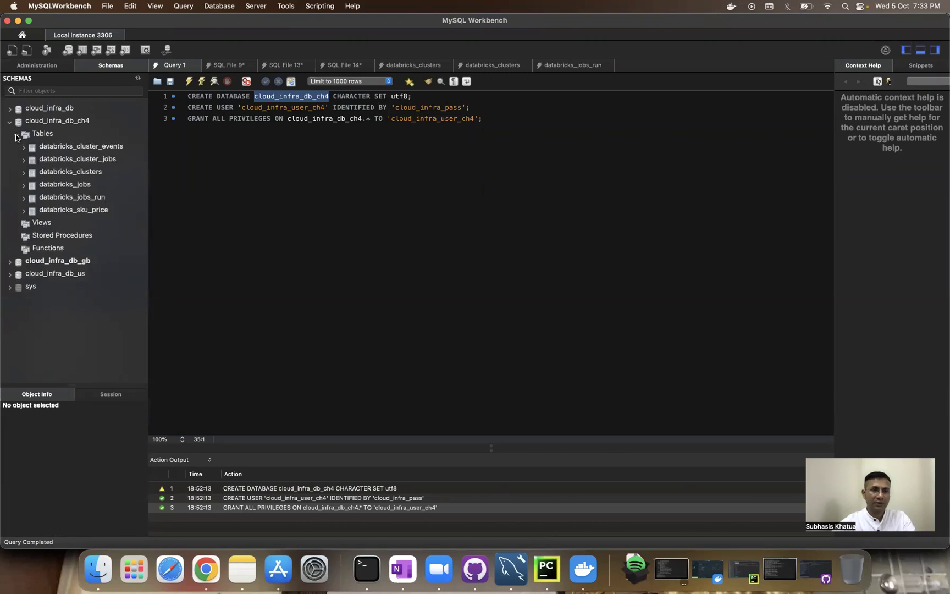
right_click(77, 200)
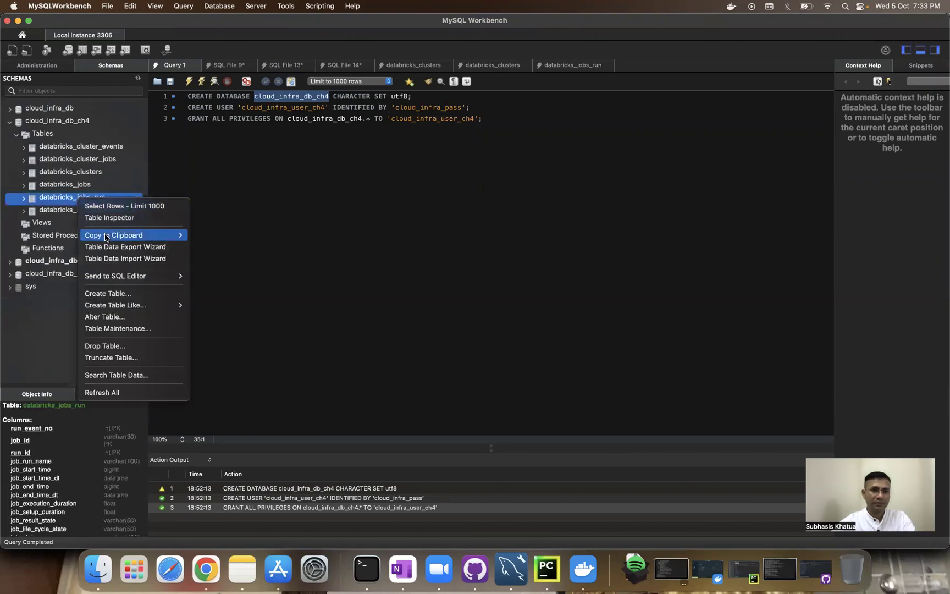
click(105, 349)
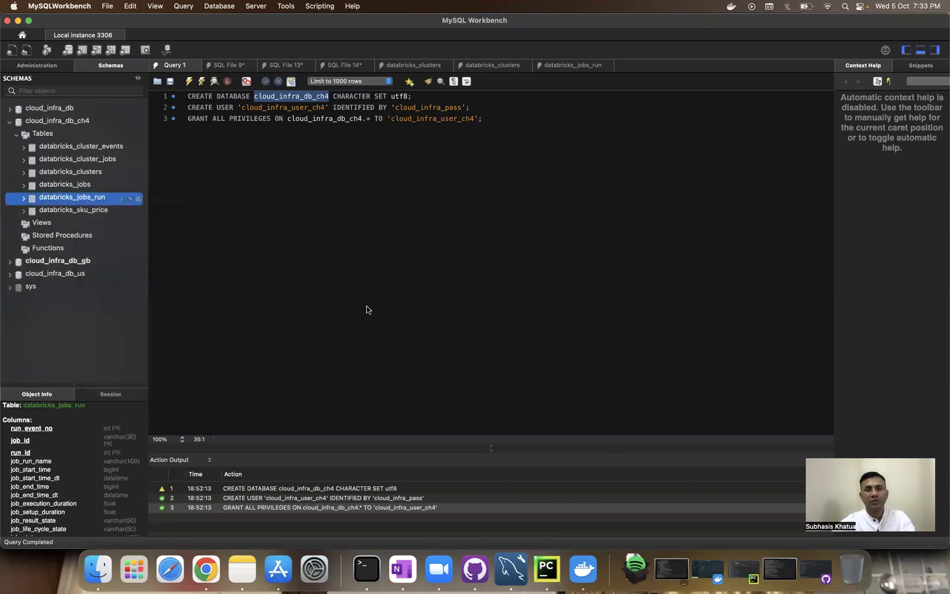
click(474, 231)
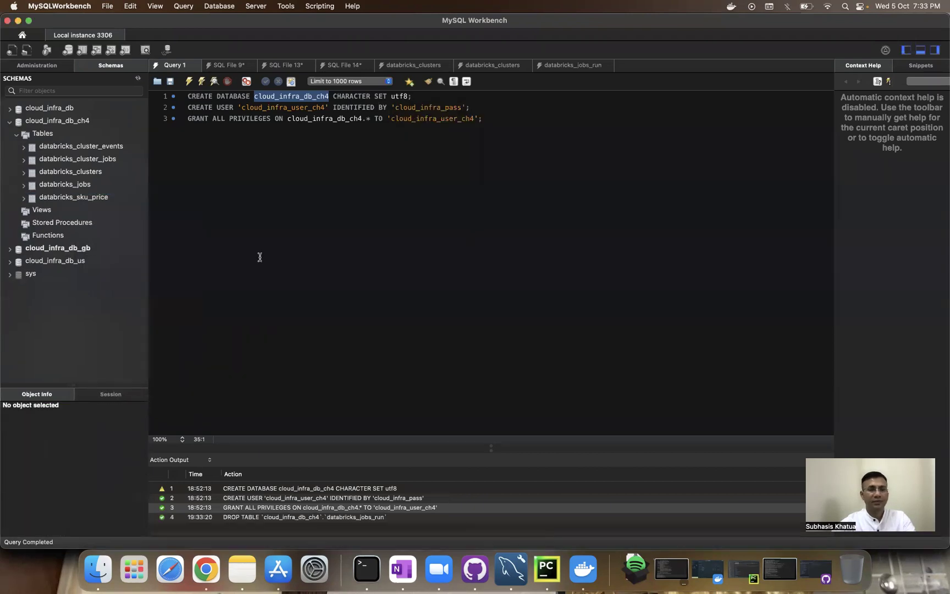
Step: Return to PyCharm, rerun python databricks-jobs-run.py in the terminal and look through the script's code from top to end
click(547, 570)
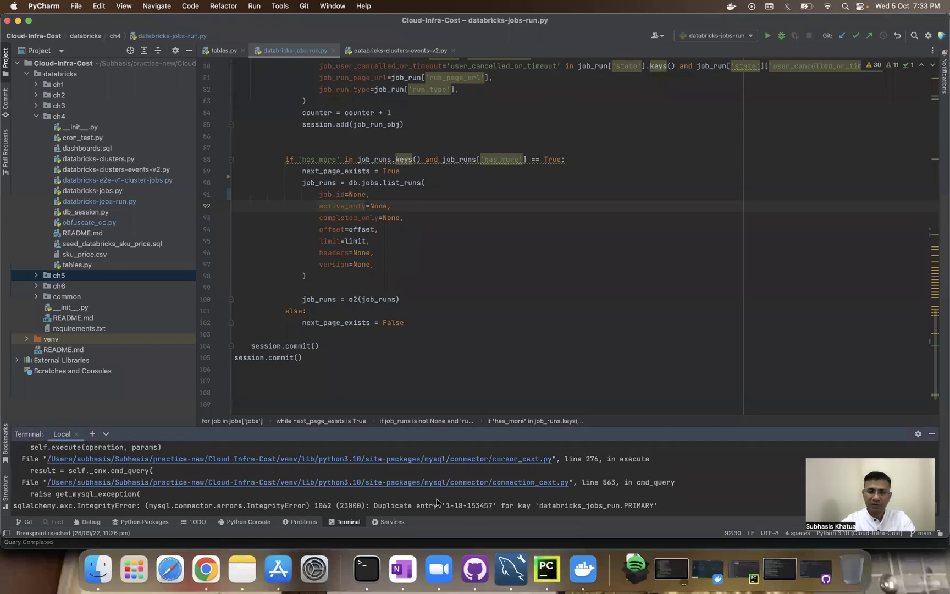
key(Up)
key(Return)
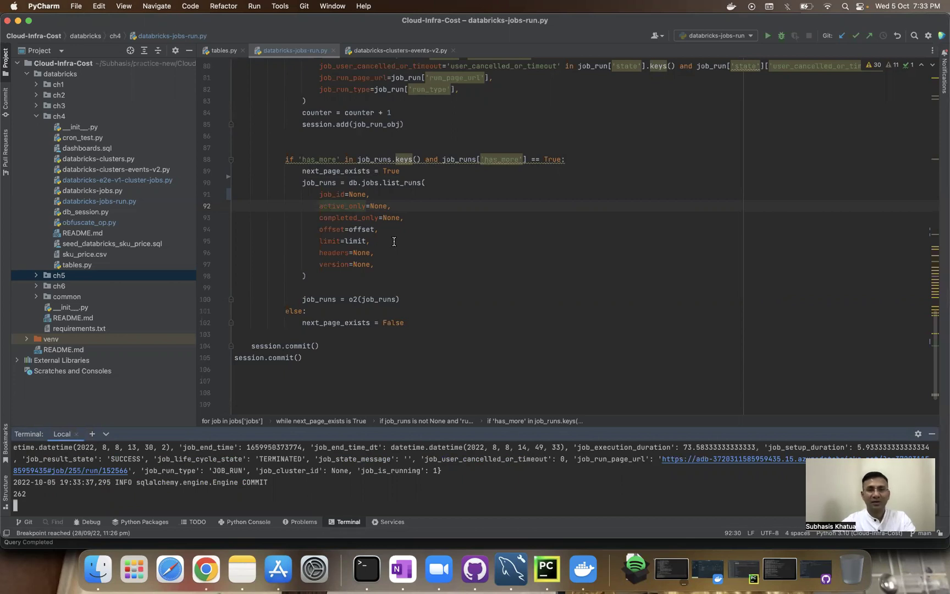
scroll(394, 241, up, 20)
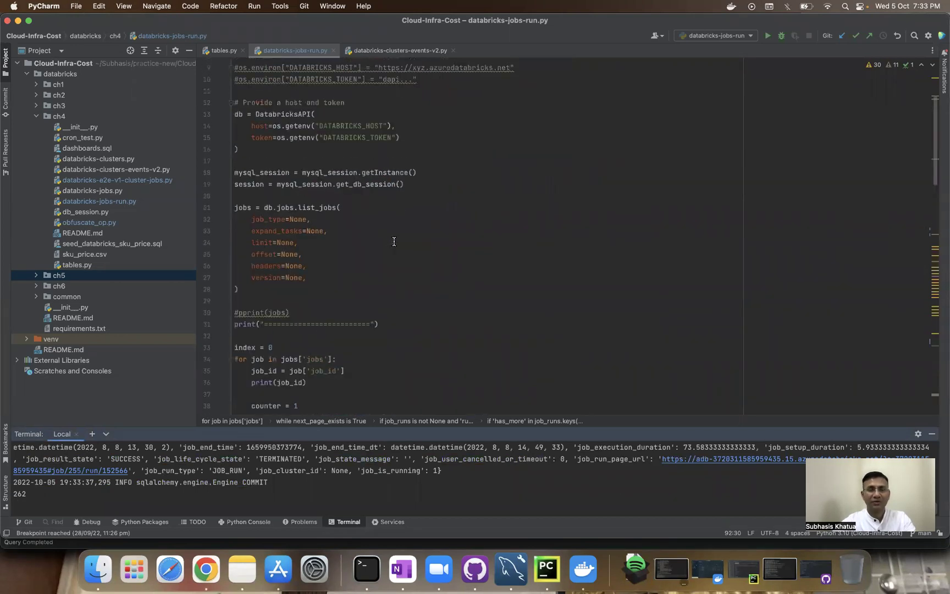
scroll(394, 241, up, 3)
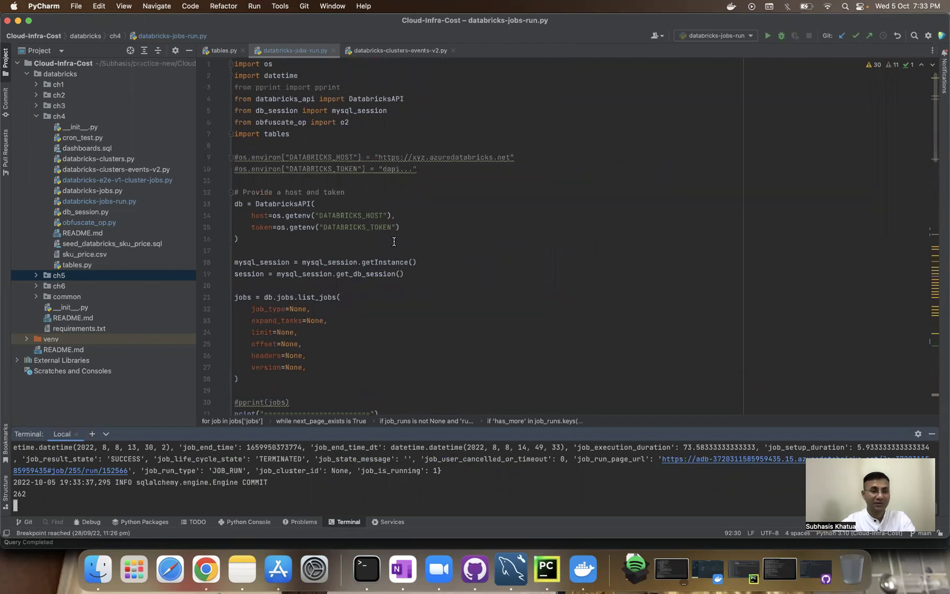
scroll(394, 241, down, 6)
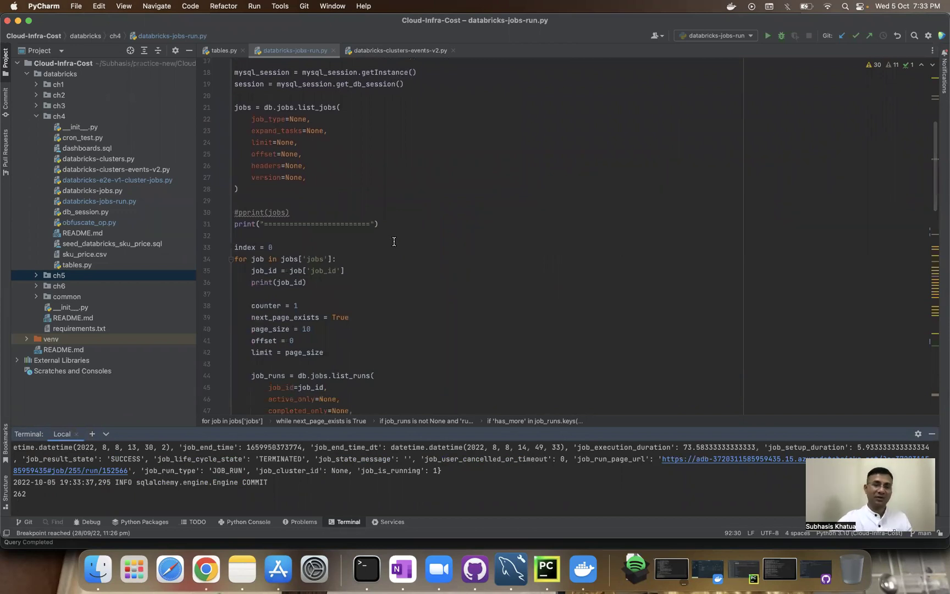
scroll(394, 241, down, 5)
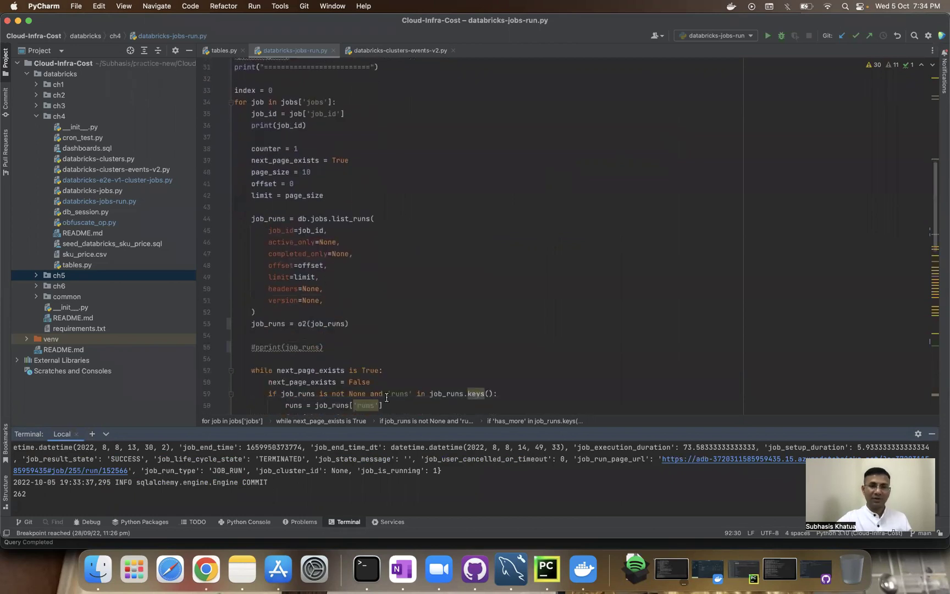
scroll(387, 397, down, 15)
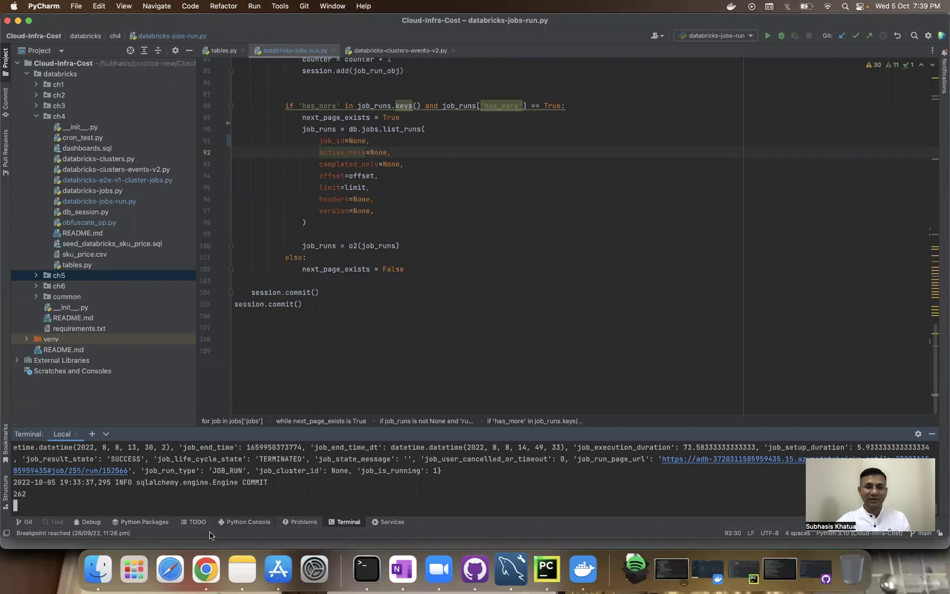
Step: Switch to Superset in Chrome and complete the filled-in MySQL connection MySQL-Cloud-Infra-DB-ch4 for the cloud_infra_db_ch4 database
click(208, 562)
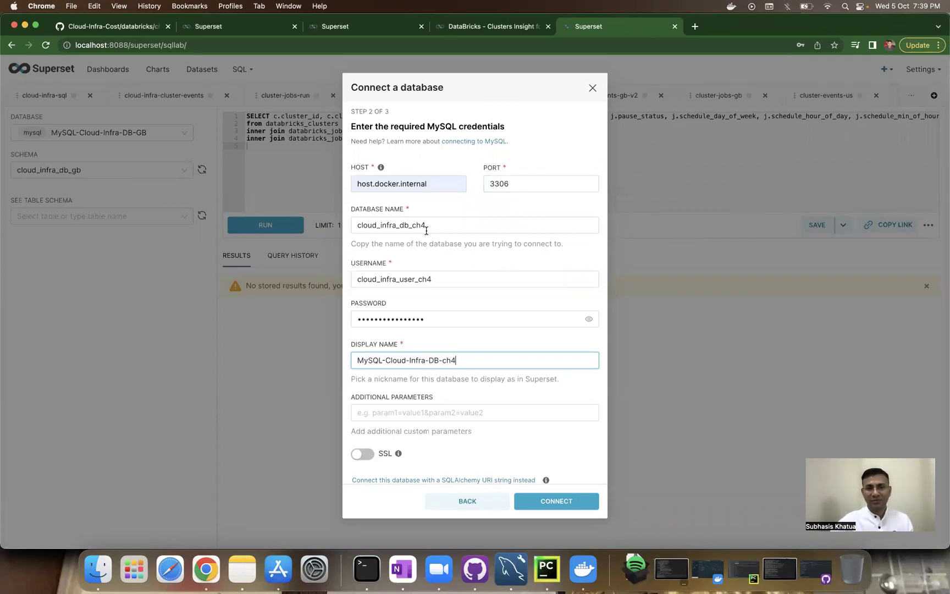
click(556, 503)
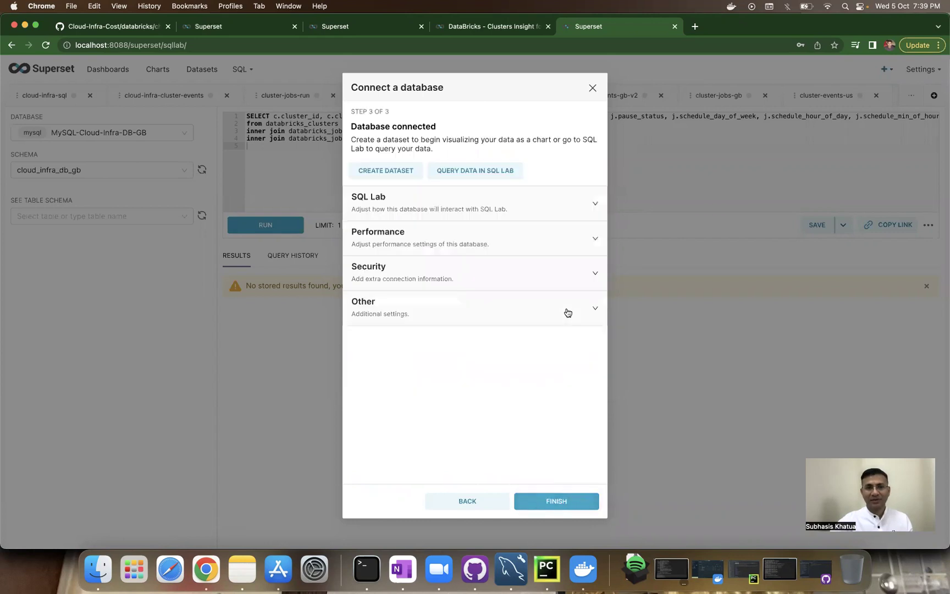
click(557, 502)
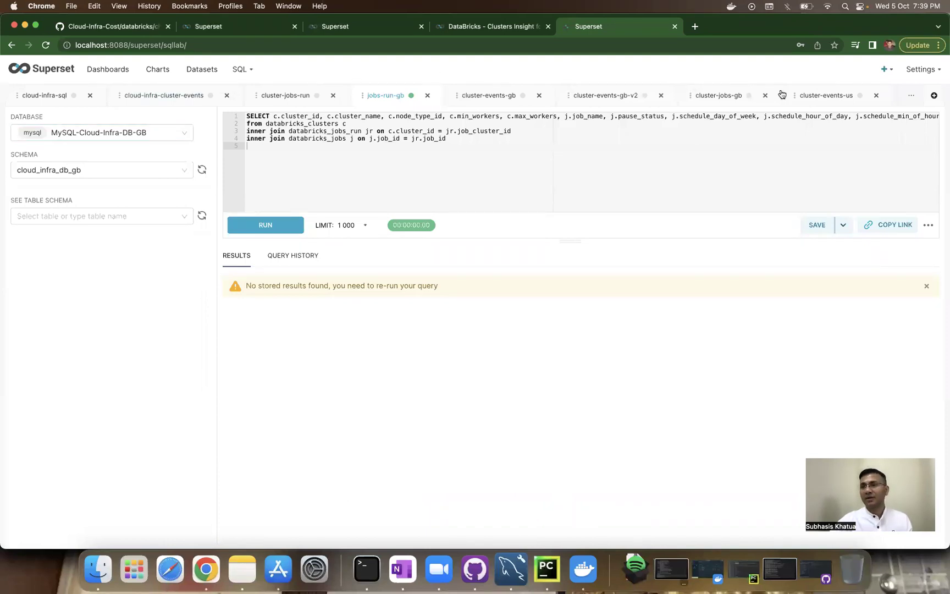
Step: Create a new SQL Lab query using the MySQL-Cloud-Infra-DB-ch4 database and the cloud_infra_db_ch4 schema
mouse_move(883, 75)
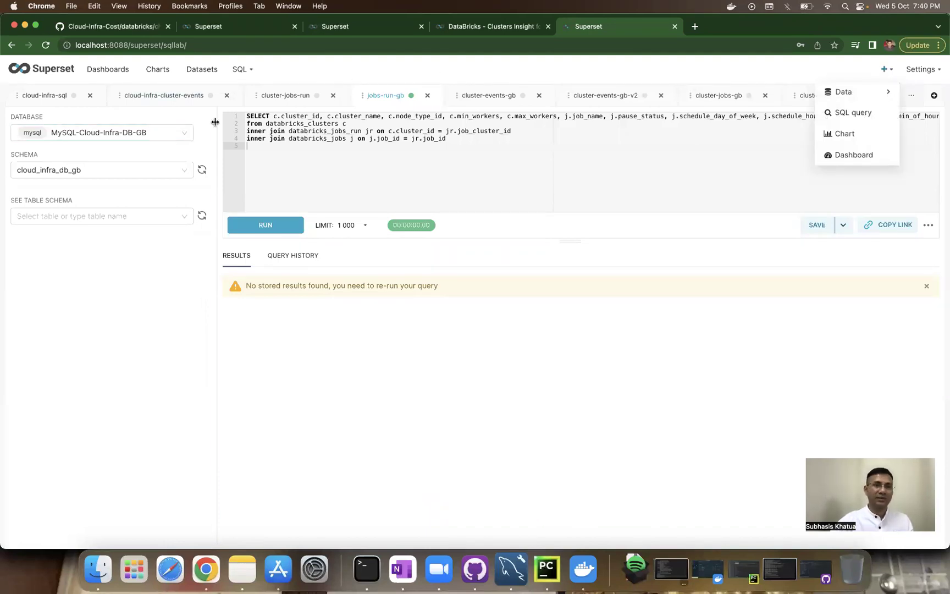
click(934, 95)
click(183, 132)
click(135, 222)
click(160, 166)
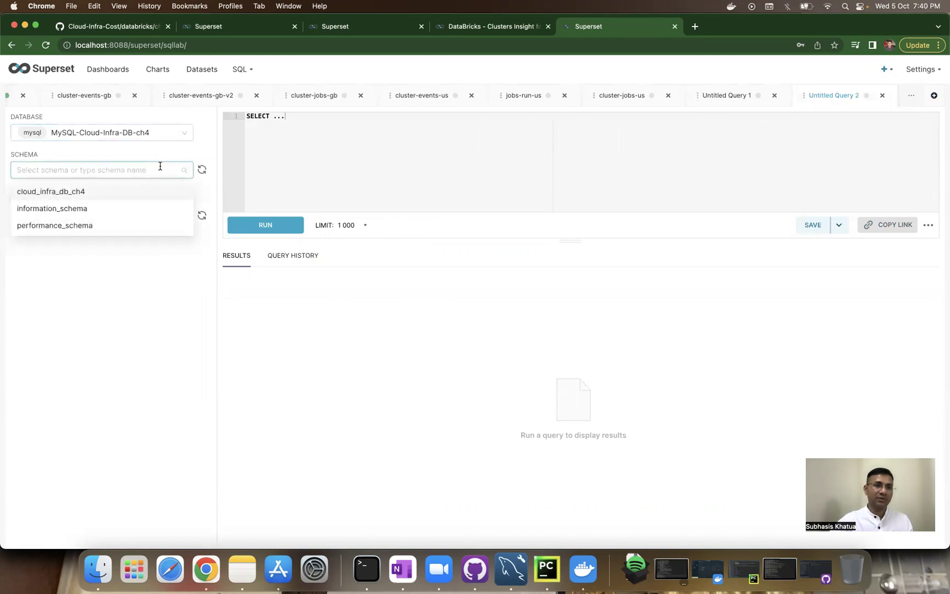
click(64, 192)
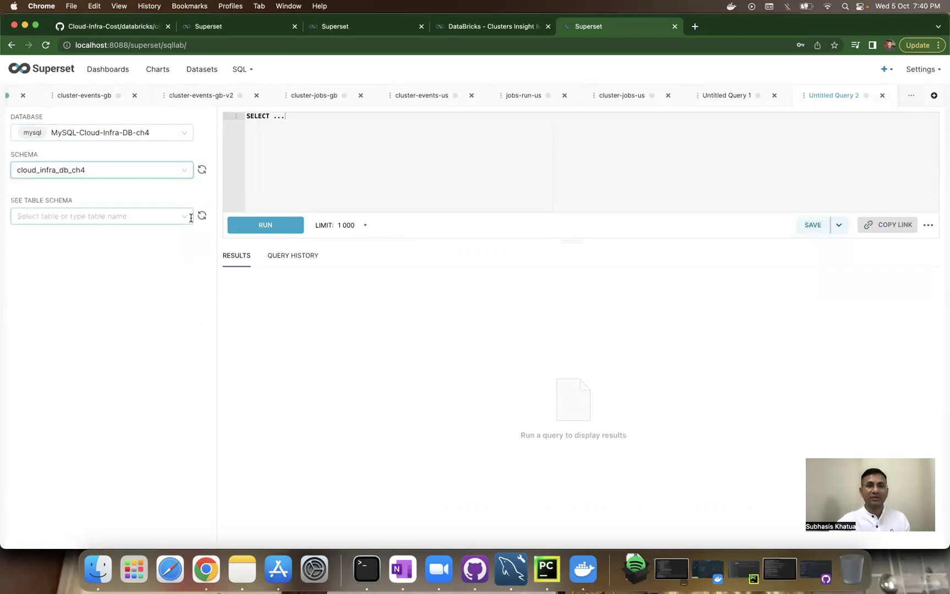
click(315, 132)
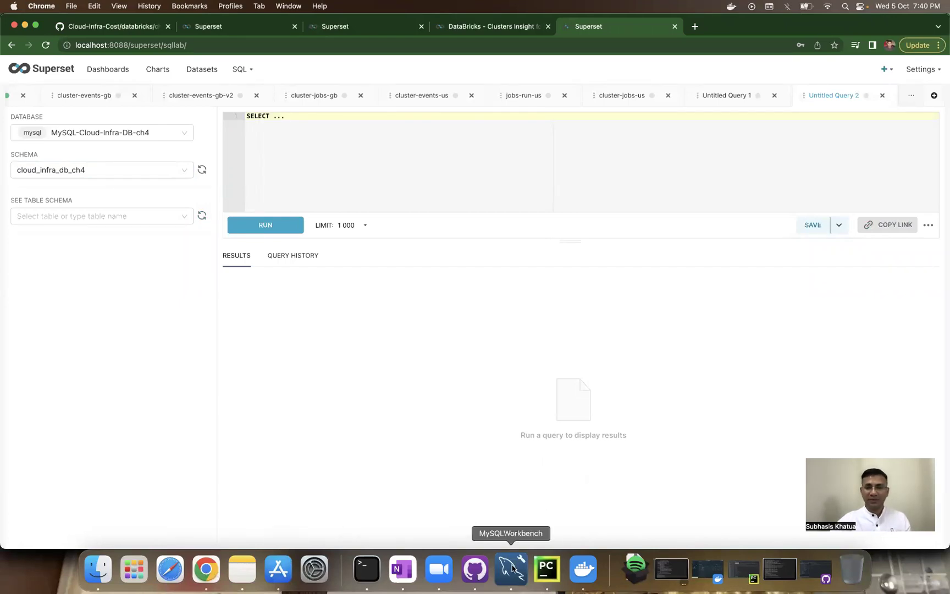
Step: Switch to PyCharm, open dashboards.sql in the ch4 folder and copy the cloud-infra-sql query without its comment line
click(547, 570)
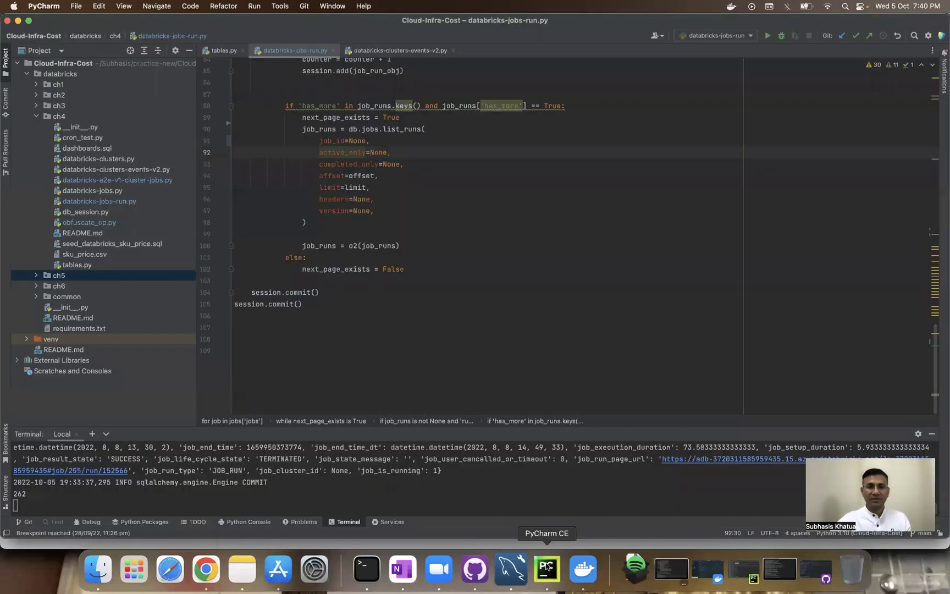
click(126, 246)
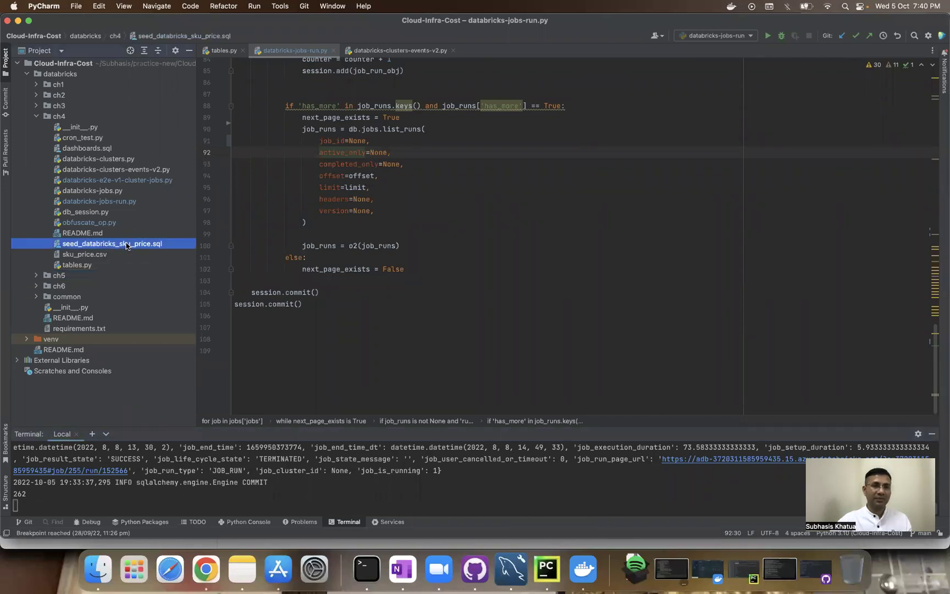
double_click(98, 148)
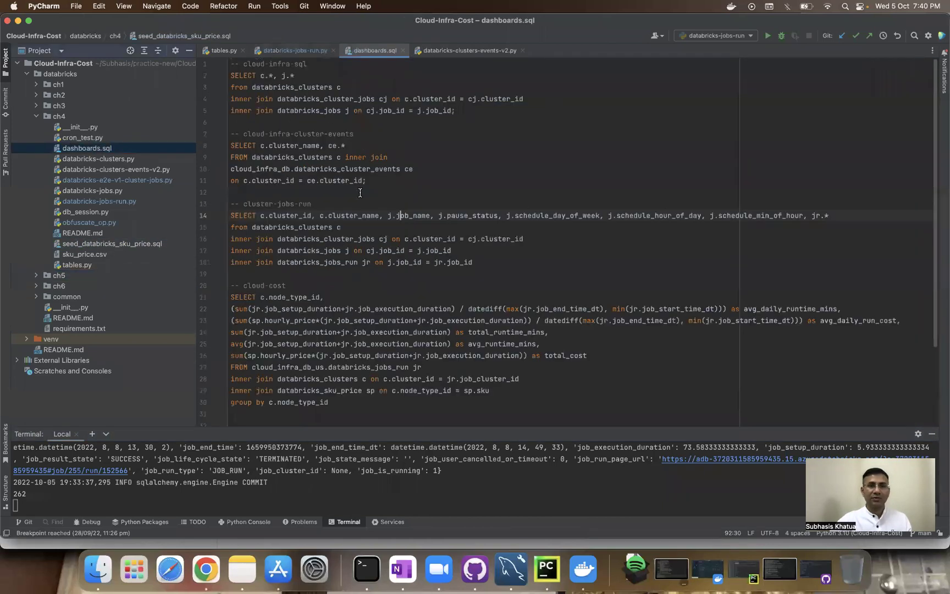
click(402, 114)
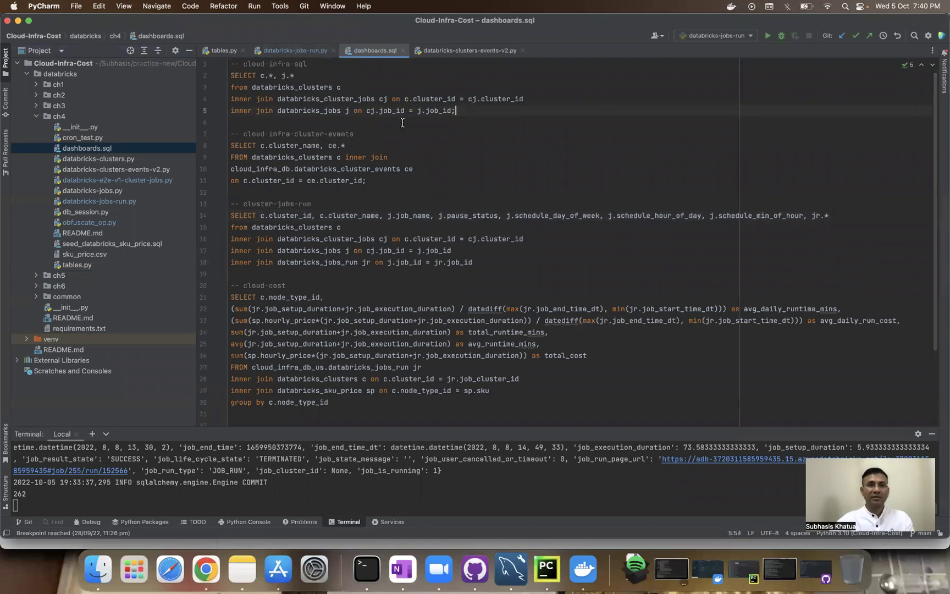
shift+click(235, 79)
key(super+c)
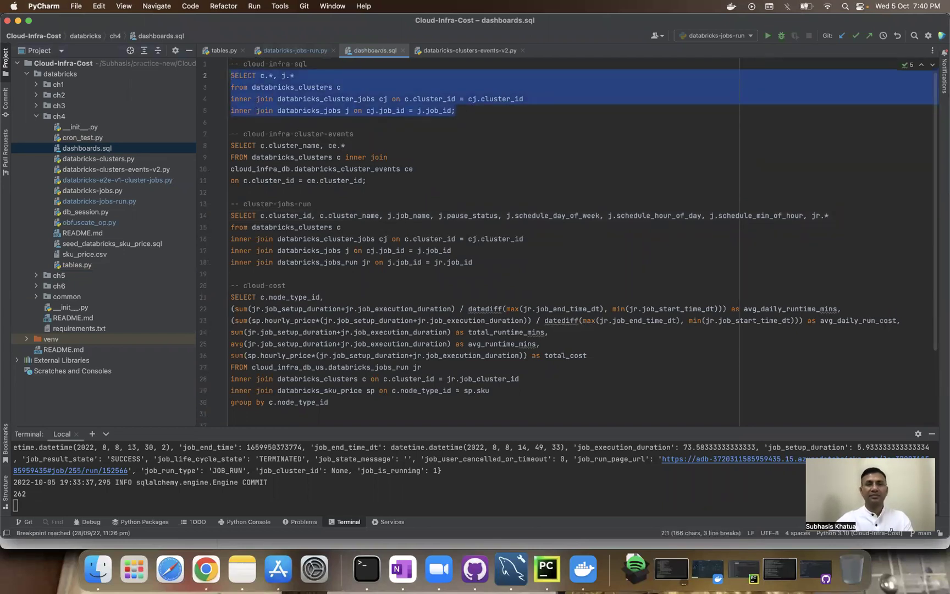
Step: Back in Superset, replace the placeholder SQL with the copied cloud-infra-sql query, run it and look through the returned rows
key(super+Tab)
click(344, 143)
key(super+a)
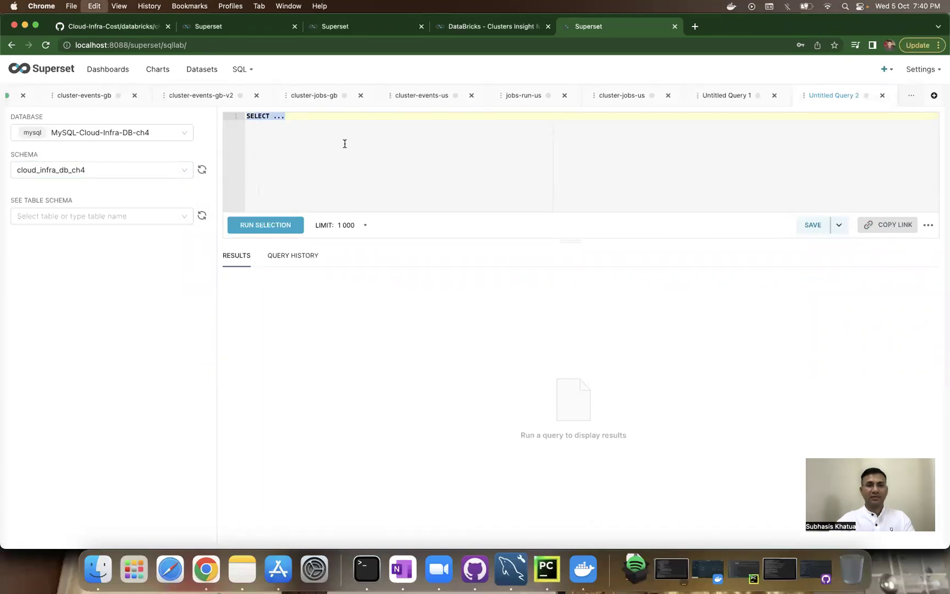
key(super+v)
click(260, 229)
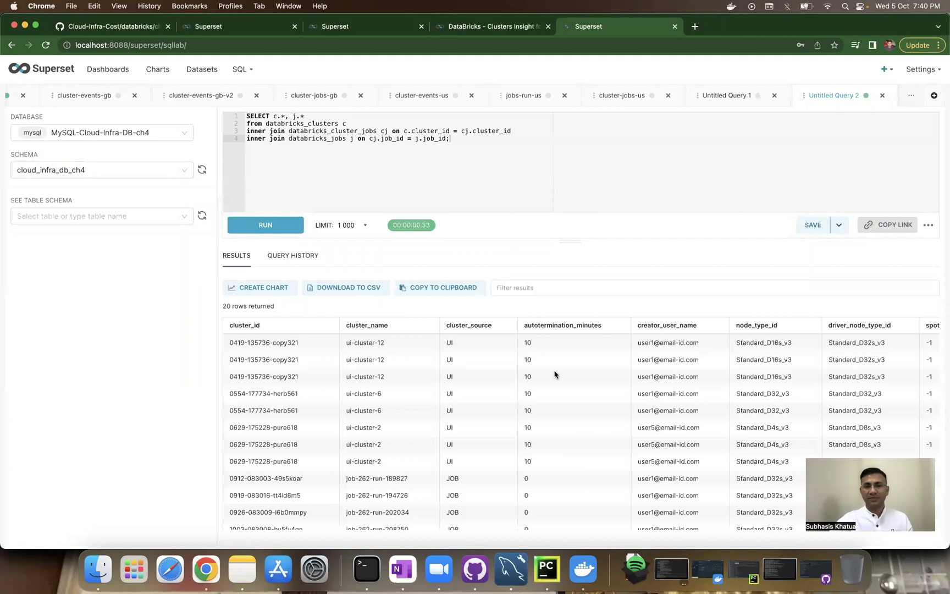
scroll(394, 384, down, 5)
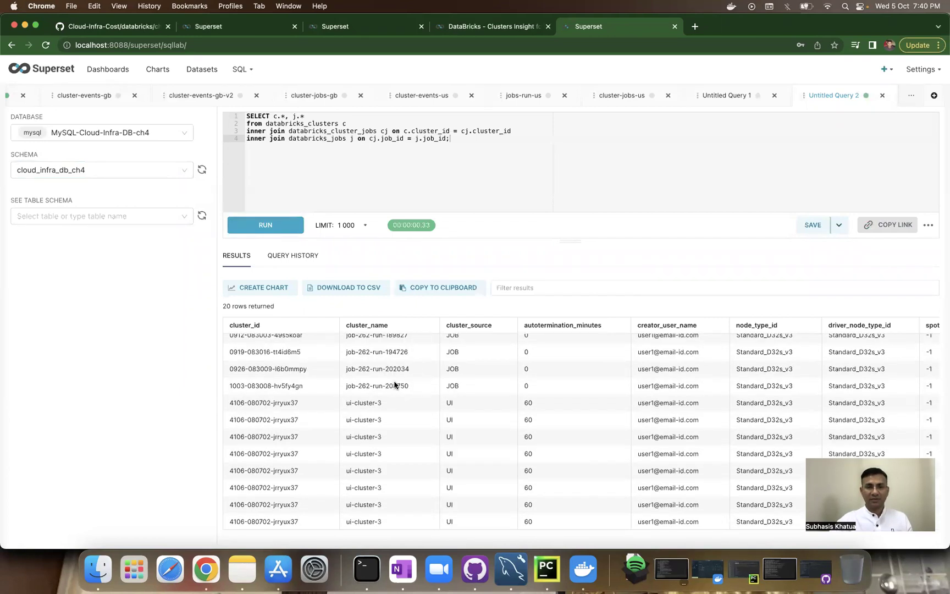
scroll(395, 381, up, 5)
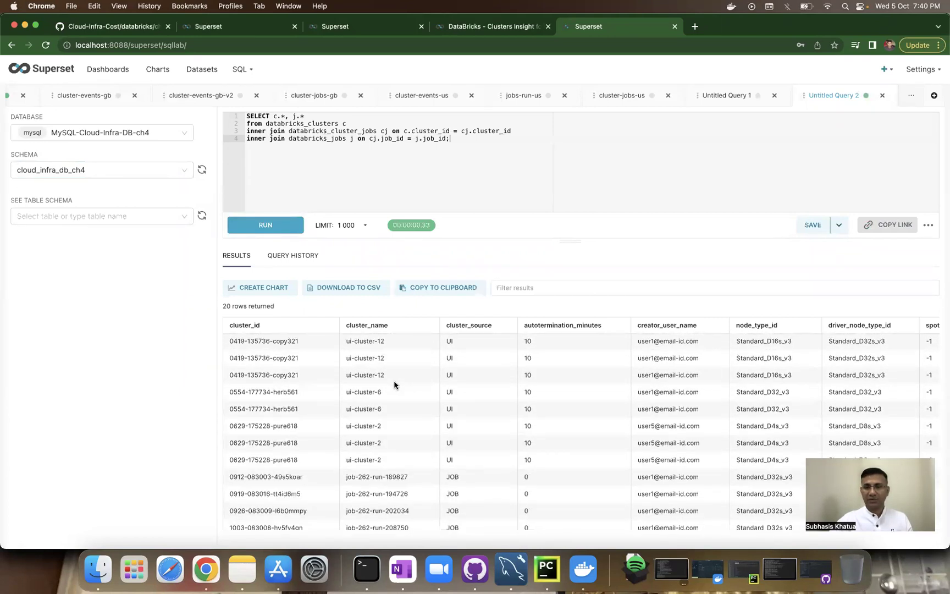
scroll(394, 382, down, 5)
scroll(394, 381, up, 5)
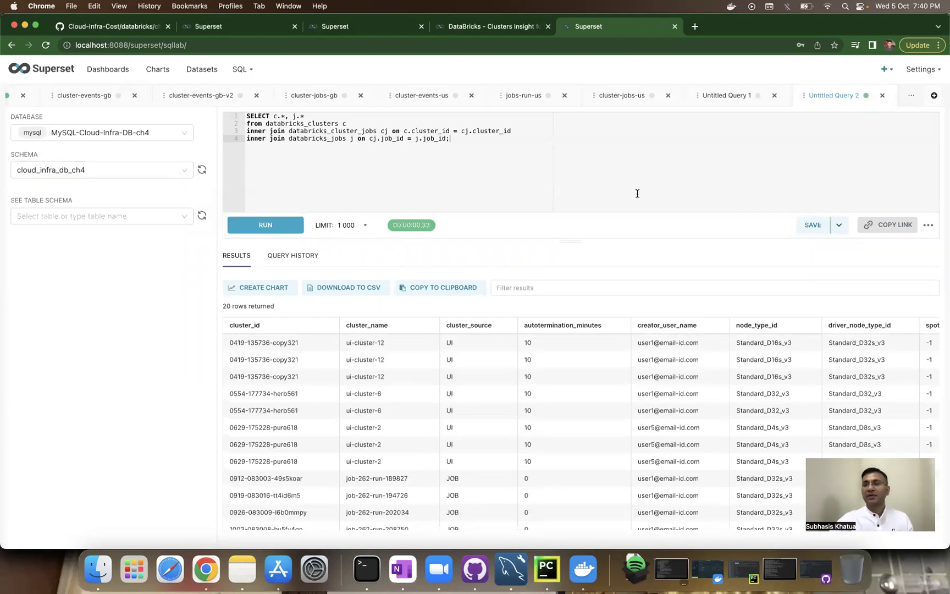
Step: Save the query as cloud-infra-sql-ch4, copying the base name from the first comment of dashboards.sql in PyCharm, and copy the full name
click(814, 225)
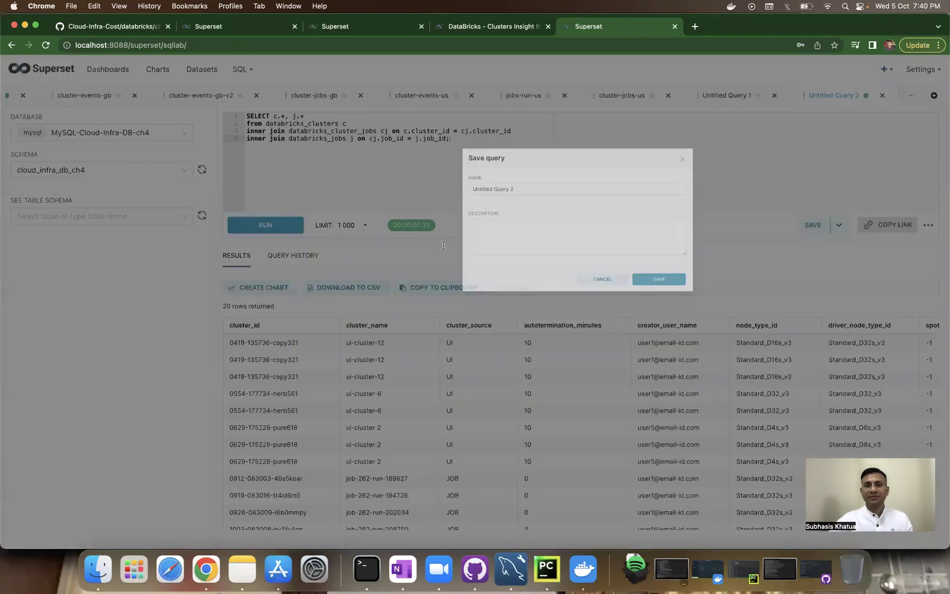
triple_click(361, 176)
key(super+Tab)
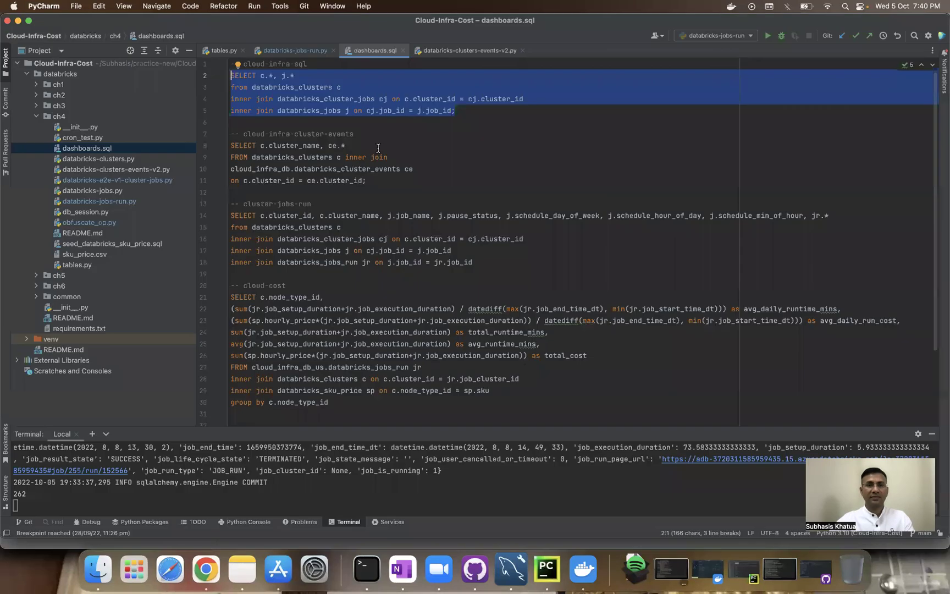
click(313, 62)
shift+click(245, 64)
key(super+c)
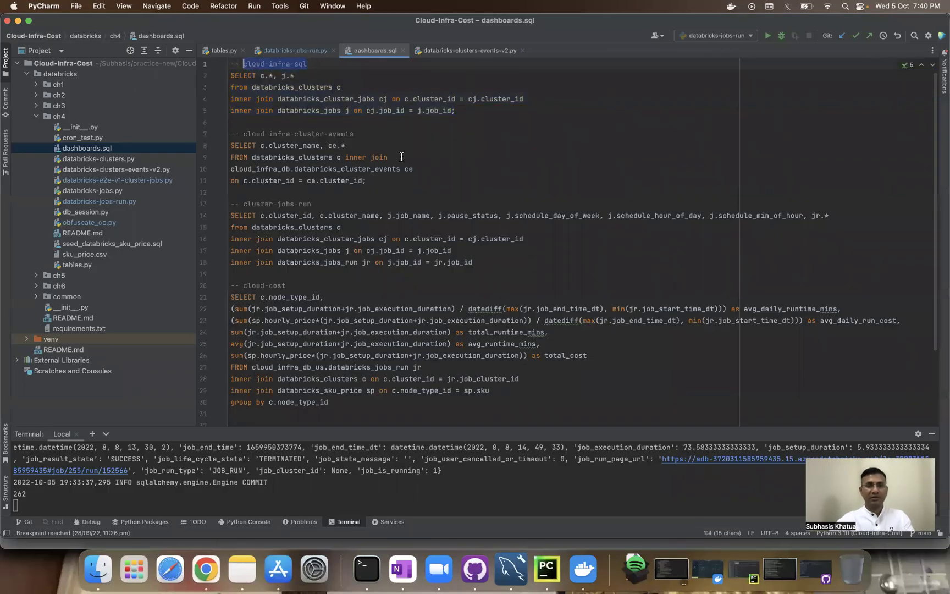
key(super+Tab)
key(super+v)
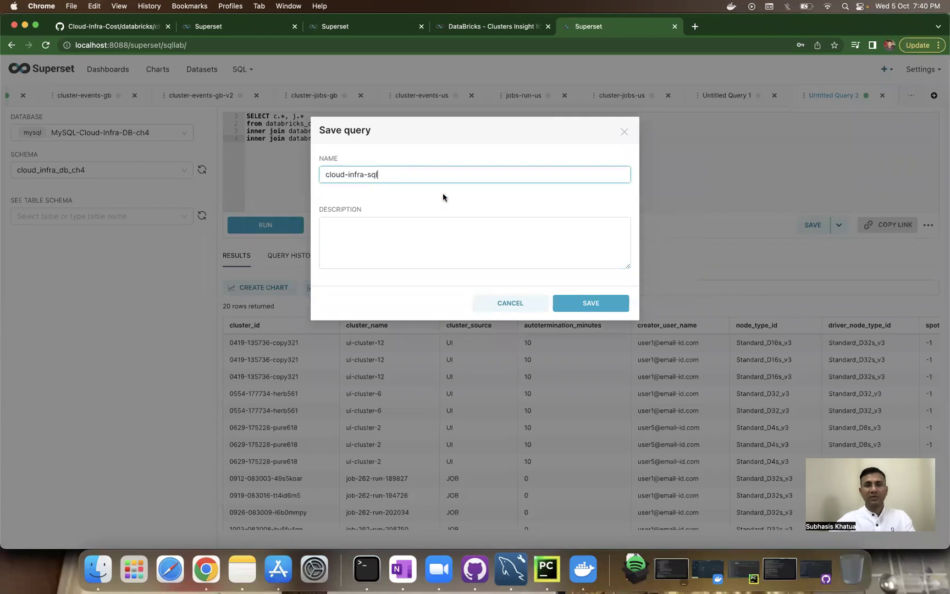
text(-ch4)
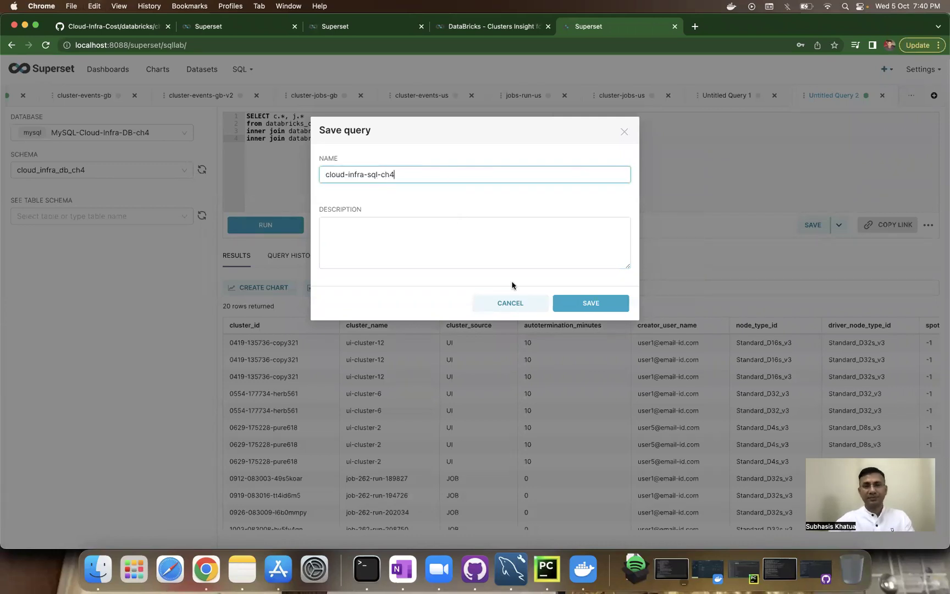
key(super+a)
key(super+c)
click(591, 306)
Step: Save the query results as a new dataset named cloud-infra-sql-ch4-ds and explore it
click(842, 225)
click(825, 247)
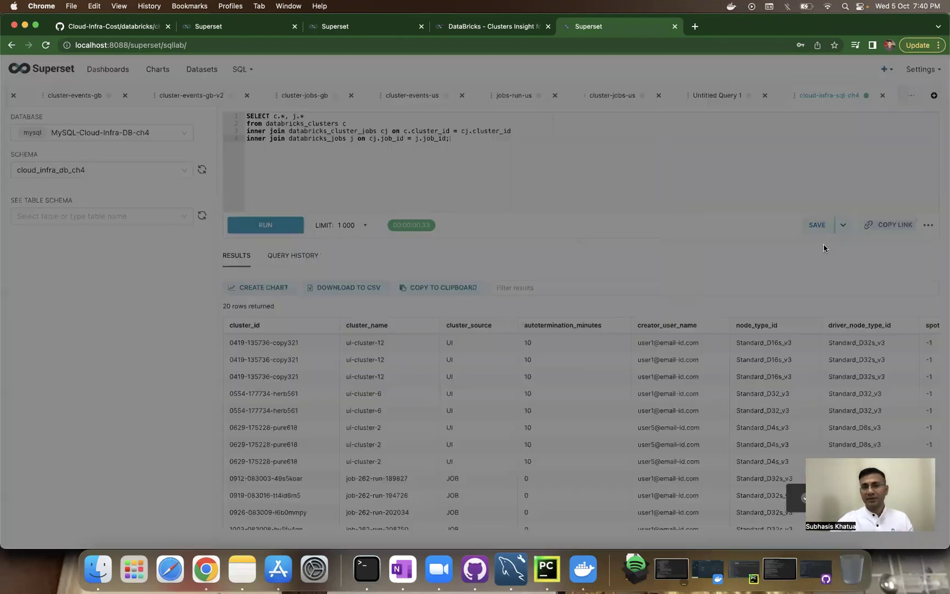
triple_click(469, 169)
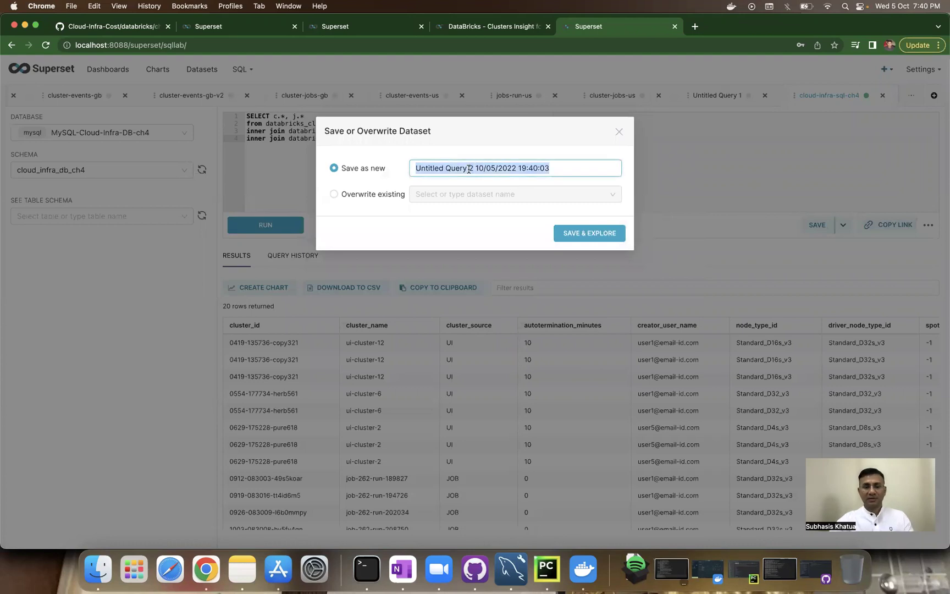
key(super+v)
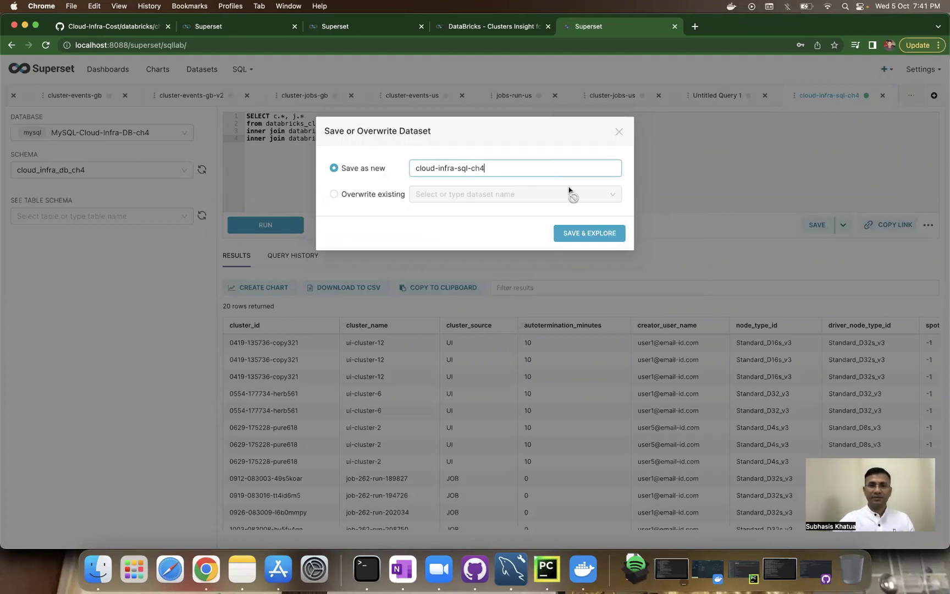
text(-ds)
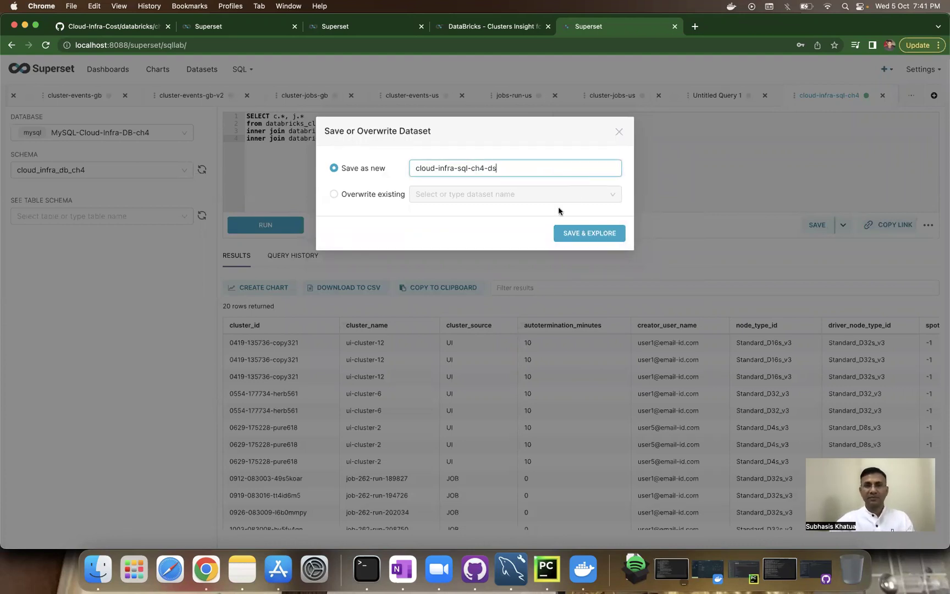
click(580, 236)
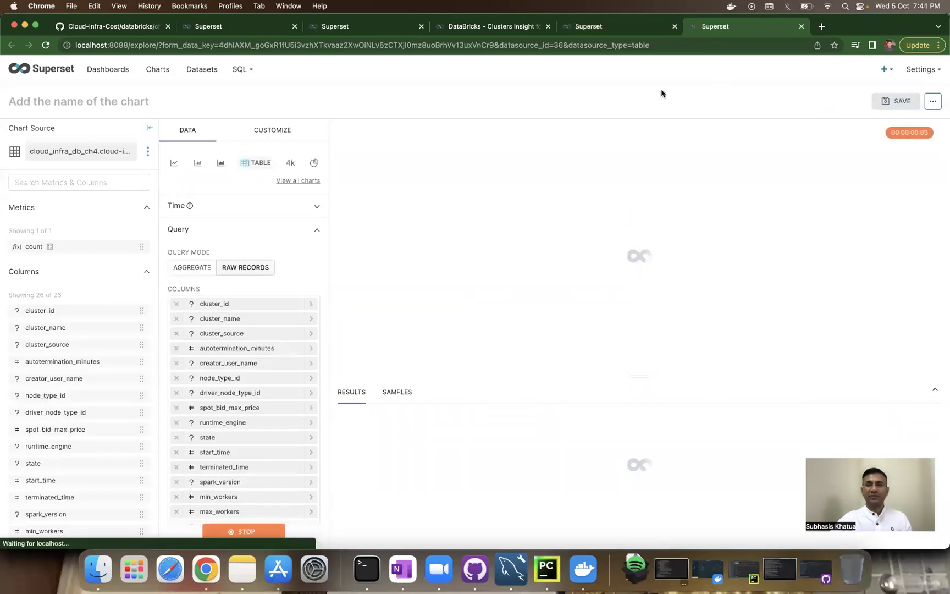
Step: Return to the SQL Lab page, switch to PyCharm and append -ch4 to the cloud-infra-sql and cloud-infra-cluster-events comments in dashboards.sql
click(613, 27)
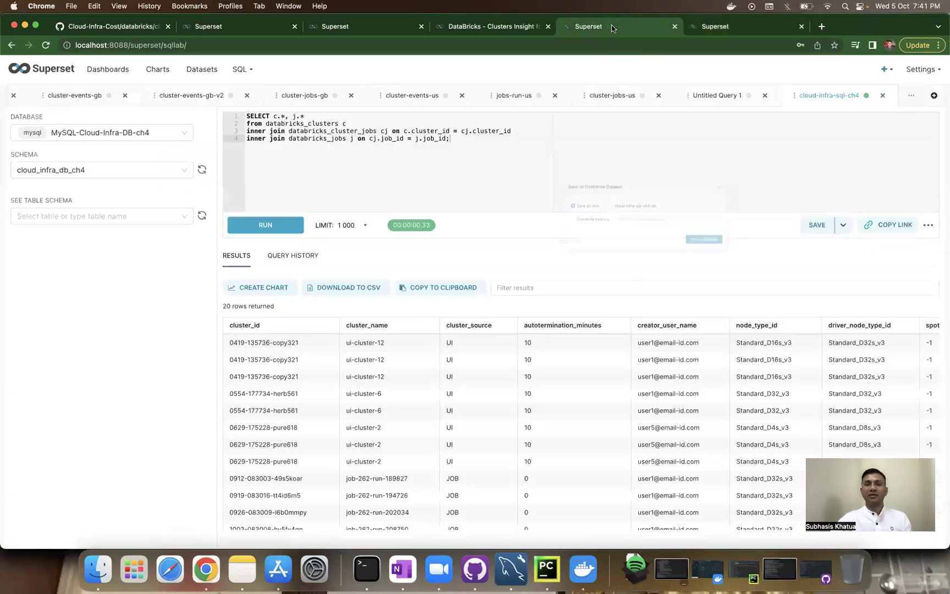
key(super+Tab)
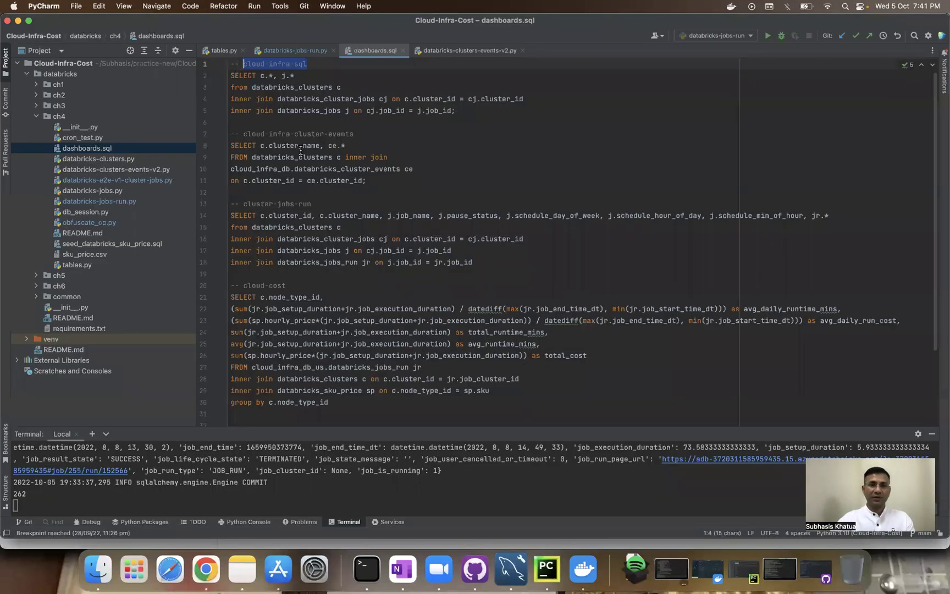
key(Right)
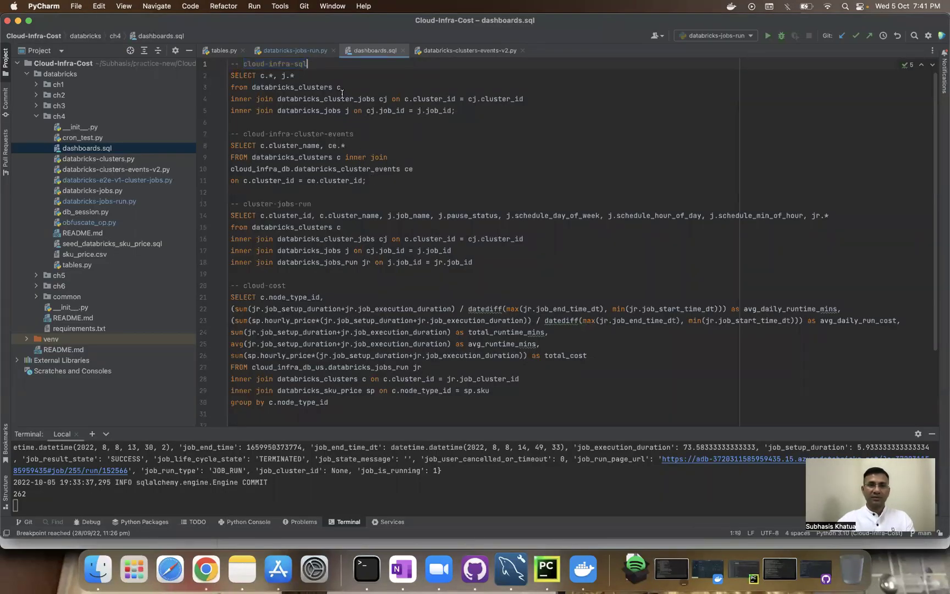
text(-ch4)
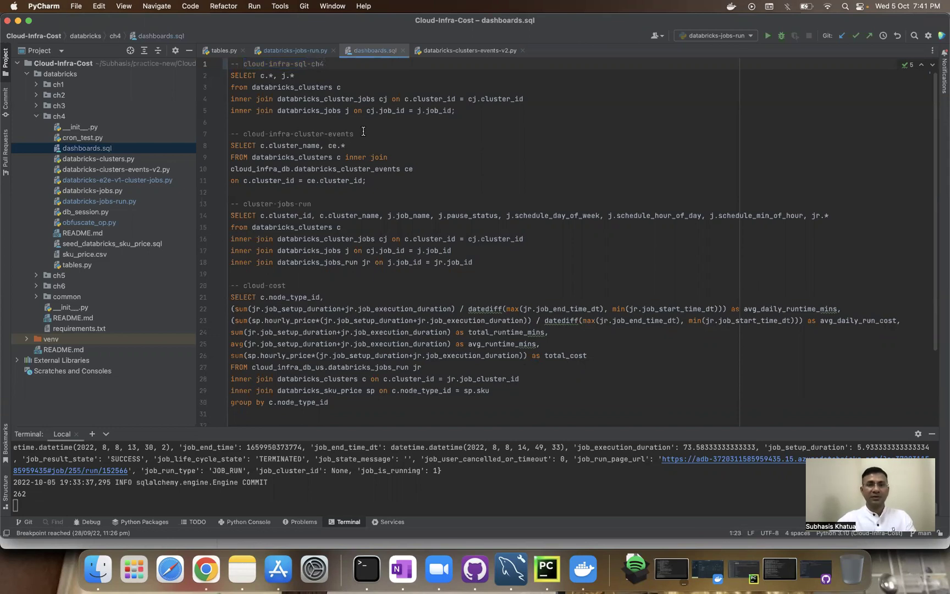
text(-ch4)
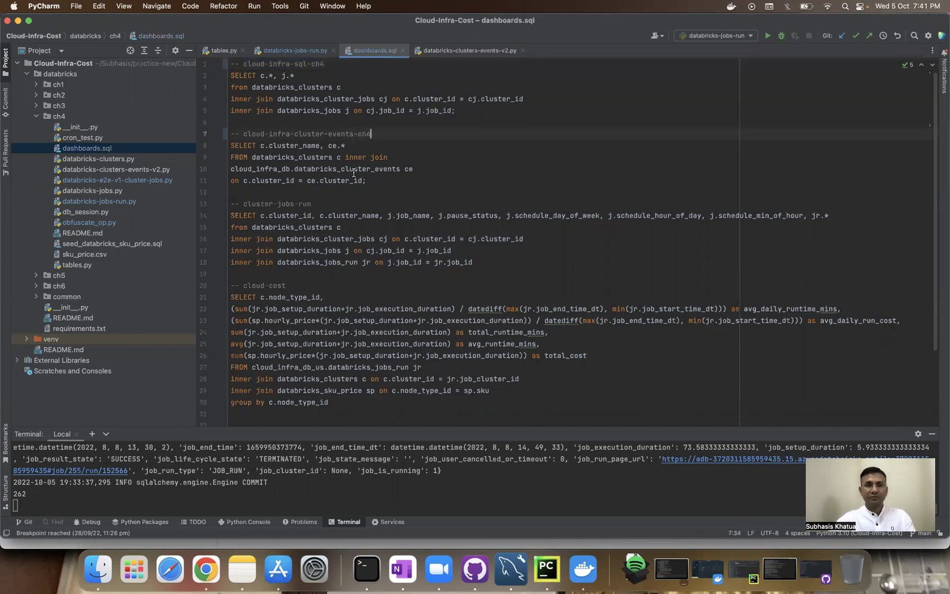
Step: Copy the cloud-infra-cluster-events query from dashboards.sql, try running it in a new Superset SQL Lab query and inspect the database user reported
drag(360, 180, 209, 147)
key(super+c)
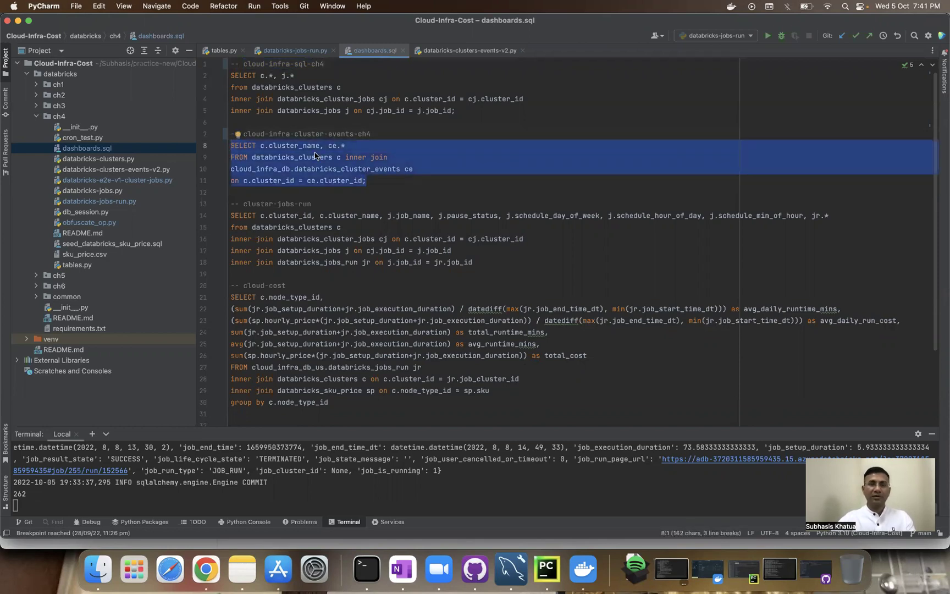
key(super+Tab)
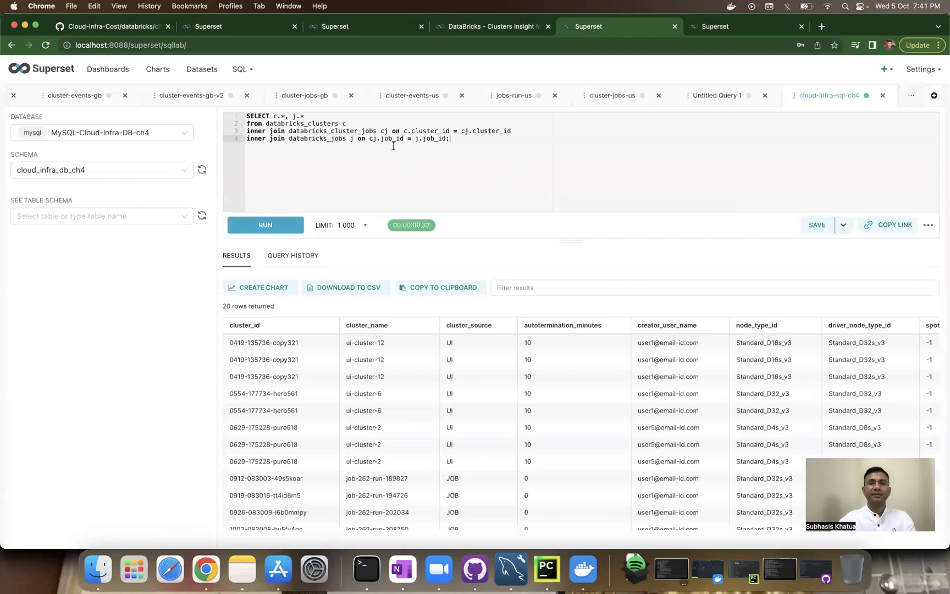
click(935, 96)
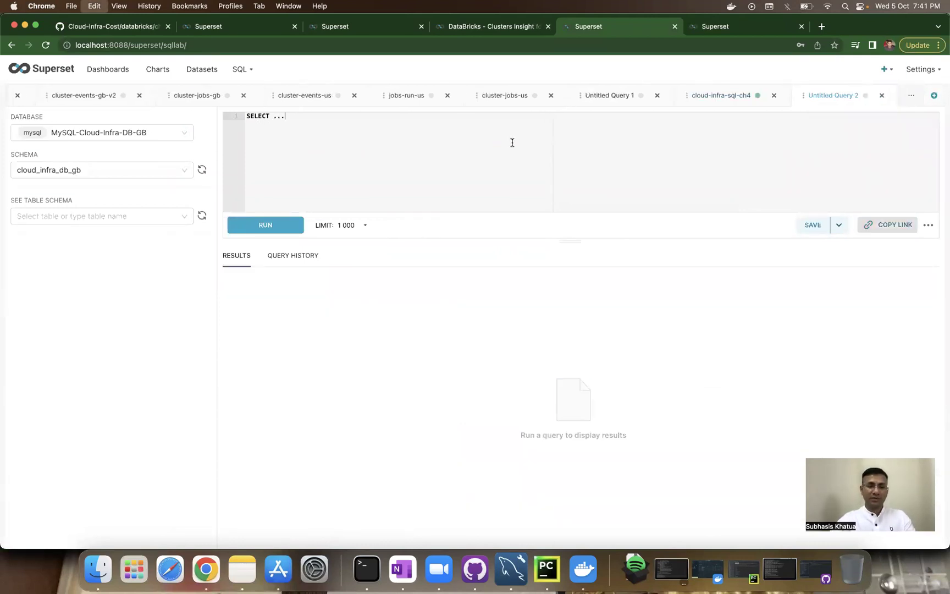
key(super+a)
click(294, 156)
key(super+a)
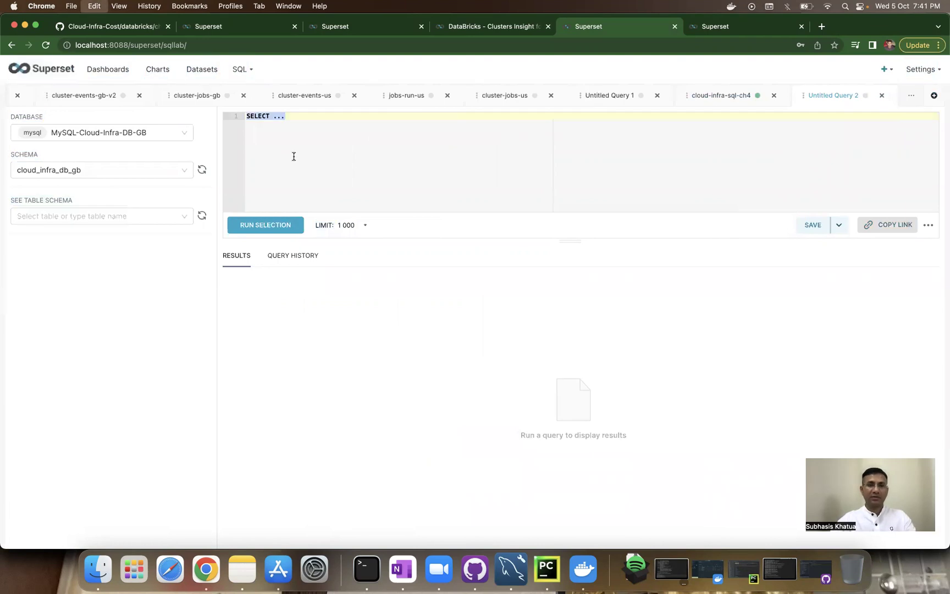
key(super+v)
click(268, 230)
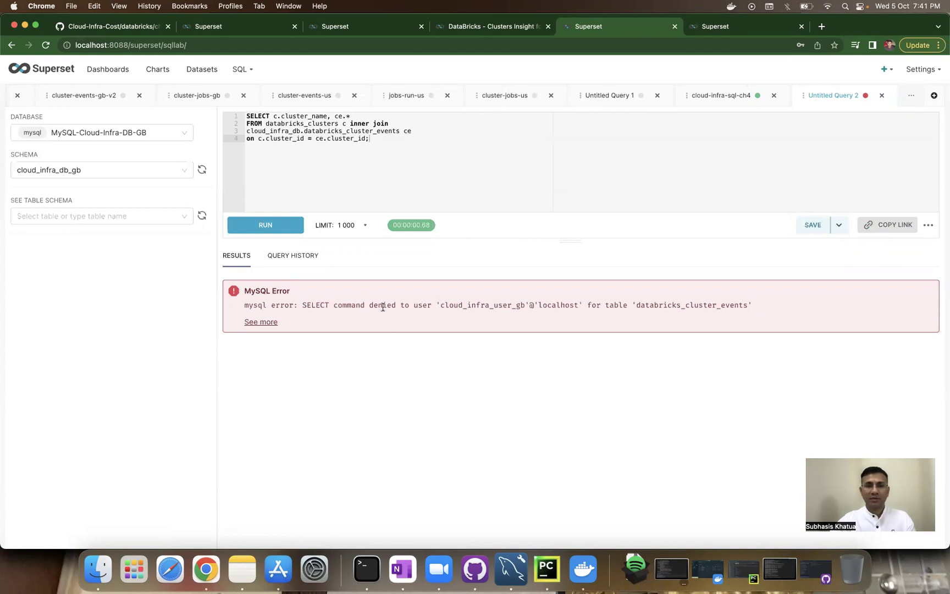
double_click(488, 303)
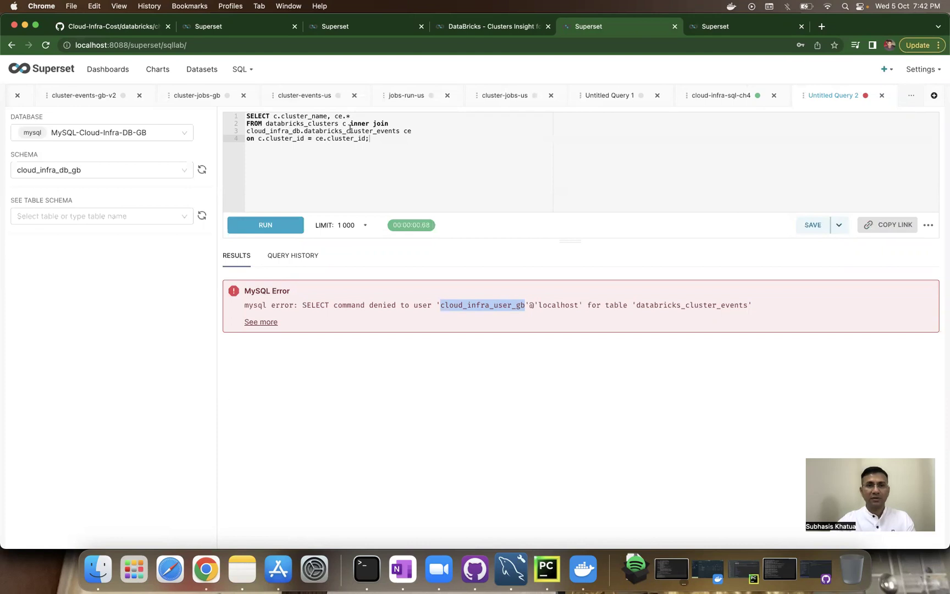
Step: Remove the cloud_infra_db. prefix from databricks_cluster_events in the SQL Lab query and run it
double_click(291, 132)
key(shift+Right)
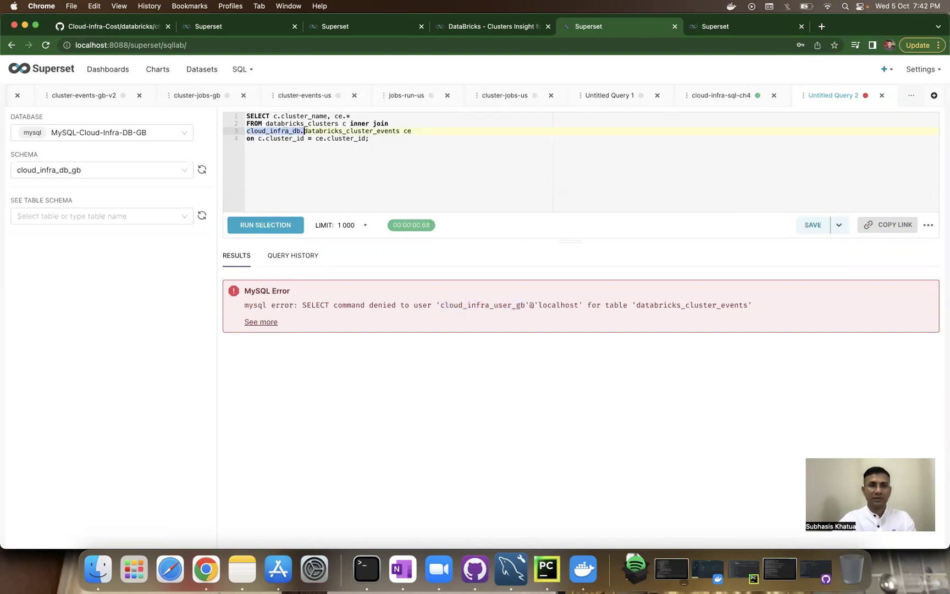
key(BackSpace)
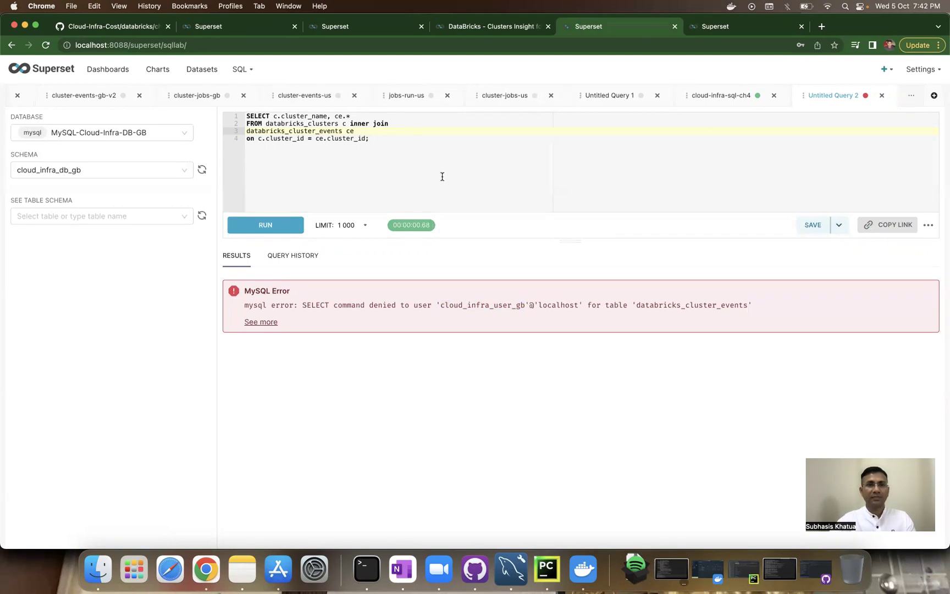
click(291, 229)
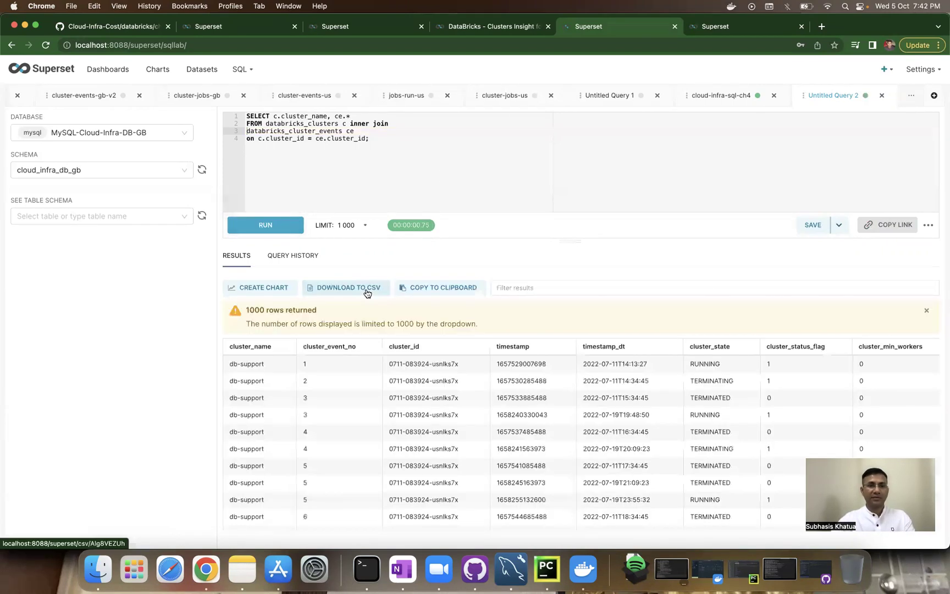
Step: Switch to PyCharm, remove the cloud_infra_db. prefix from the cluster events query in dashboards.sql and put inner join in front of databricks_cluster_events
key(super+Tab)
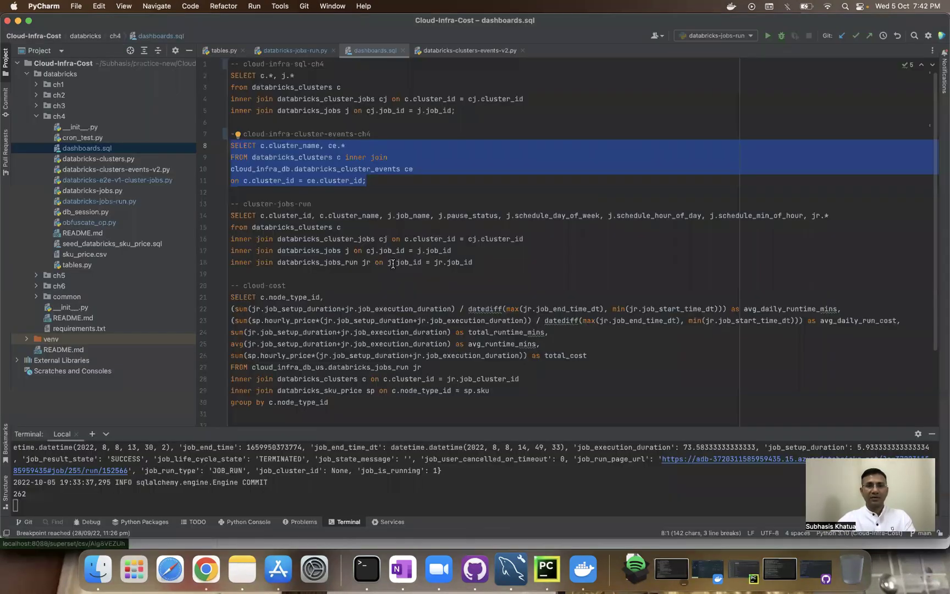
double_click(271, 170)
key(shift+Right)
key(BackSpace)
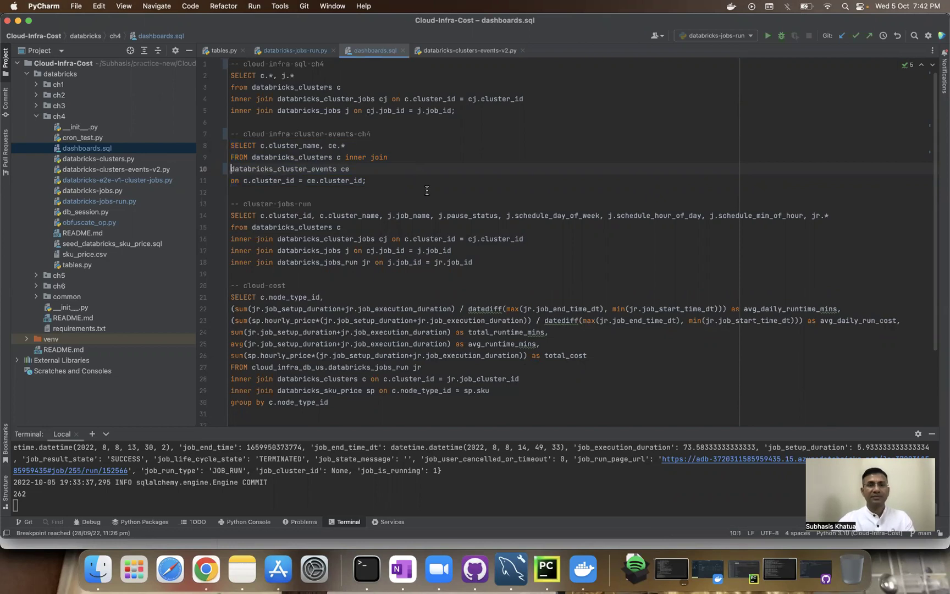
click(345, 158)
key(Return)
click(231, 180)
key(BackSpace)
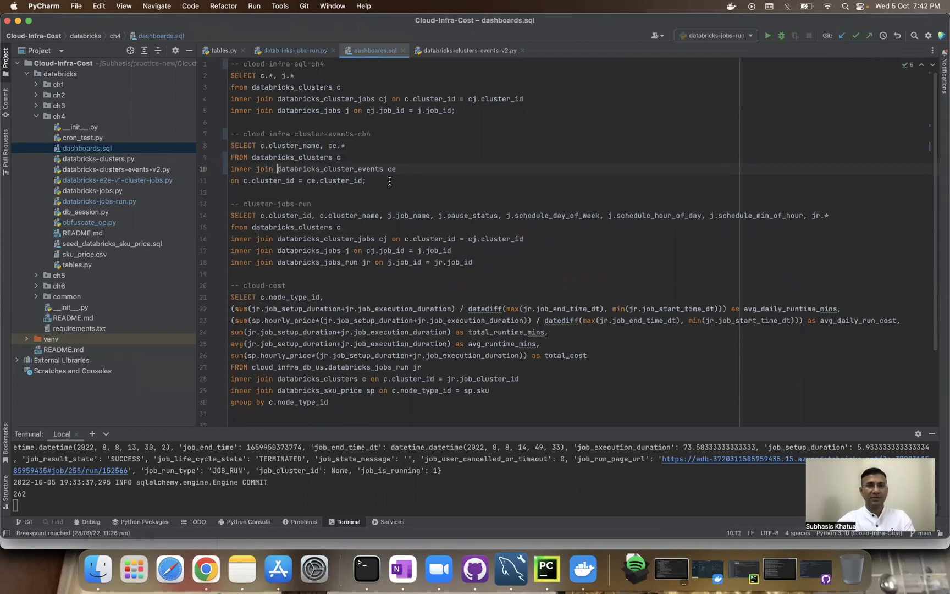
Step: Copy the corrected cluster events query from dashboards.sql, replace the query text in Superset with it and run it
drag(370, 180, 218, 144)
key(ctrl+c)
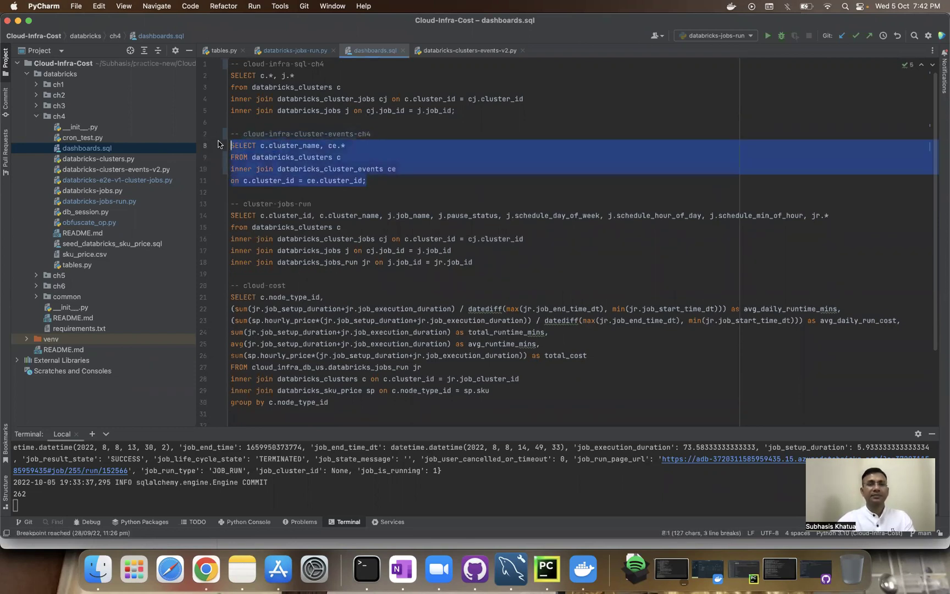
key(super+Tab)
key(ctrl+a)
key(ctrl+v)
click(269, 225)
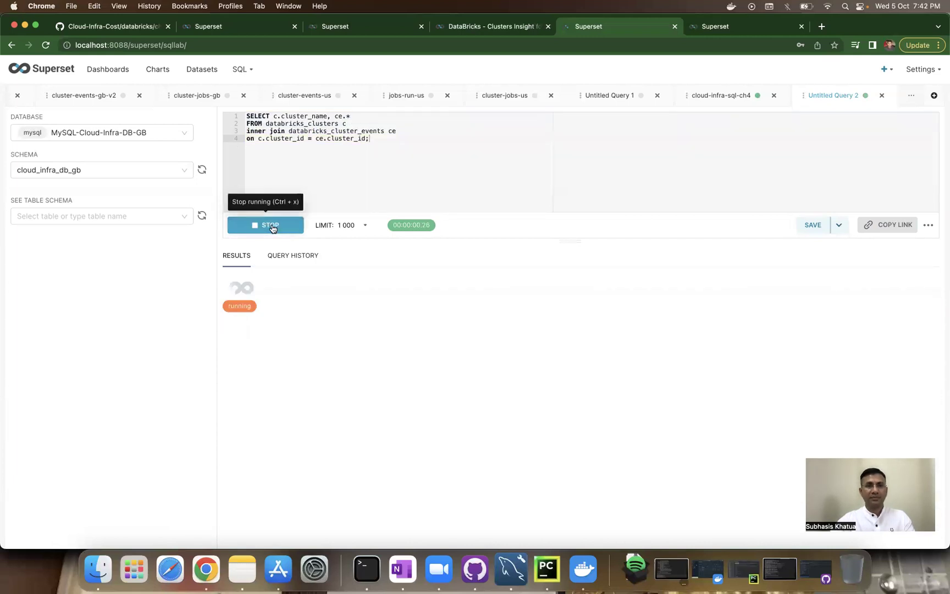
Step: Save the query as cloud-infra-cluster-events-ch4, copying the name from its comment in dashboards.sql in PyCharm
key(super+Tab)
click(242, 135)
key(super+shift+Right)
key(super+c)
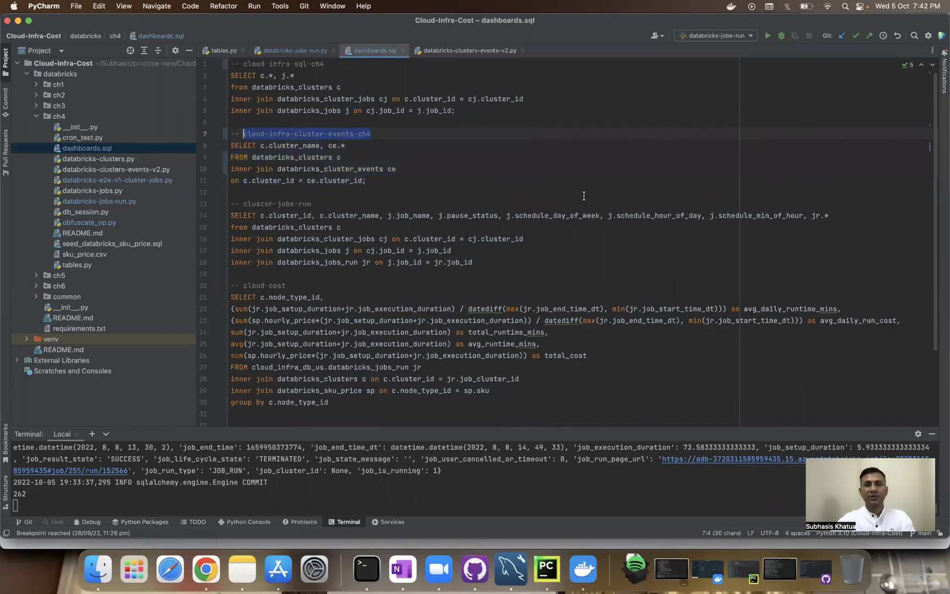
key(super+Tab)
click(813, 225)
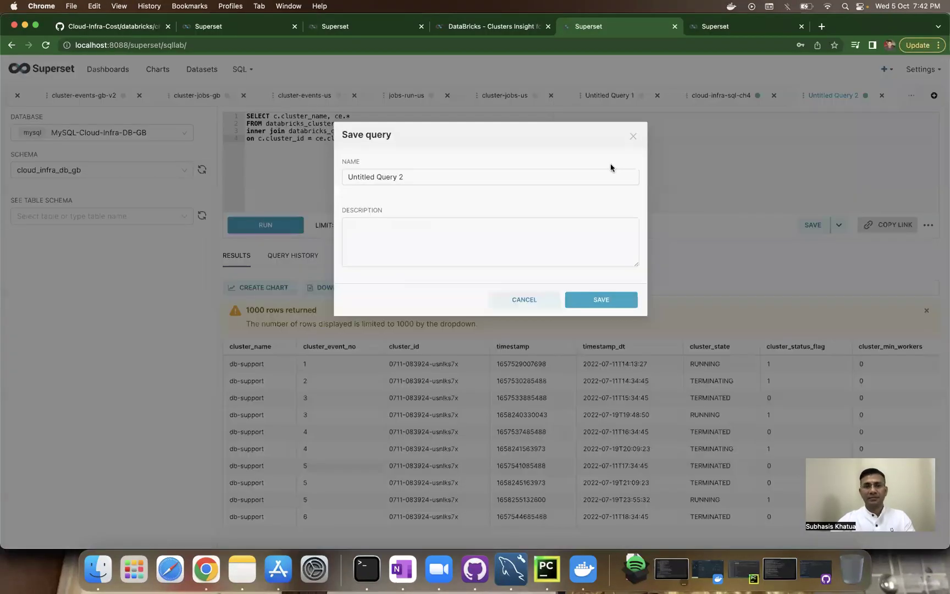
triple_click(364, 173)
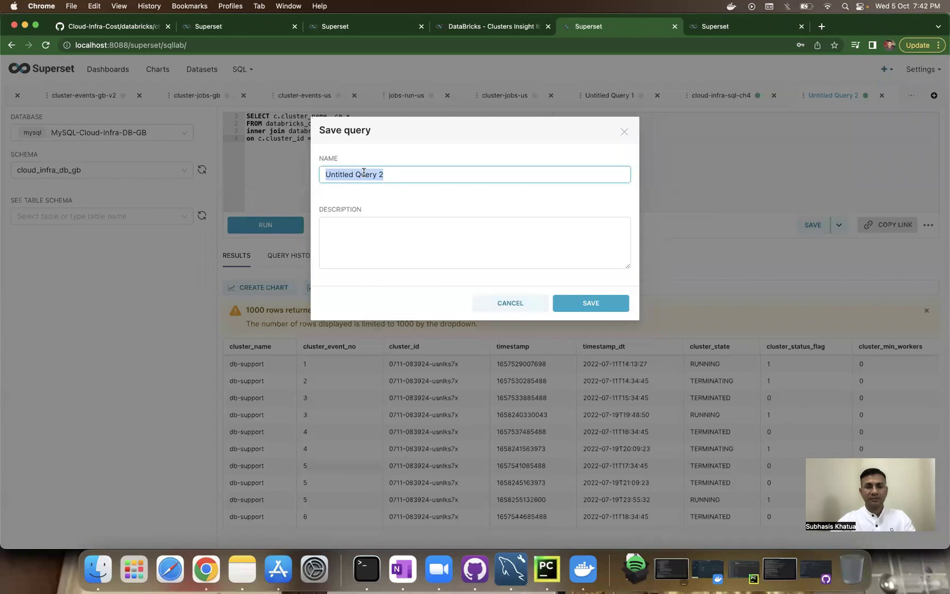
key(super+v)
click(584, 308)
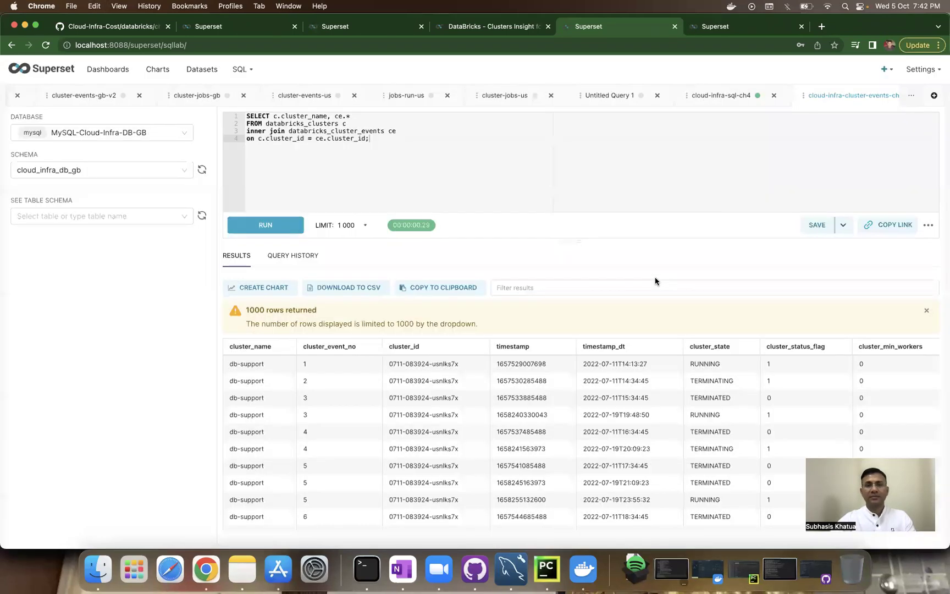
Step: Save the query results as a new dataset named cloud-infra-cluster-events-ch4-ds and explore it
mouse_move(847, 230)
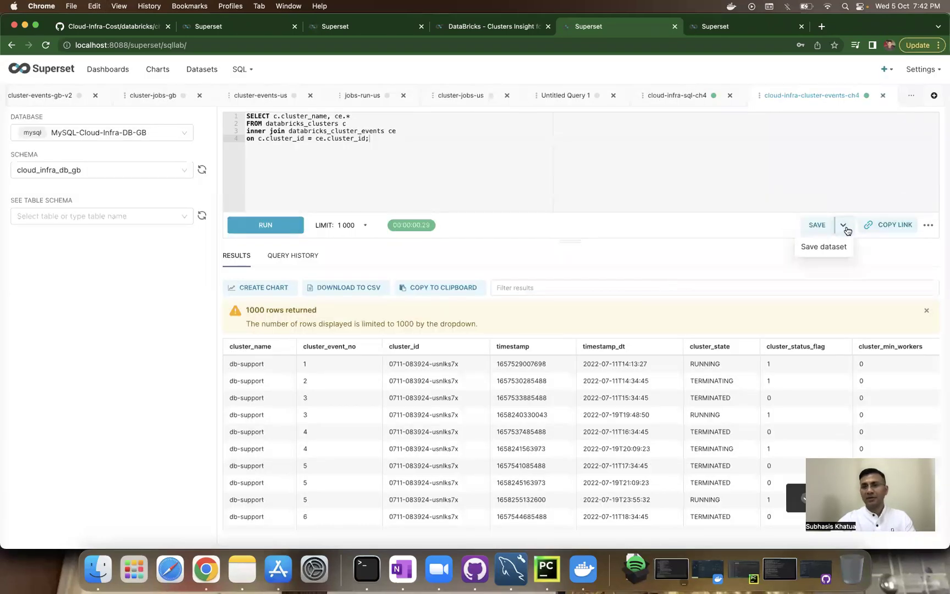
click(824, 249)
triple_click(440, 167)
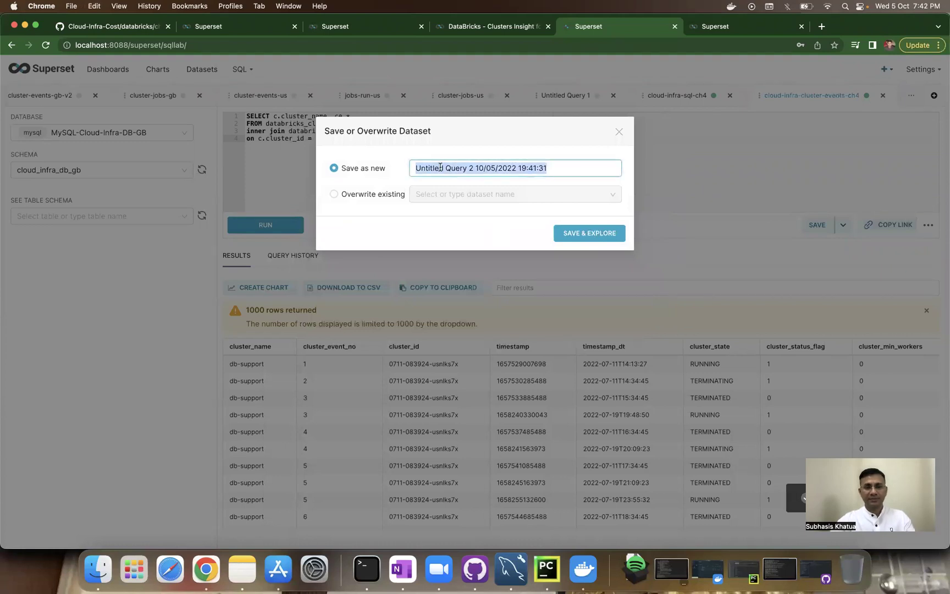
key(super+v)
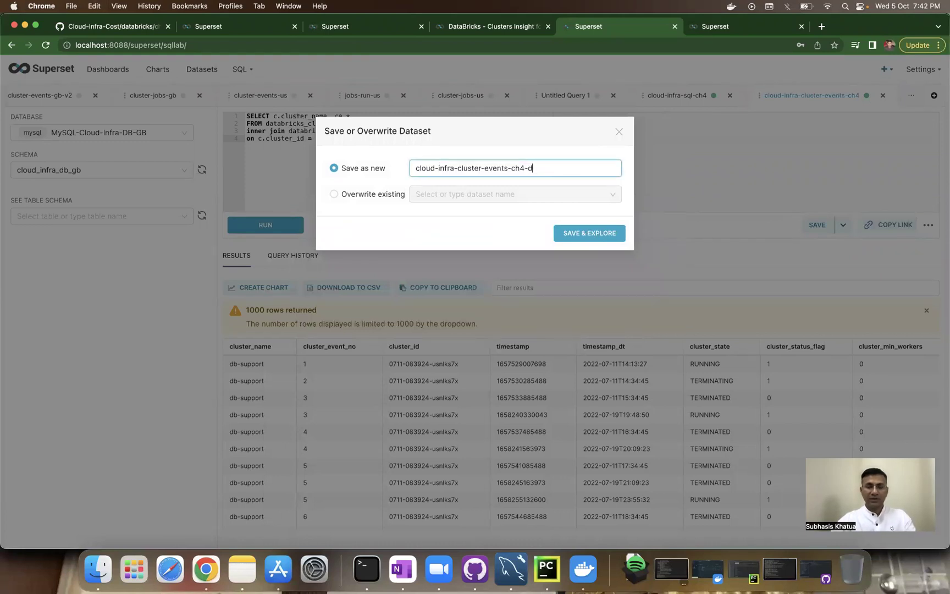
click(578, 235)
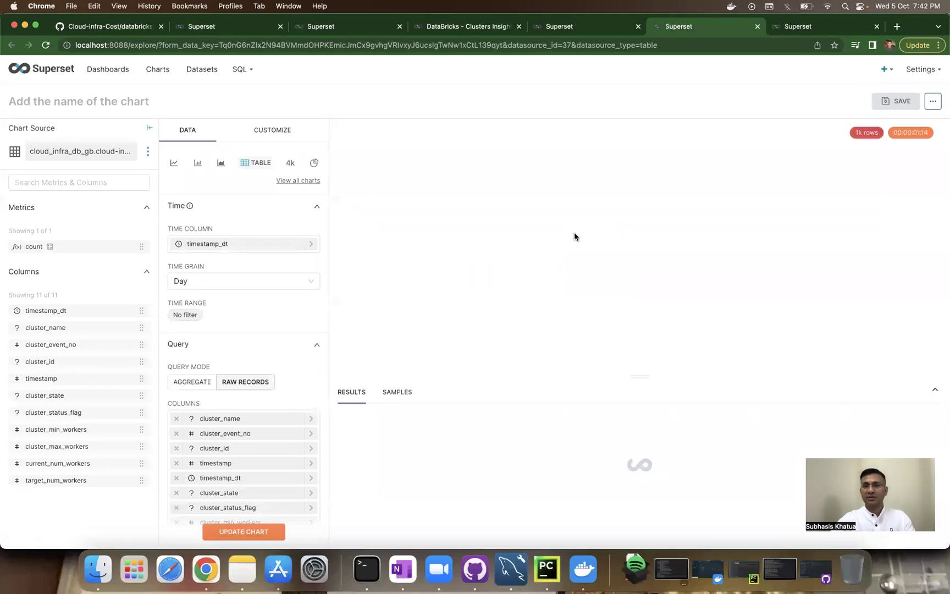
Step: Return to SQL Lab and open a new query, switch to PyCharm and append -ch4 to the cluster-jobs-run comment in dashboards.sql
click(586, 27)
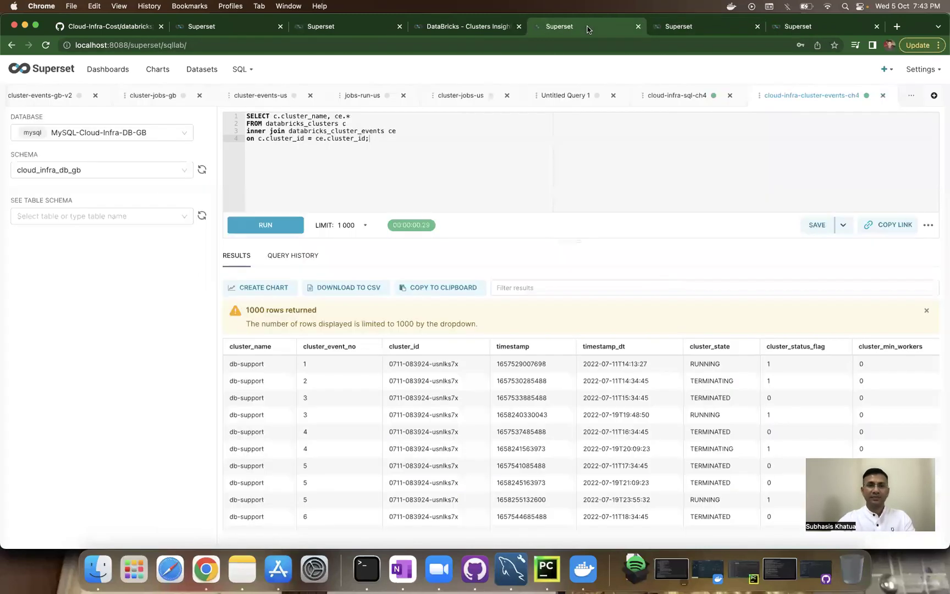
click(934, 96)
key(super+Tab)
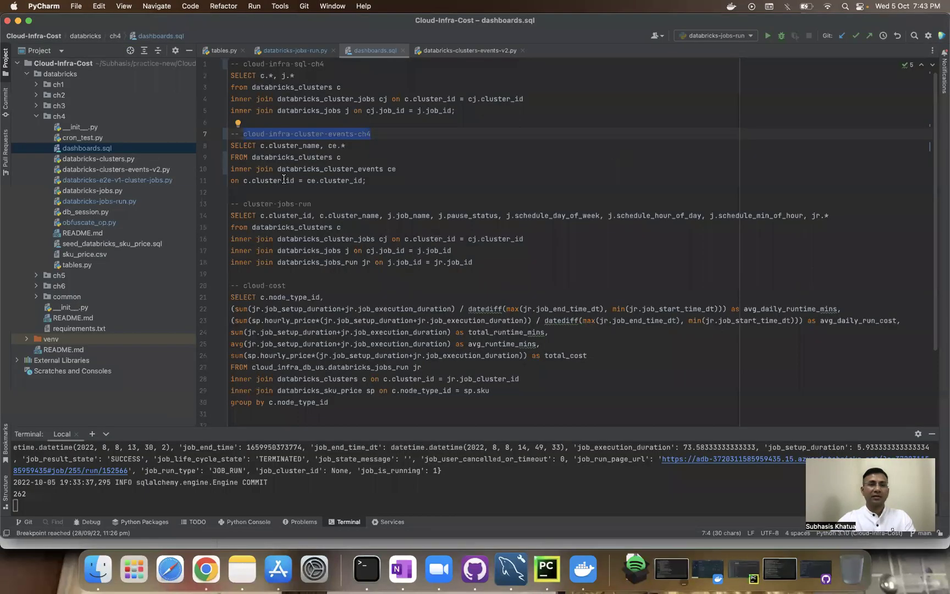
click(324, 206)
text(-ch4)
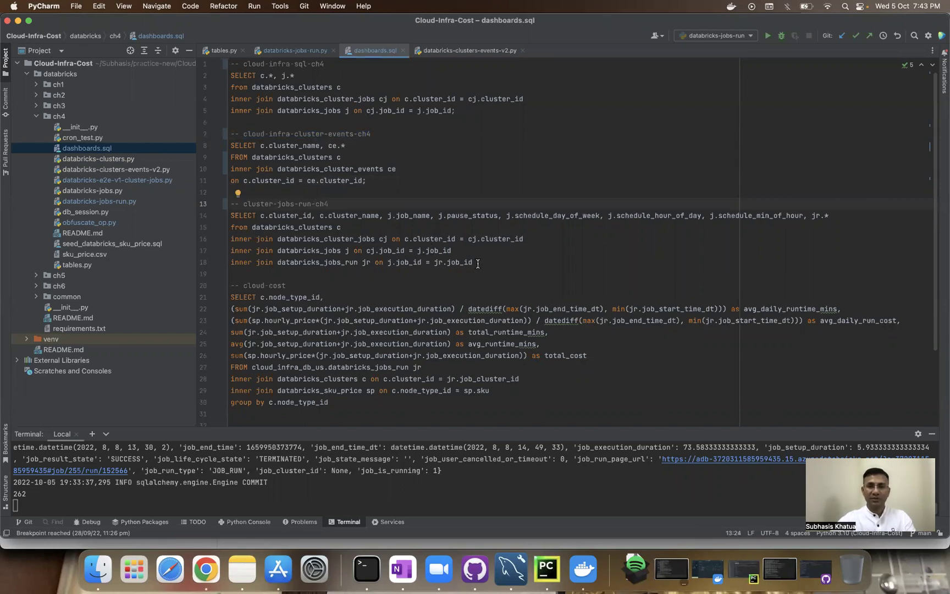
Step: Copy the cluster-jobs-run-ch4 query from dashboards.sql into the new Superset query and run it
drag(474, 263, 225, 219)
key(super+c)
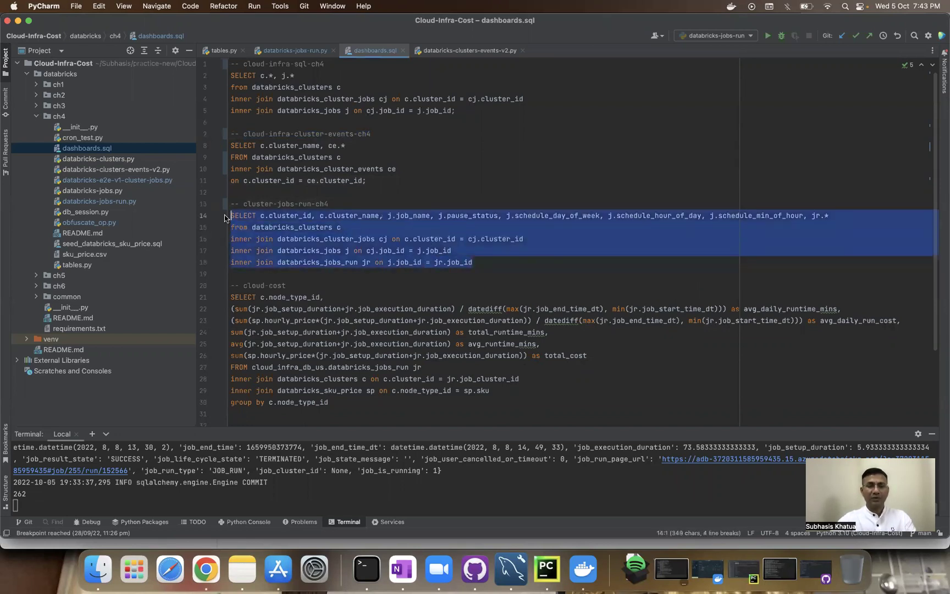
key(super+Tab)
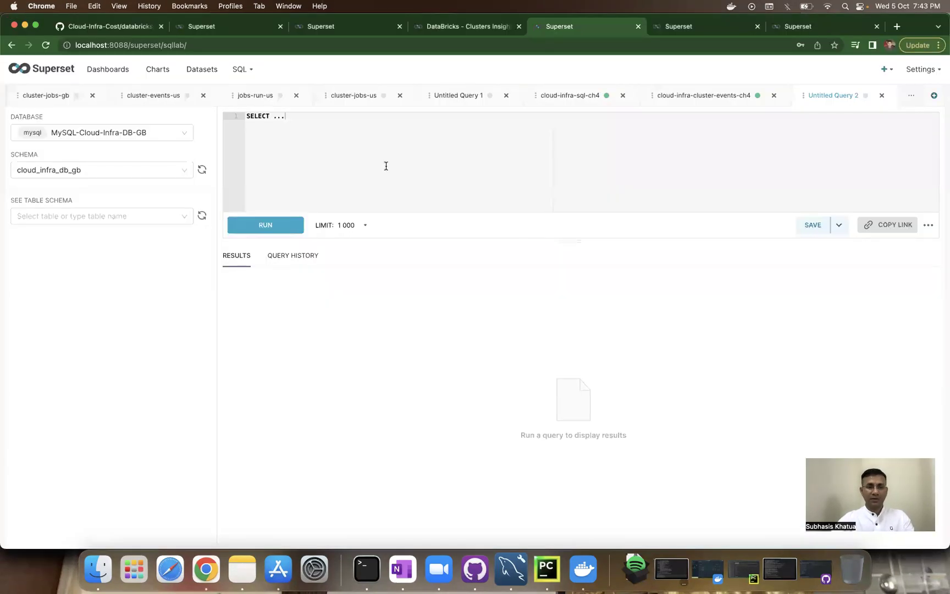
key(super+a)
key(super+v)
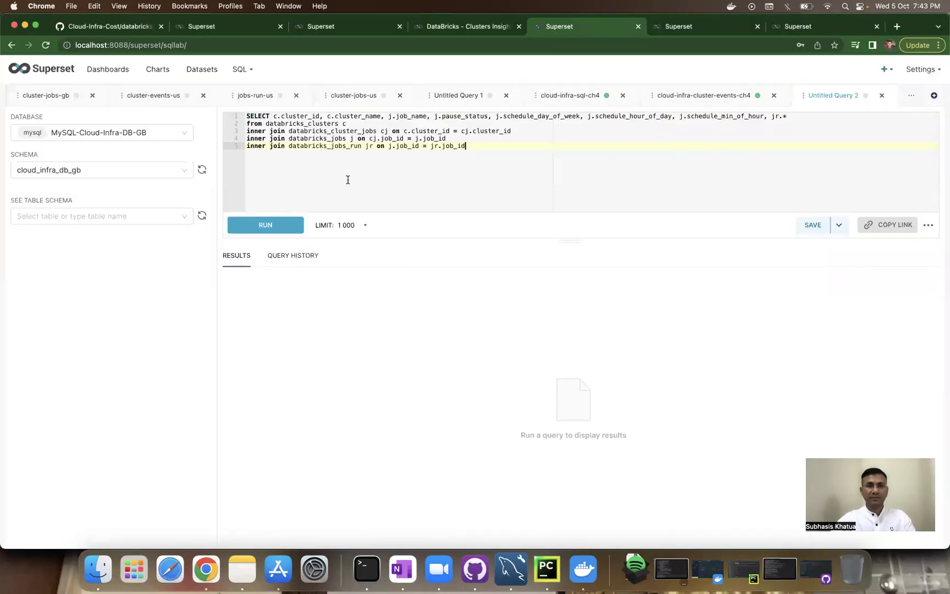
click(268, 228)
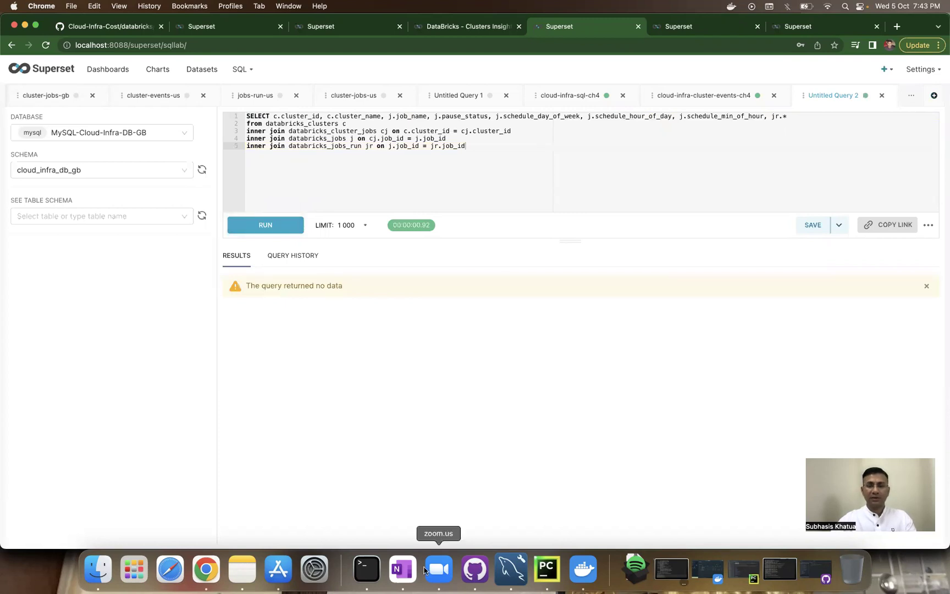
Step: Check the job run output in the PyCharm terminal and return to Superset
click(547, 570)
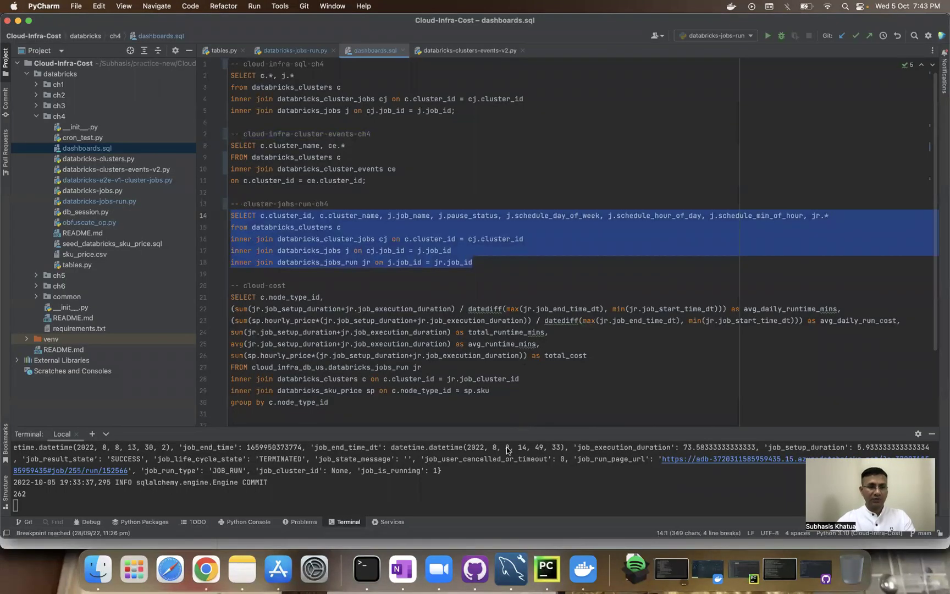
click(462, 478)
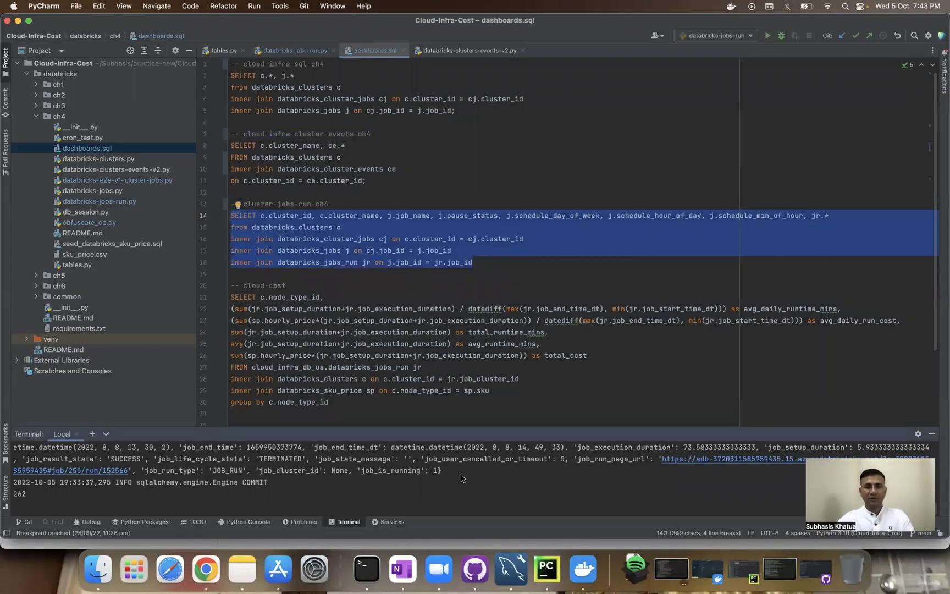
key(super+Tab)
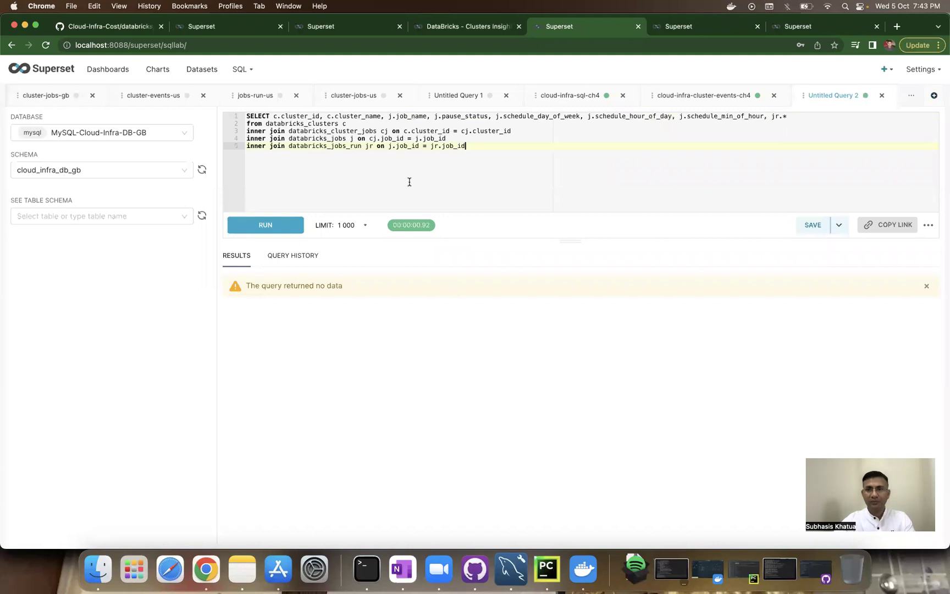
Step: Copy the cluster-jobs-run-ch4 name from the comment in dashboards.sql in PyCharm and save the Superset query under that name
click(548, 569)
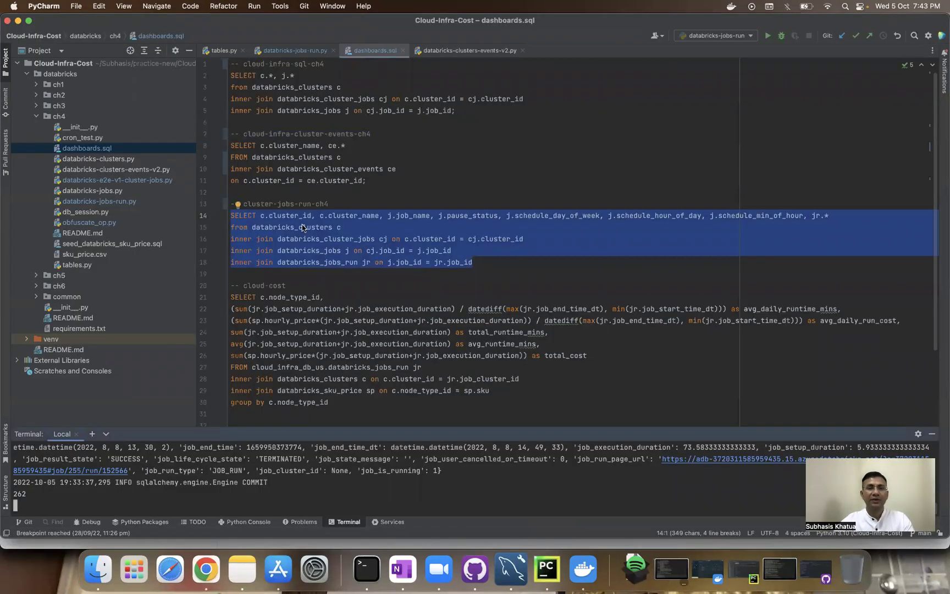
click(330, 204)
shift+click(245, 206)
key(cmd+c)
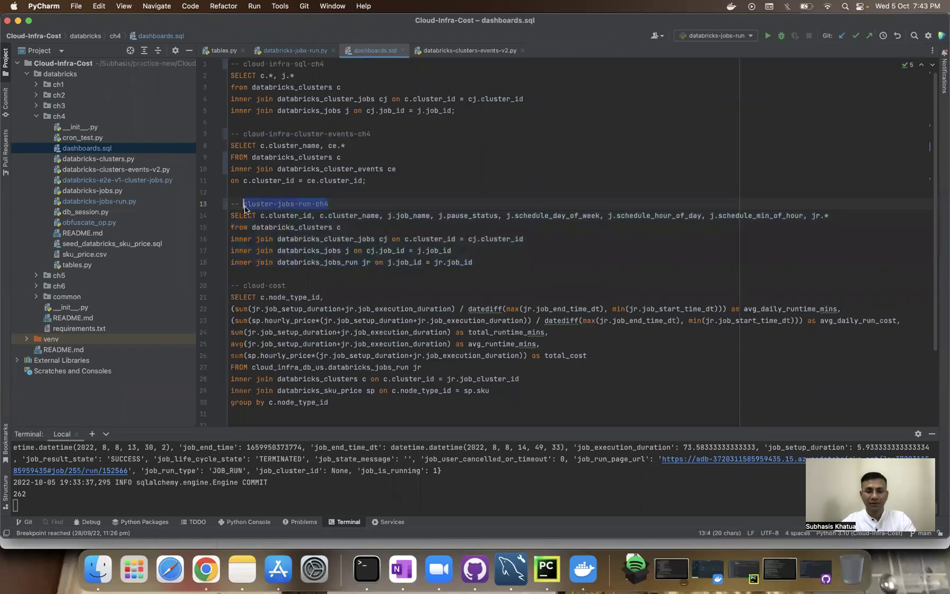
key(super+Tab)
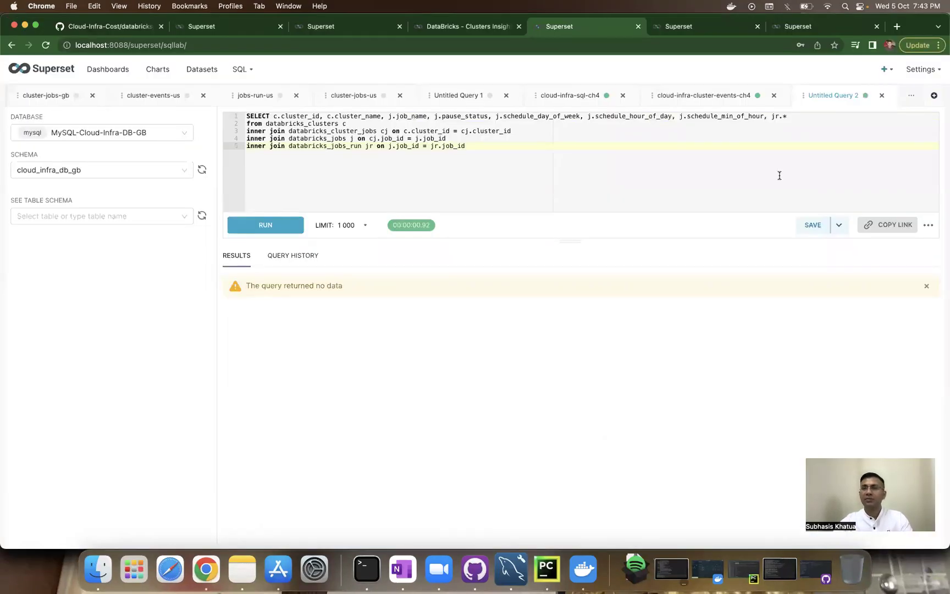
click(812, 224)
triple_click(343, 175)
key(cmd+v)
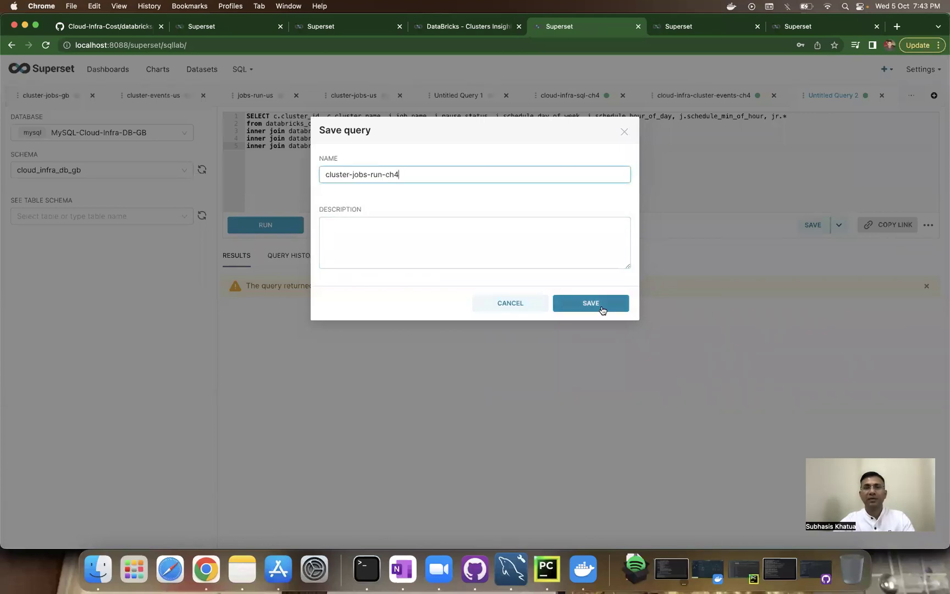
click(602, 309)
Step: Save the query as a new dataset named cluster-jobs-run-ch4-ds and explore it
click(844, 227)
click(837, 246)
key(super+a)
key(super+v)
text(-ds)
click(587, 237)
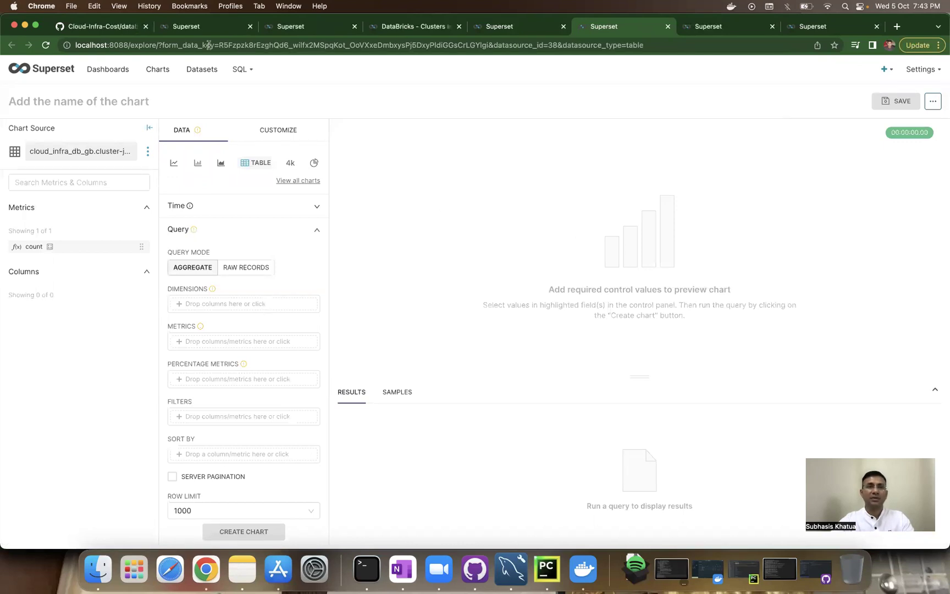
Step: Review the existing Cluster - Events v2 (GB) and Jobs Run Time (GB) charts and return to the cluster-jobs-run-ch4-ds chart page
click(191, 29)
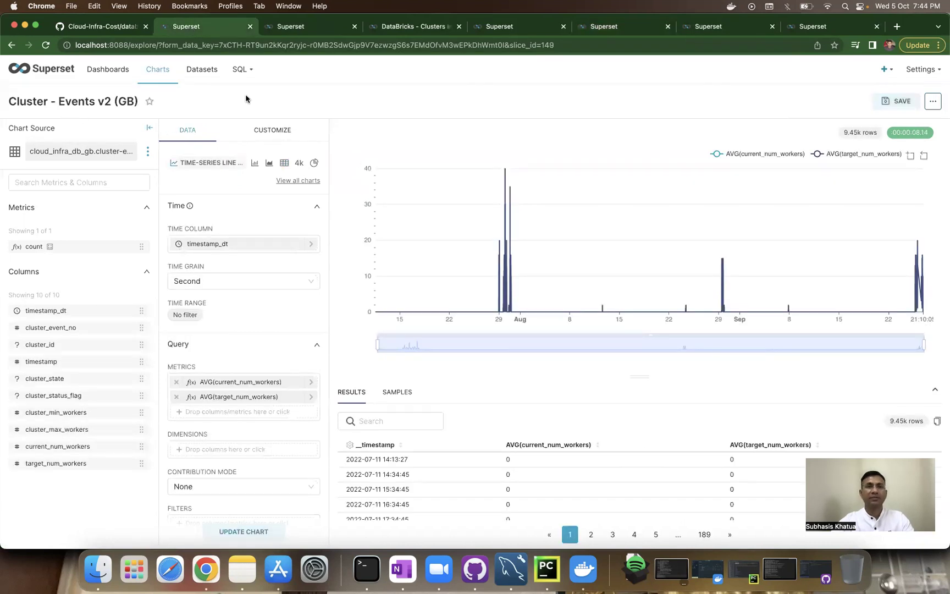
click(295, 34)
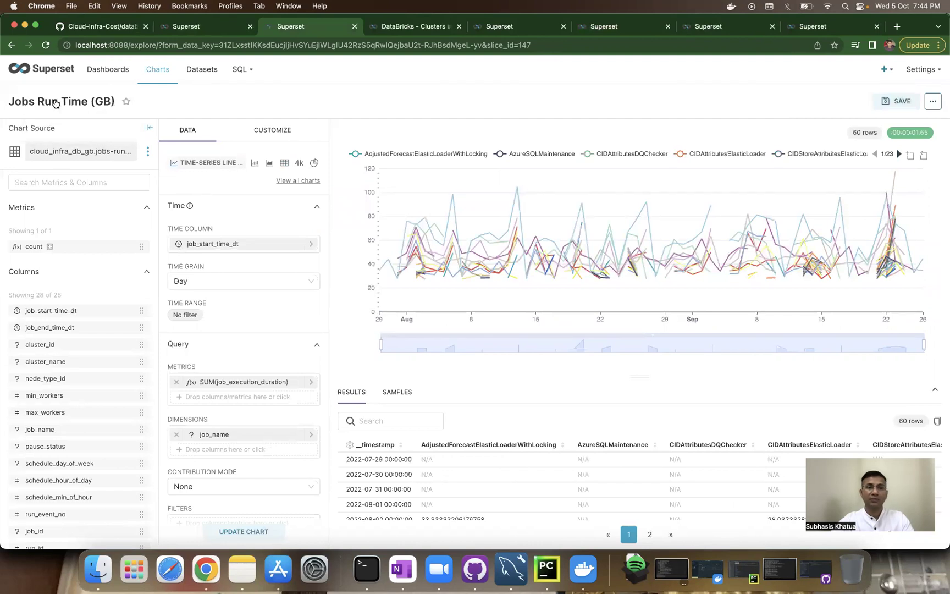
click(208, 30)
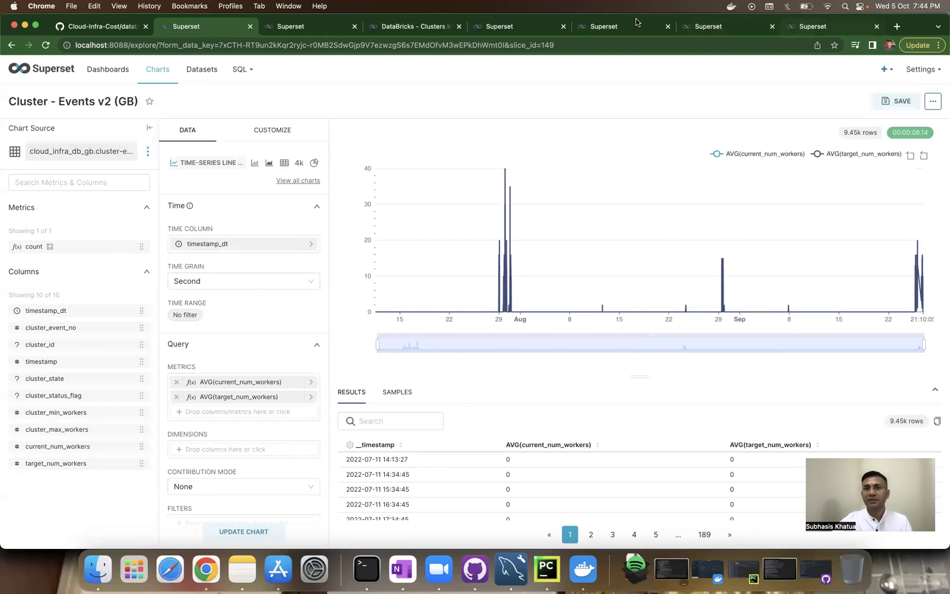
click(602, 30)
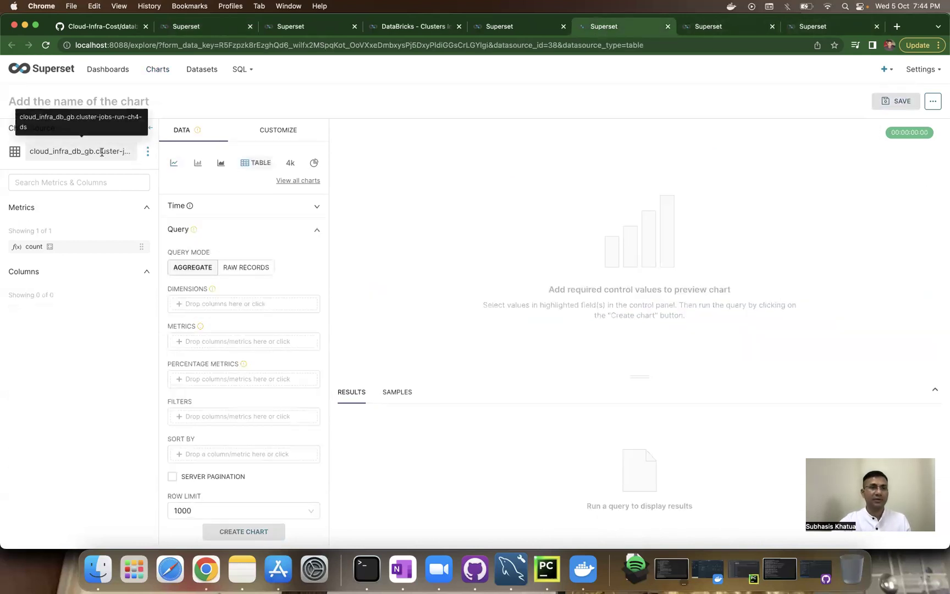
Step: Switch to the unsaved chart on the cloud-infra-cluster-events-ch4-ds dataset and change its type to a time-series line chart
click(698, 29)
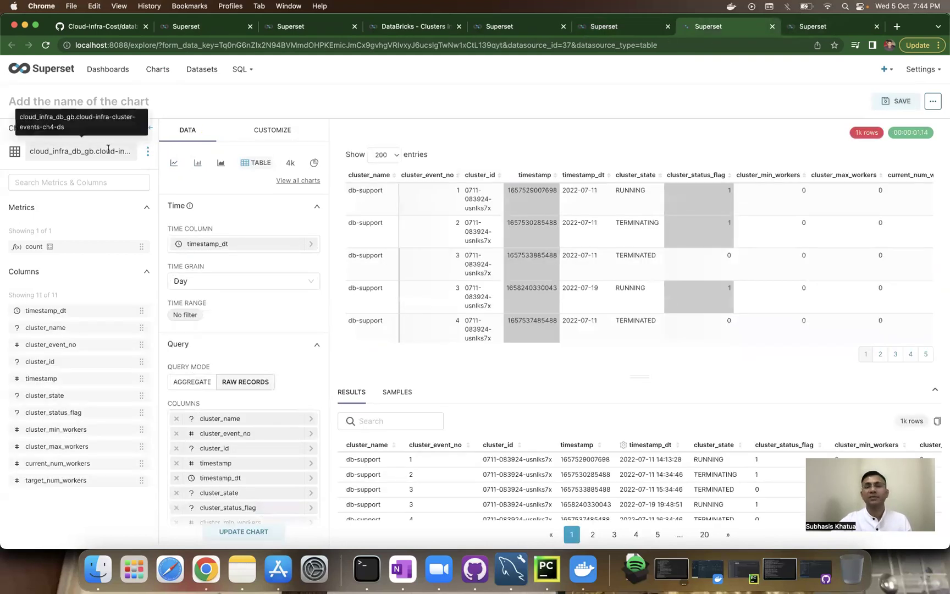
click(175, 165)
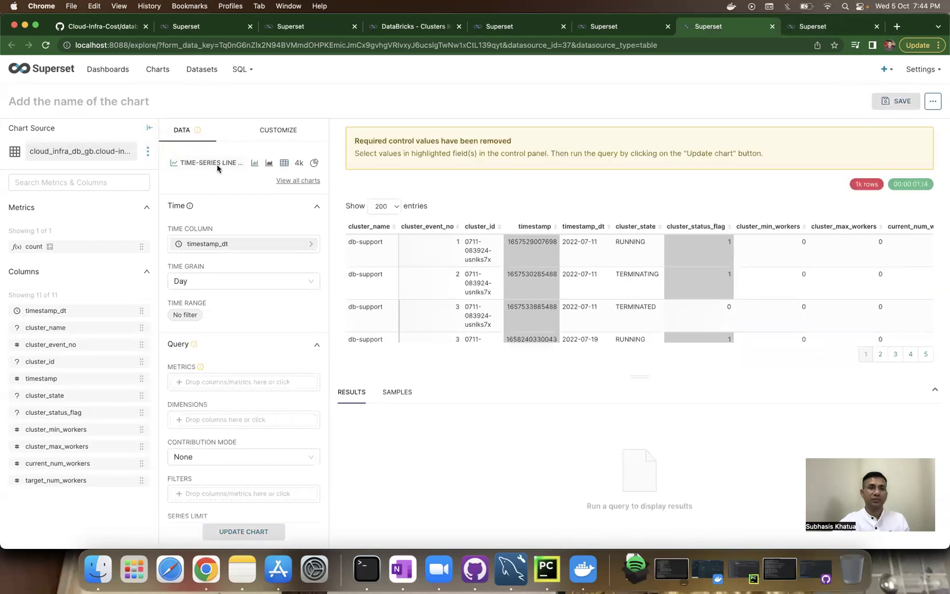
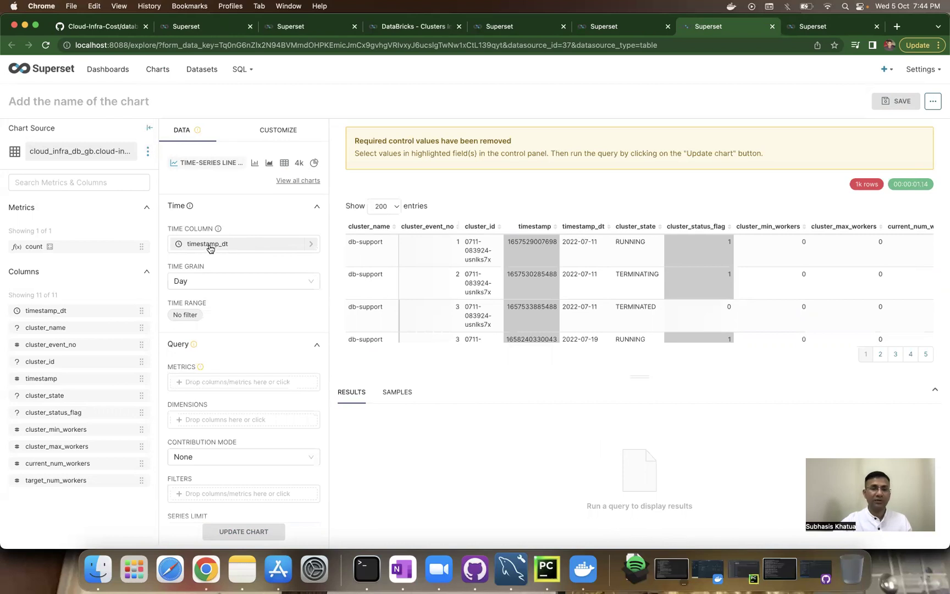
click(211, 247)
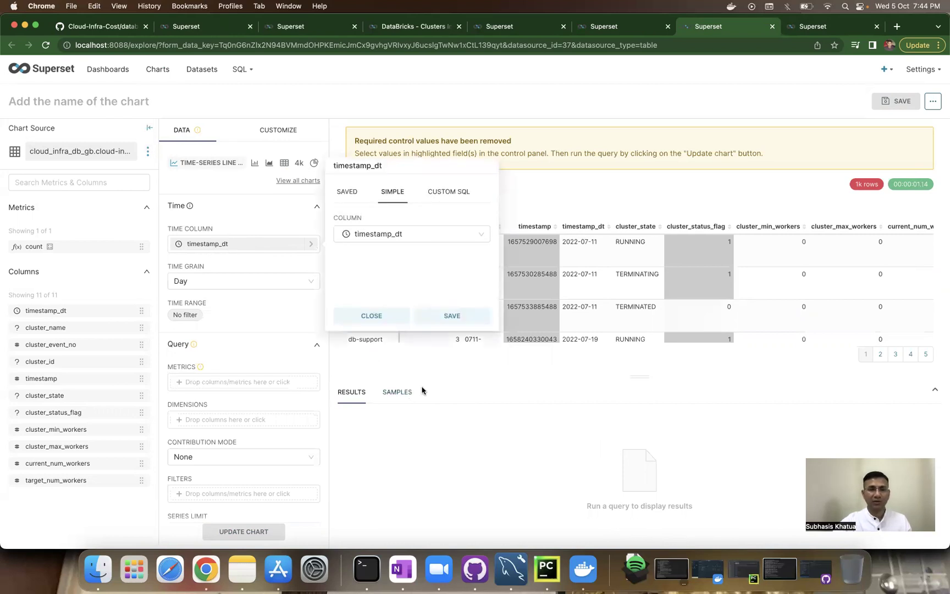
click(439, 374)
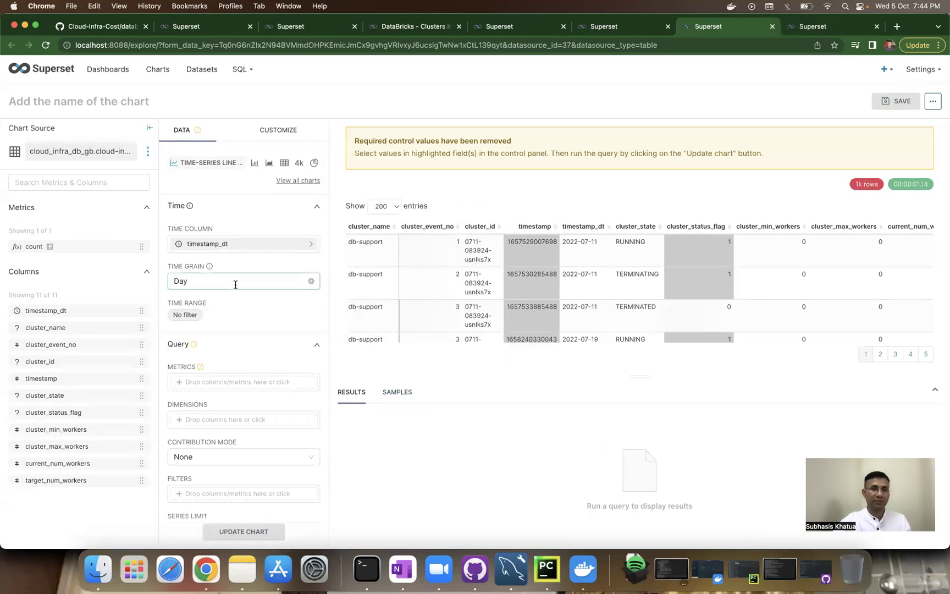
Step: Following the Cluster - Events v2 (GB) reference chart, add current_num_workers with the AVG aggregate as a metric to the new chart
scroll(220, 275, down, 1)
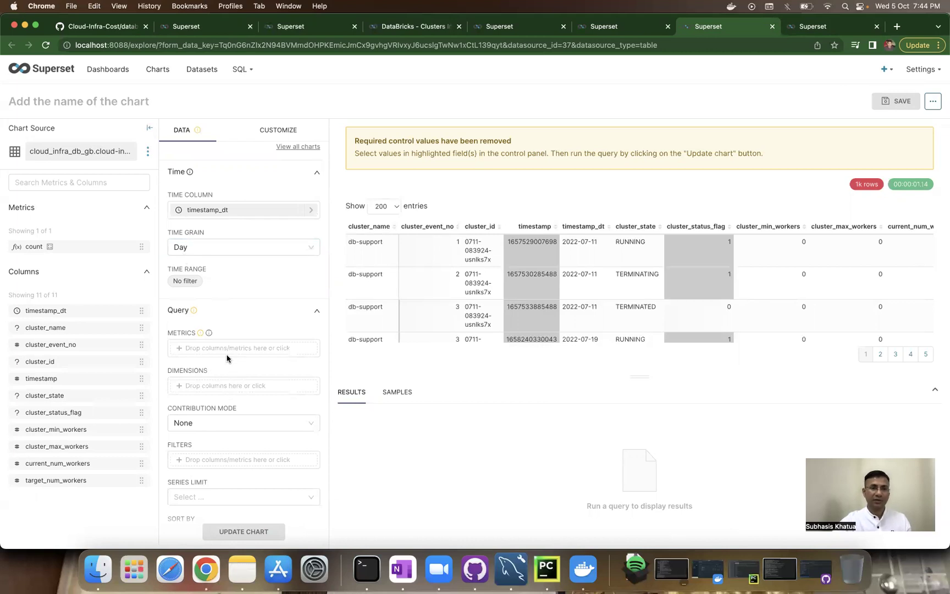
click(193, 31)
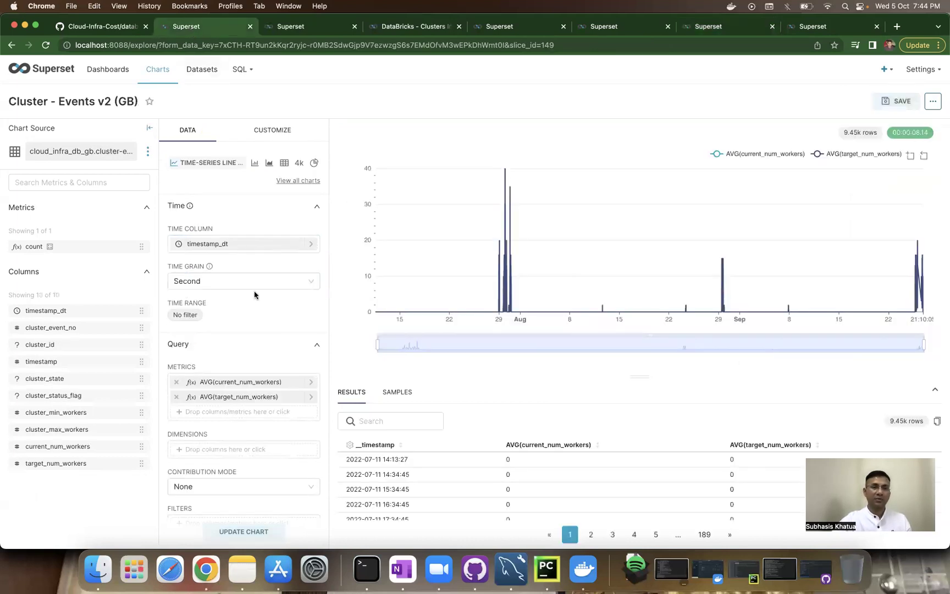
scroll(254, 297, down, 3)
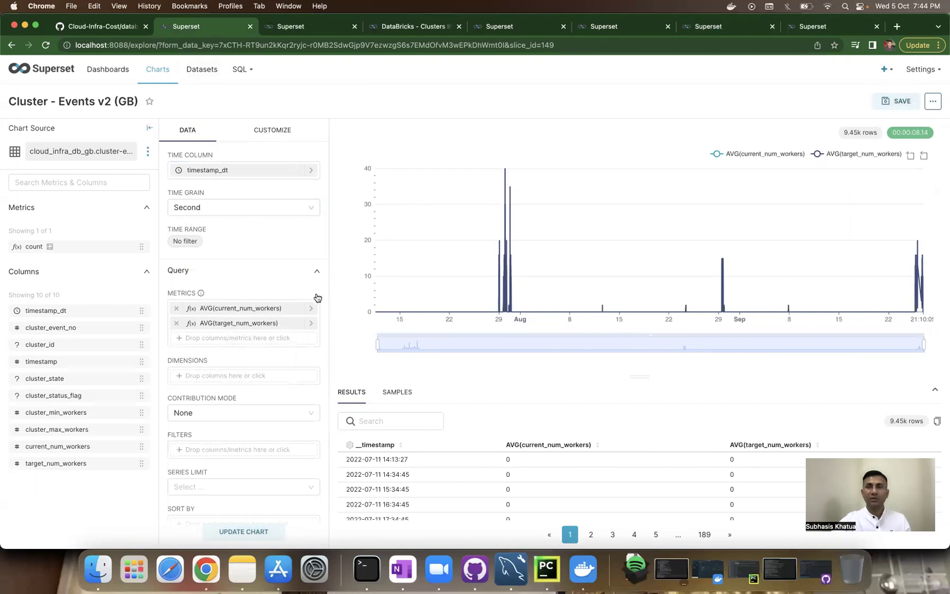
click(728, 27)
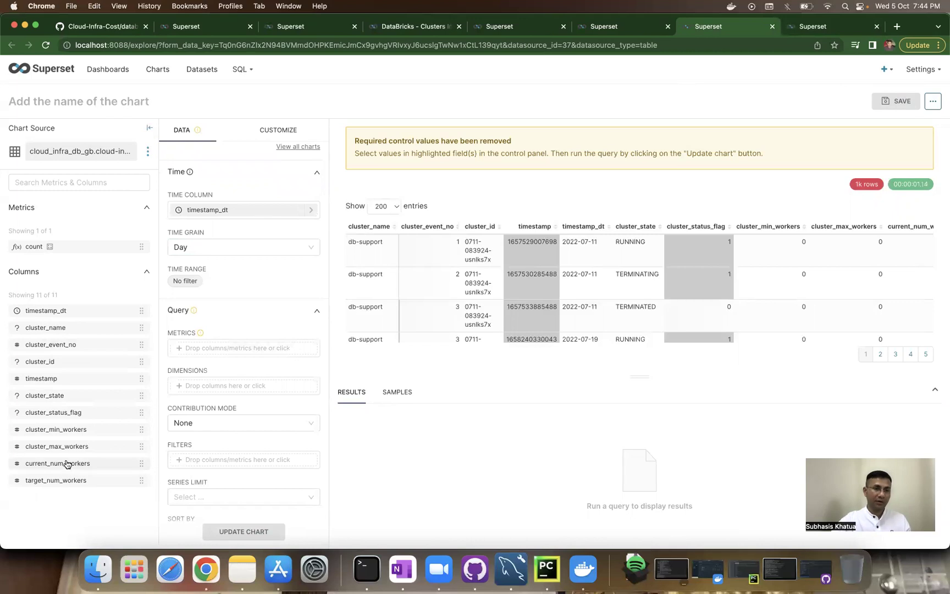
drag(66, 467, 215, 349)
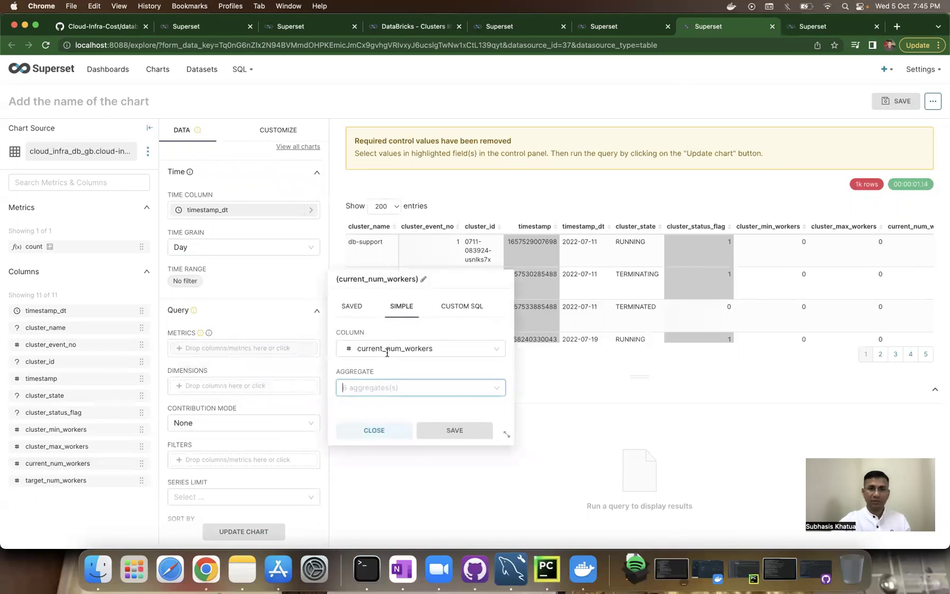
click(393, 387)
click(362, 408)
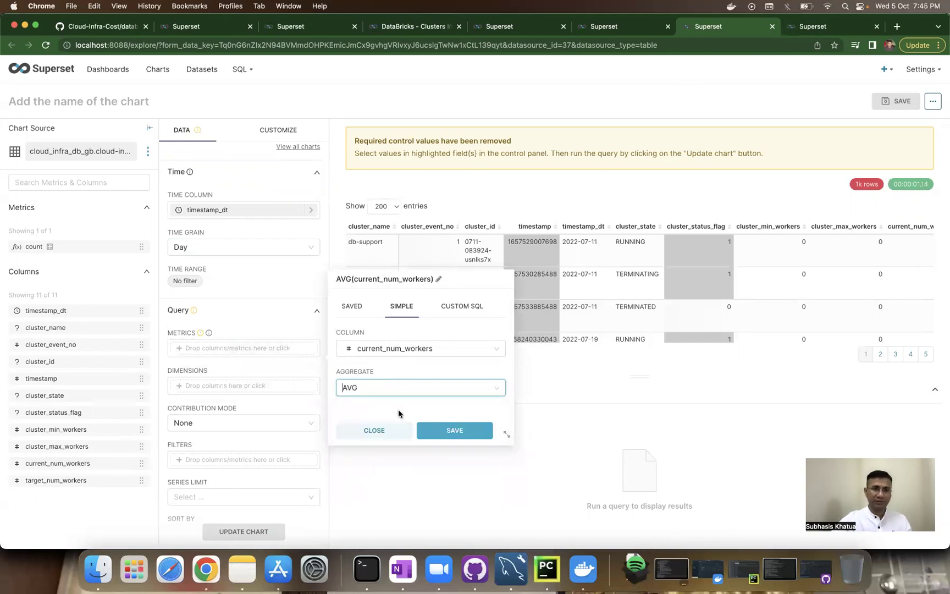
click(452, 431)
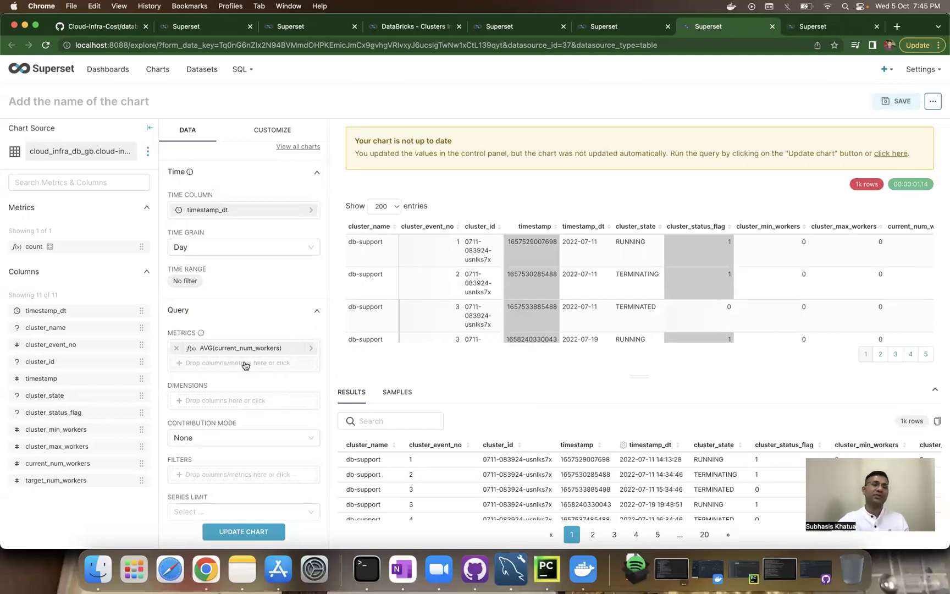
Step: Set the new chart's time grain to Second, matching the reference chart
click(192, 26)
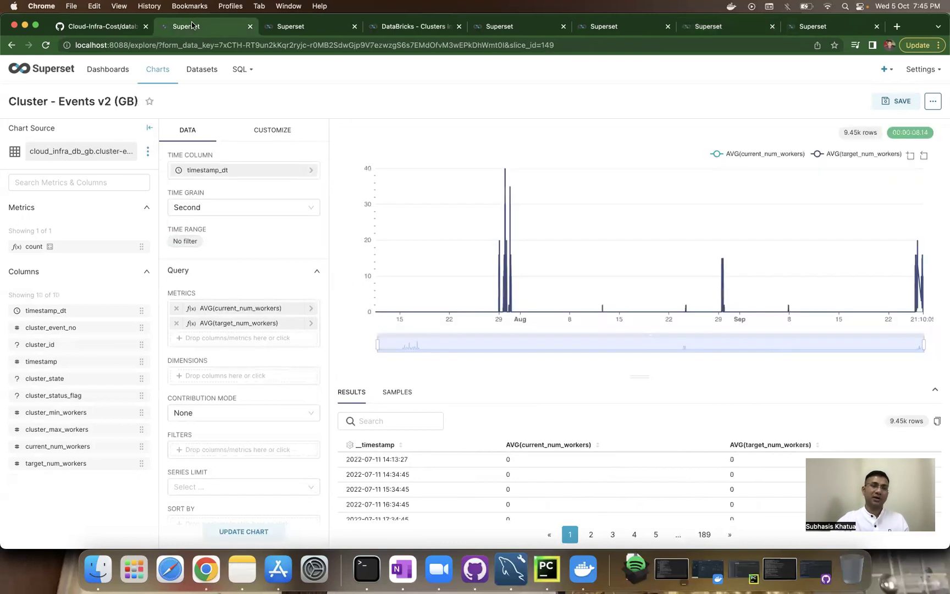
click(717, 32)
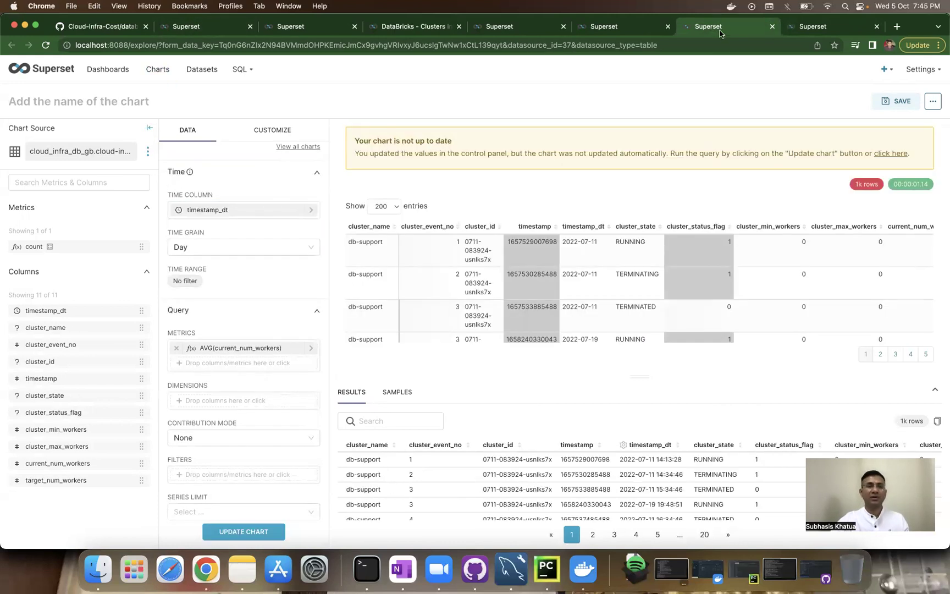
click(187, 247)
click(192, 302)
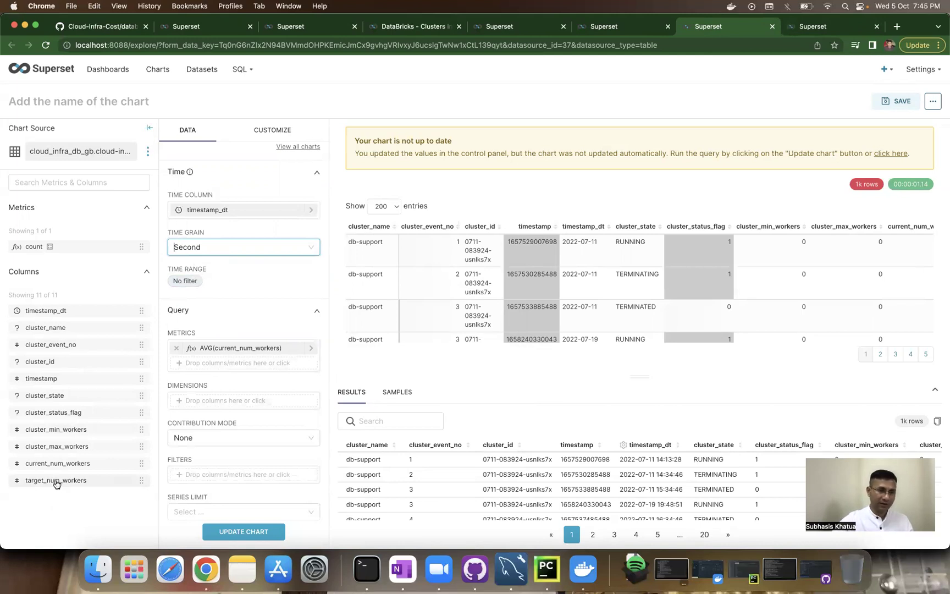
Step: Add target_num_workers with the AVG aggregate as the second metric
drag(55, 483, 232, 365)
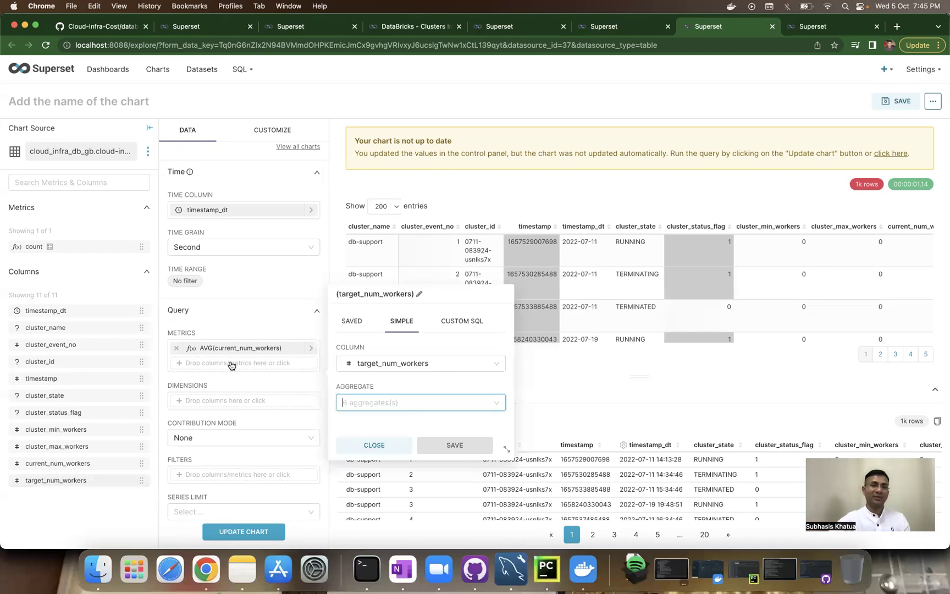
click(372, 401)
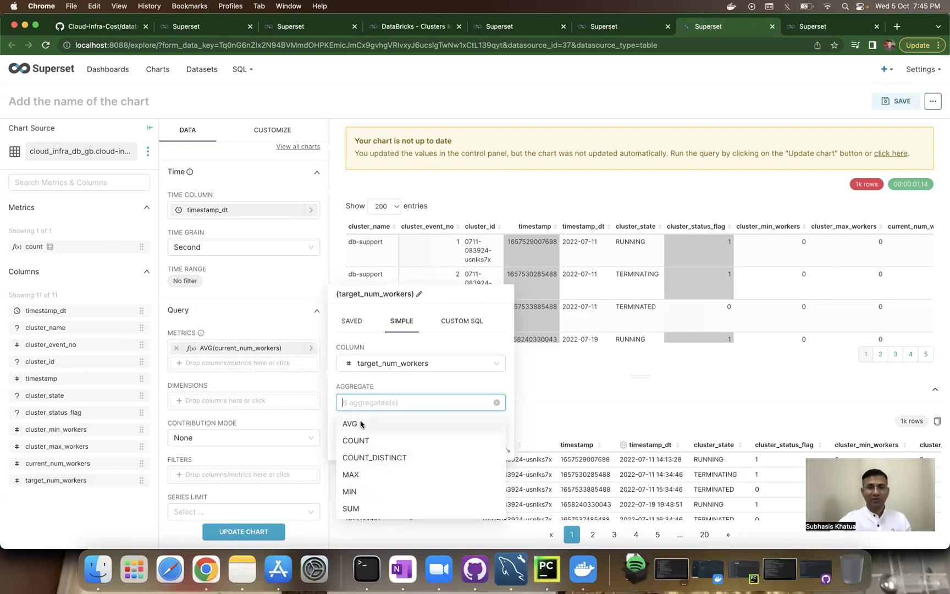
click(360, 424)
click(455, 445)
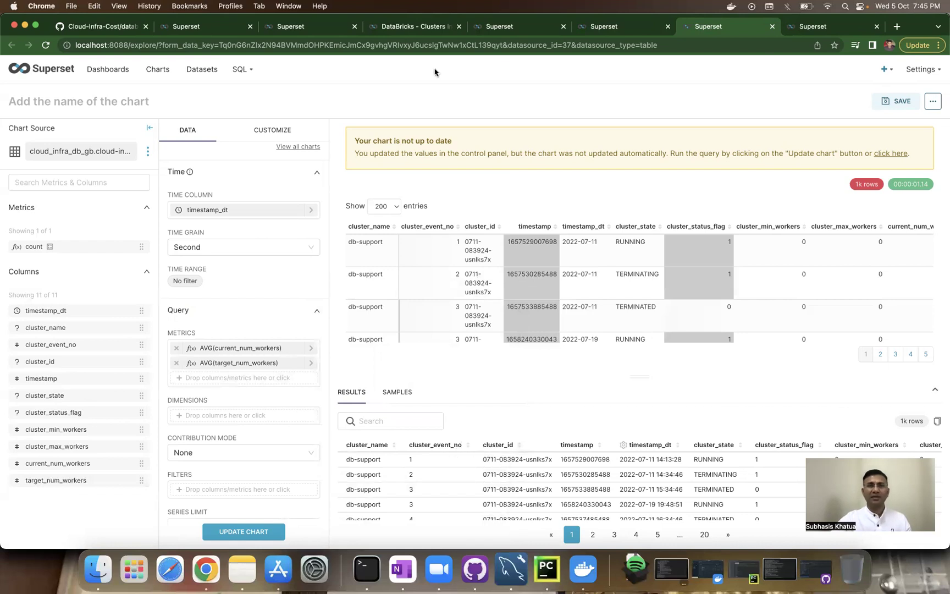
Step: Check the reference chart's query settings and set the new chart's row limit to 50000
click(197, 34)
scroll(274, 325, down, 5)
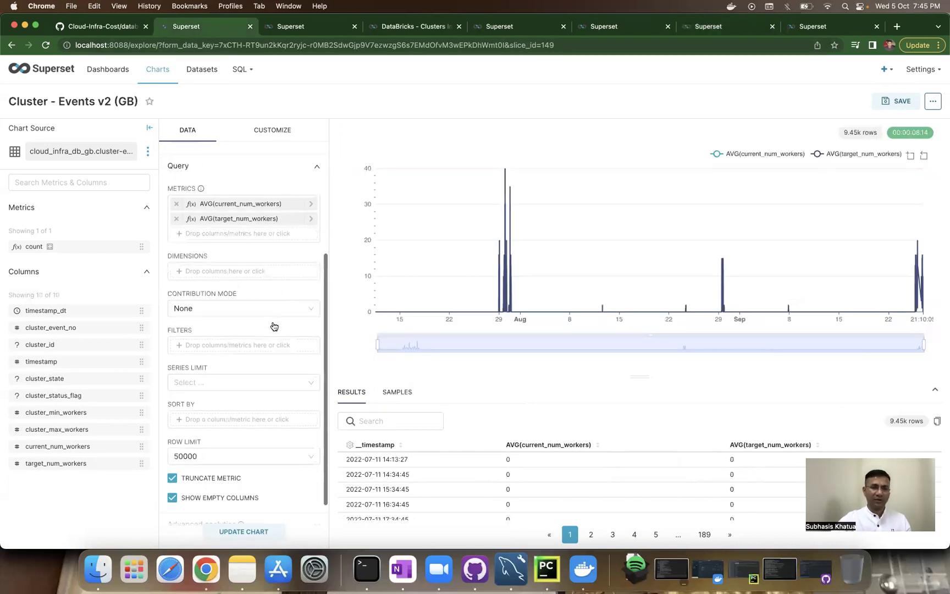
click(729, 29)
scroll(250, 418, down, 4)
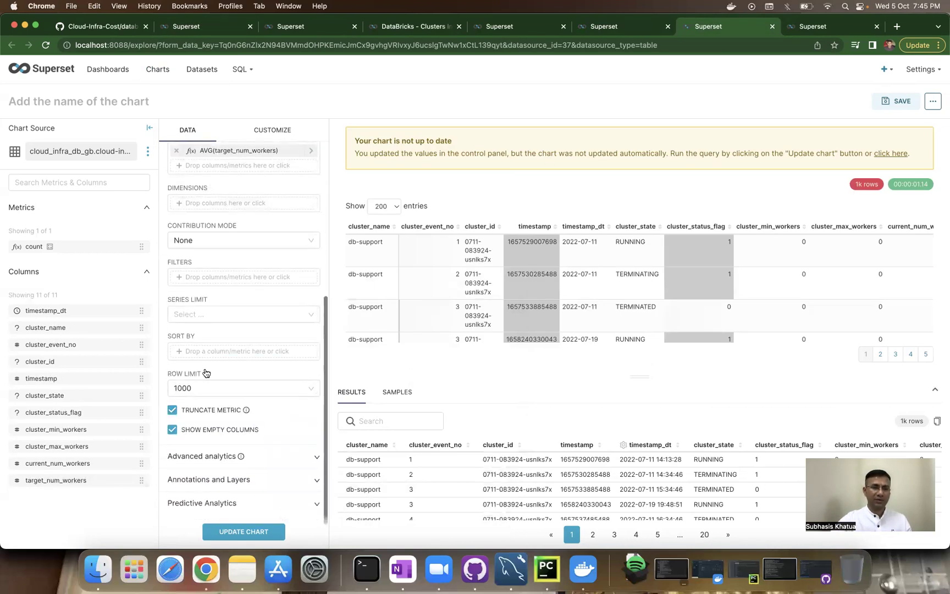
click(205, 389)
scroll(208, 500, down, 2)
click(187, 528)
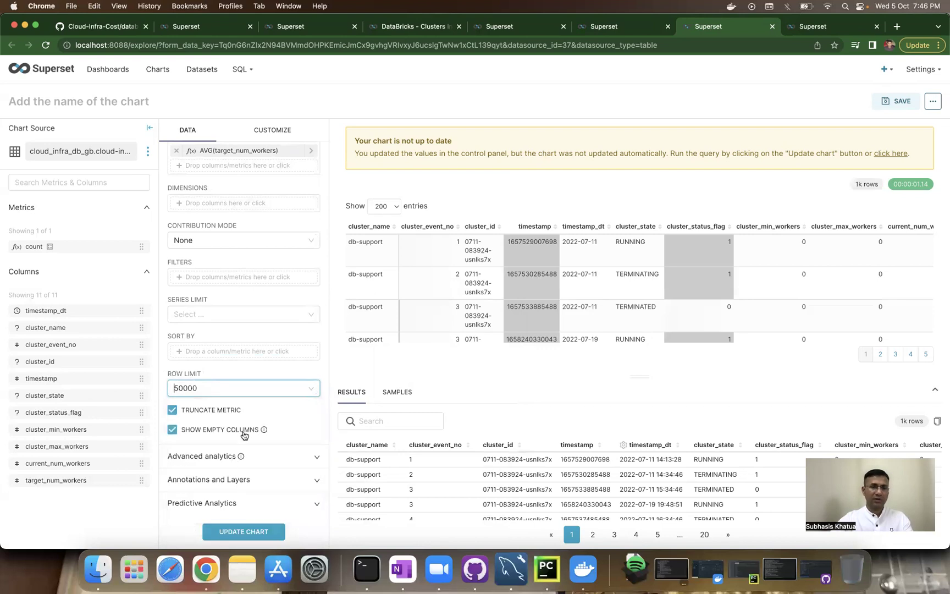
Step: Compare the reference chart's customization options and enable Data Zoom on the new chart
click(201, 30)
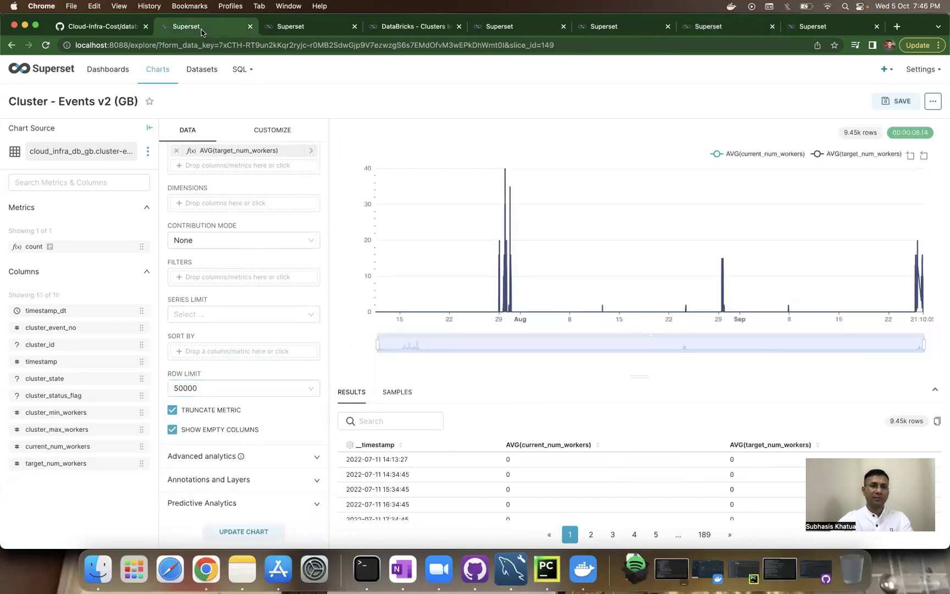
click(270, 129)
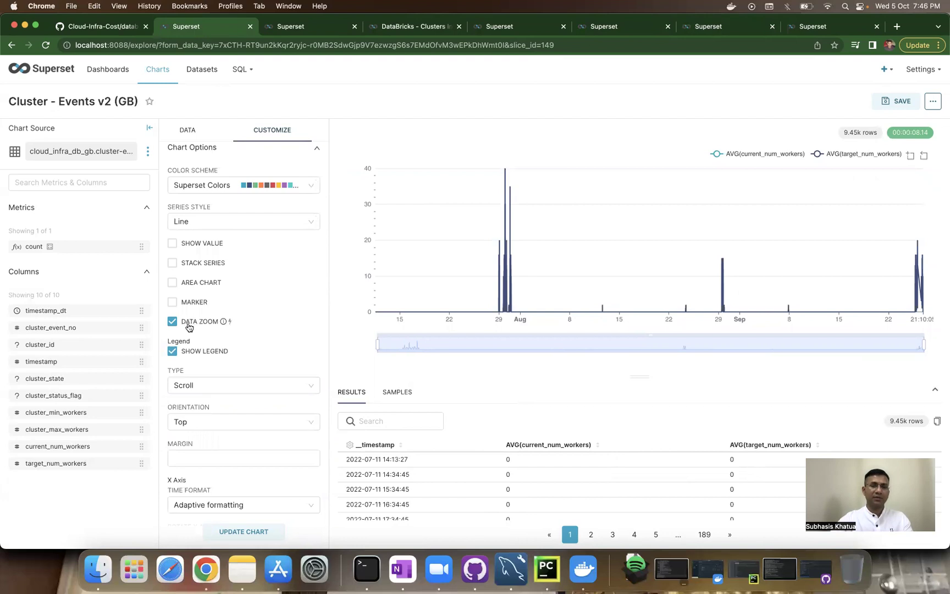
click(709, 33)
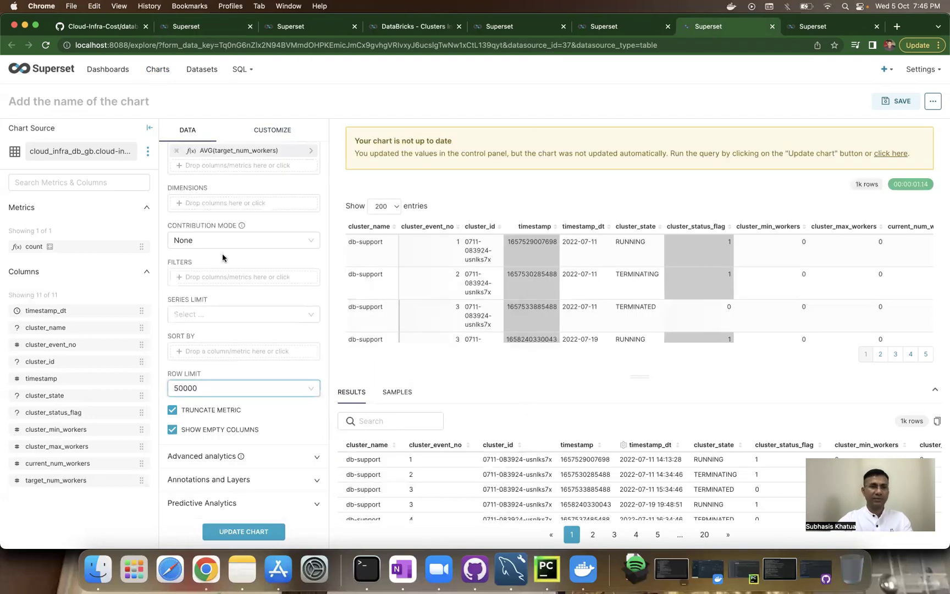
click(266, 129)
click(172, 321)
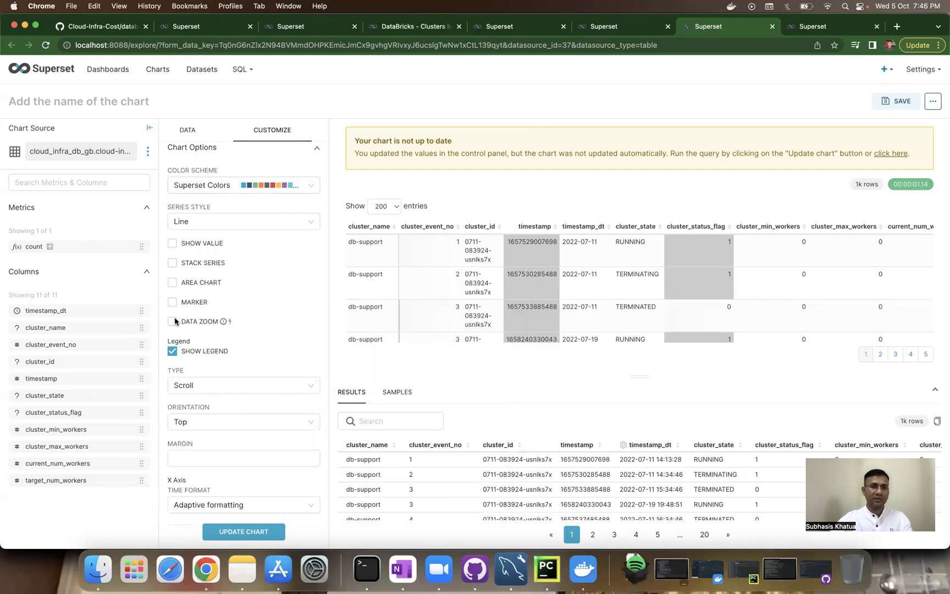
Step: Review the remaining legend, axis and tooltip options and update the chart with the new settings
scroll(282, 374, down, 2)
scroll(283, 374, down, 8)
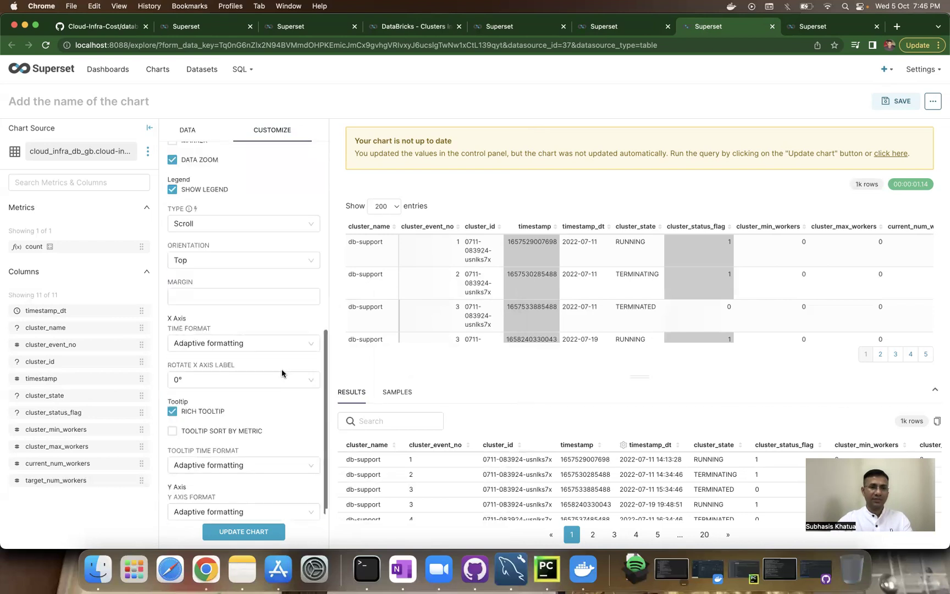
click(224, 533)
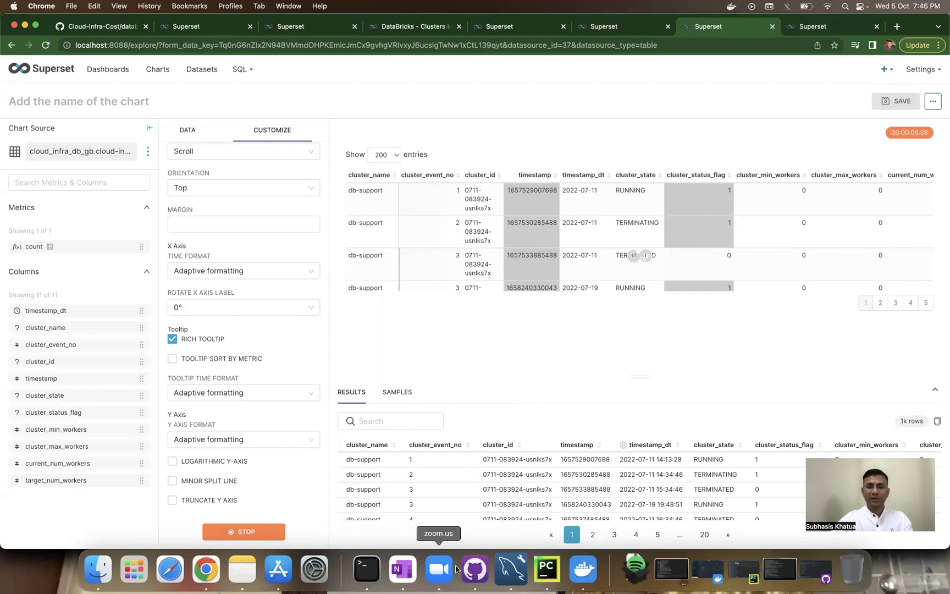
Step: Check the job run script's terminal output in PyCharm and return to the Superset chart
click(548, 569)
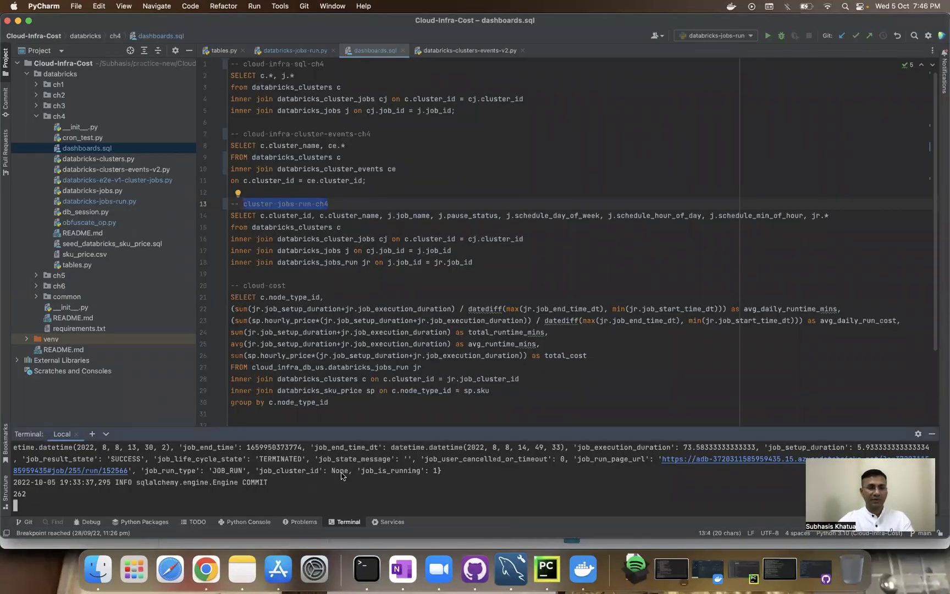
double_click(18, 495)
key(super+Tab)
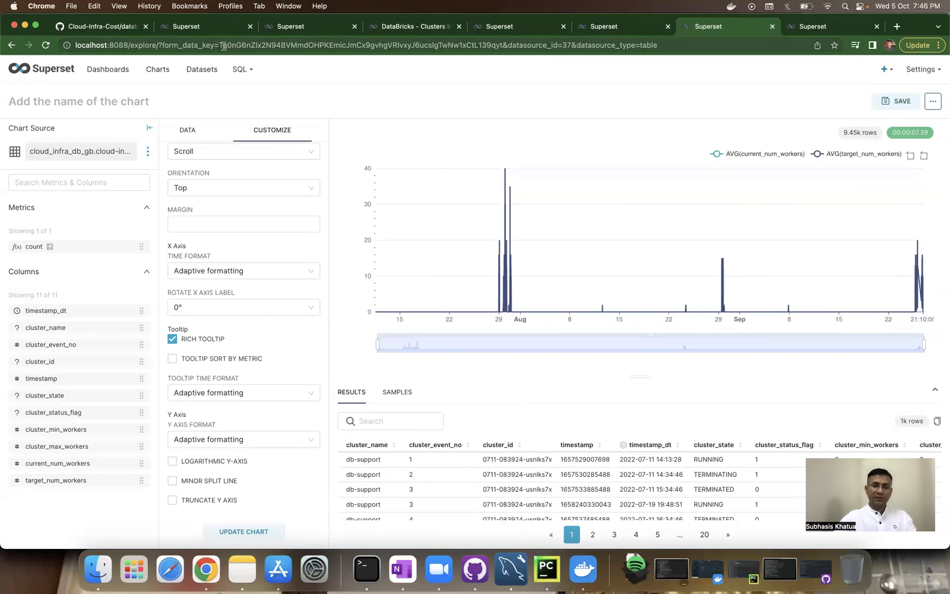
text(DataB)
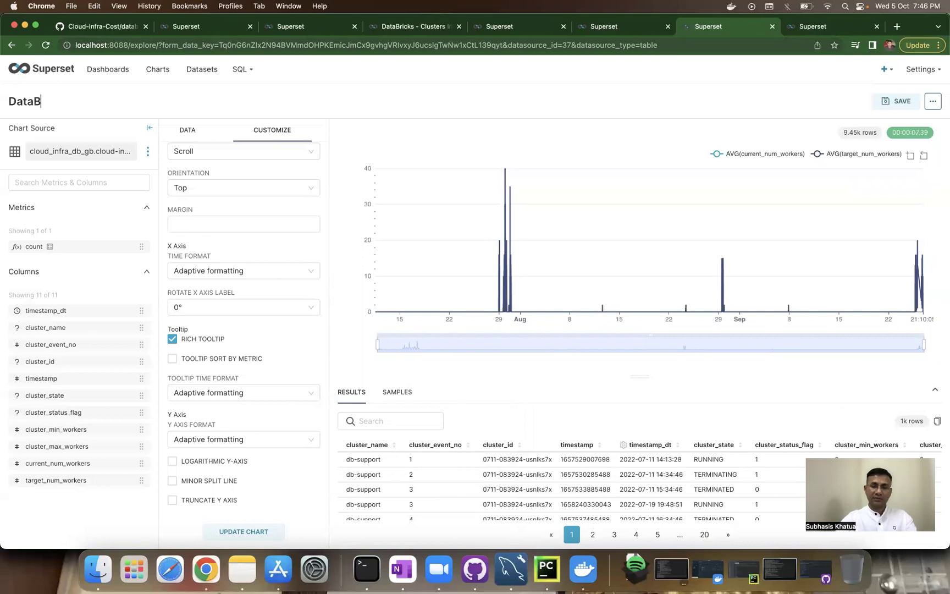
key(BackSpace)
key(BackSpace)
key(BackSpace)
key(BackSpace)
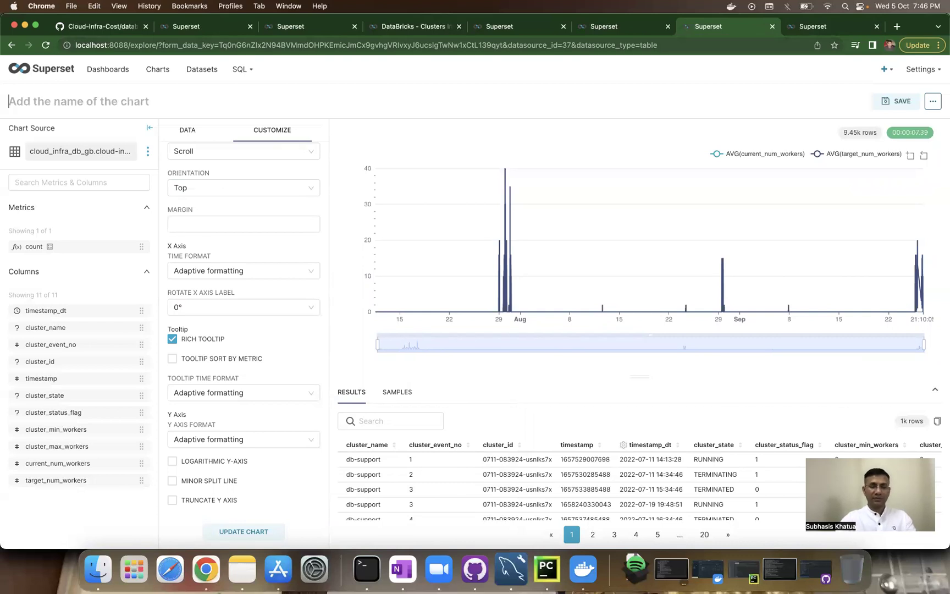
Step: Name the new chart "Cluster Events (Ch4)" and save it without adding it to a dashboard
text(Cl)
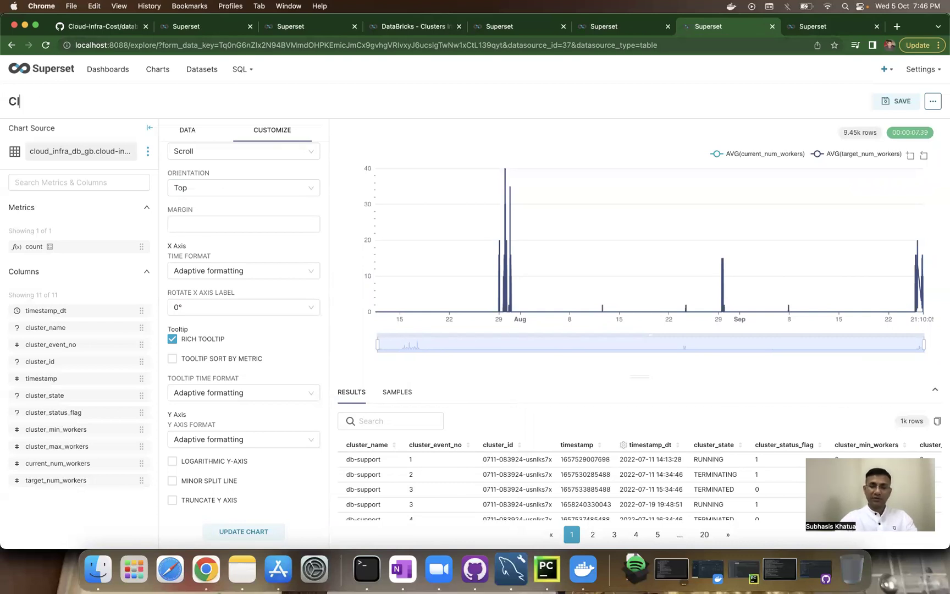
text(uster Events )
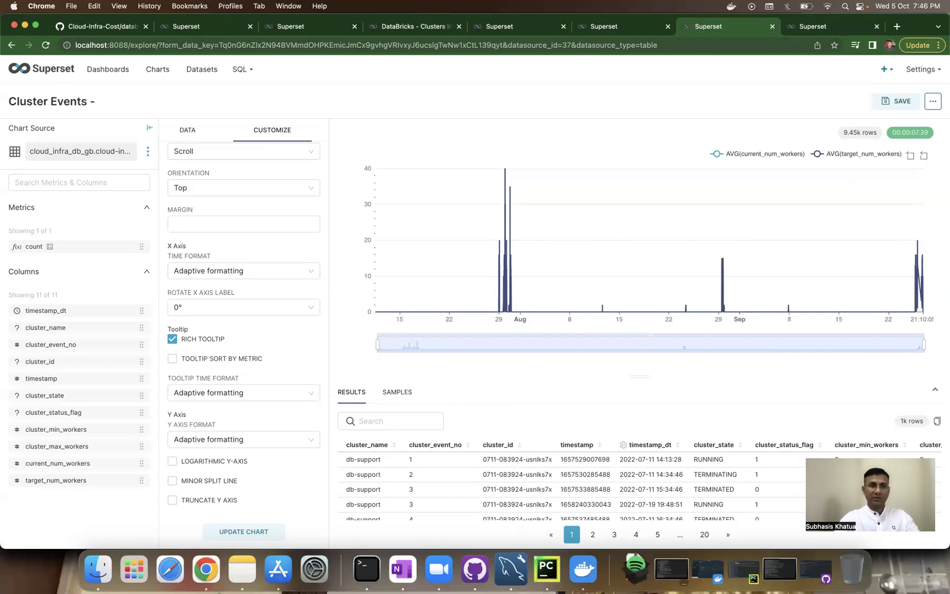
text((Ch4)
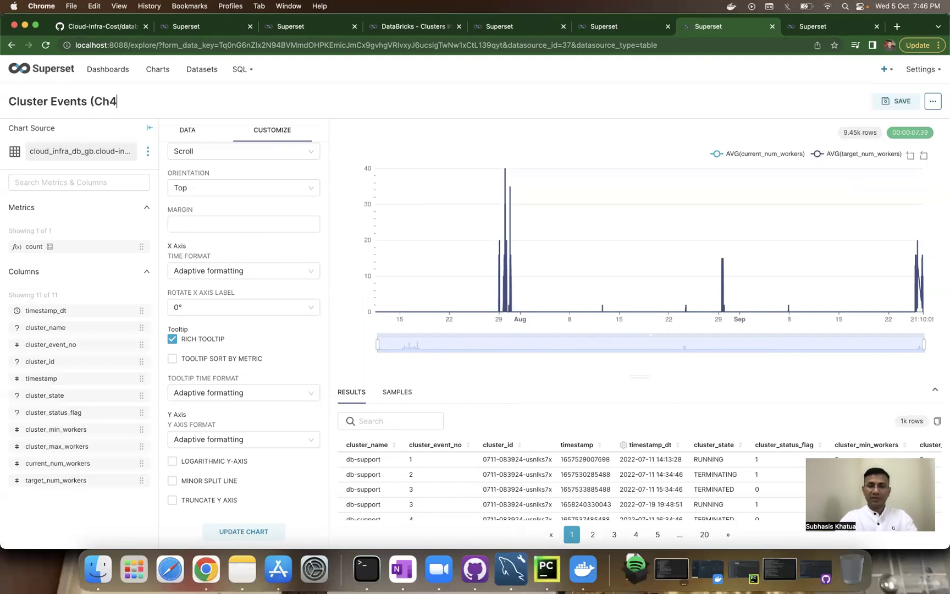
click(893, 101)
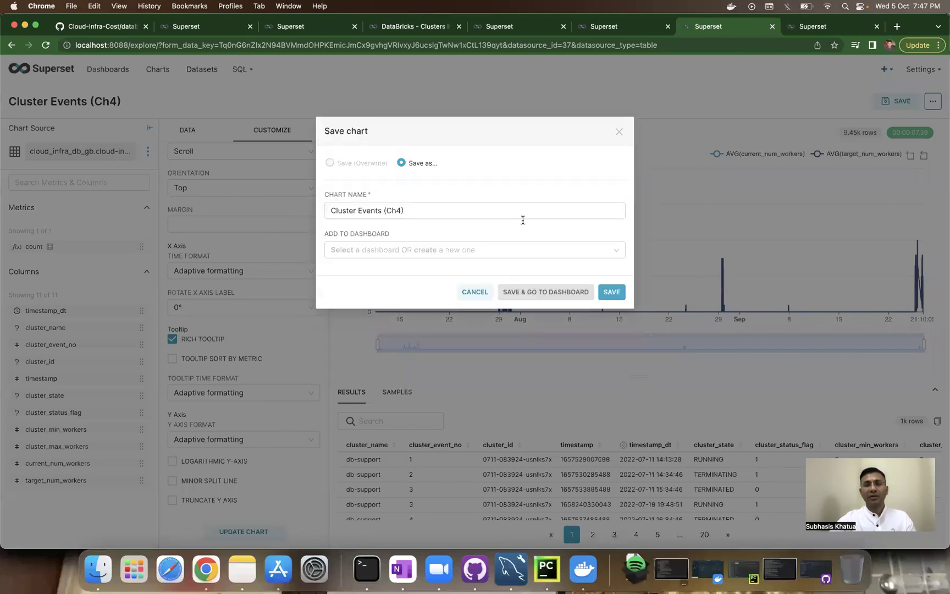
click(608, 291)
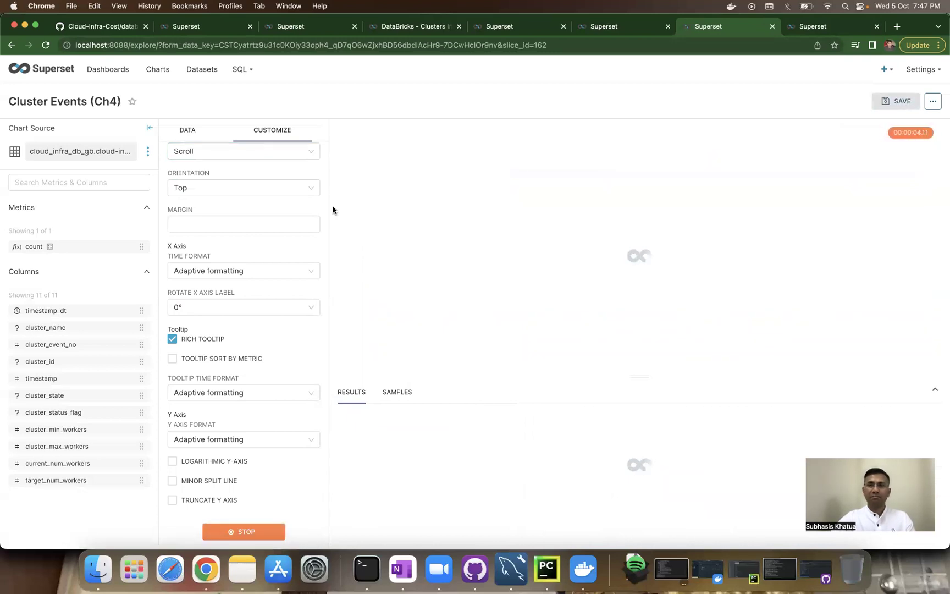
Step: Create a new dashboard from the dashboards list, checking the saved Cluster Events chart while it loads
click(809, 26)
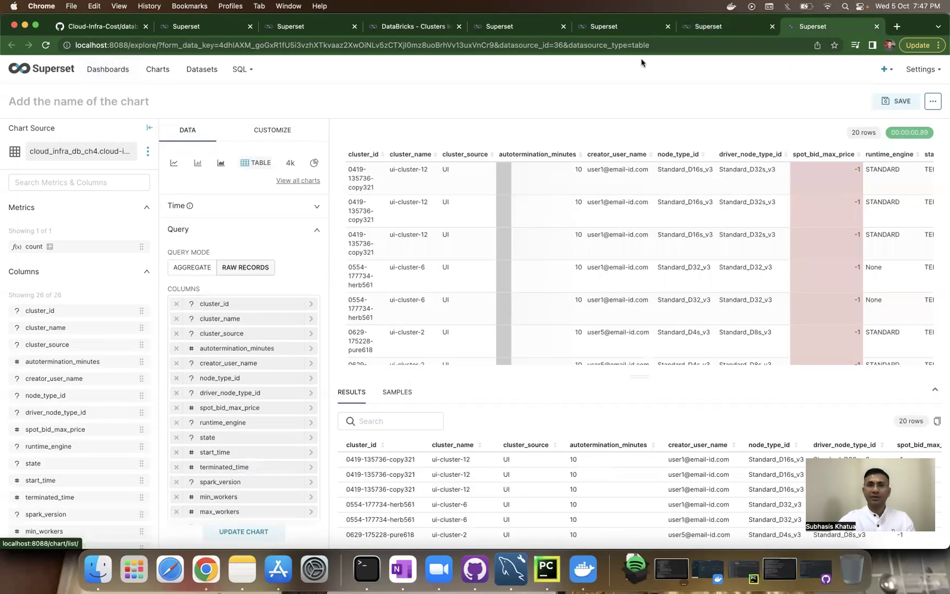
click(625, 32)
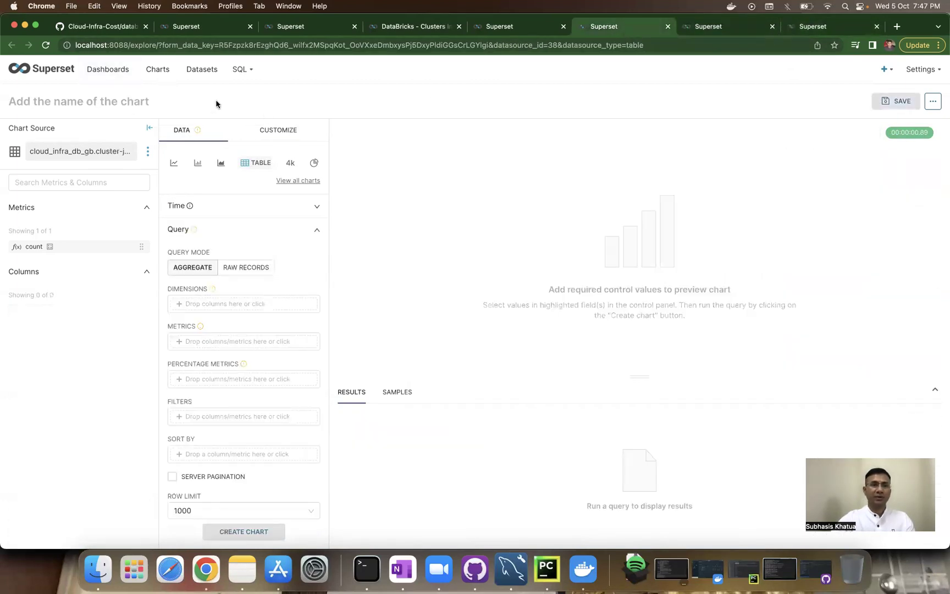
click(110, 72)
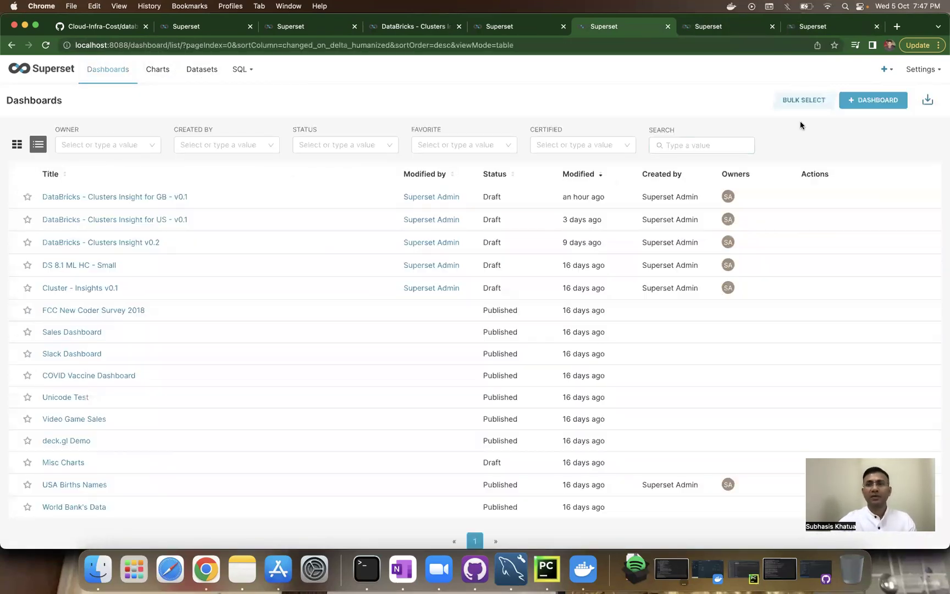
click(866, 100)
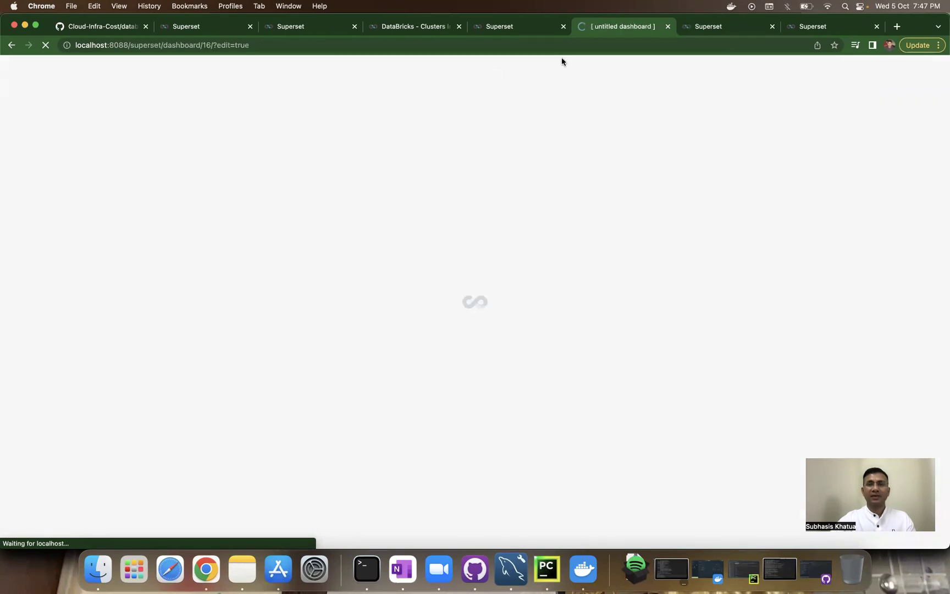
click(722, 31)
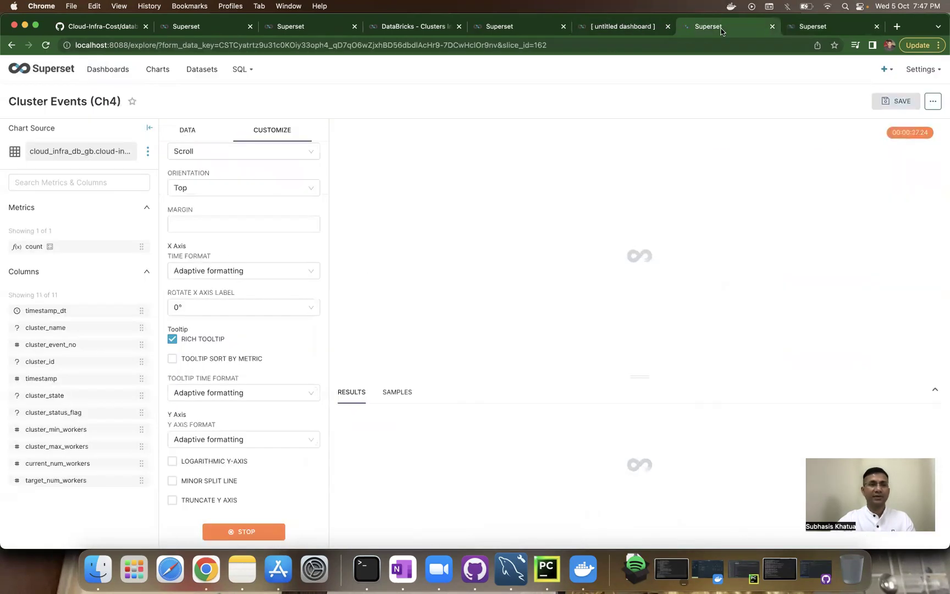
click(613, 31)
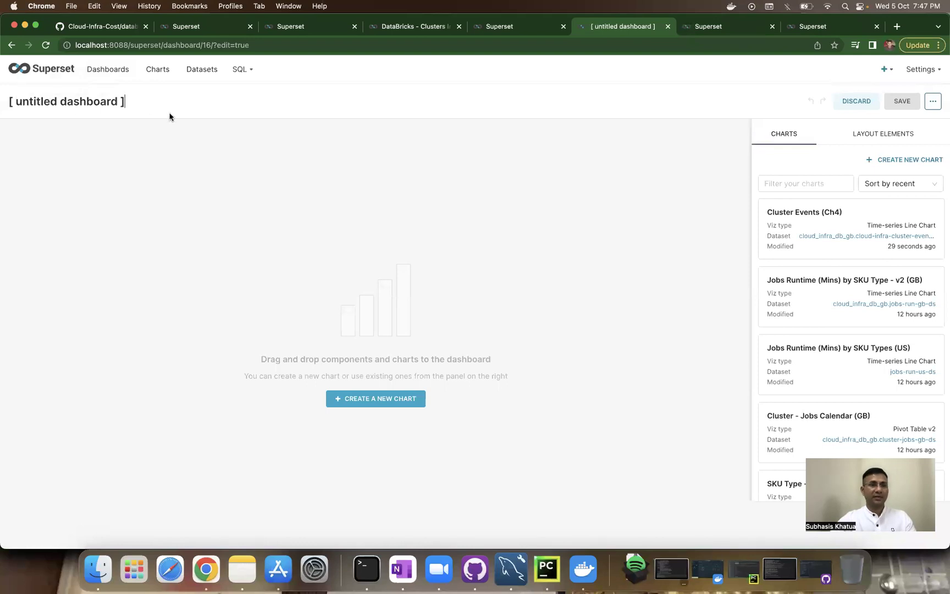
Step: Title the new dashboard "DataBricks - Cluster Events (Ch4) - v0.1"
key(super+a)
text(Da)
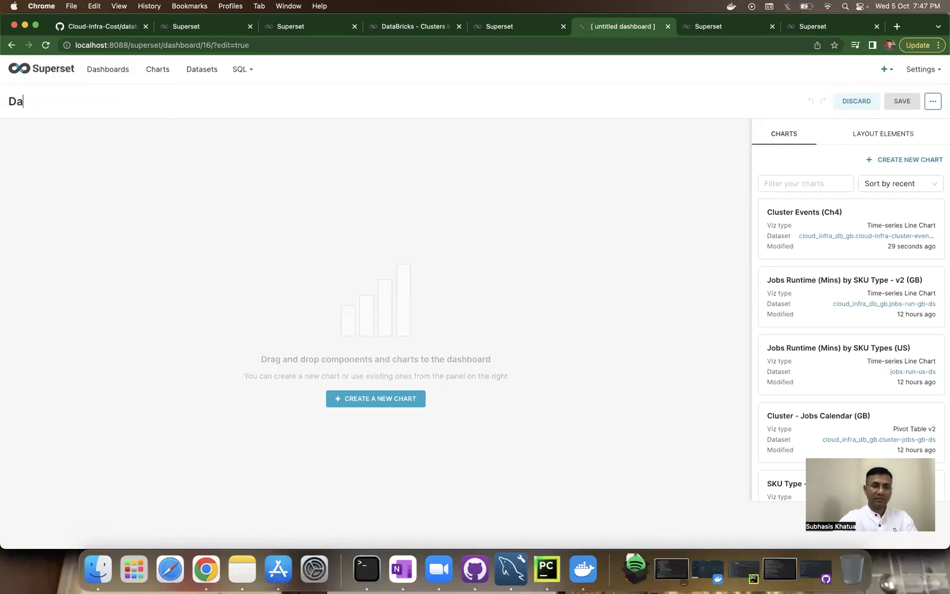
text(taBri)
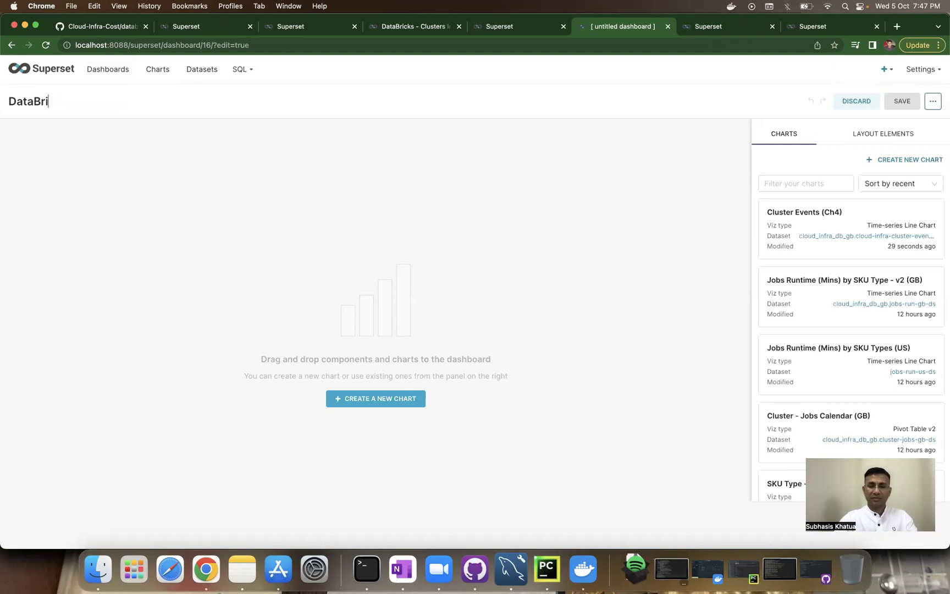
text(cks - Cluster Events)
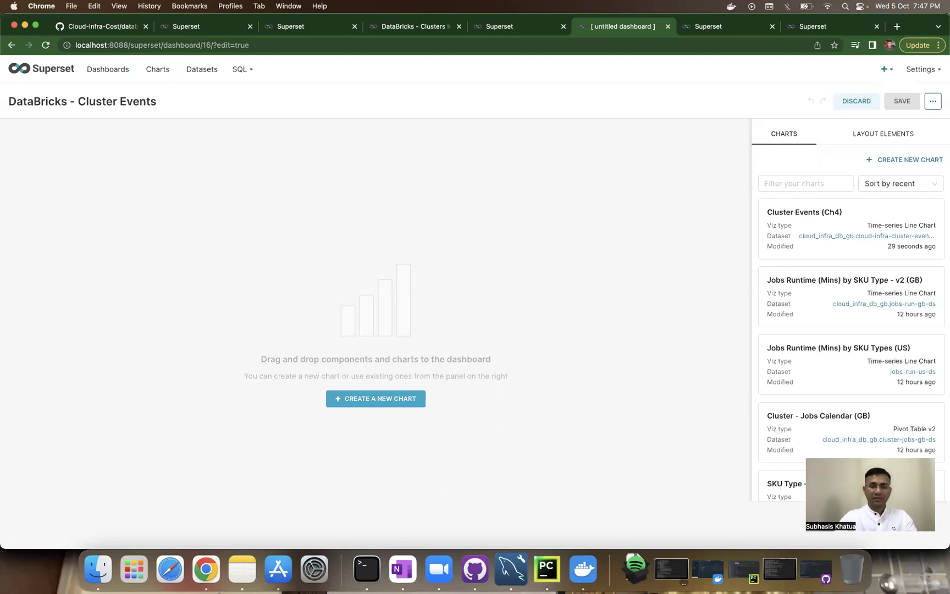
text( (Ch)
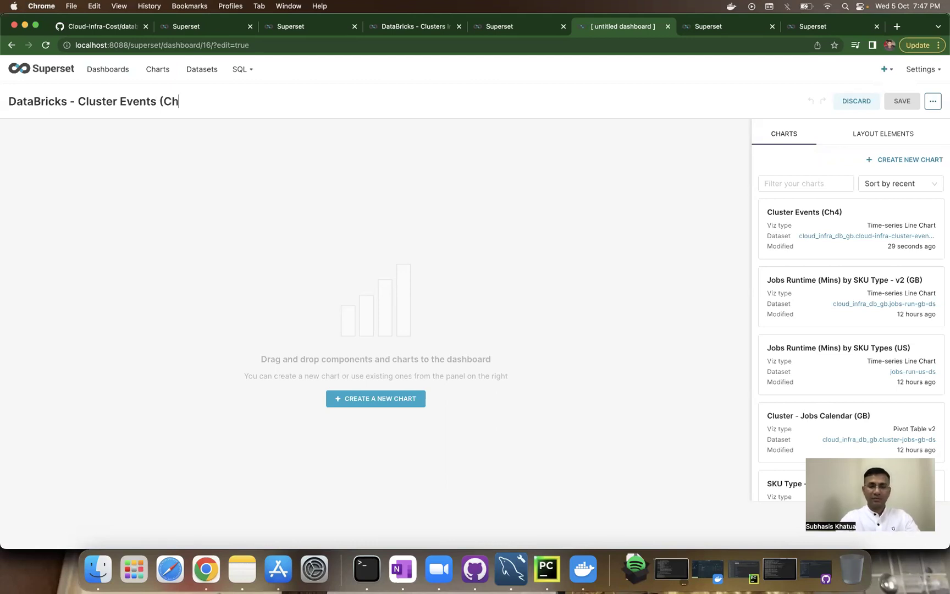
text(4) - V0.1)
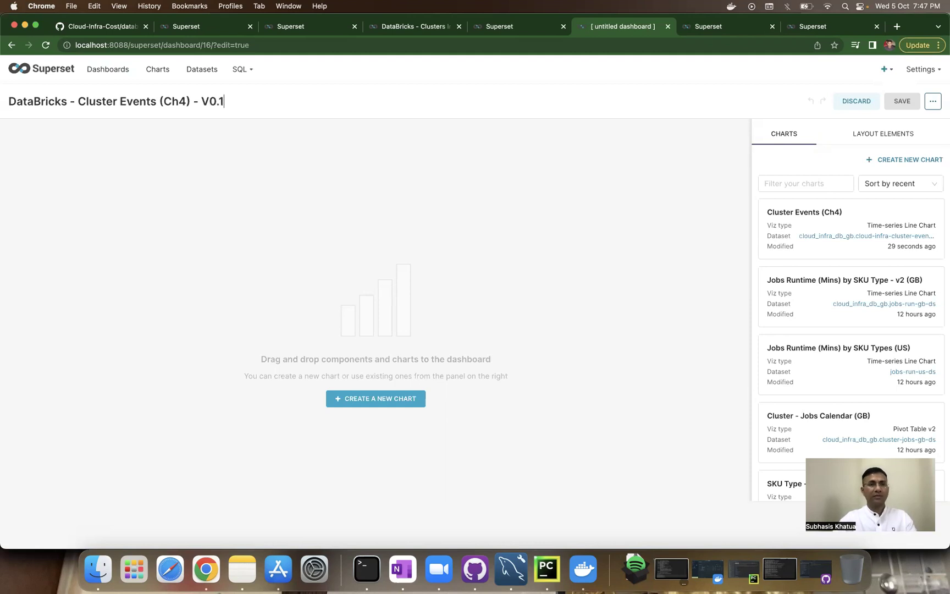
click(209, 101)
key(BackSpace)
text(v)
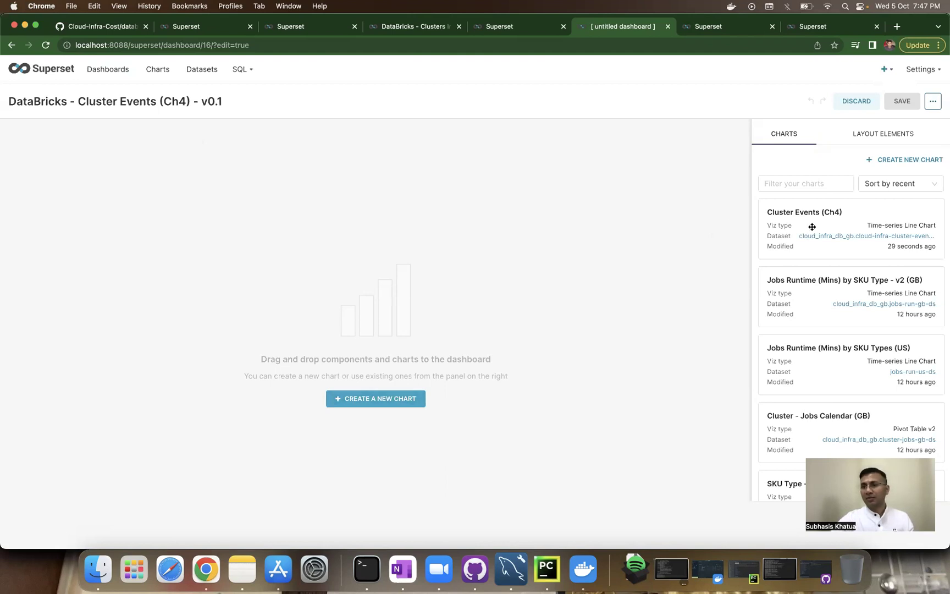
Step: Add the Cluster Events (Ch4) chart to the dashboard, widen it to the full row and save the dashboard
drag(823, 216, 320, 178)
drag(249, 205, 739, 224)
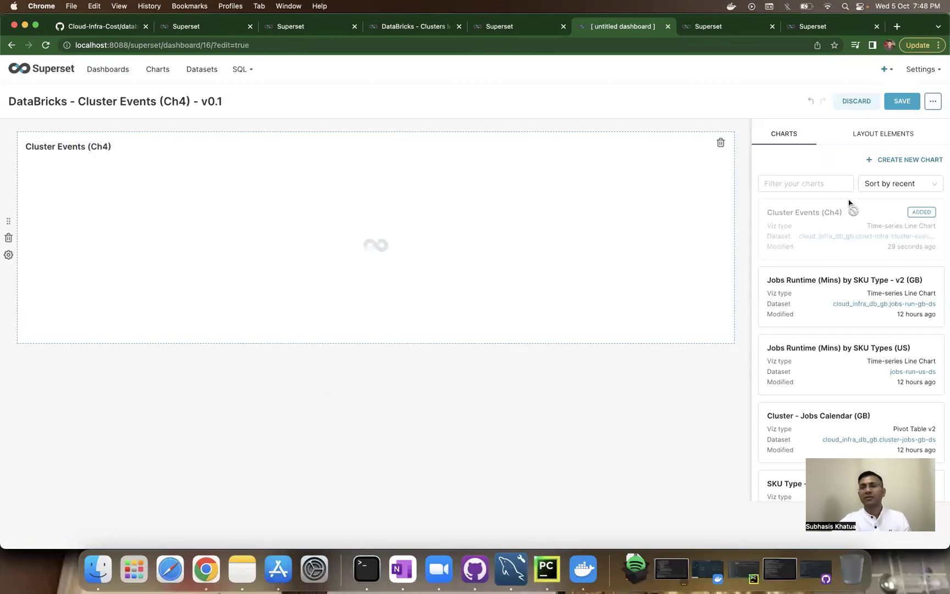
click(903, 101)
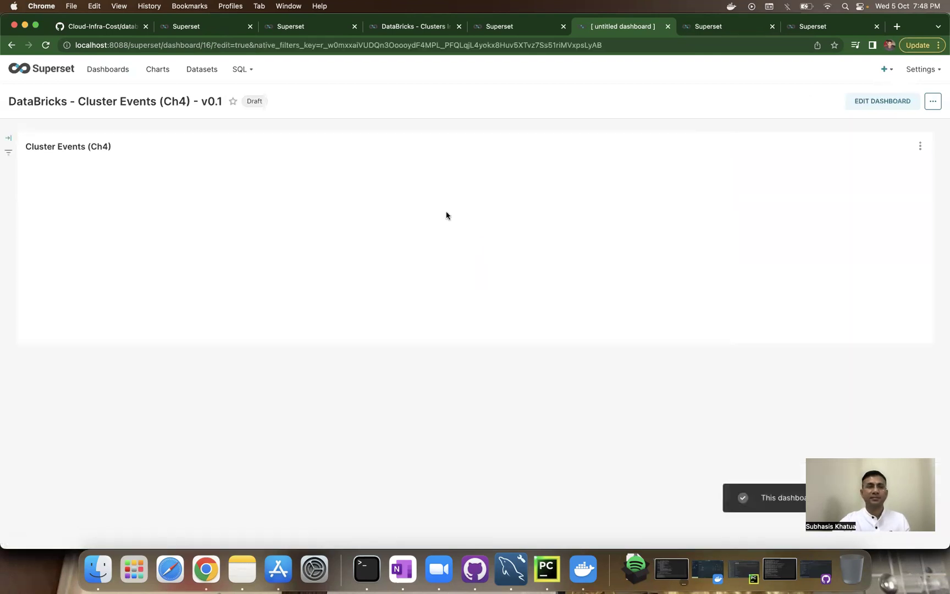
Step: Add a value filter named Cluster on the cluster_name column of the cloud-infra-cluster-events-ch4-ds dataset
click(7, 141)
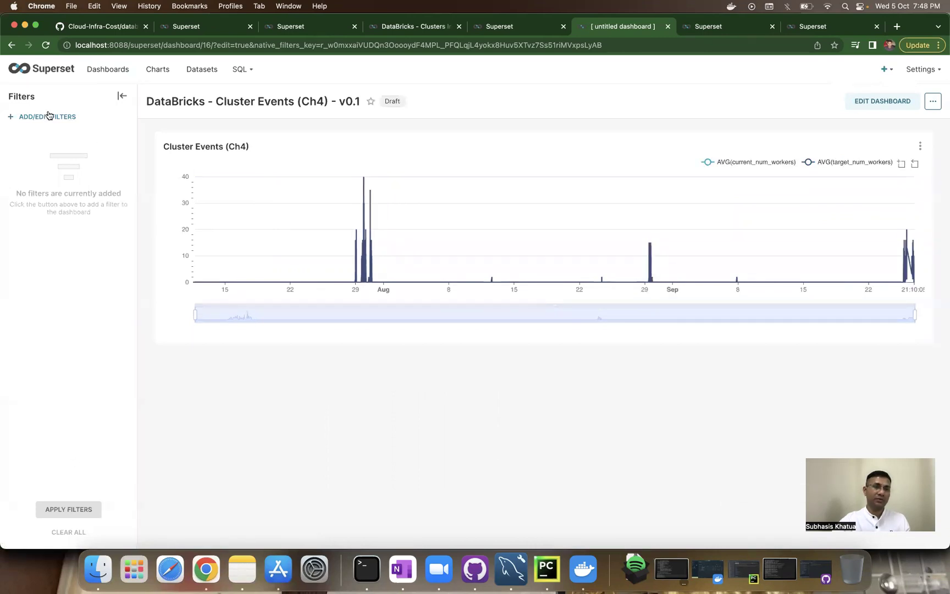
click(49, 116)
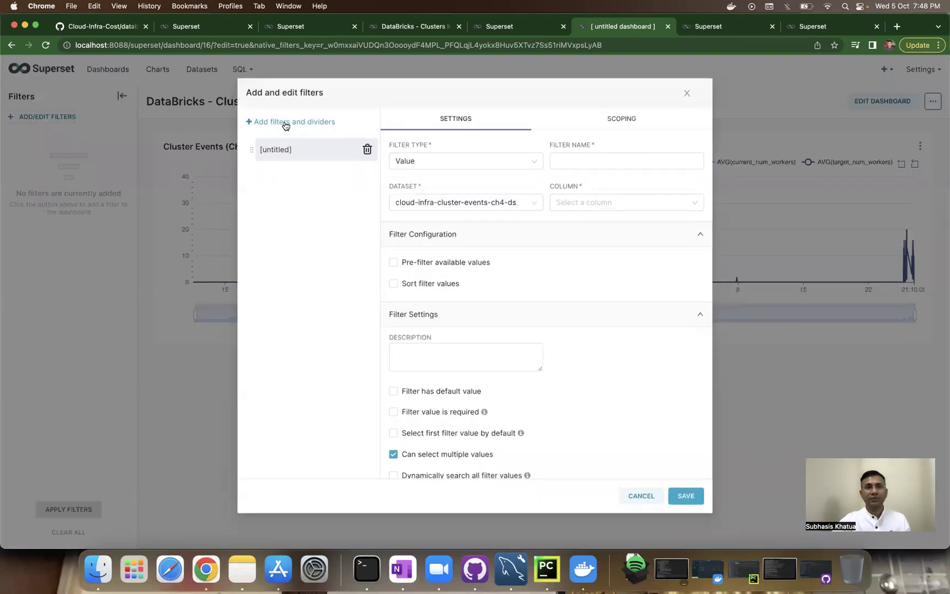
mouse_move(279, 127)
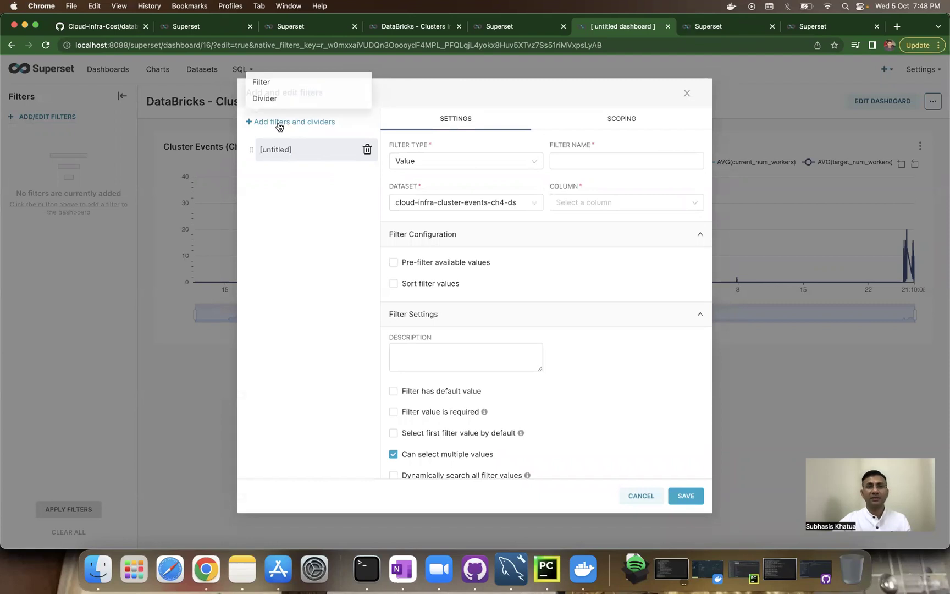
click(279, 84)
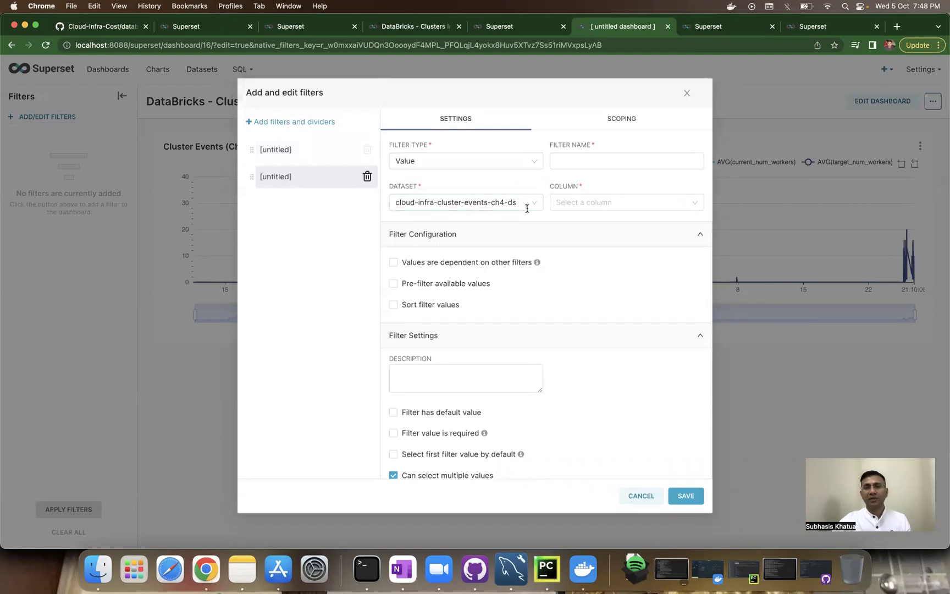
click(578, 203)
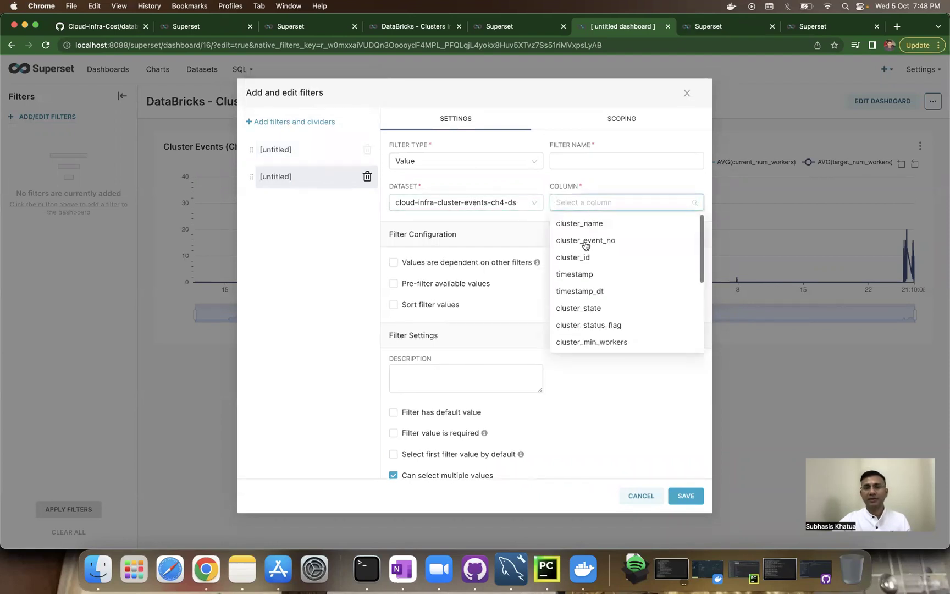
click(580, 223)
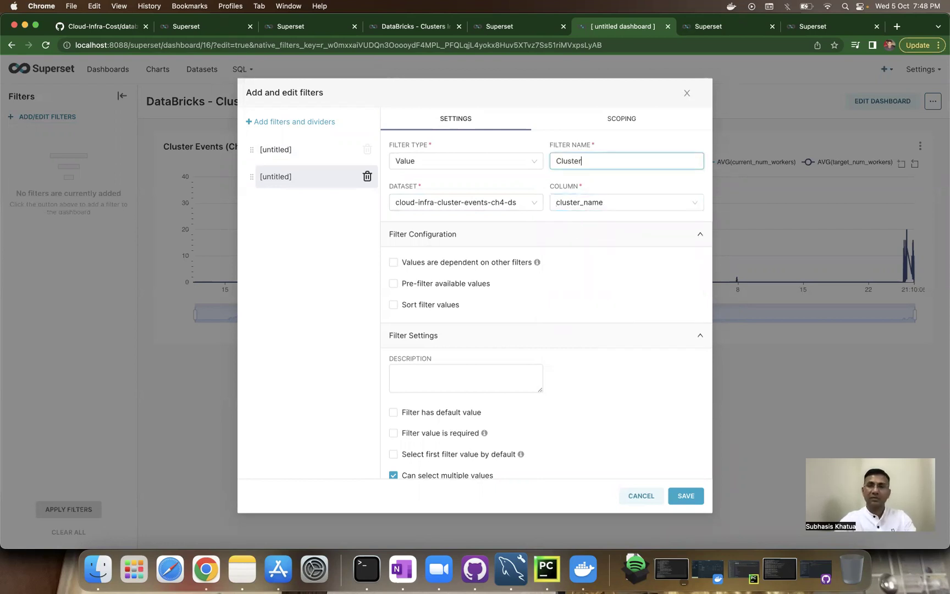
Step: Remove the extra untitled filter and save the dashboard's filter settings
click(686, 496)
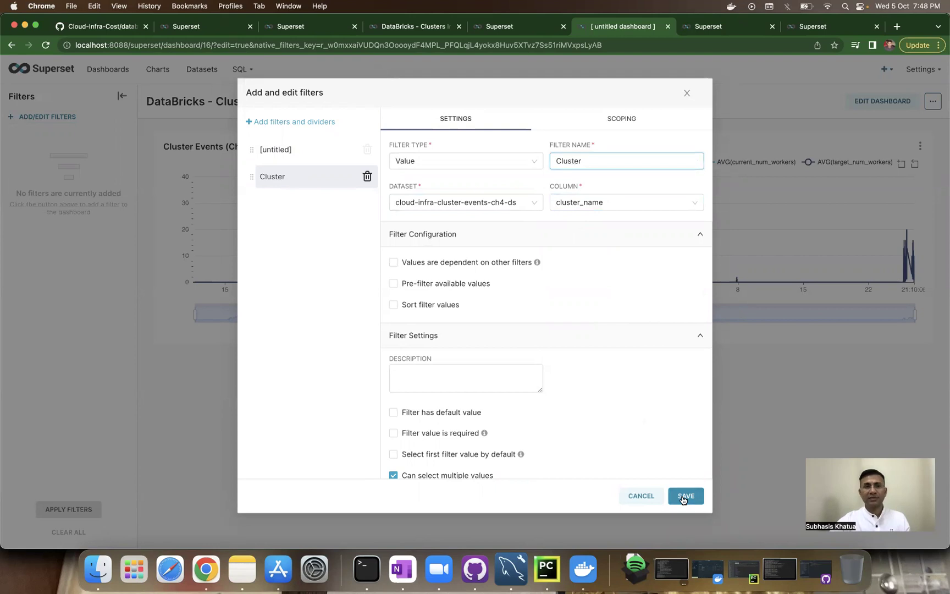
click(367, 152)
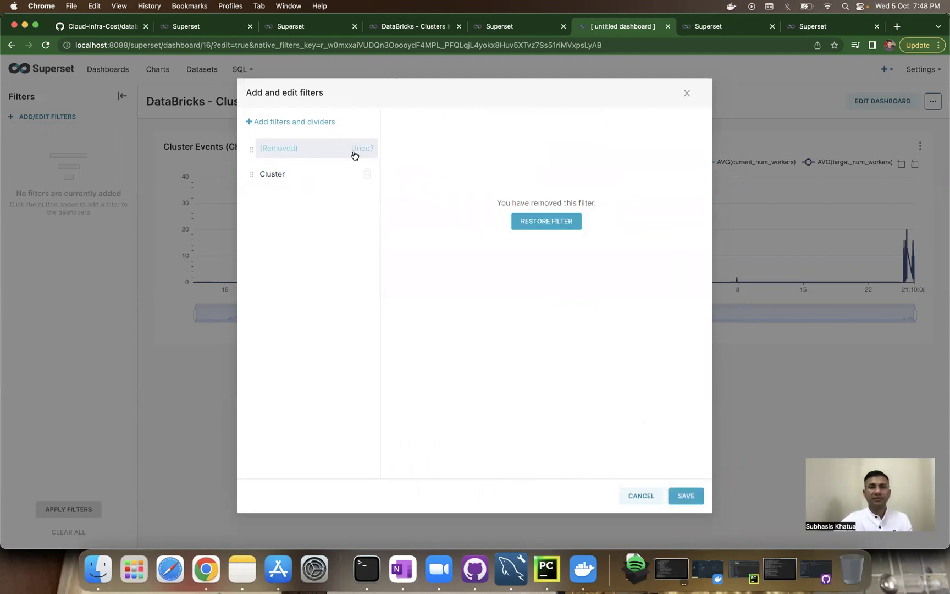
click(693, 499)
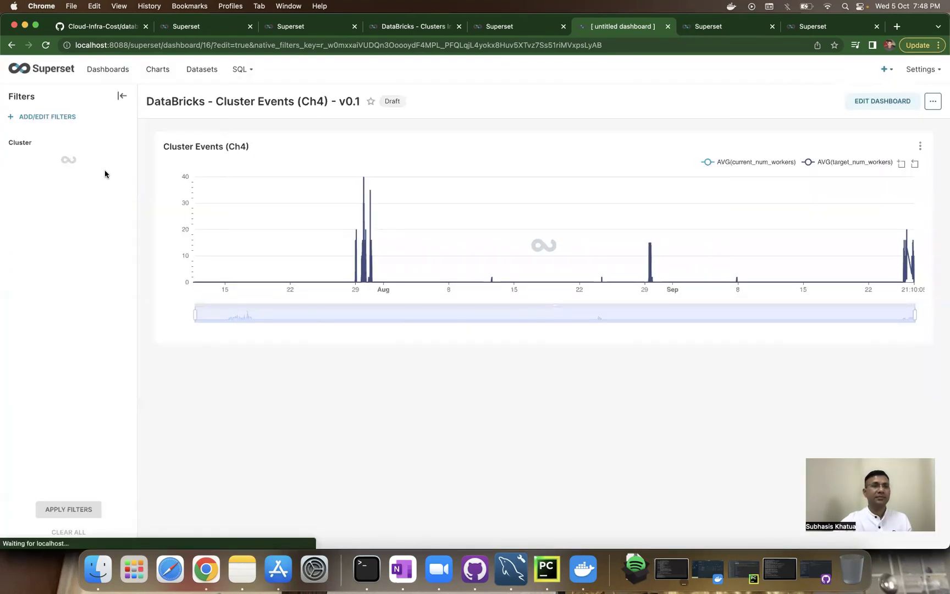
Step: Set the Cluster filter to etl-analysis and apply it to the dashboard
click(120, 161)
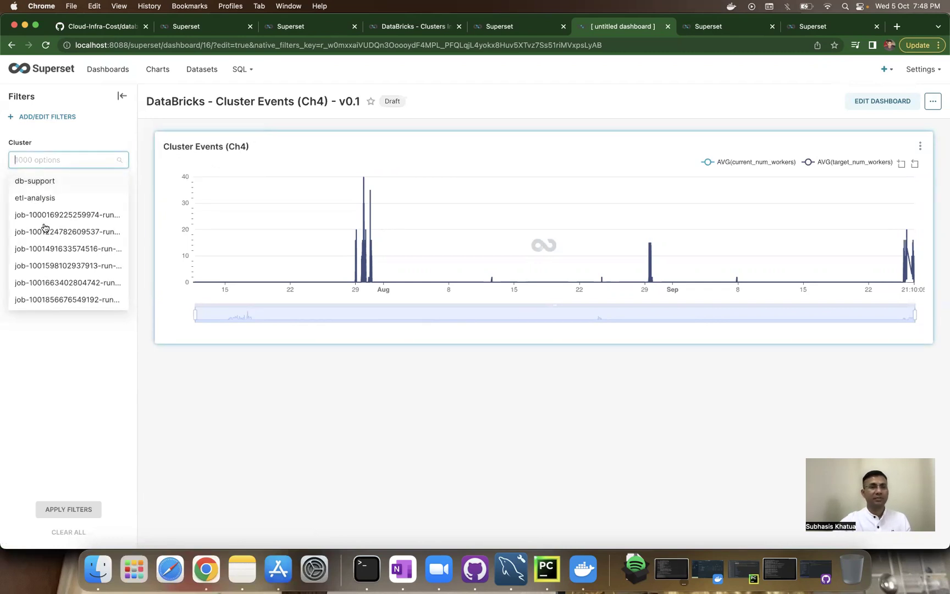
click(33, 200)
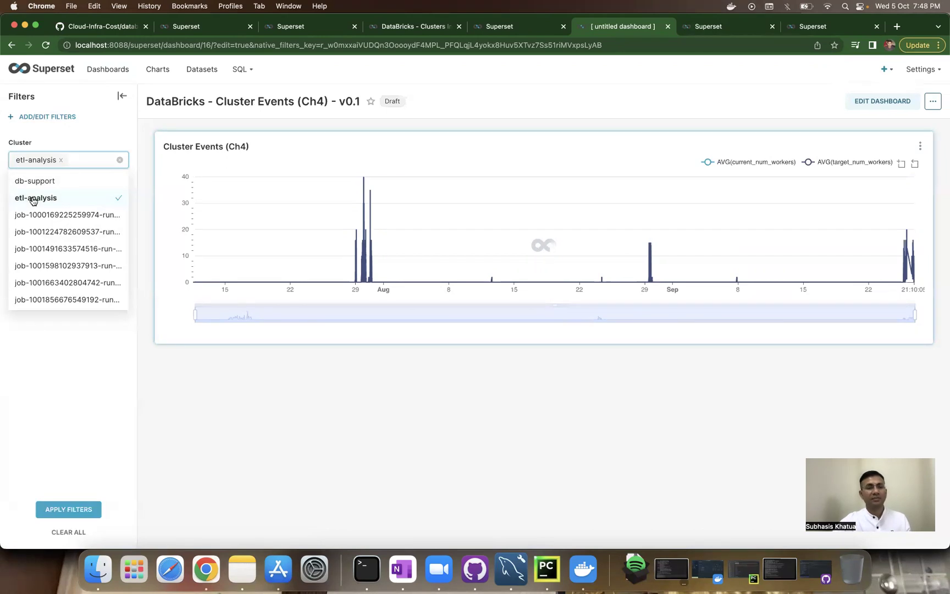
click(55, 511)
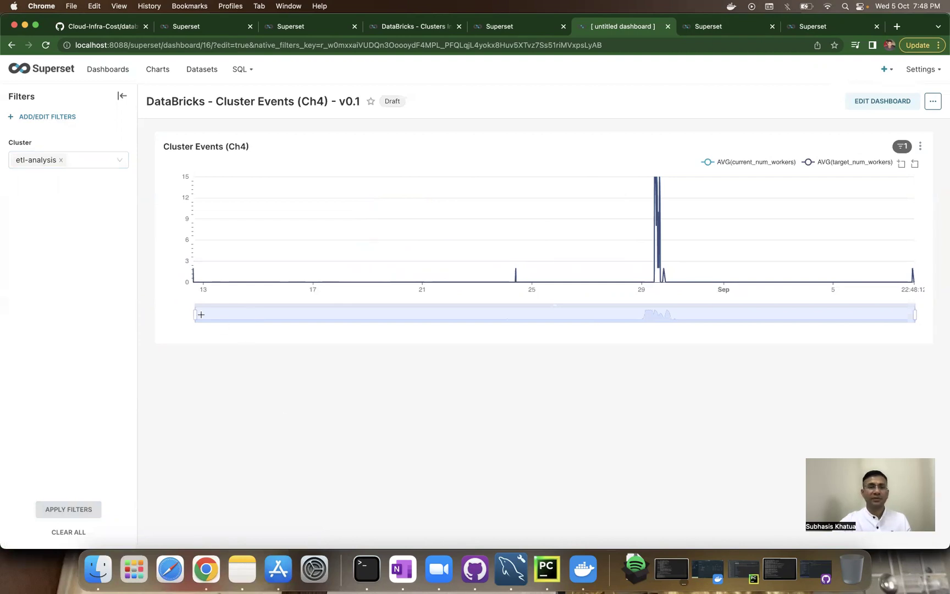
Step: Zoom the Cluster Events (Ch4) chart's time range in on the 29 August activity to compare current and target workers
drag(279, 310, 627, 321)
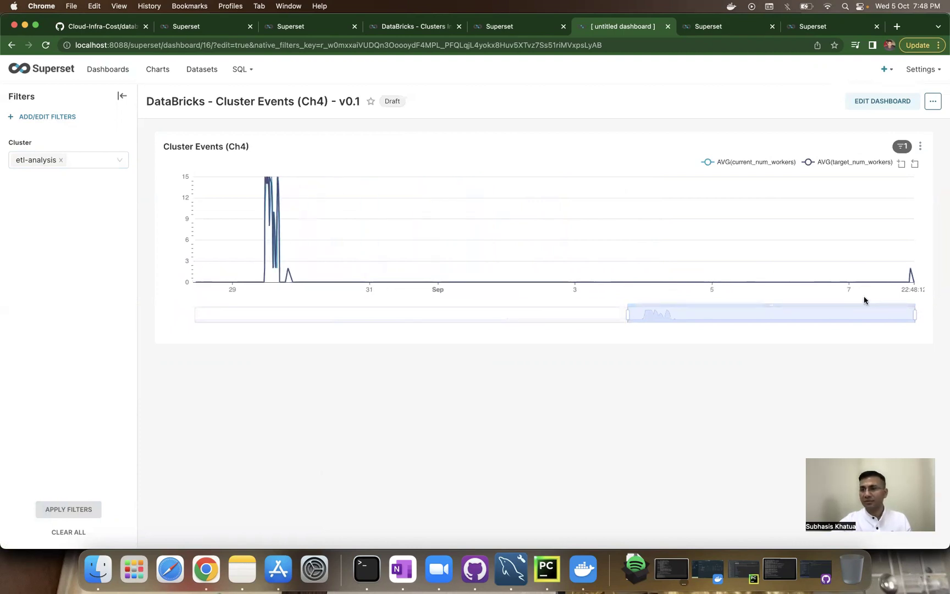
drag(915, 312, 678, 301)
mouse_move(600, 249)
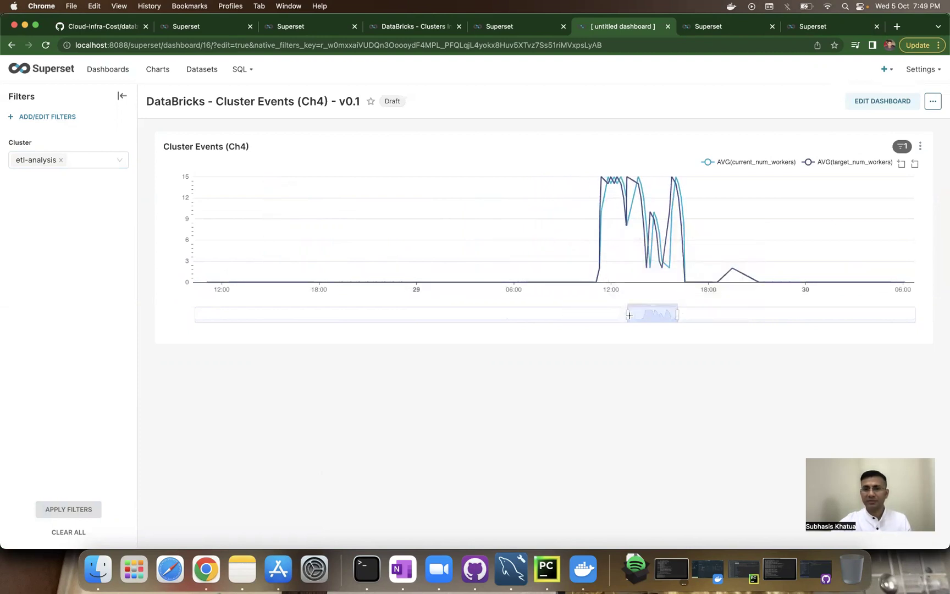
drag(629, 315, 636, 314)
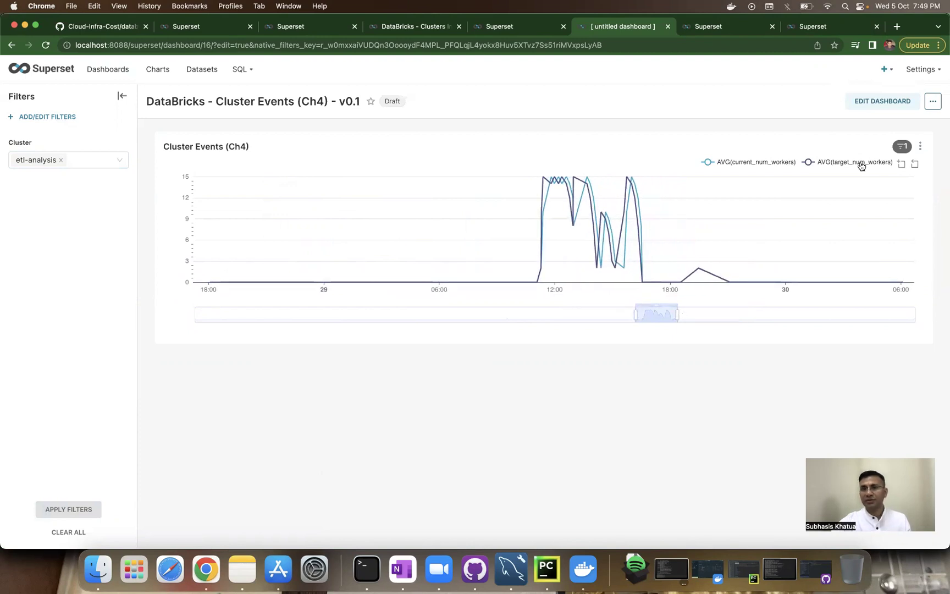
click(902, 165)
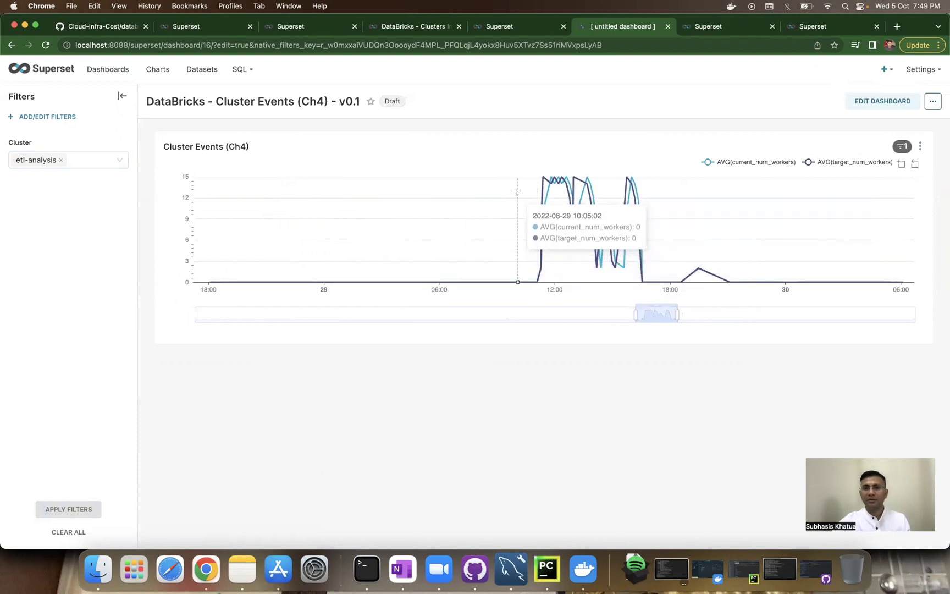
mouse_move(511, 193)
mouse_down()
mouse_move(665, 271)
mouse_move(745, 268)
mouse_up()
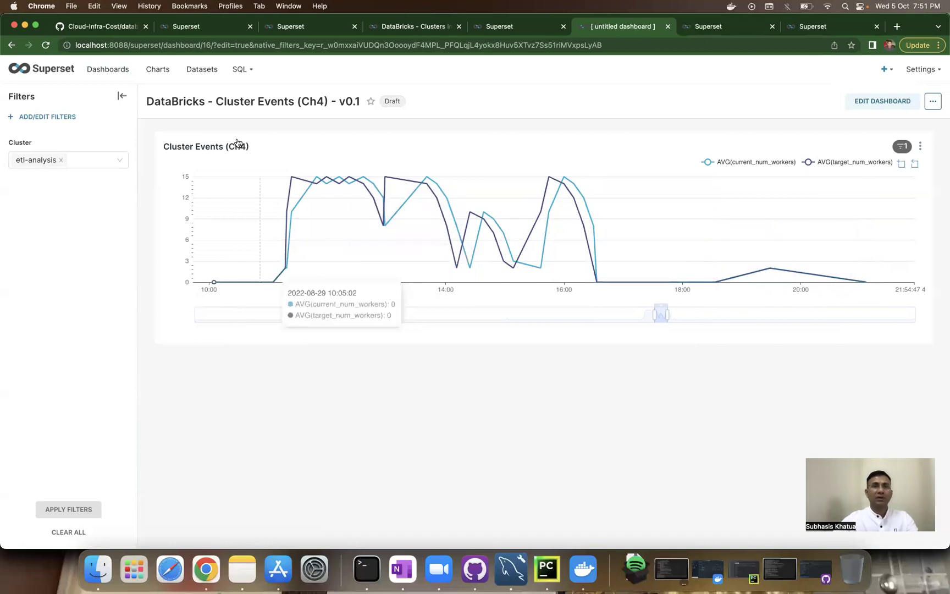
Step: Reload the dashboard to view the Cluster Events (Ch4) chart over its full time range
click(546, 569)
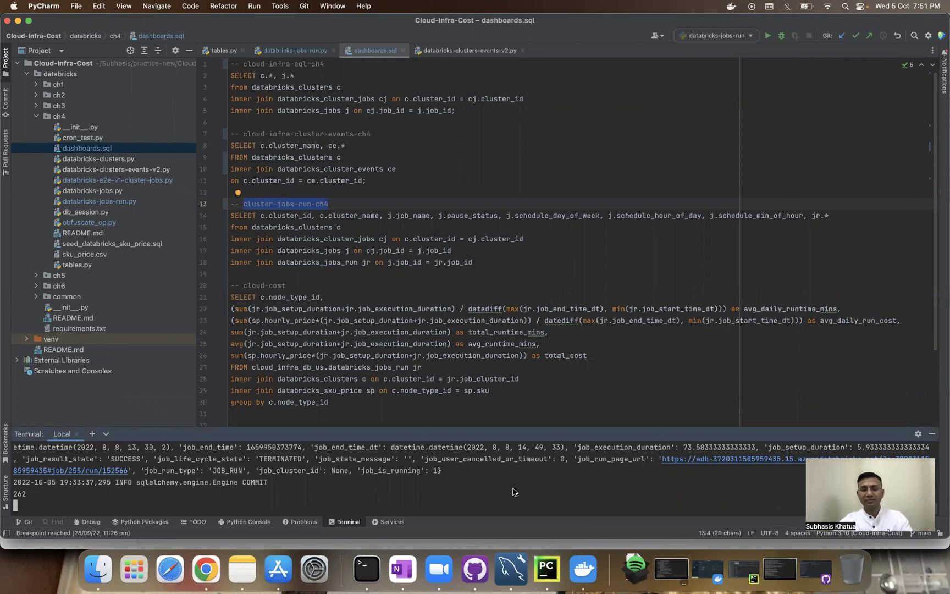
key(super+Tab)
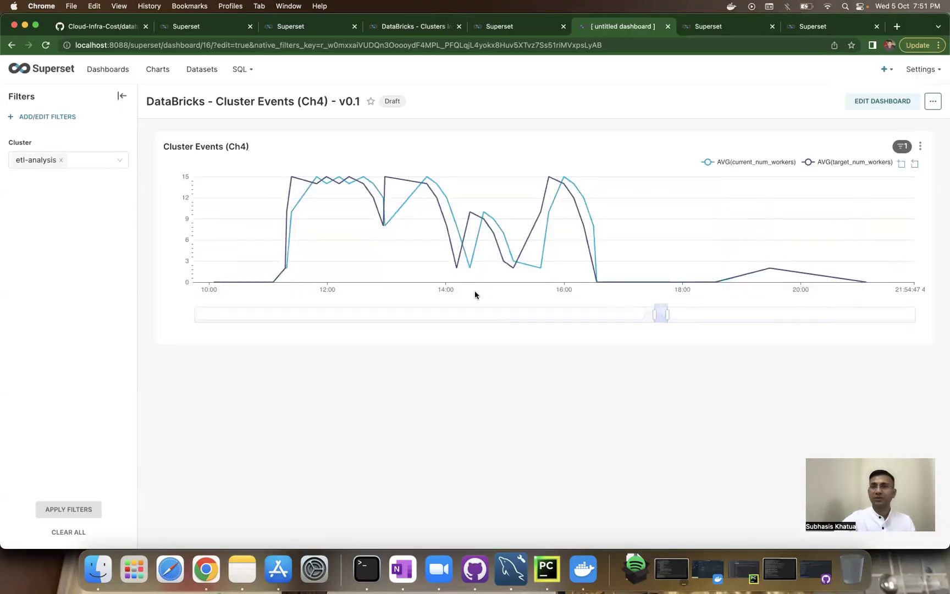
mouse_move(564, 178)
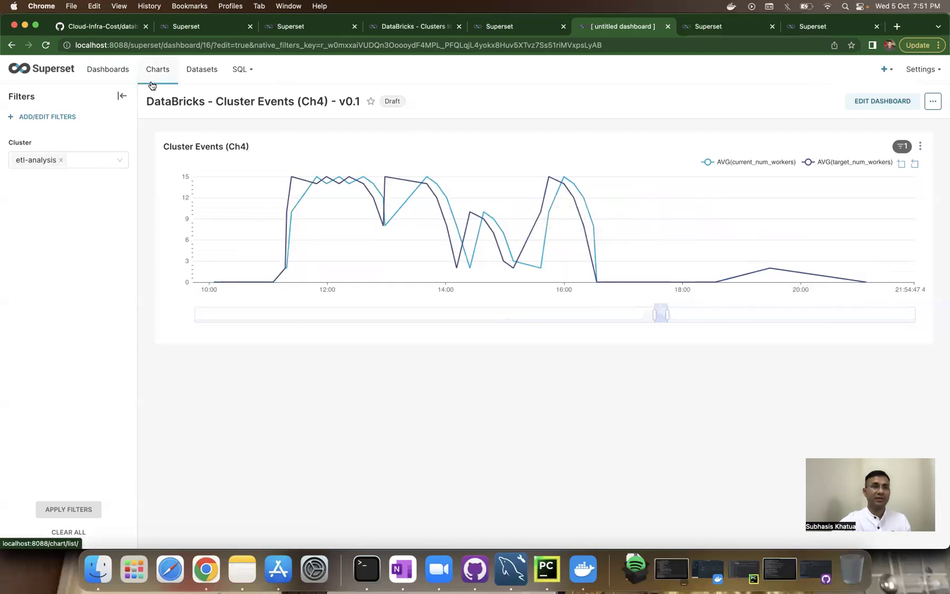
click(46, 45)
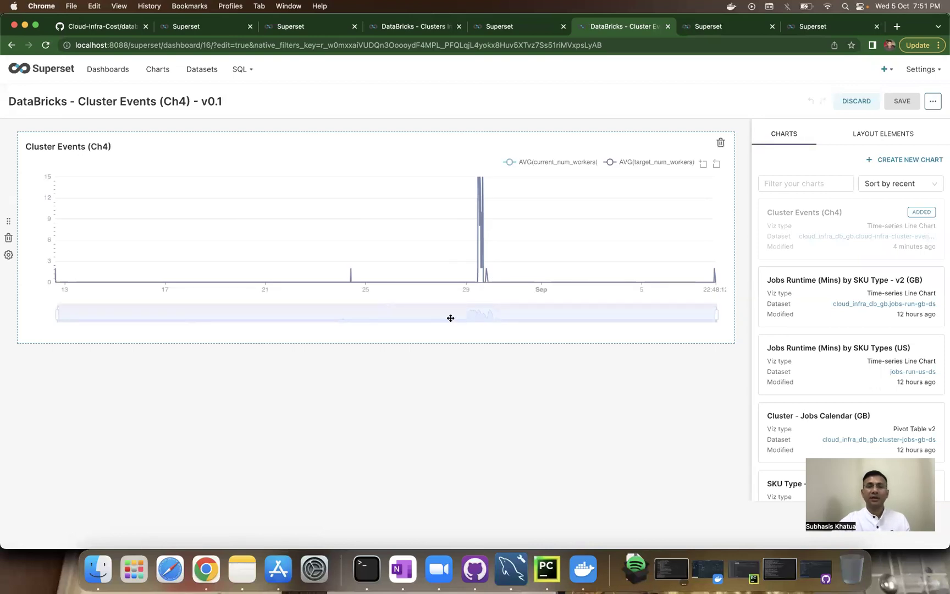
drag(451, 318, 474, 245)
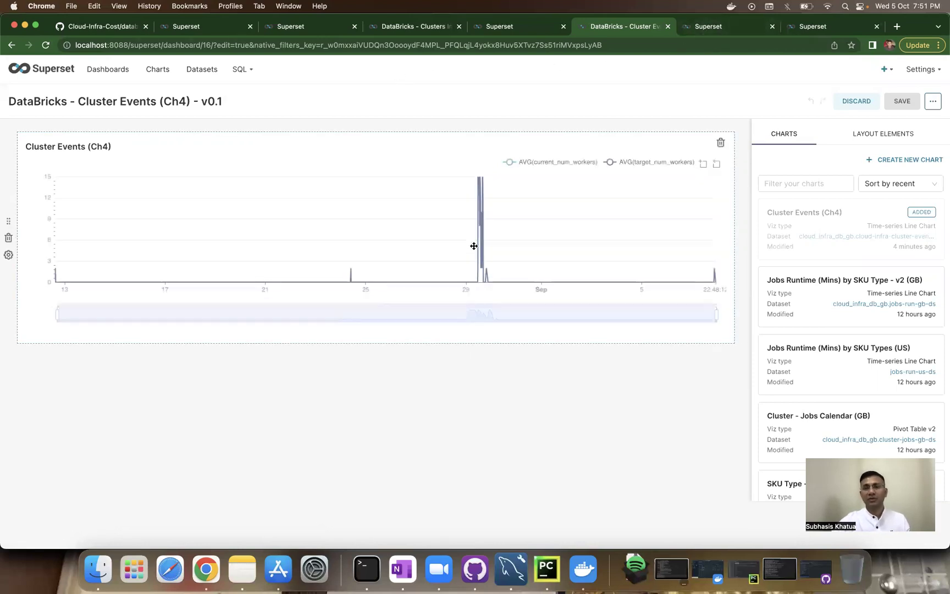
drag(715, 211, 713, 31)
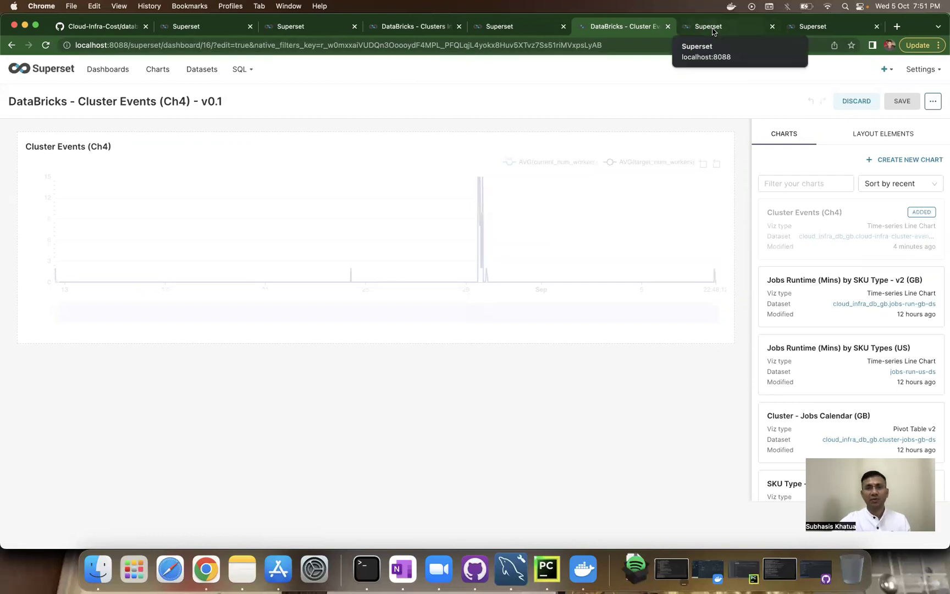
Step: Start creating a new chart from the charts list in the browser tab holding the Cluster Events (Ch4) chart
click(713, 28)
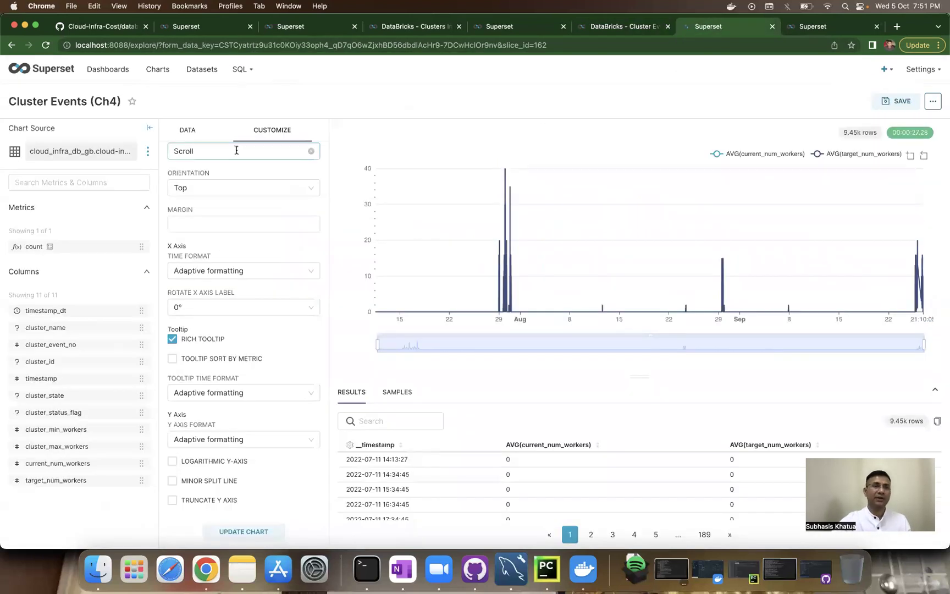
click(158, 69)
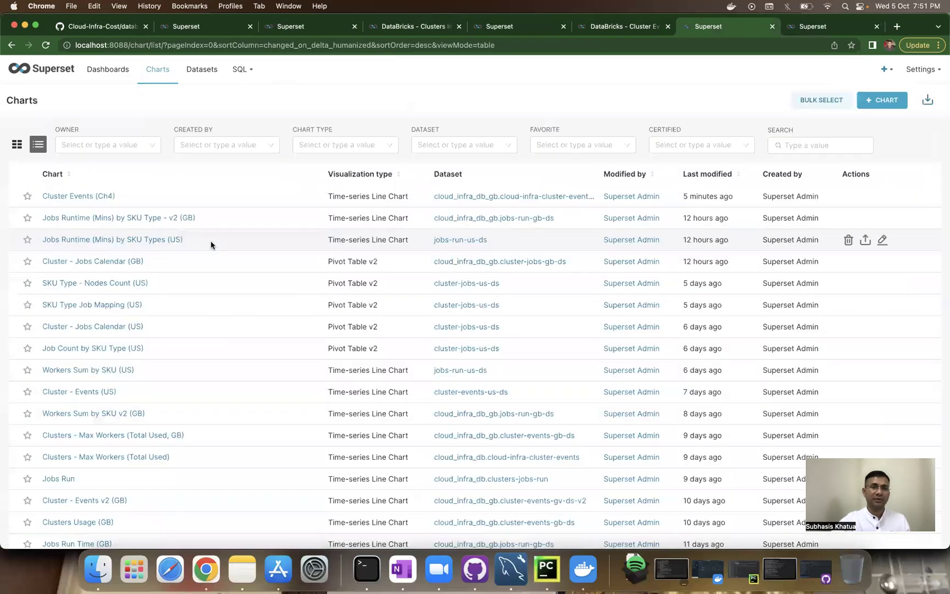
click(881, 104)
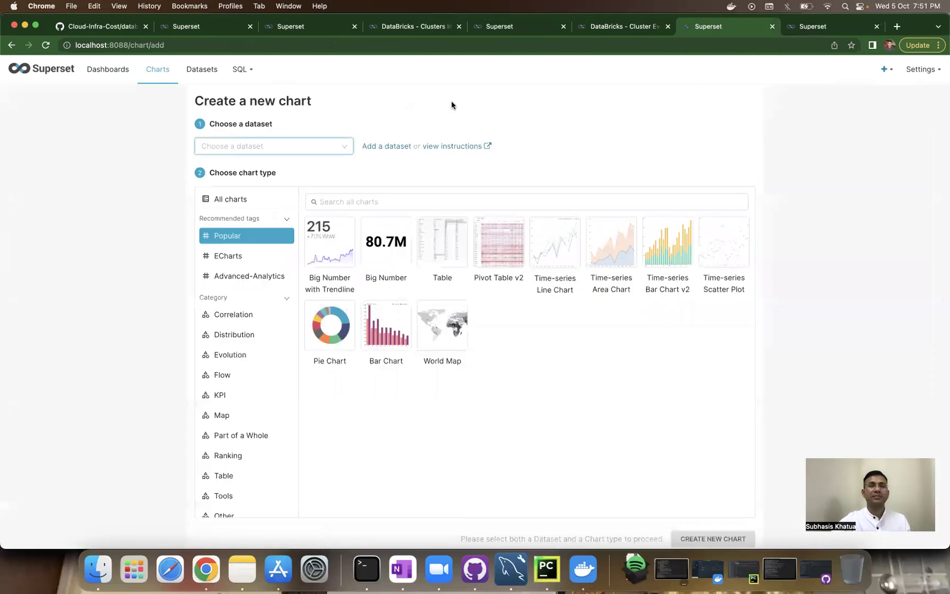
Step: Open the saved DS 9.1 ML HC - Small (Table) chart in another browser tab to review its configuration
click(195, 32)
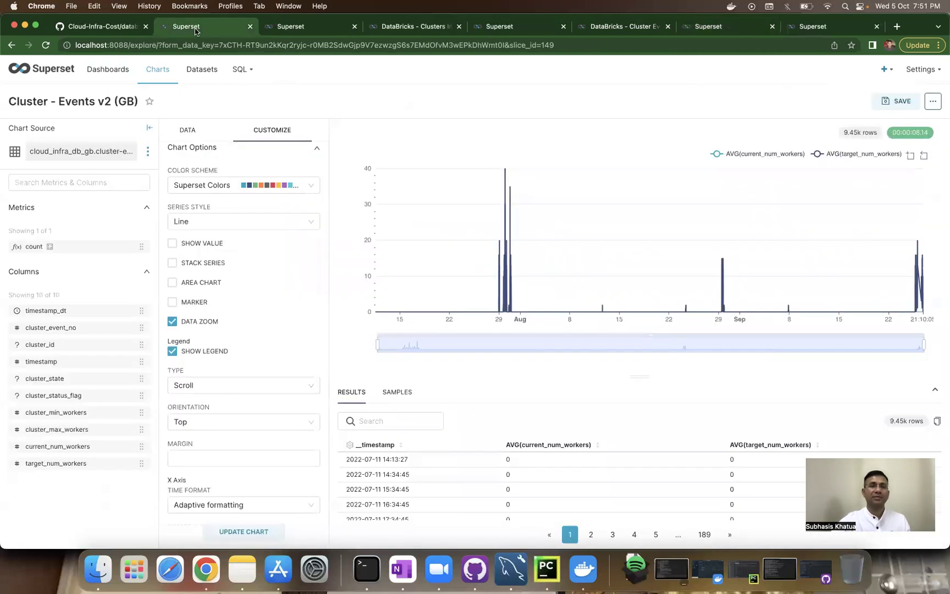
click(156, 71)
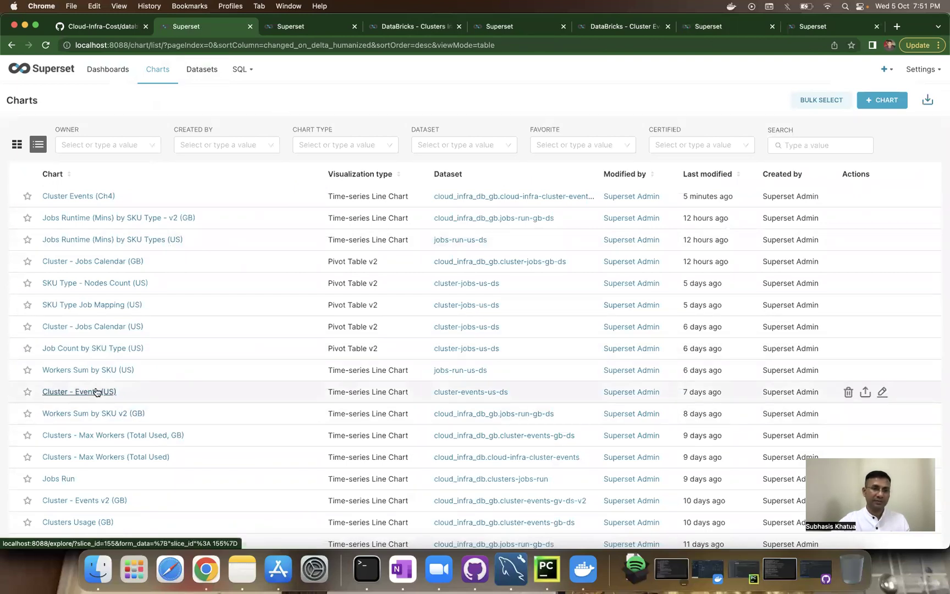
scroll(96, 391, down, 5)
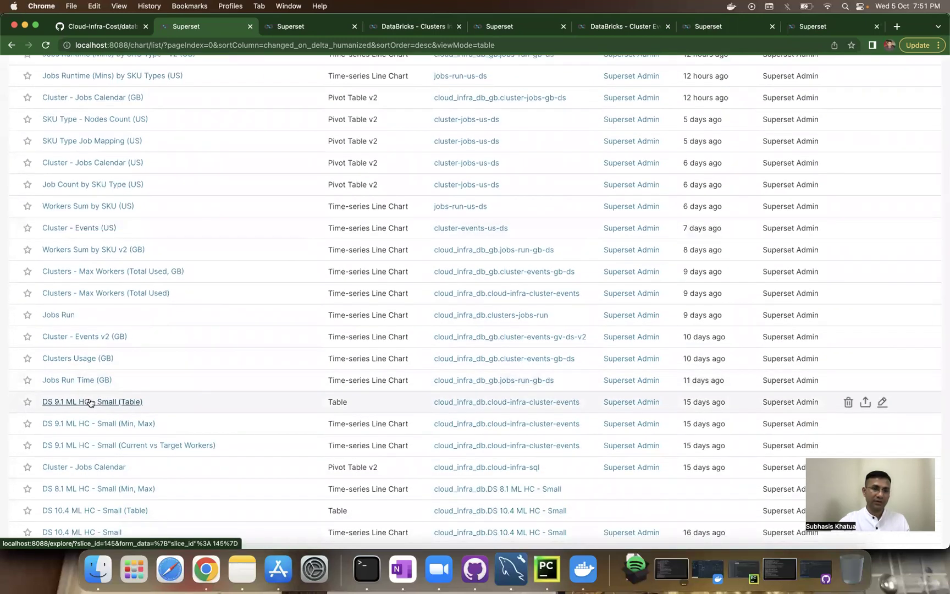
click(104, 404)
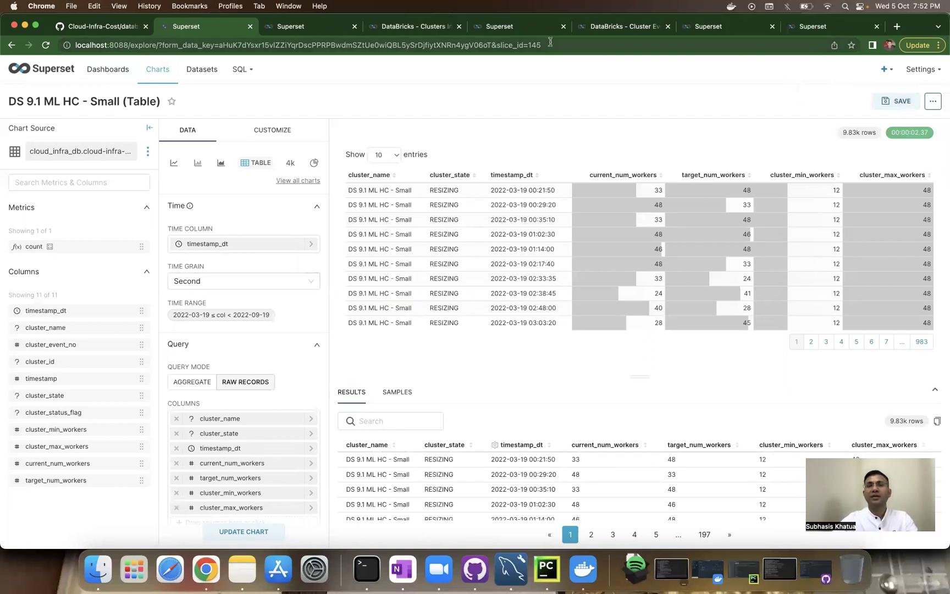
Step: Create a new Table chart based on the cloud-infra-cluster-events-ch4-ds dataset
click(727, 28)
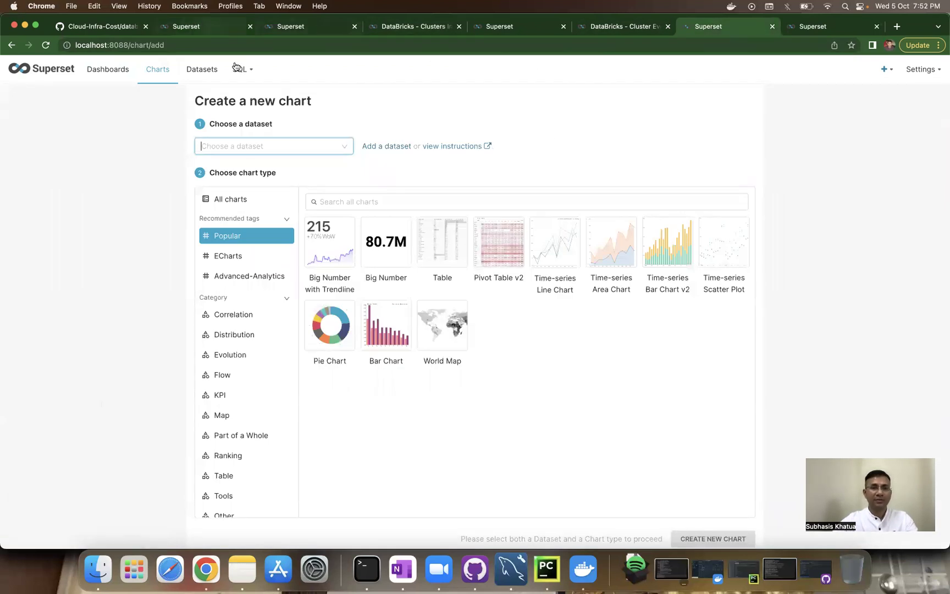
click(346, 144)
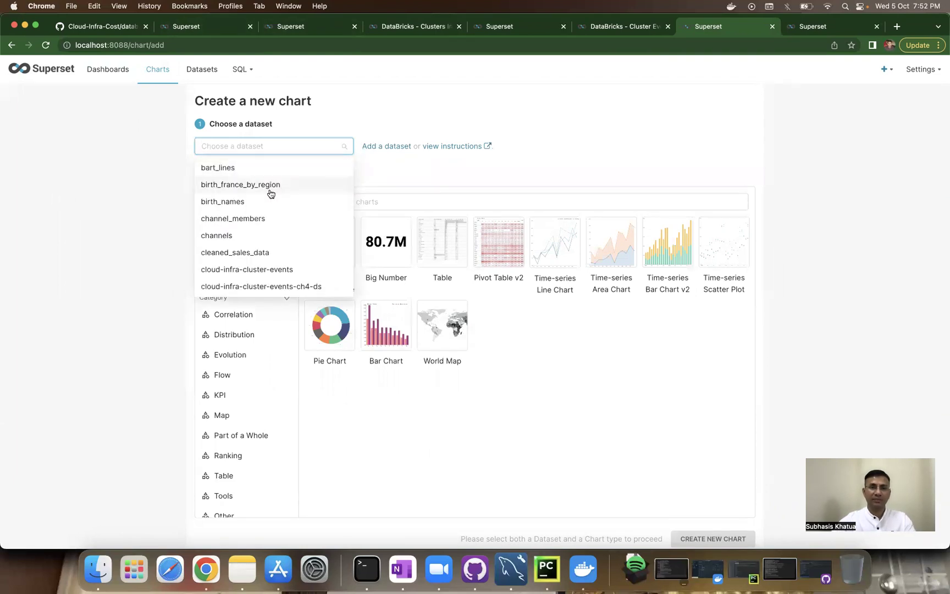
click(263, 290)
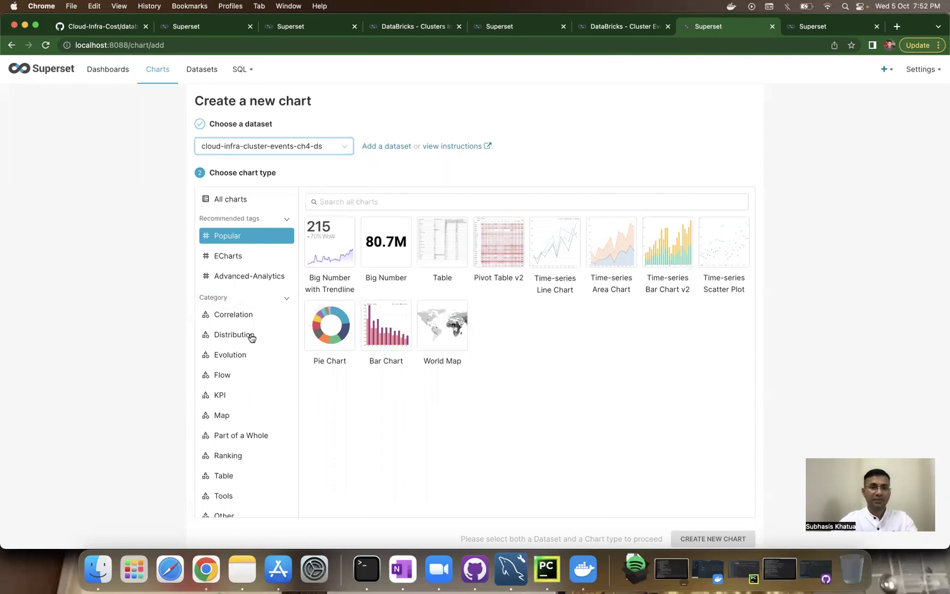
click(486, 243)
click(193, 27)
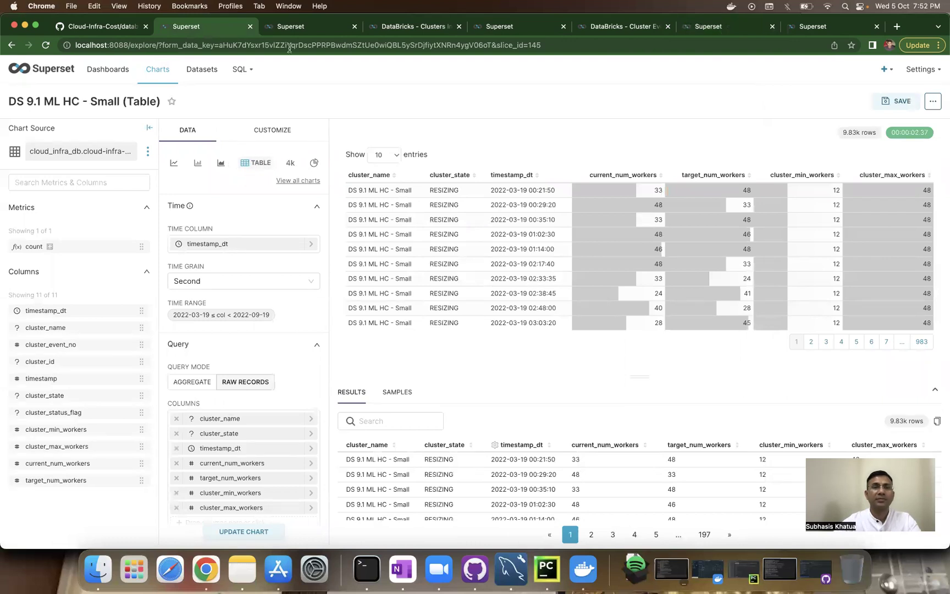
click(724, 27)
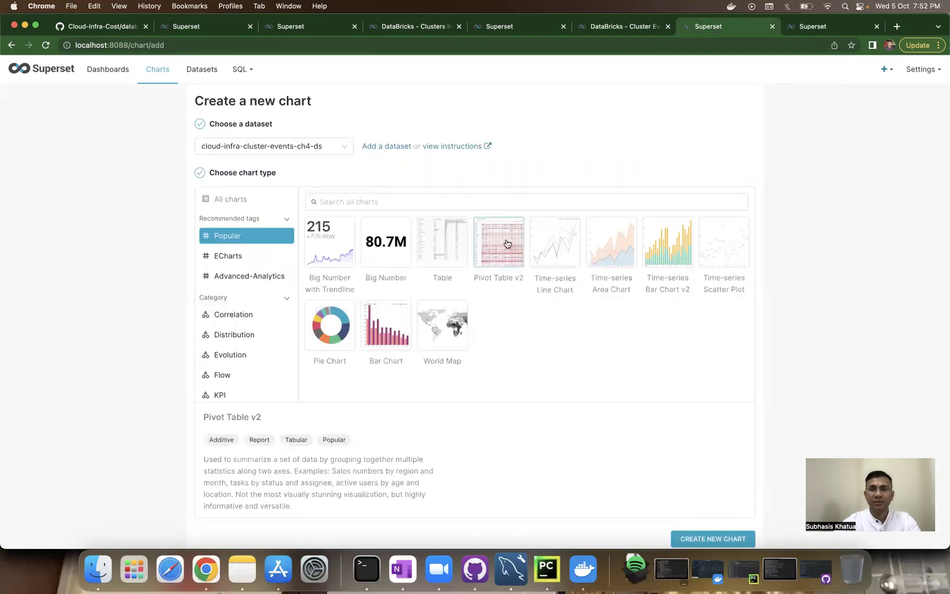
click(454, 249)
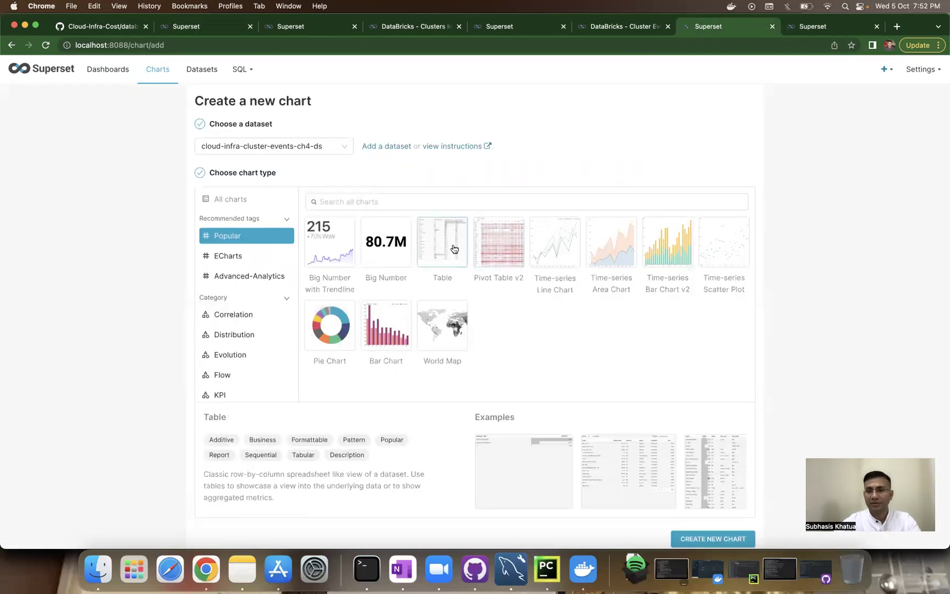
click(707, 541)
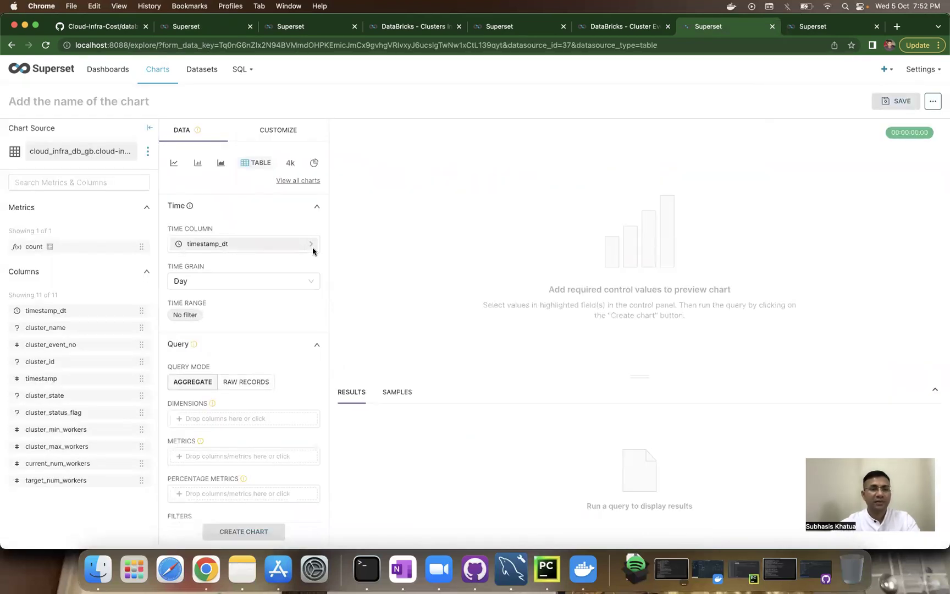
Step: Set the new table chart's time grain to Second
click(195, 282)
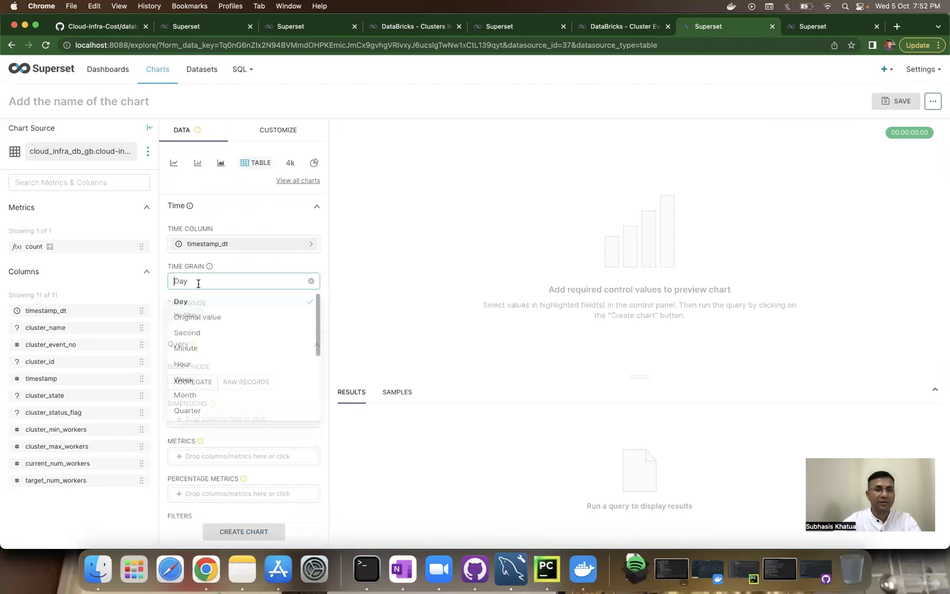
click(189, 338)
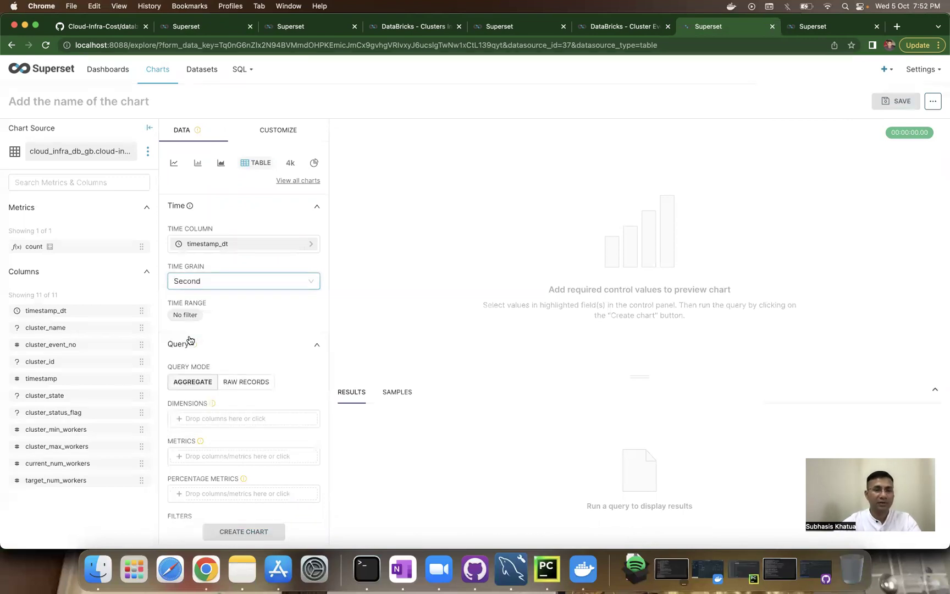
click(205, 281)
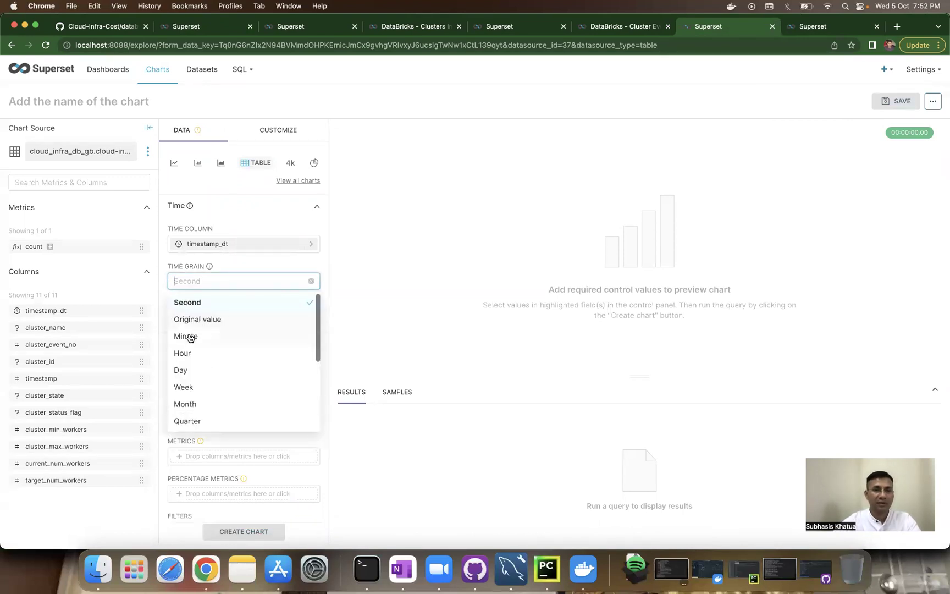
click(193, 322)
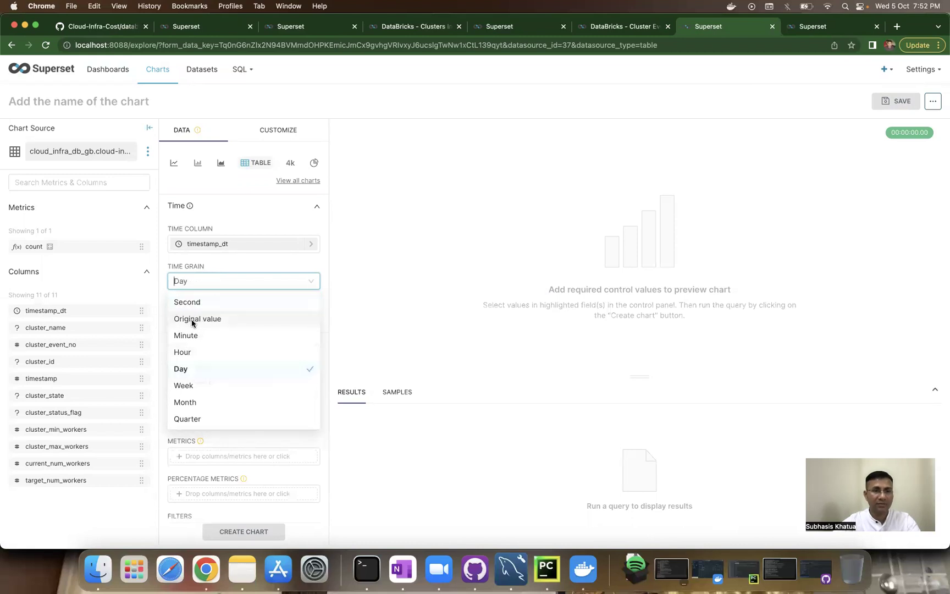
click(222, 282)
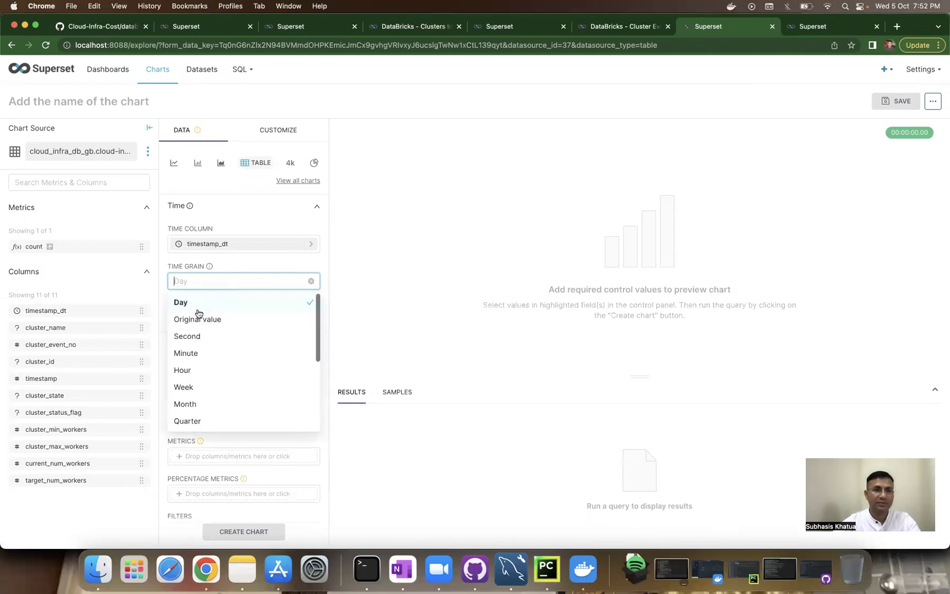
click(192, 321)
click(215, 282)
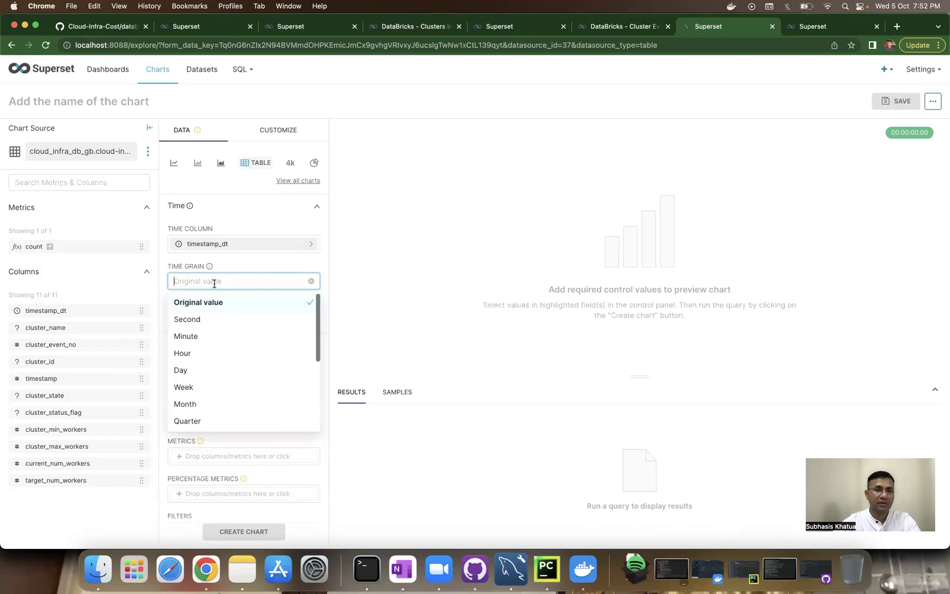
click(186, 320)
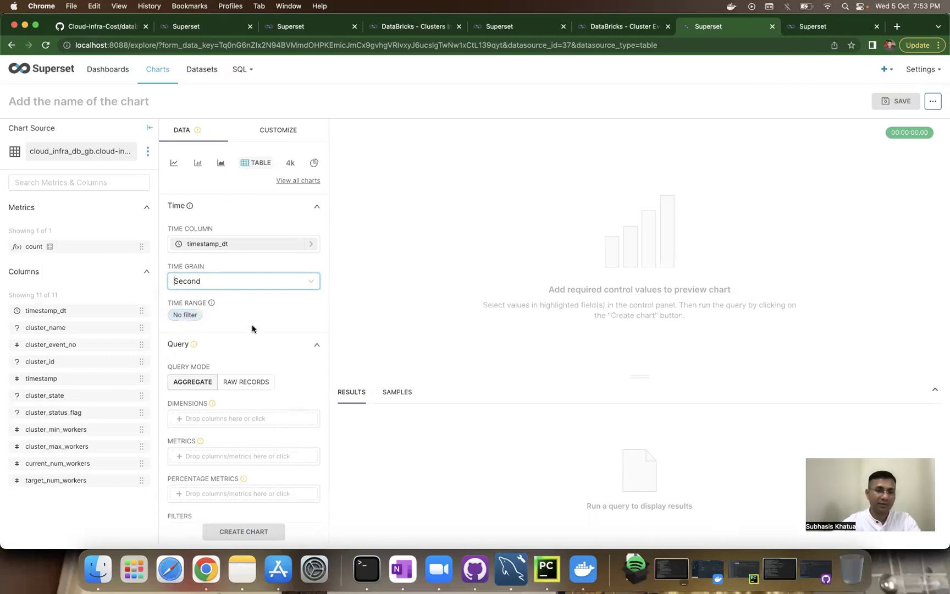
Step: Add the cluster_name and timestamp_dt columns as dimensions of the table chart's aggregate query
scroll(259, 412, down, 6)
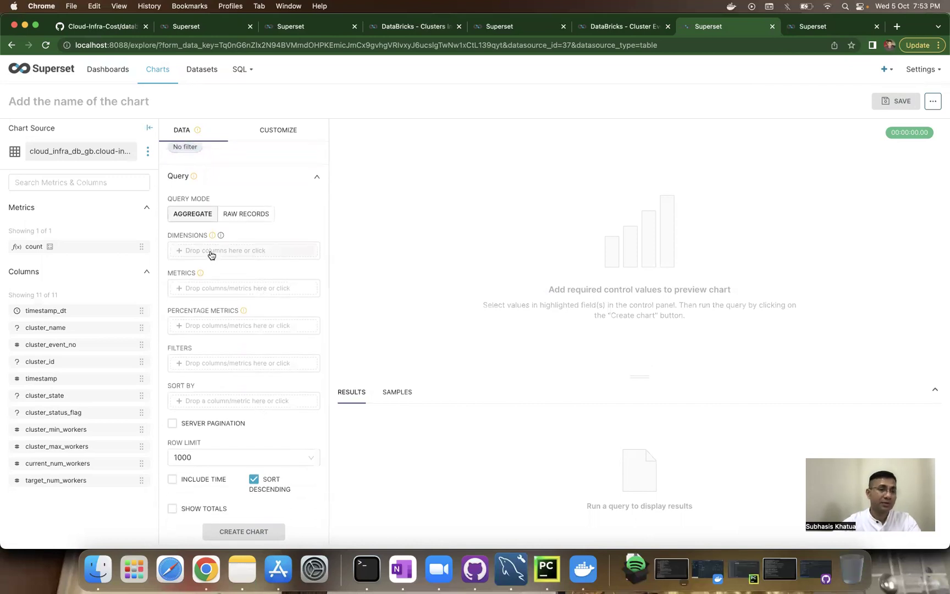
drag(60, 334, 203, 256)
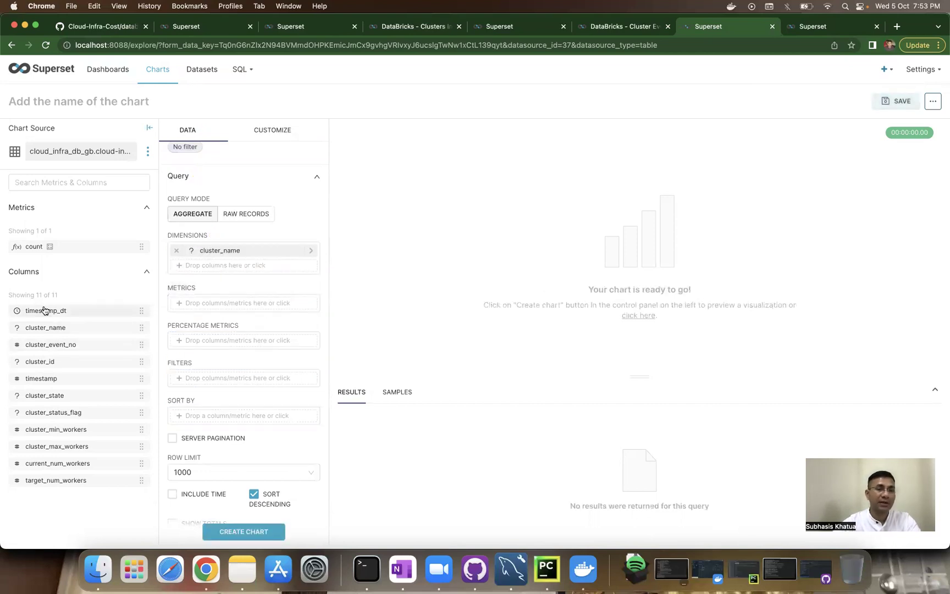
drag(43, 314, 199, 267)
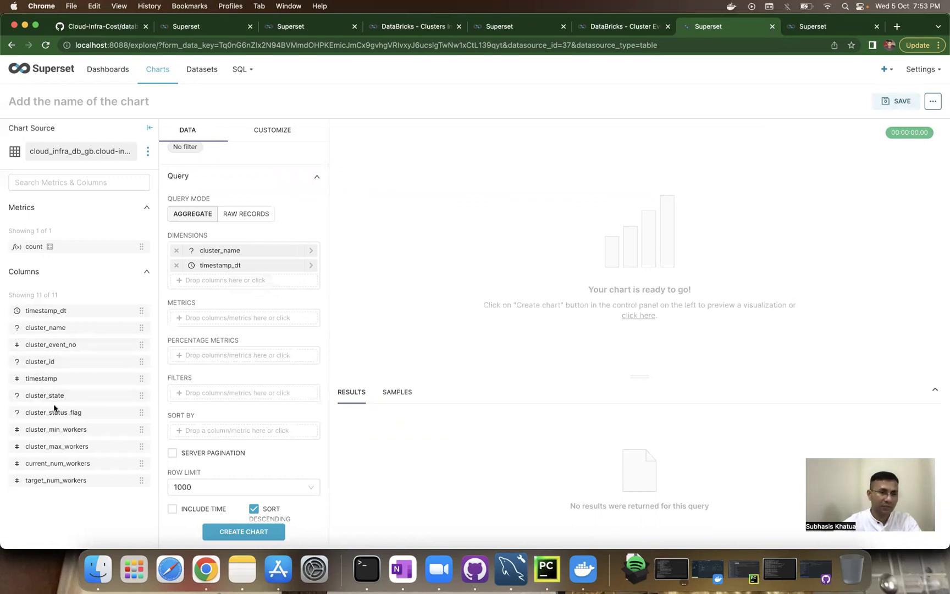
Step: Add cluster_state, current_num_workers, target_num_workers, cluster_min_workers and cluster_max_workers as further dimensions of the table chart's aggregate query
drag(51, 399, 222, 281)
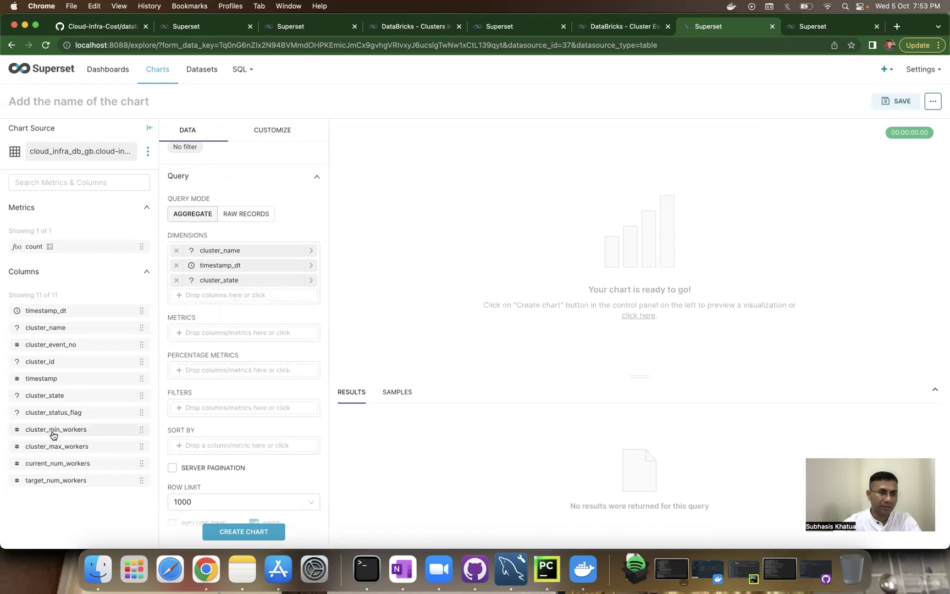
drag(54, 465, 213, 295)
drag(48, 483, 209, 309)
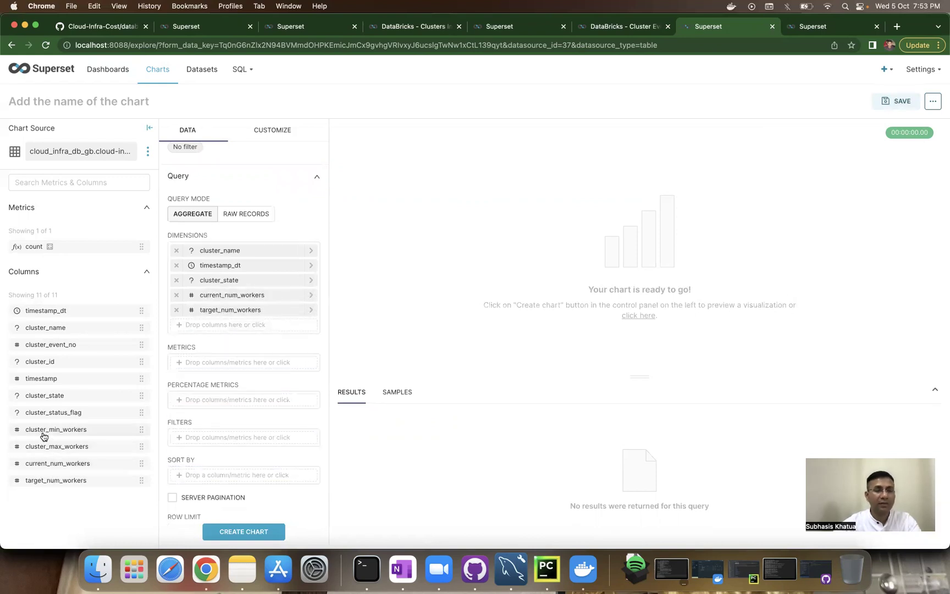
drag(65, 432, 218, 326)
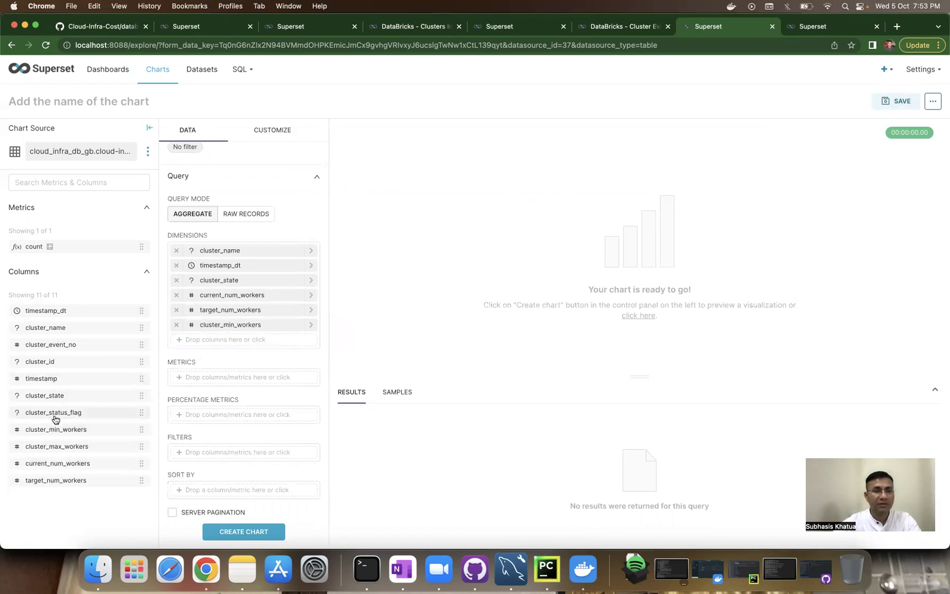
drag(52, 448, 190, 337)
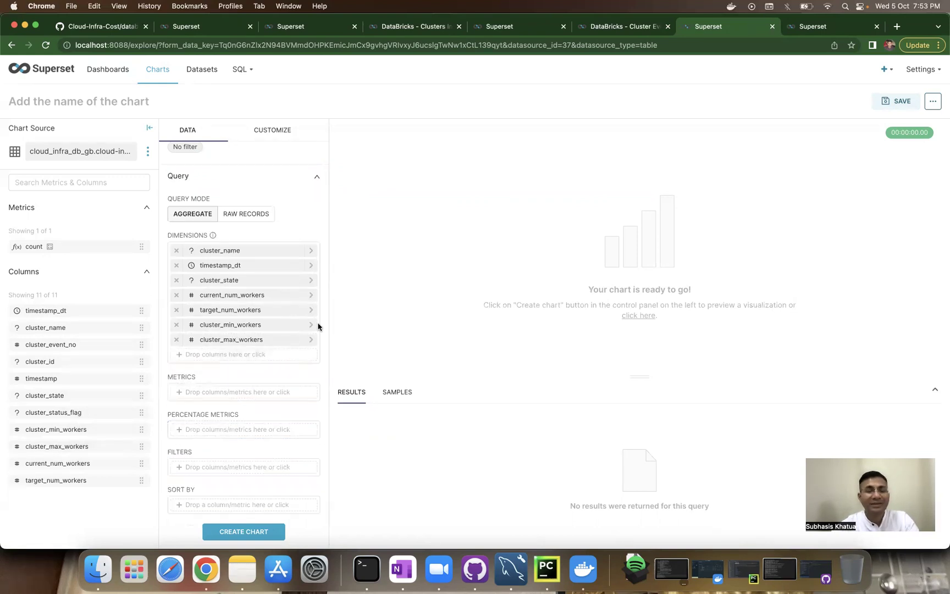
Step: Check the query settings of the saved DS 9.1 ML HC - Small (Table) chart, and return to the new table chart
click(187, 32)
scroll(273, 335, down, 3)
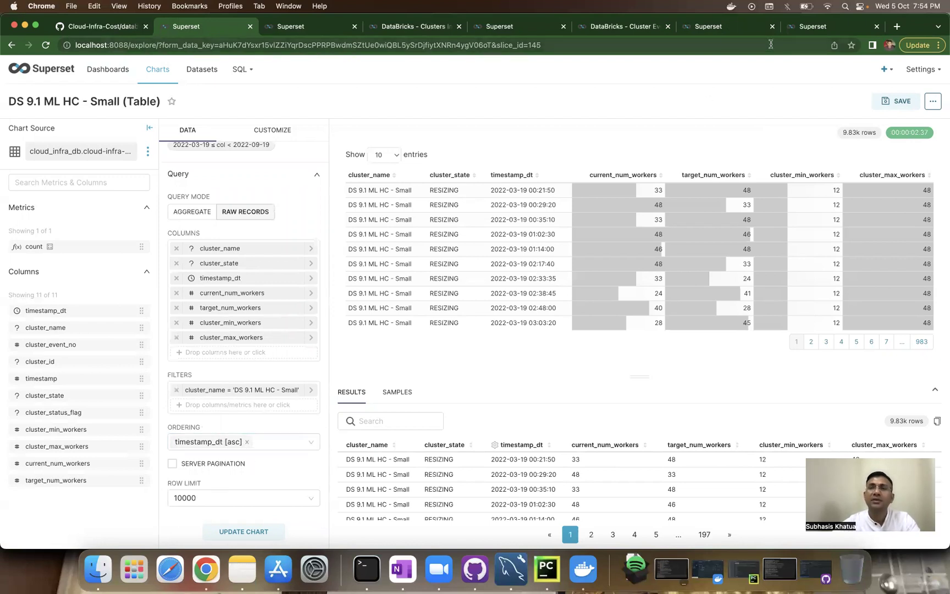
click(705, 32)
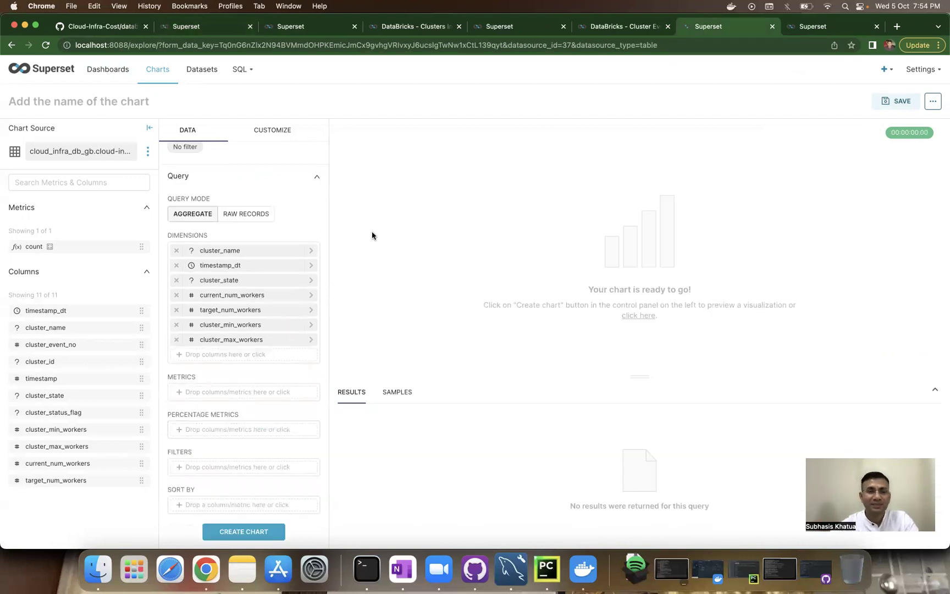
Step: Try to sort the table chart's aggregate query by the timestamp_dt column
scroll(218, 446, down, 2)
scroll(216, 451, down, 1)
click(205, 421)
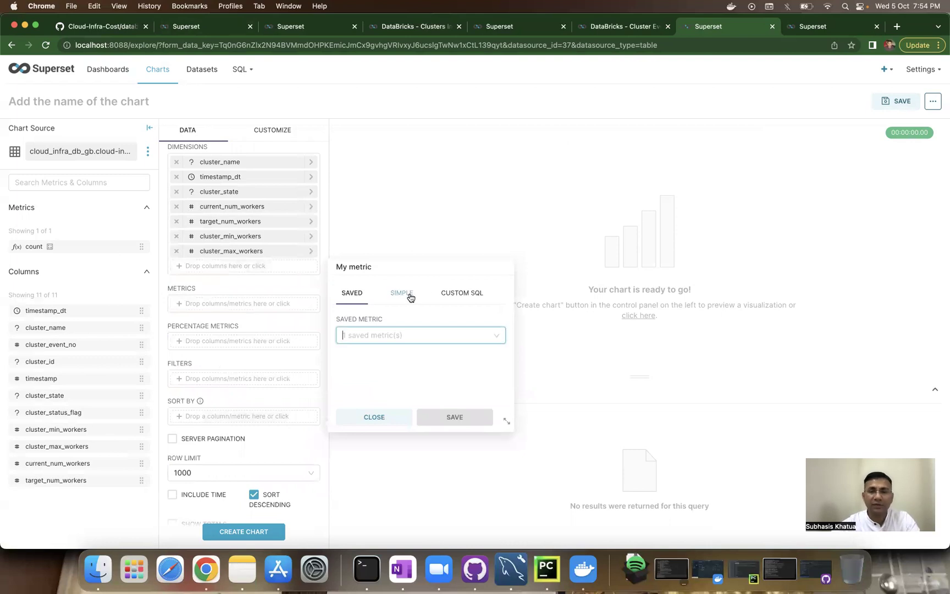
click(416, 332)
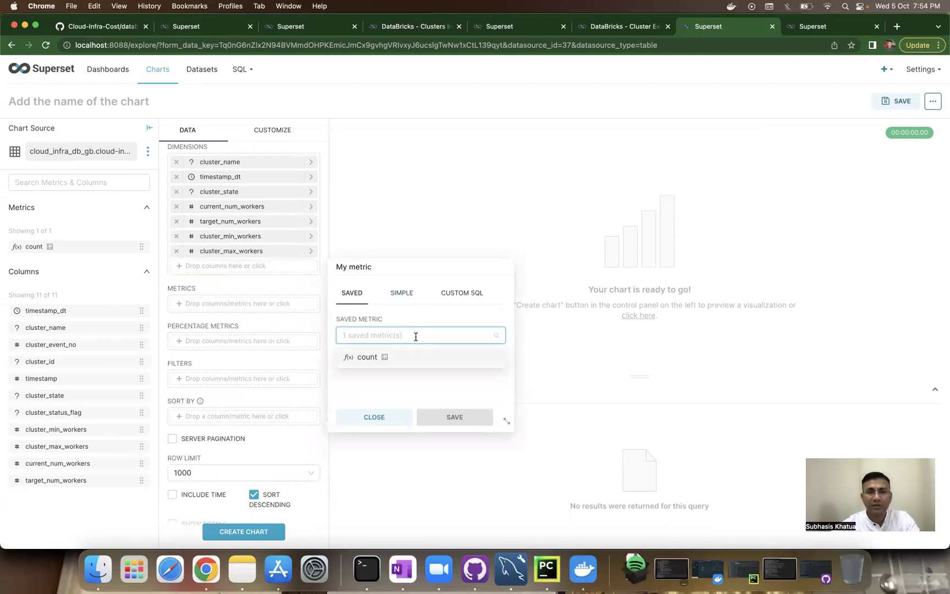
click(409, 291)
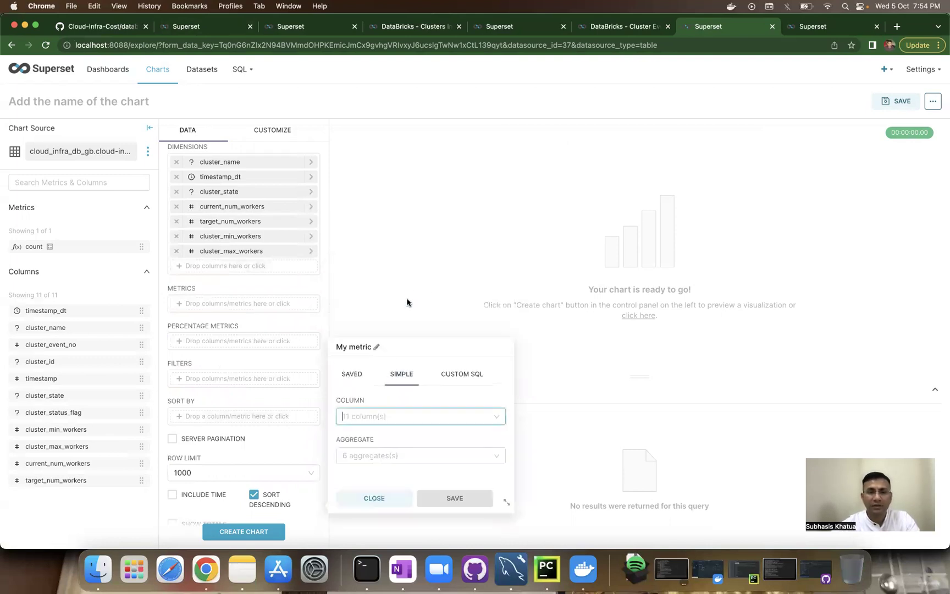
click(395, 418)
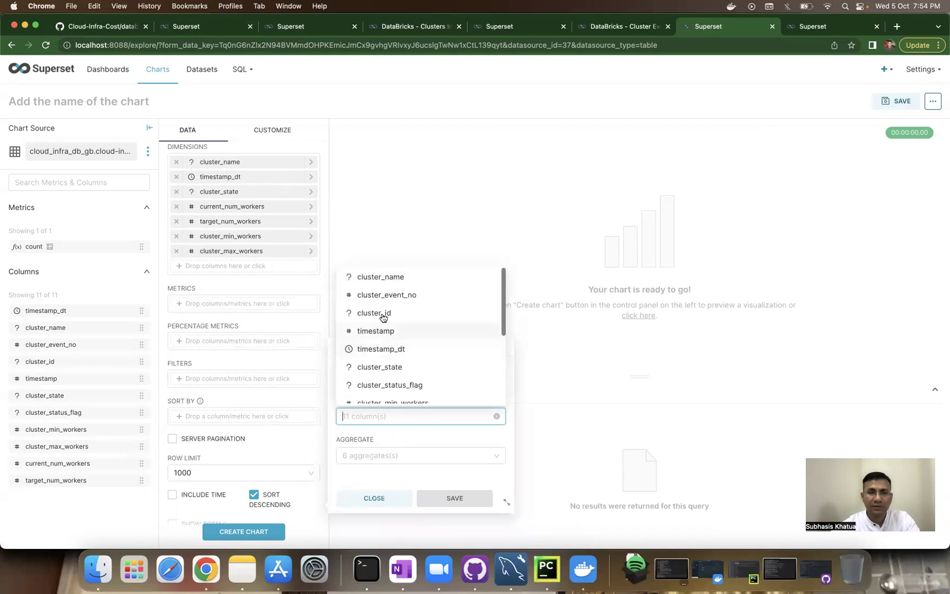
click(380, 348)
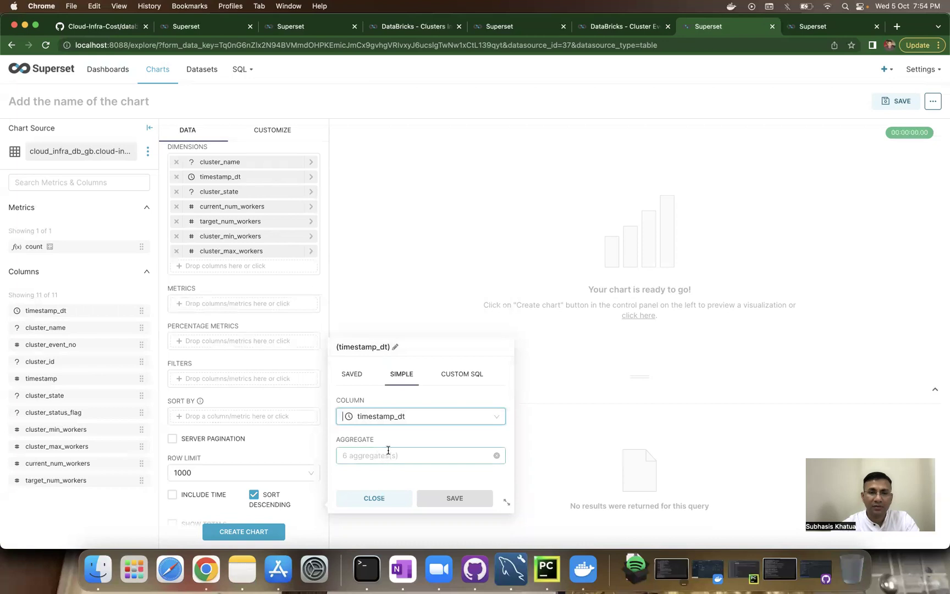
click(477, 416)
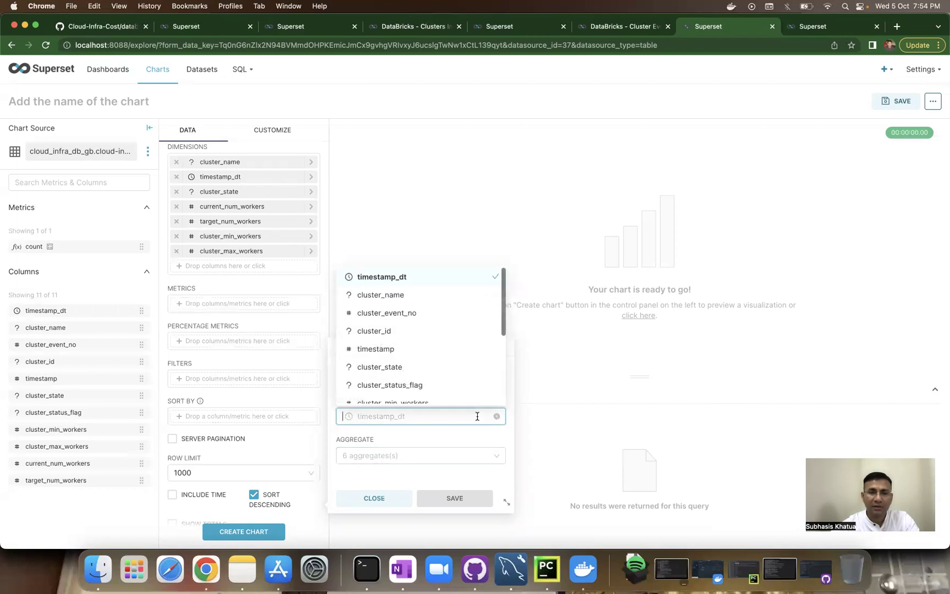
click(414, 453)
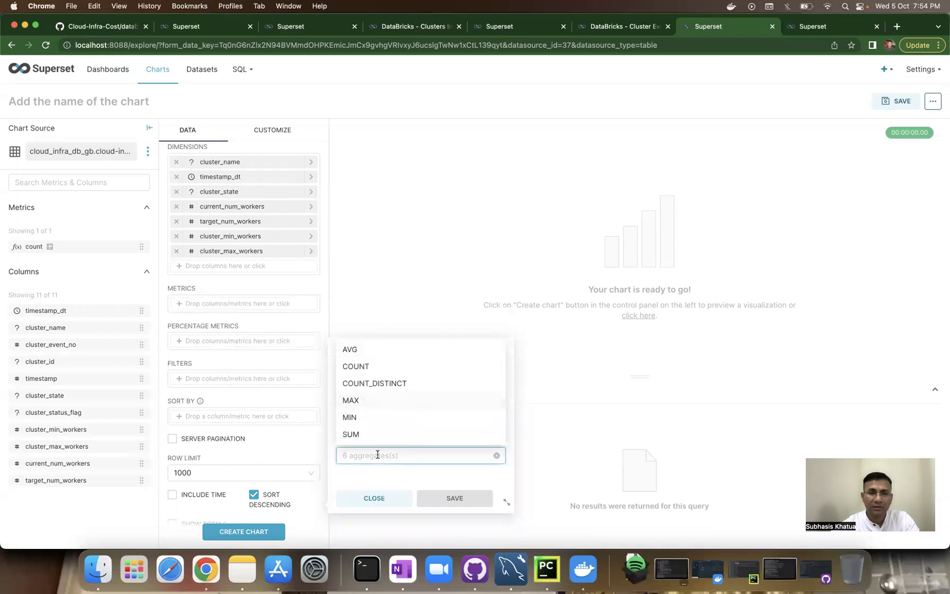
click(383, 489)
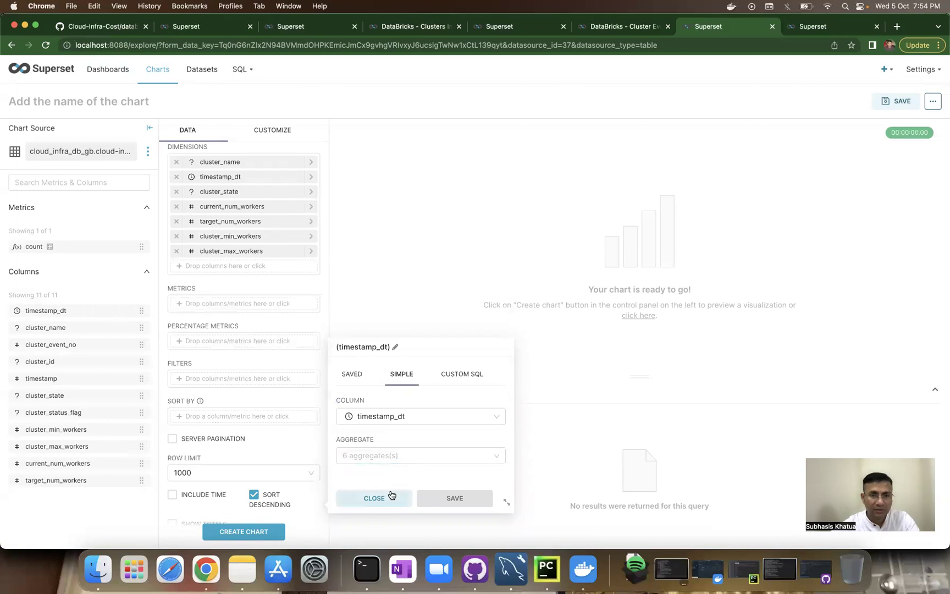
click(382, 504)
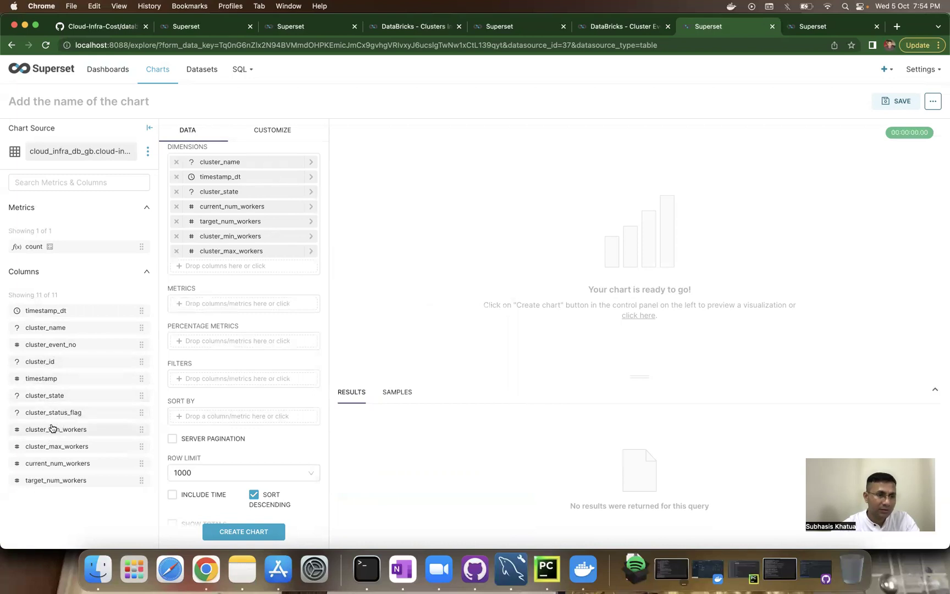
drag(56, 312, 207, 418)
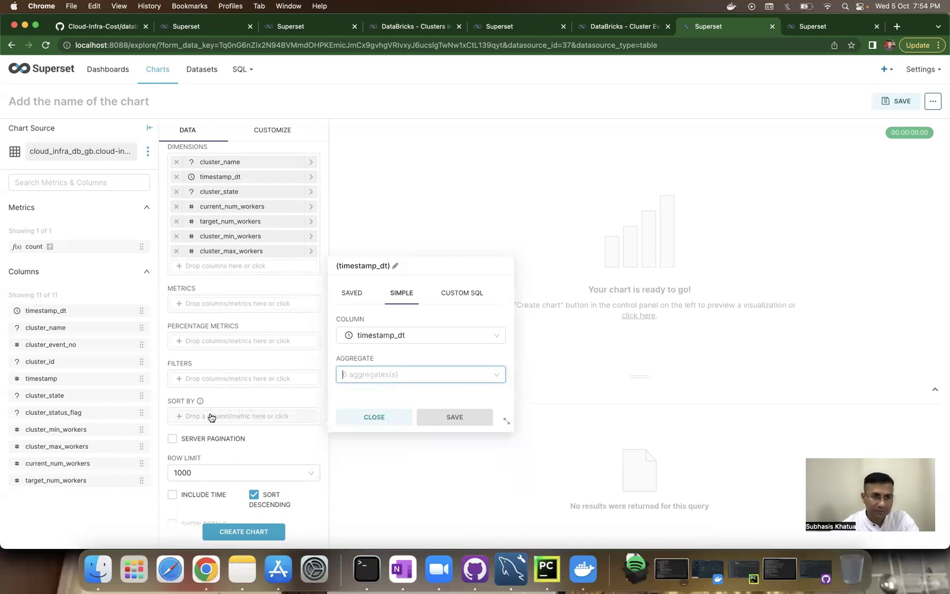
click(414, 375)
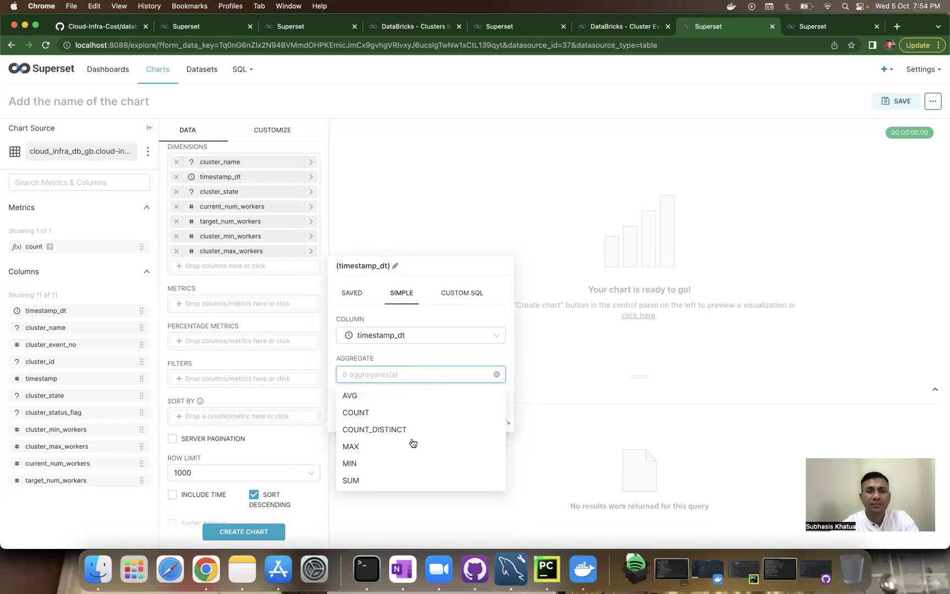
click(435, 272)
Step: Check the saved table chart's query mode and switch the new table chart to Raw Records
click(191, 33)
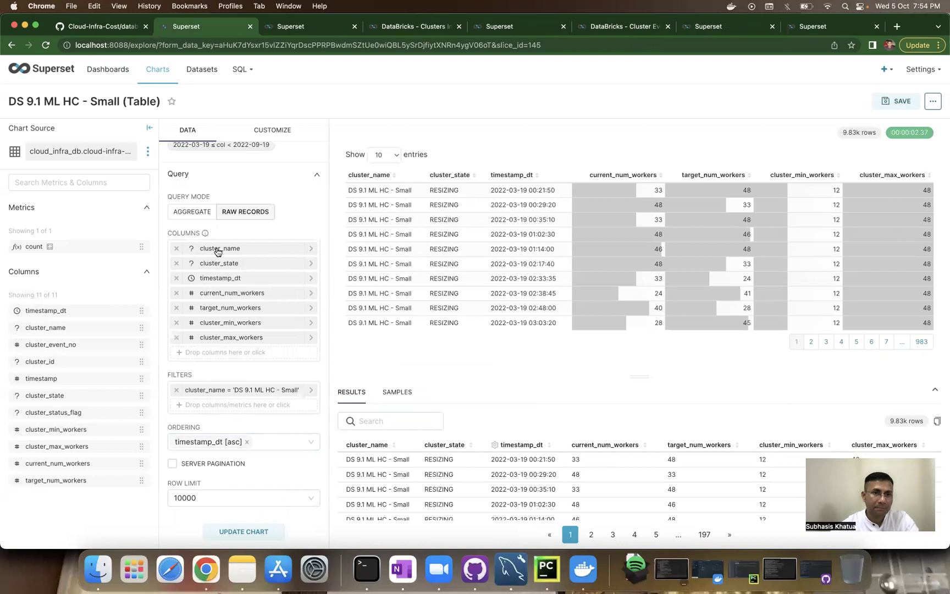
click(696, 25)
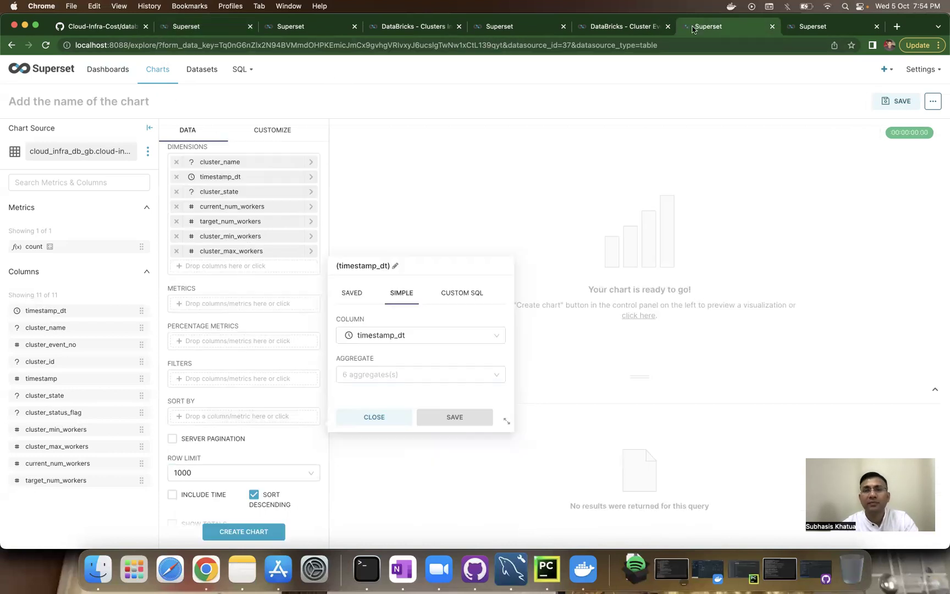
click(242, 283)
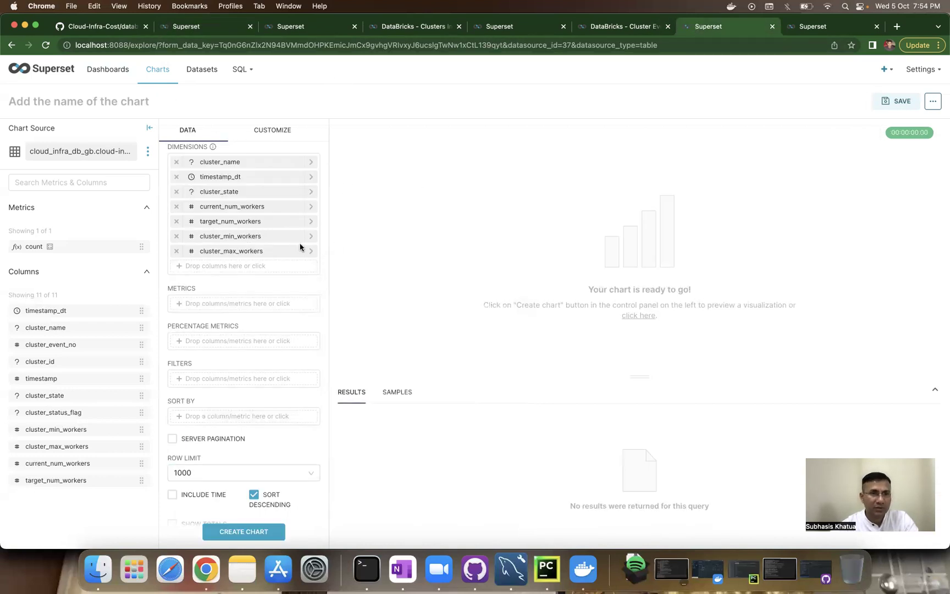
scroll(300, 247, up, 5)
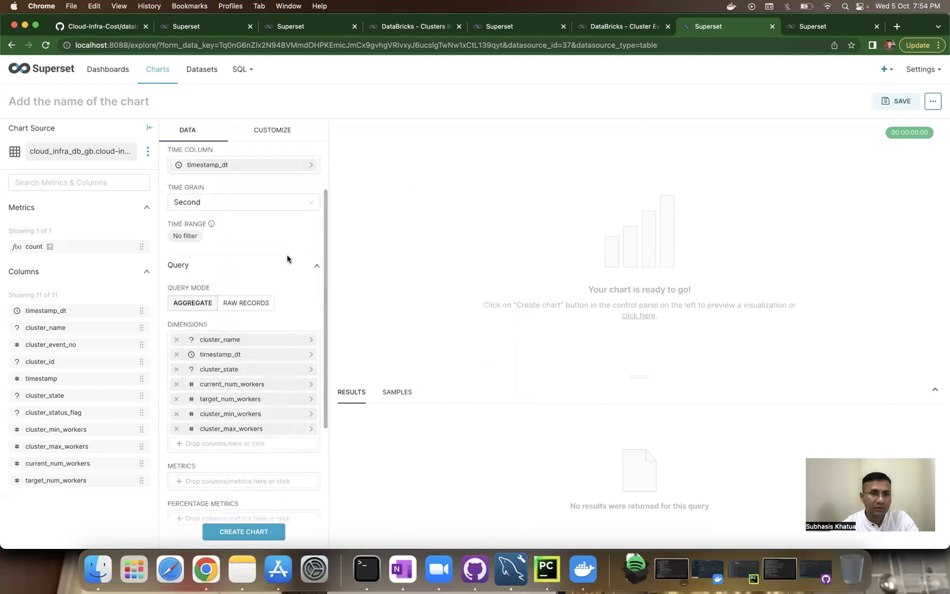
click(240, 303)
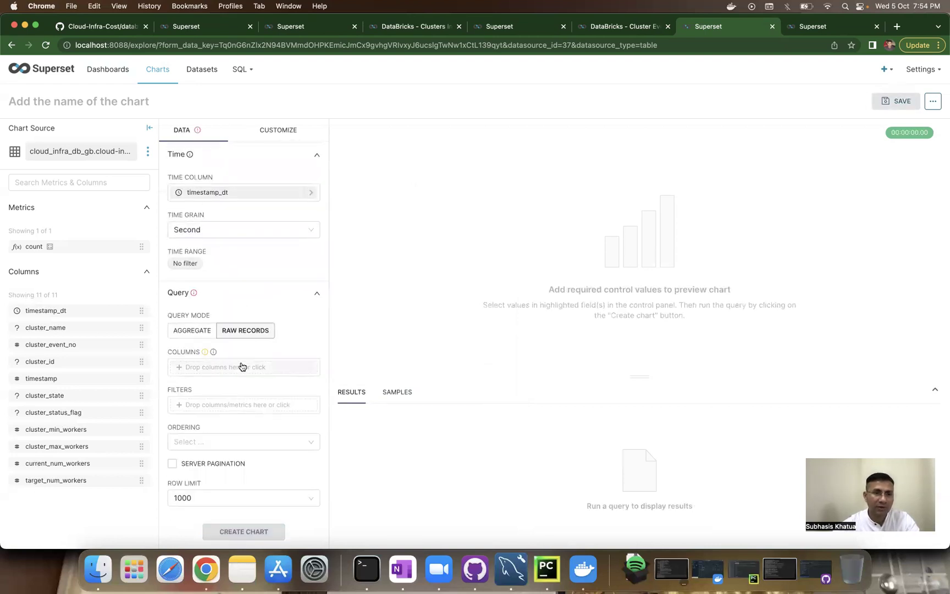
Step: Add cluster_name, timestamp_dt, cluster_state, current_num_workers, target_num_workers, cluster_min_workers and cluster_max_workers as columns, and create the chart
drag(81, 331, 211, 367)
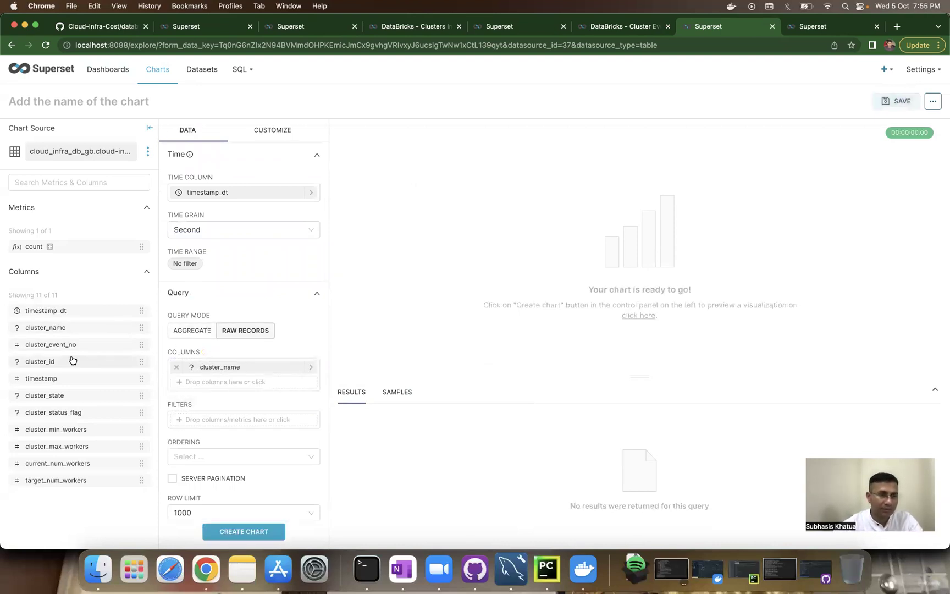
drag(56, 317, 192, 385)
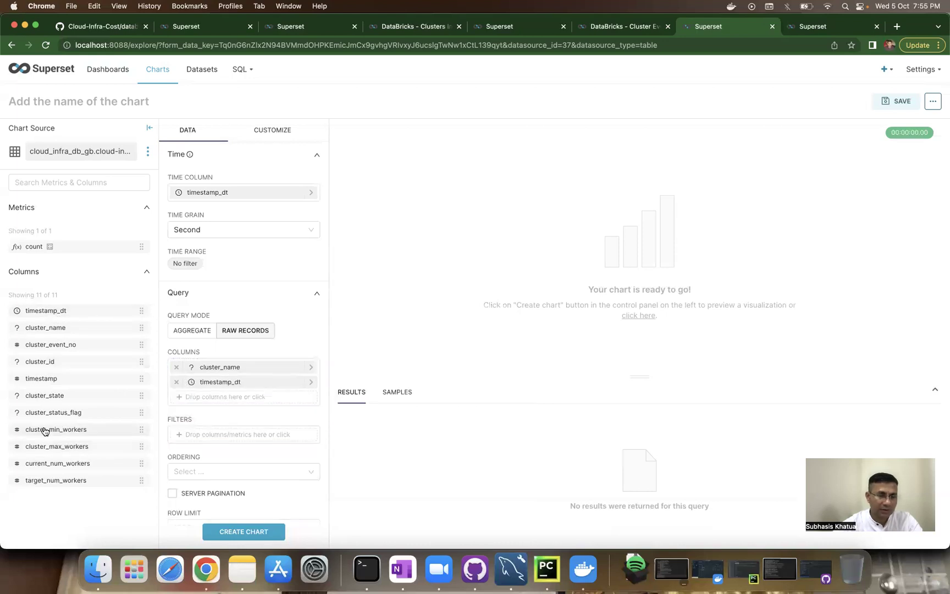
drag(47, 402, 181, 397)
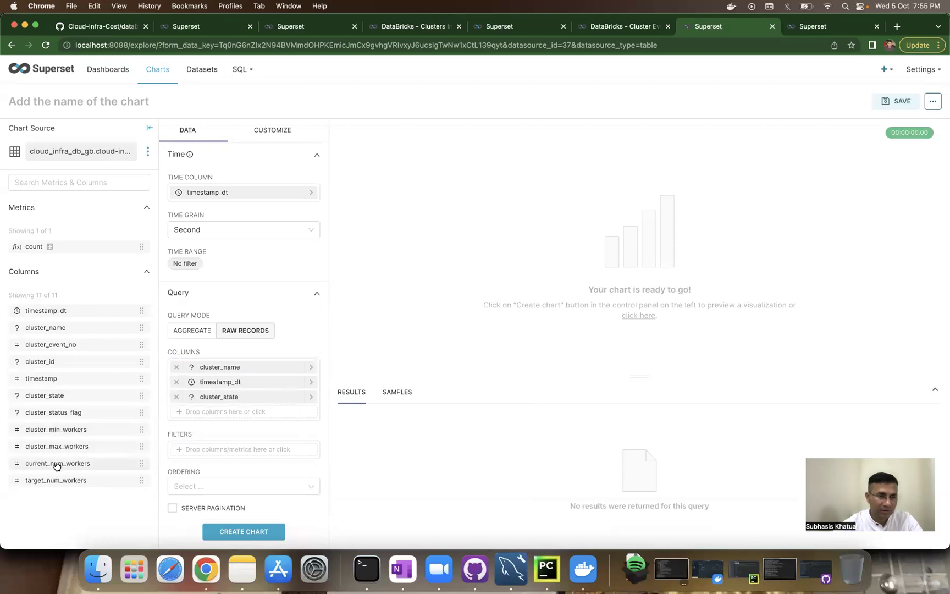
drag(56, 465, 191, 412)
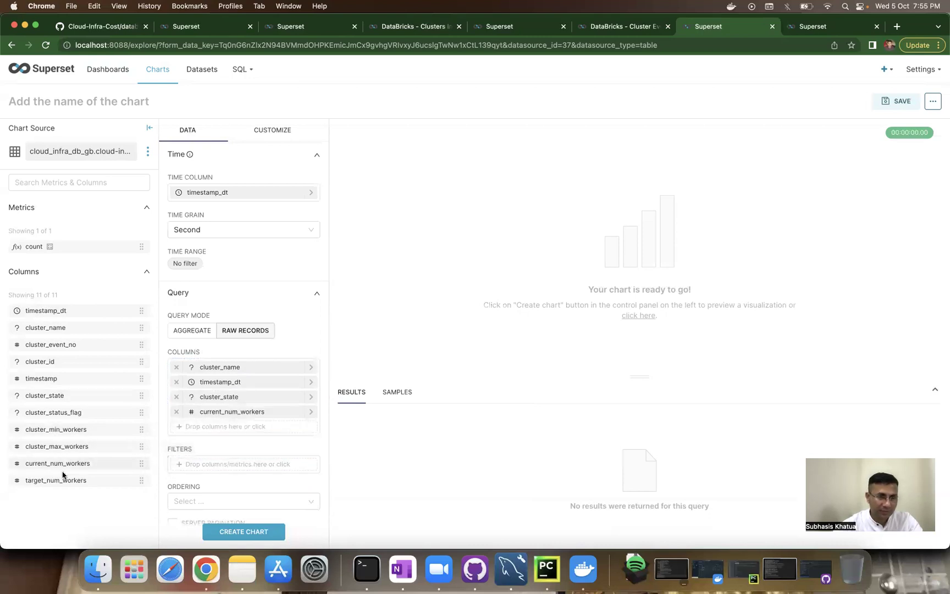
drag(55, 482, 192, 427)
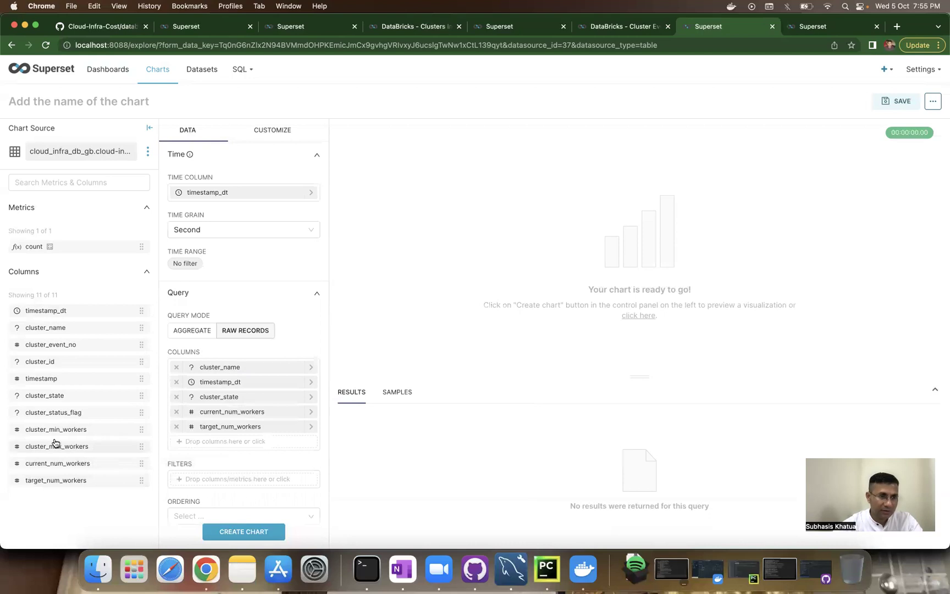
drag(50, 434, 195, 441)
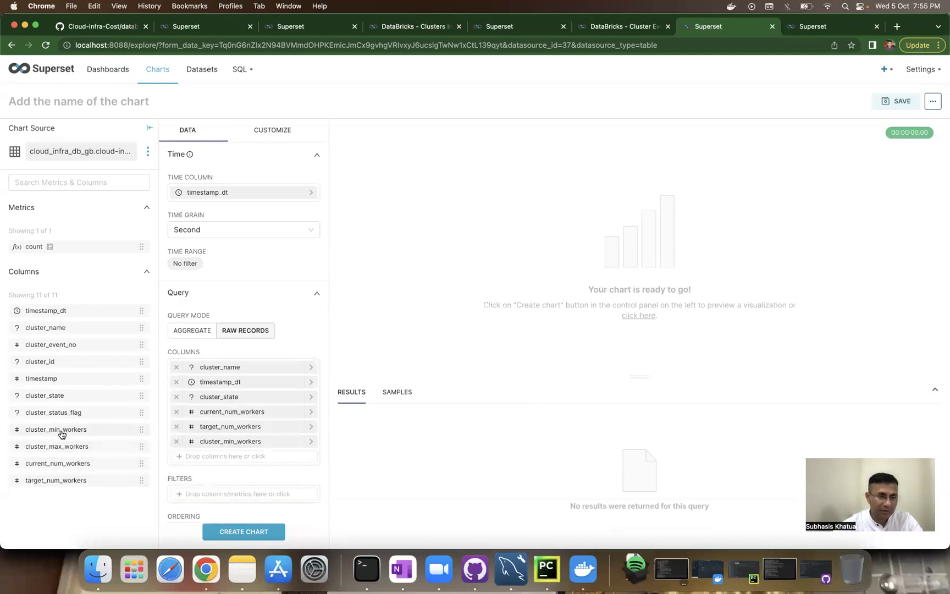
drag(57, 449, 198, 453)
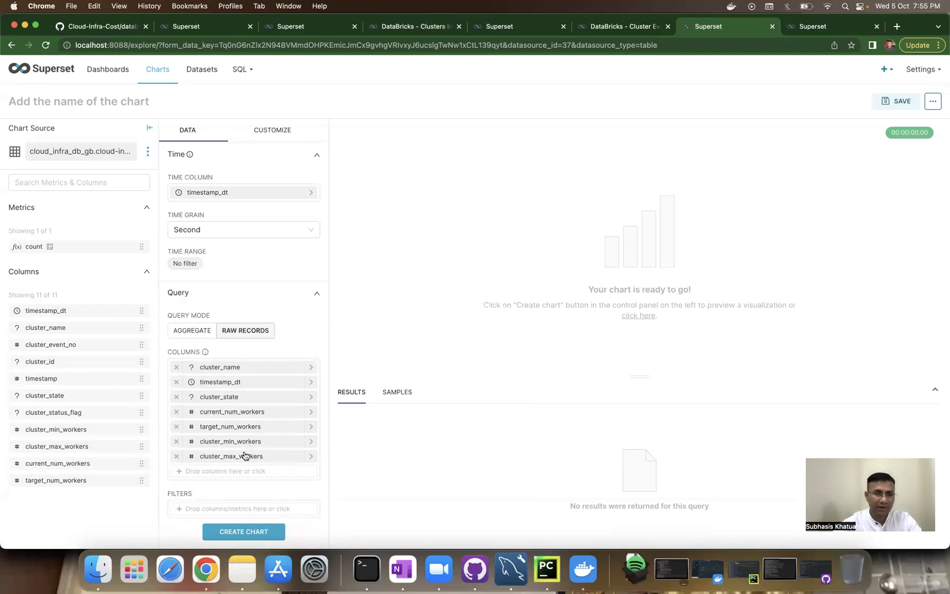
click(248, 533)
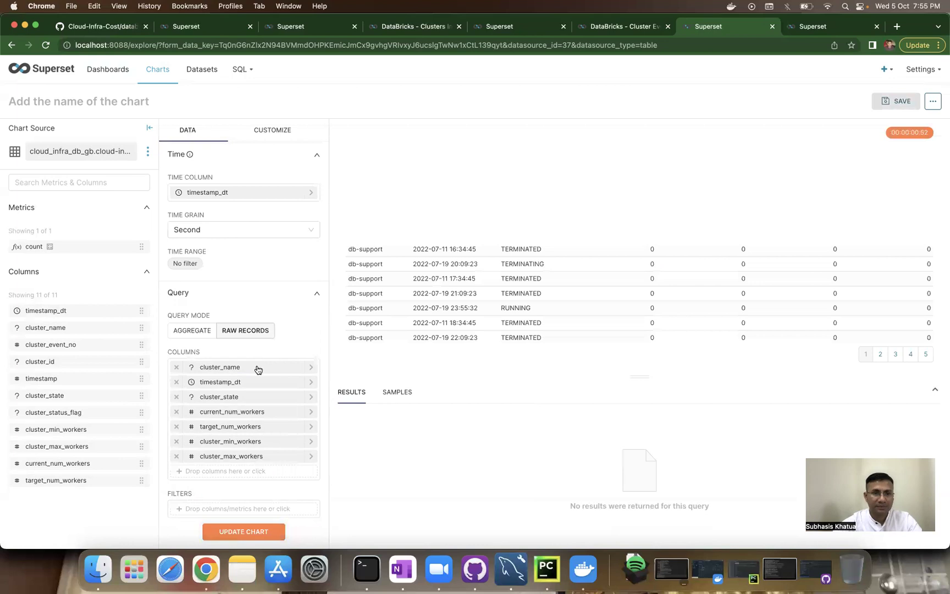
Step: Set the table chart's ordering to timestamp_dt [asc]
scroll(201, 418, down, 3)
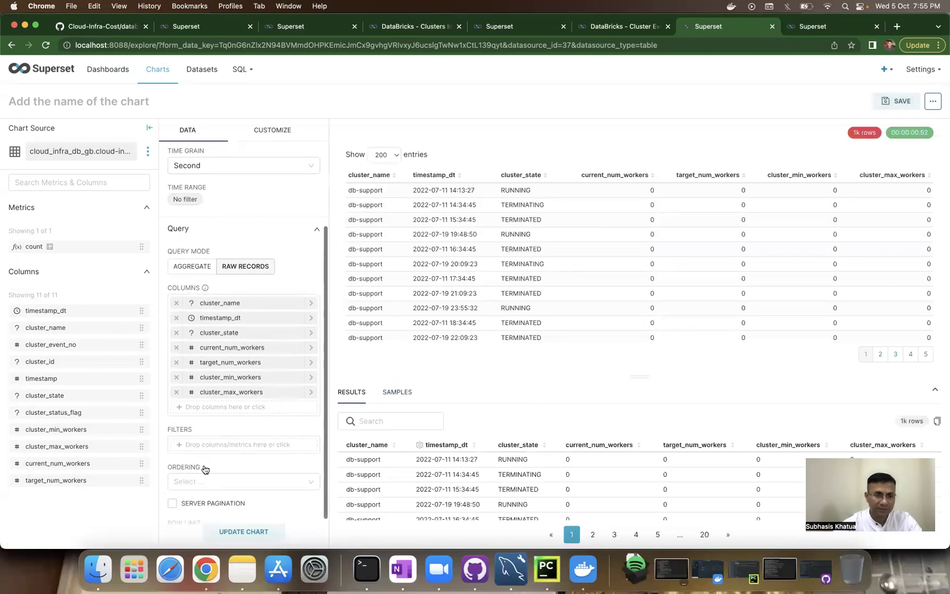
click(201, 482)
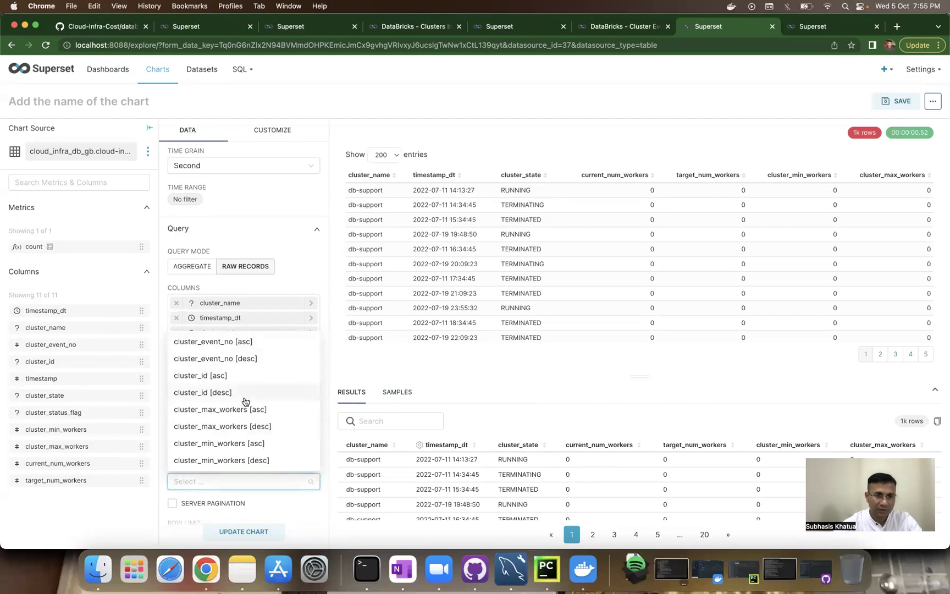
scroll(245, 399, down, 1)
scroll(245, 400, down, 5)
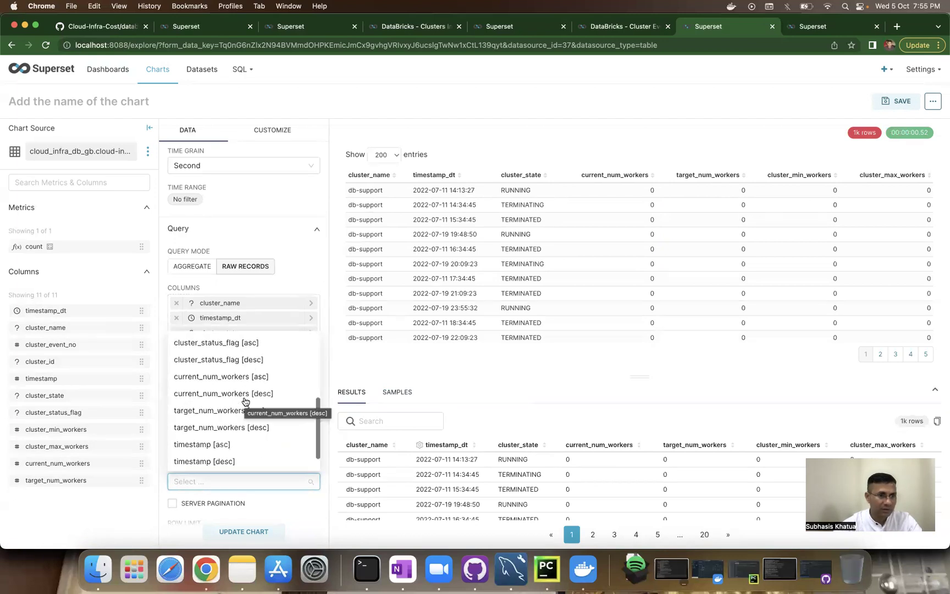
scroll(204, 450, down, 2)
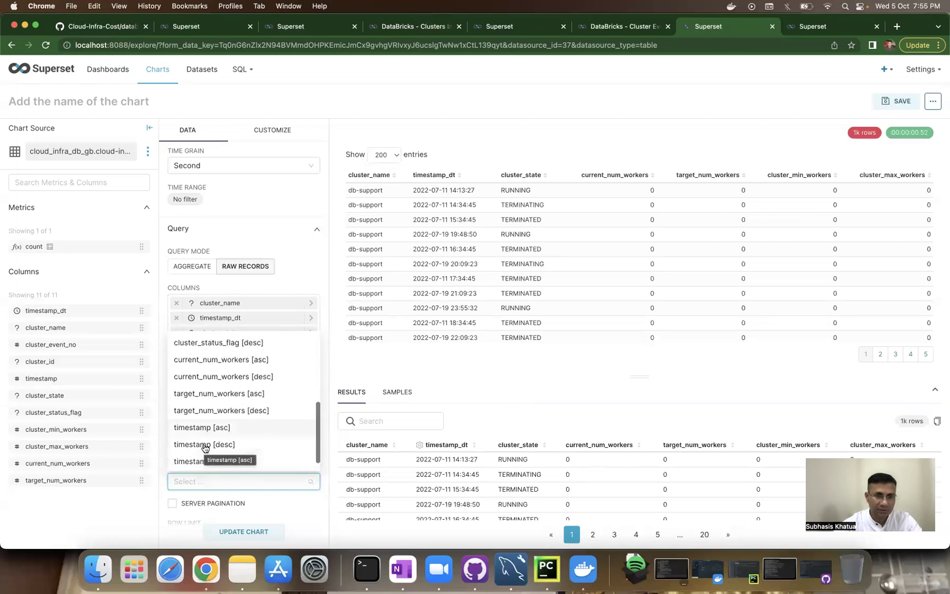
click(199, 444)
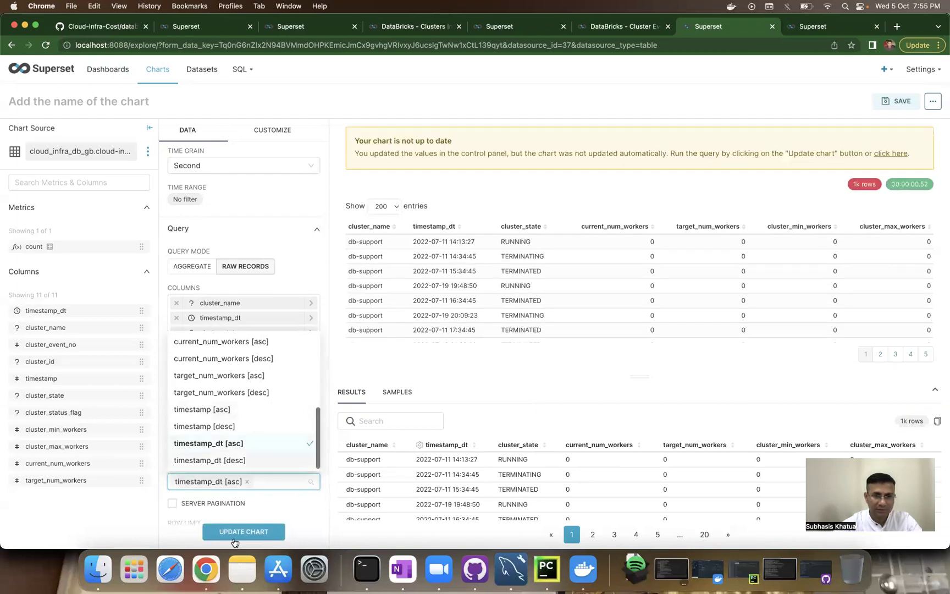
Step: Update the table chart with the new ordering and check the timestamps in the result rows
click(233, 533)
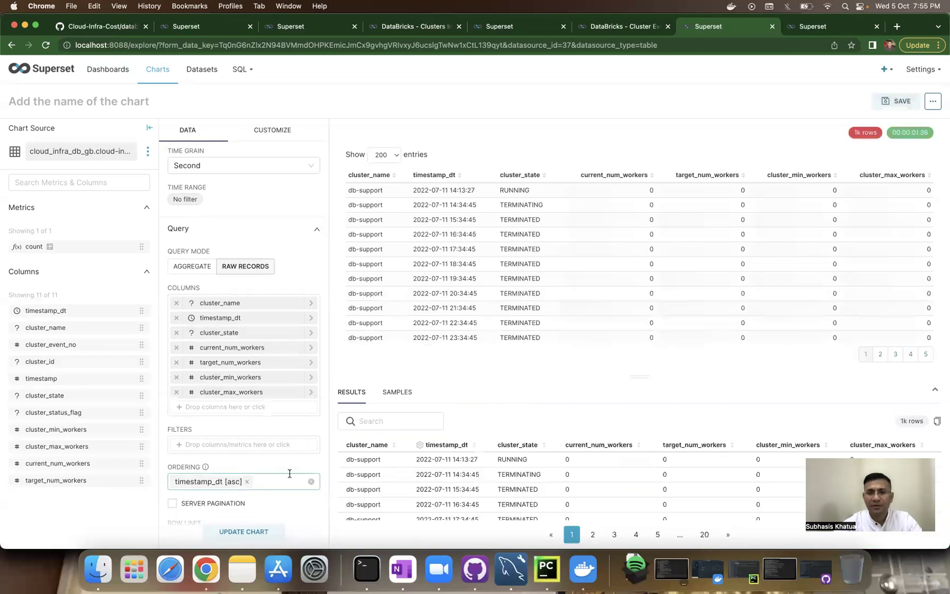
scroll(534, 472, down, 15)
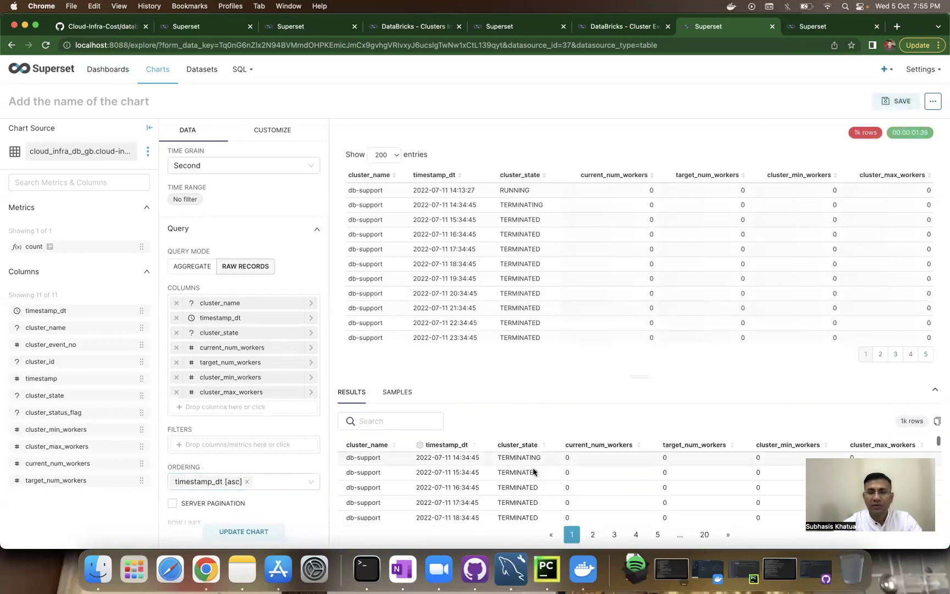
scroll(534, 471, down, 7)
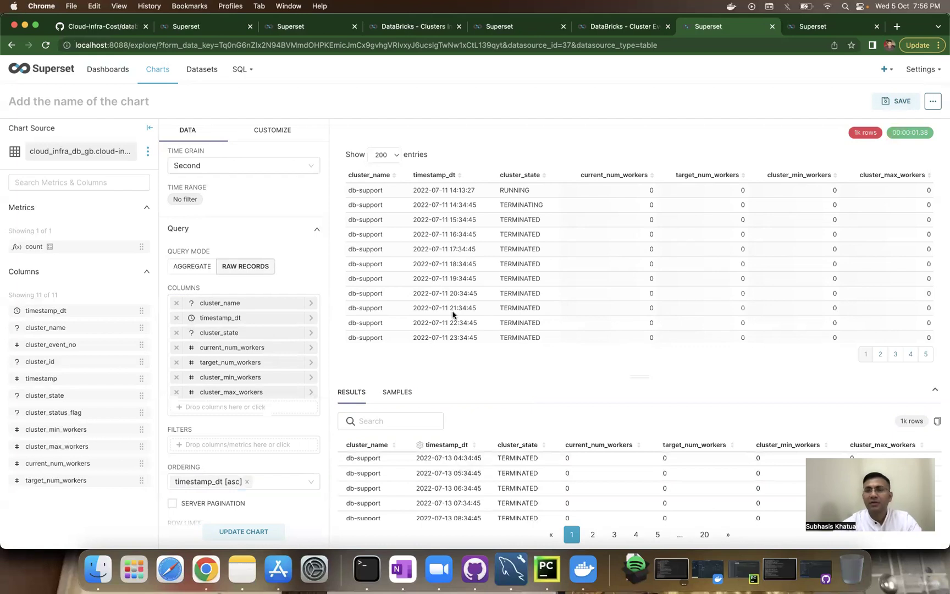
Step: Save the chart as "Cluster Events - Table (Ch4)" and add it to the dashboard DataBricks - Cluster Events (Ch4) - v0.1
click(890, 108)
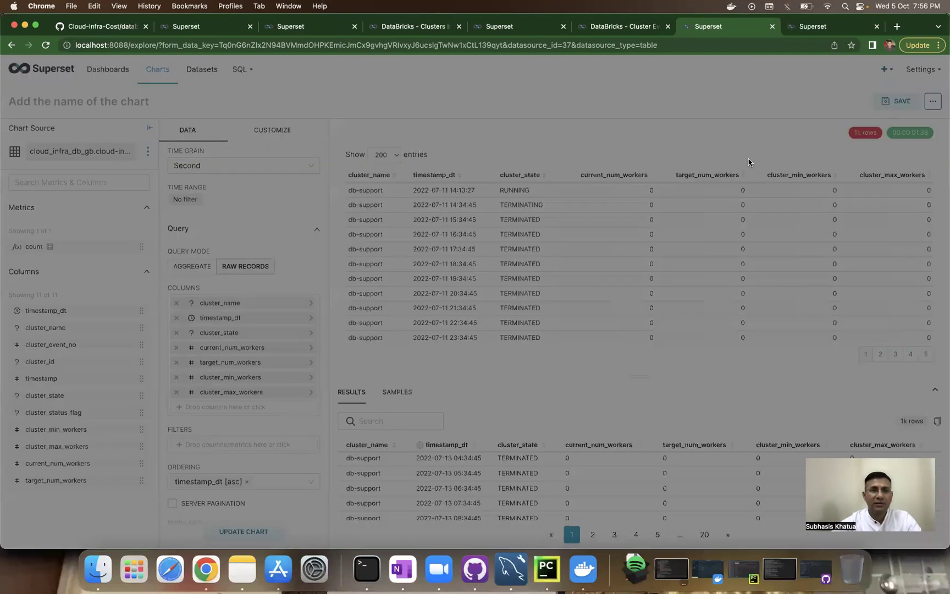
click(396, 215)
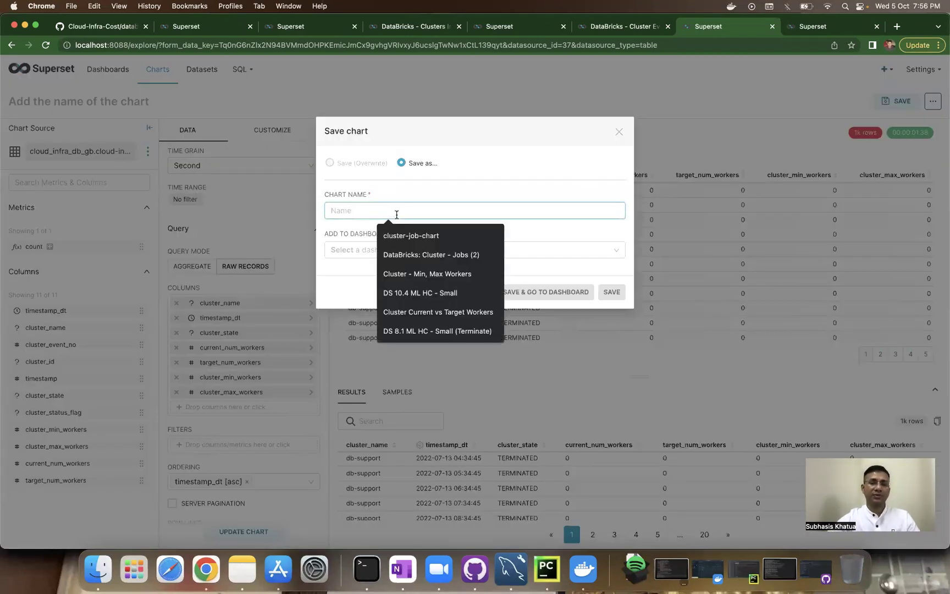
text(Clust)
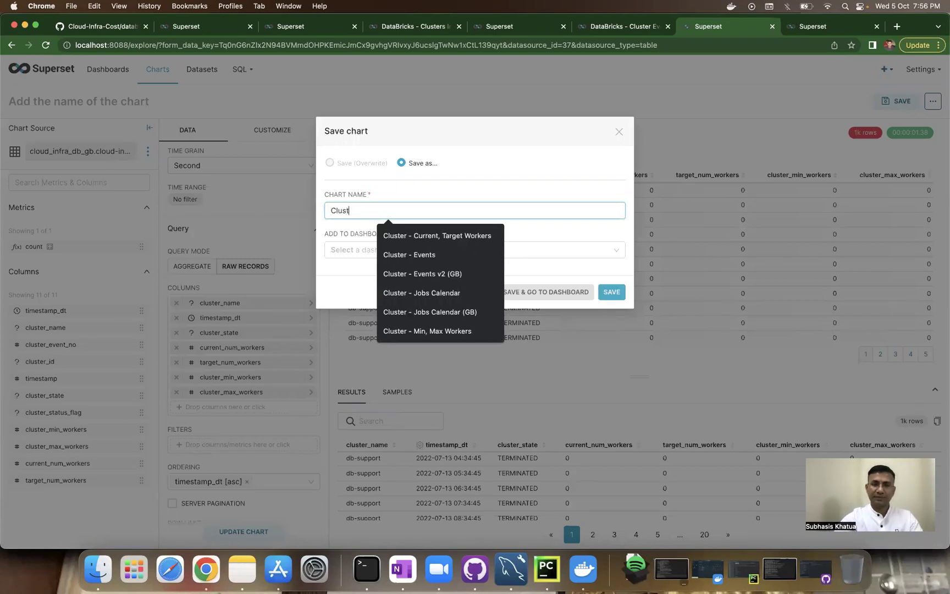
text(er Even)
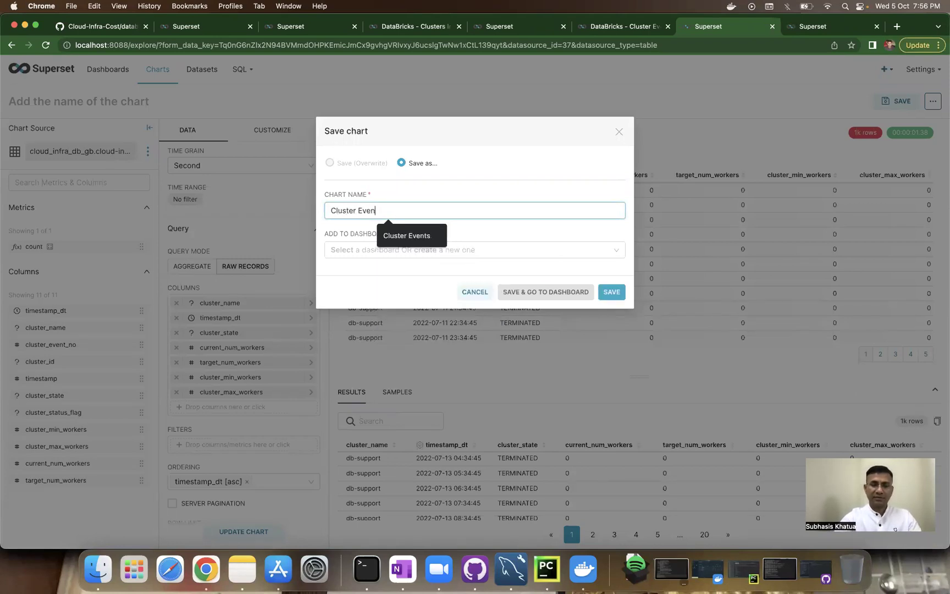
text(ts - Table (Ch4)
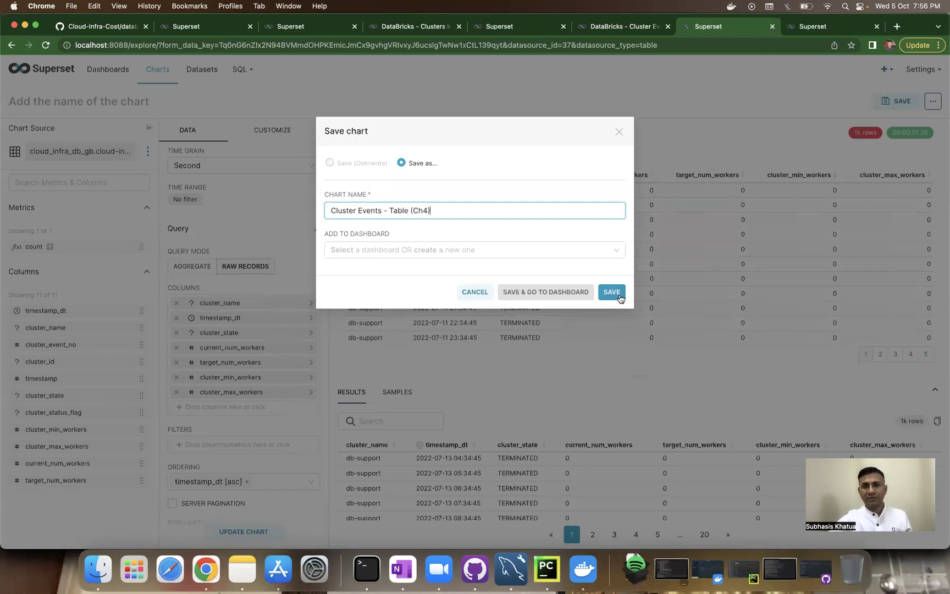
click(523, 250)
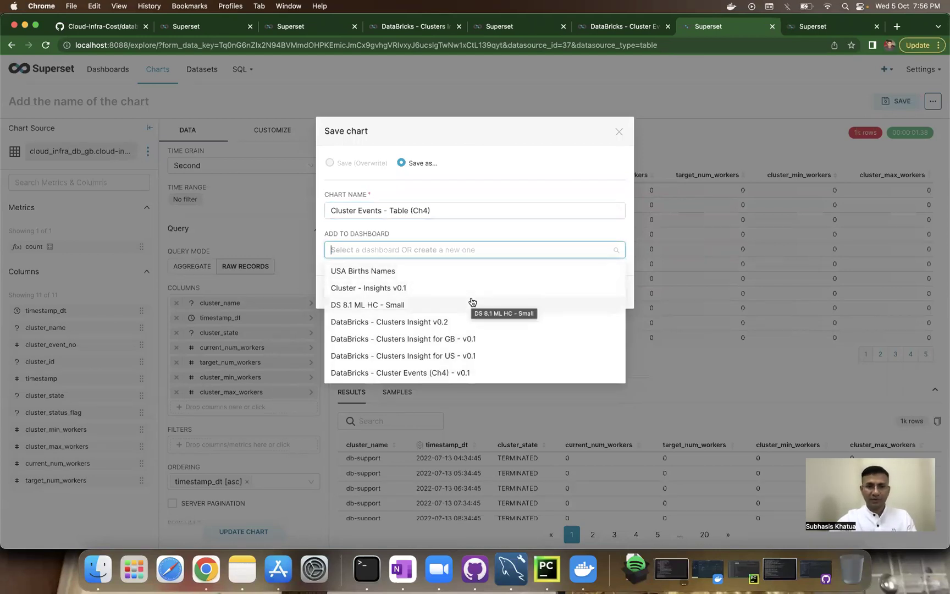
click(408, 373)
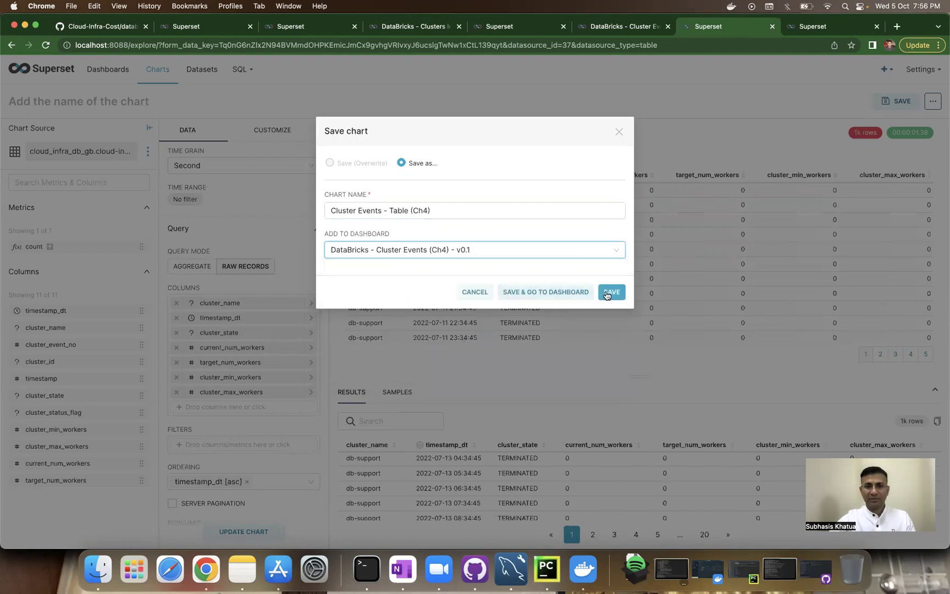
click(610, 292)
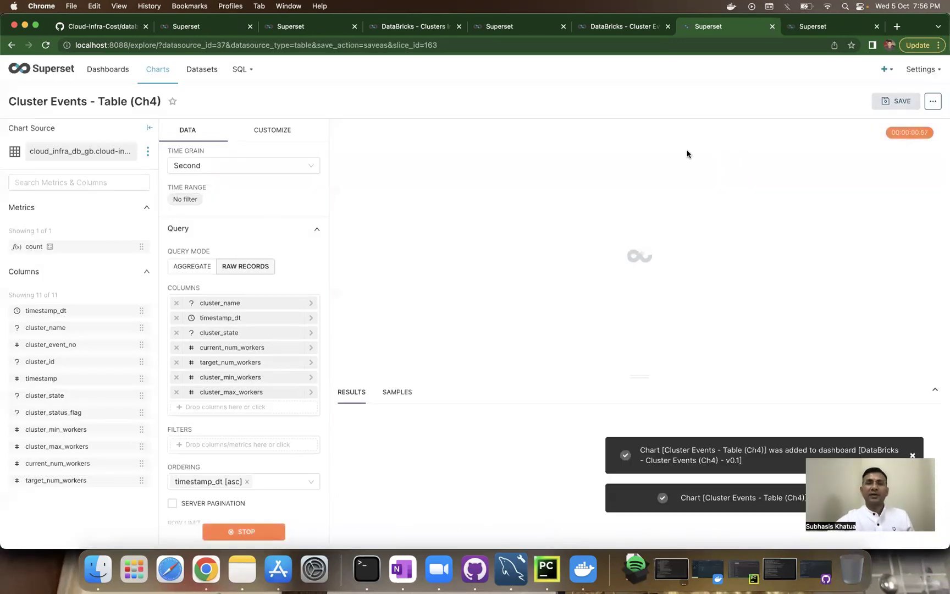
Step: Rename the cluster events dashboard to "DataBricks - Cluster Insights (Ch4) - v0.1" and save it
click(627, 26)
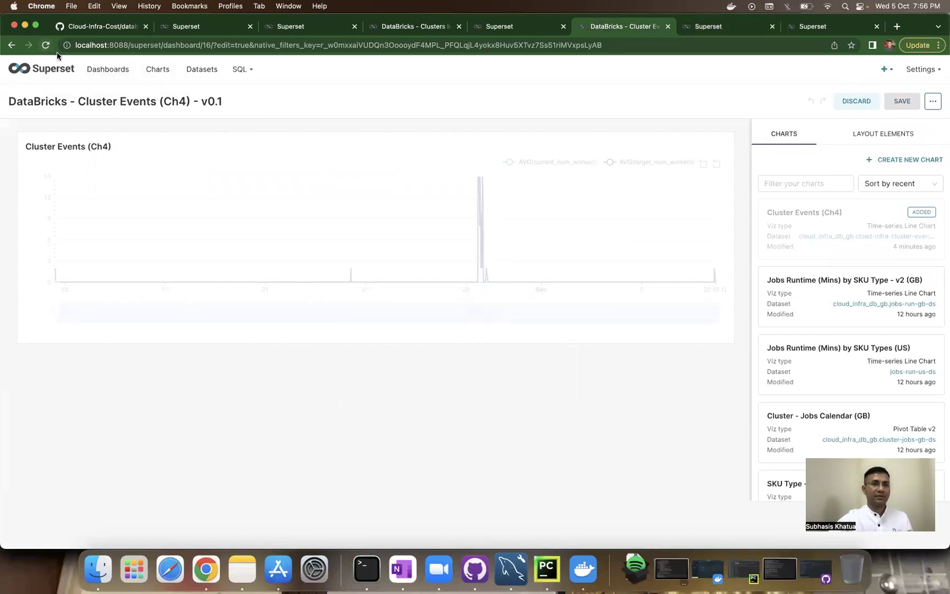
double_click(137, 104)
text(Insights)
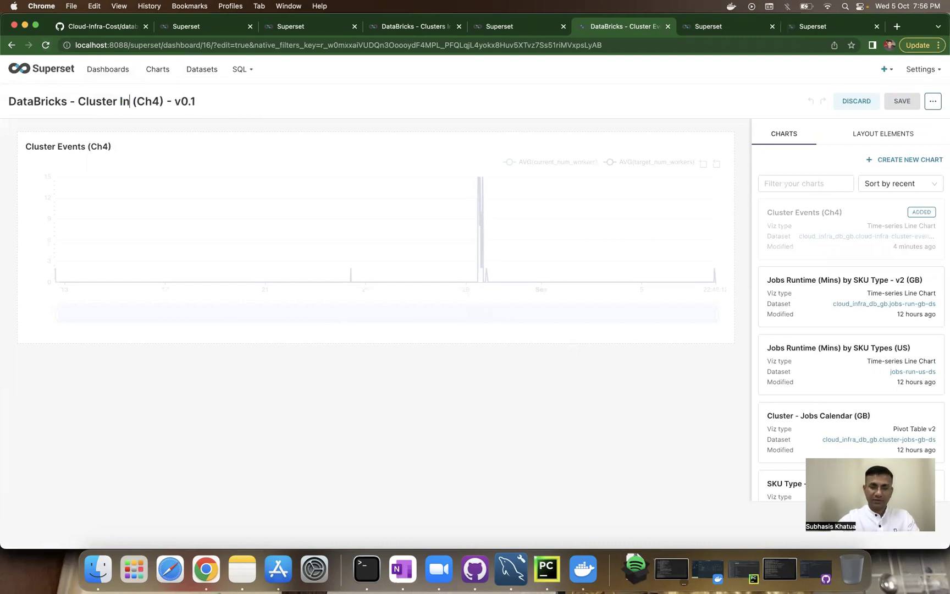
click(148, 173)
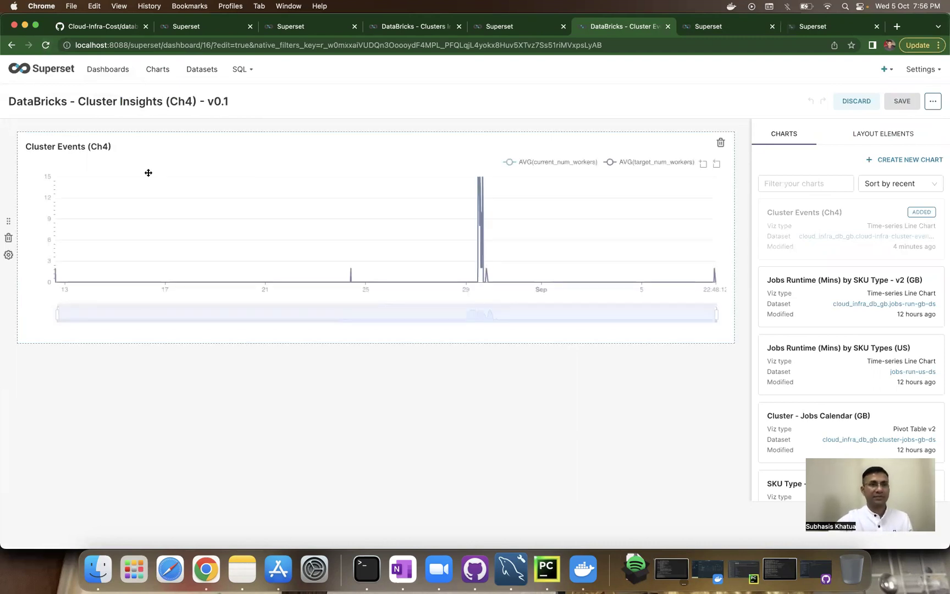
click(46, 100)
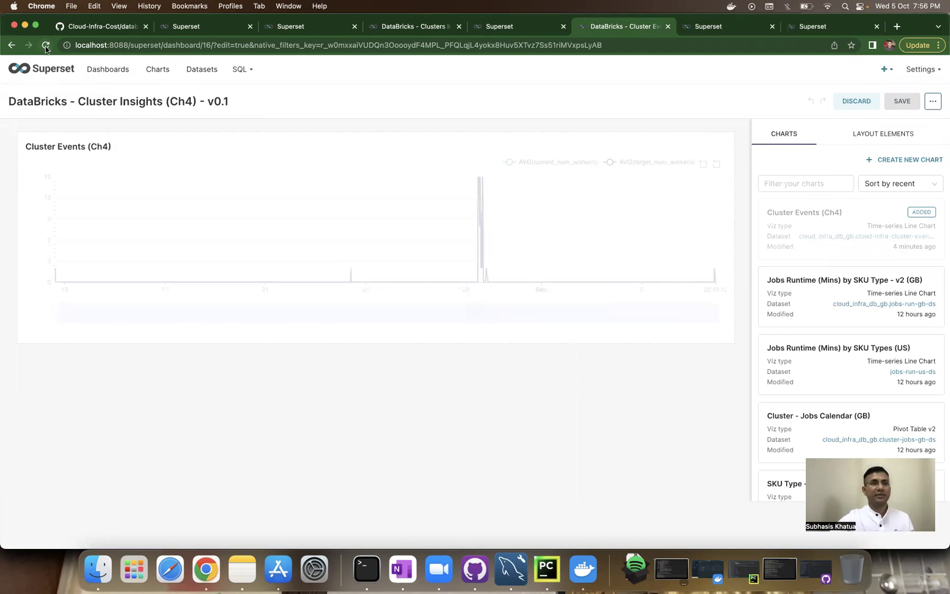
click(140, 354)
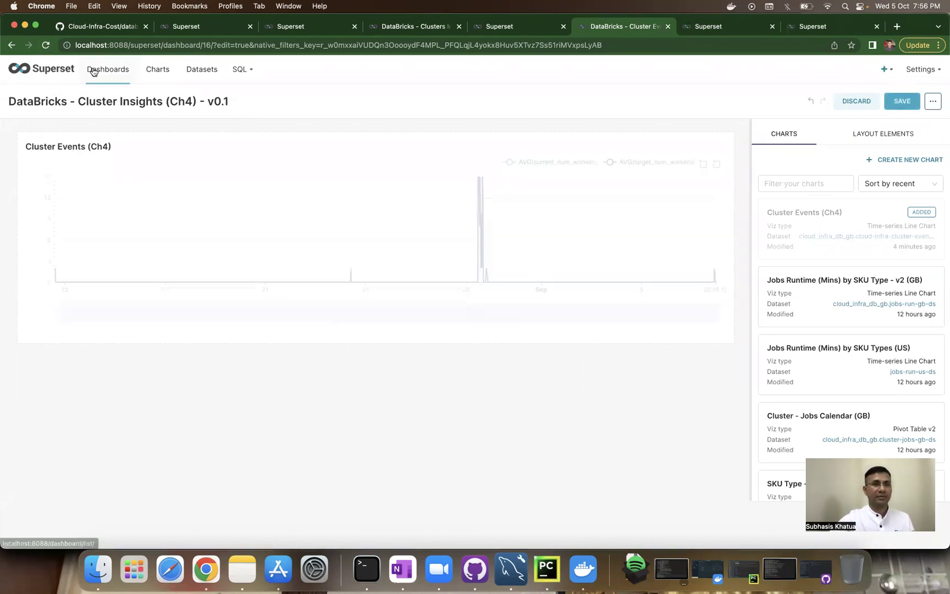
click(45, 45)
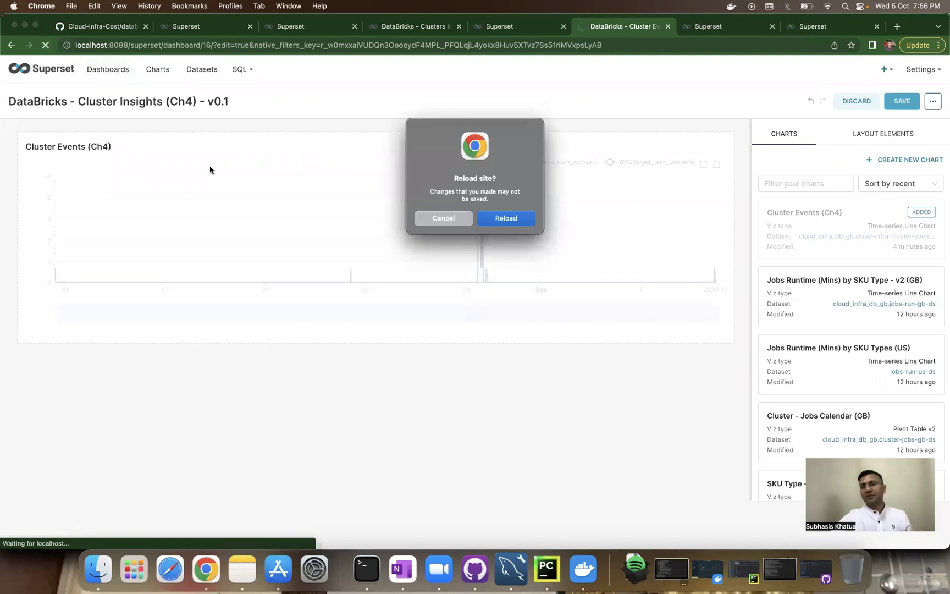
click(443, 218)
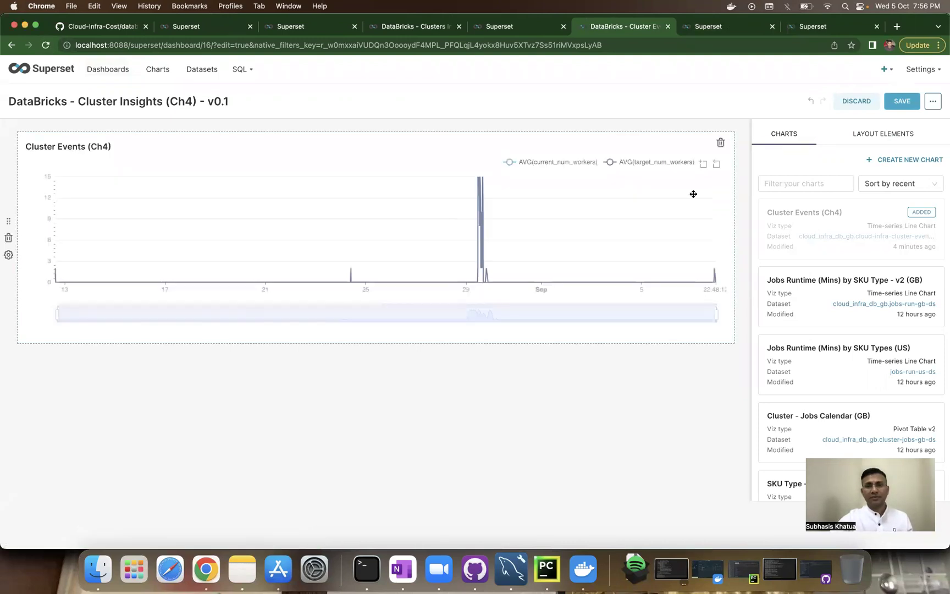
click(902, 101)
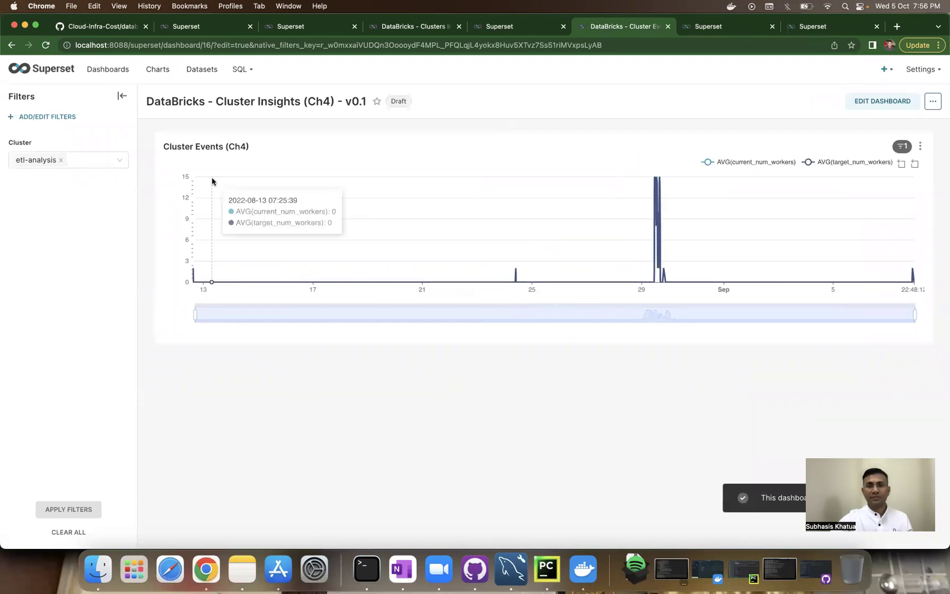
Step: Reload the dashboard editor and place the Cluster Events - Table (Ch4) chart in a row above the line chart
click(45, 44)
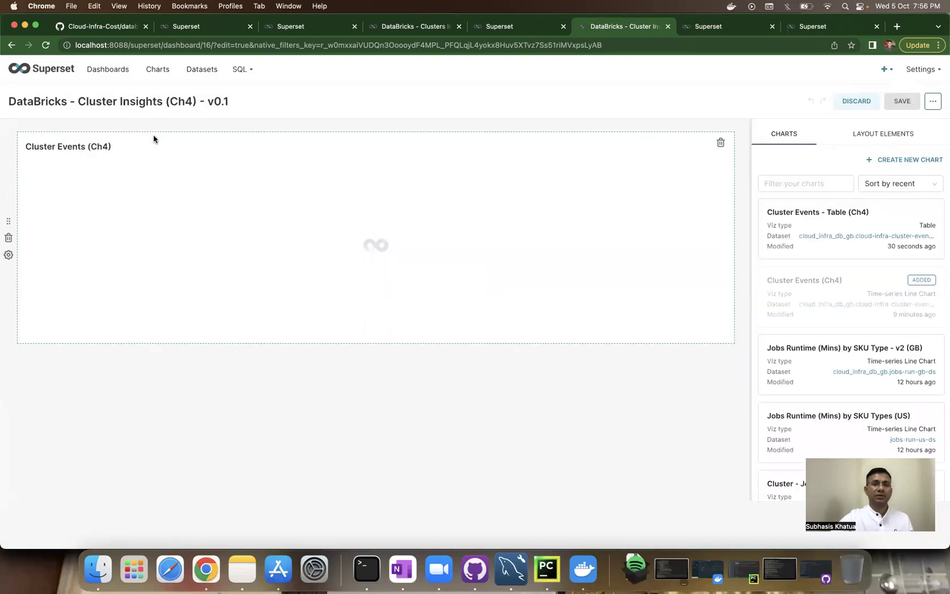
drag(794, 213, 387, 364)
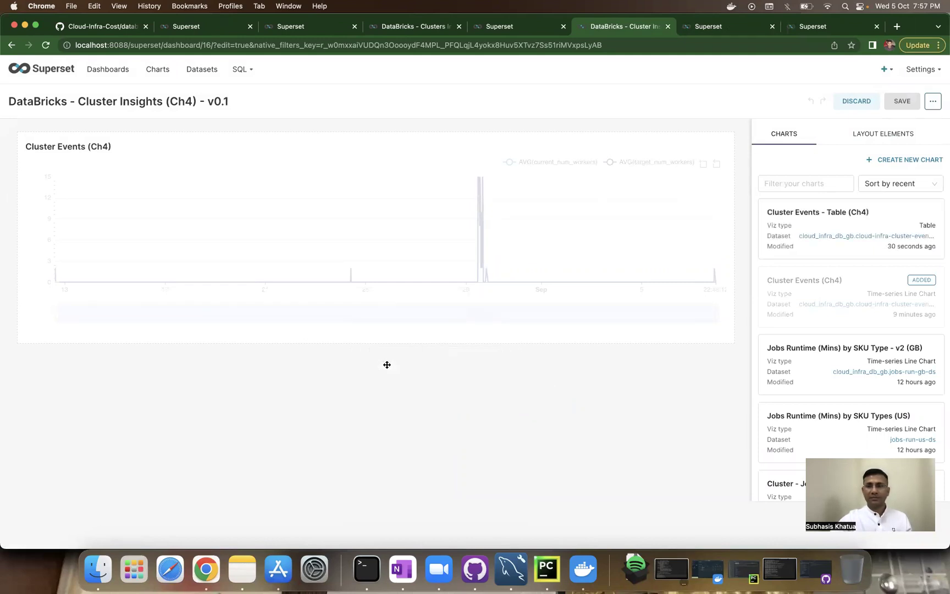
drag(862, 224, 114, 367)
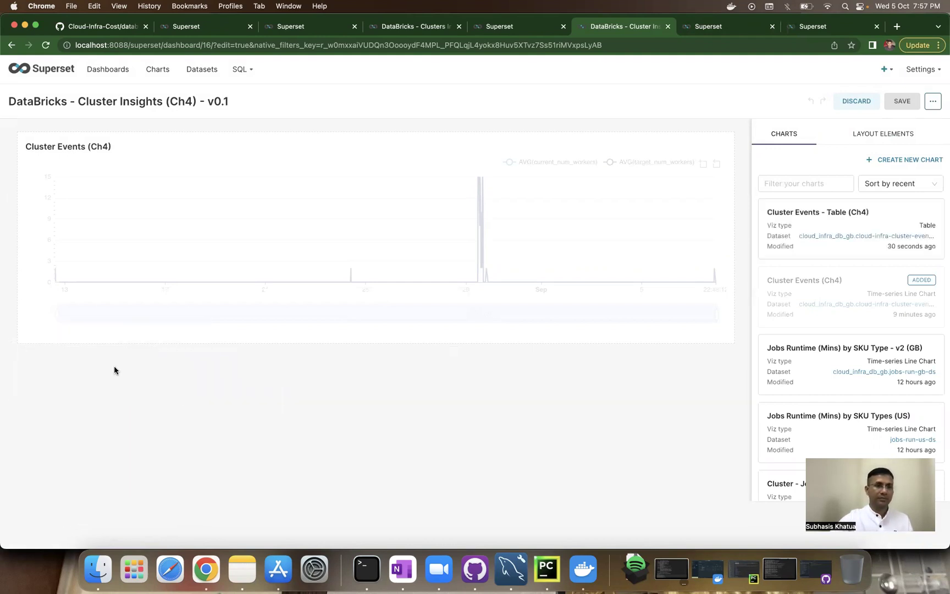
click(46, 46)
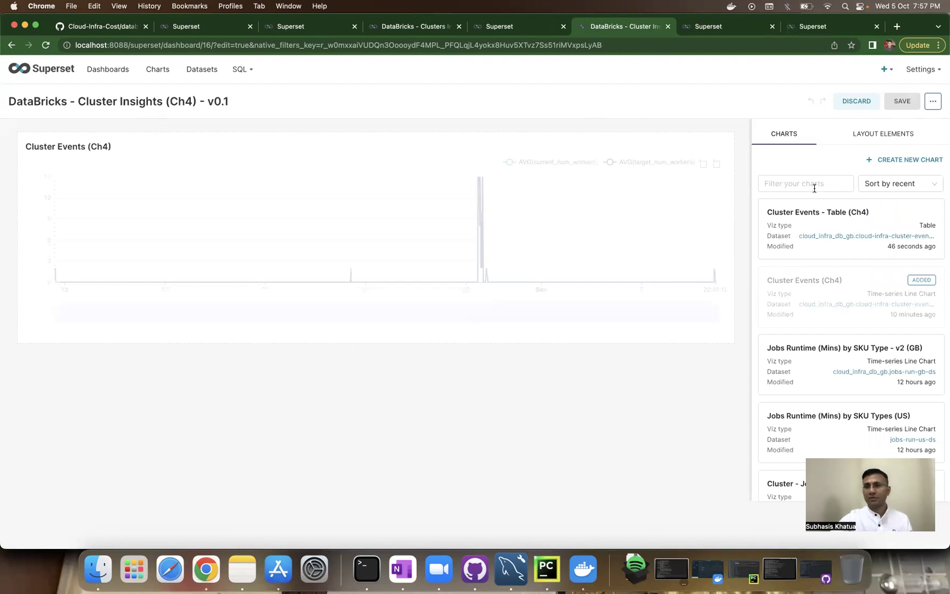
drag(813, 213, 493, 127)
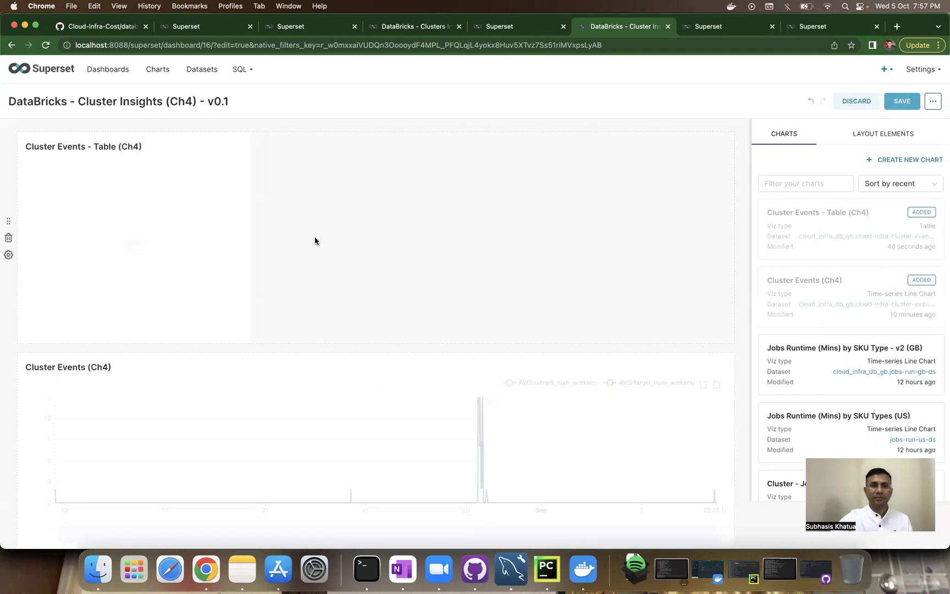
Step: Arrange the table chart below the line chart at the full dashboard width, and save the dashboard
drag(209, 350, 198, 132)
drag(249, 396, 748, 379)
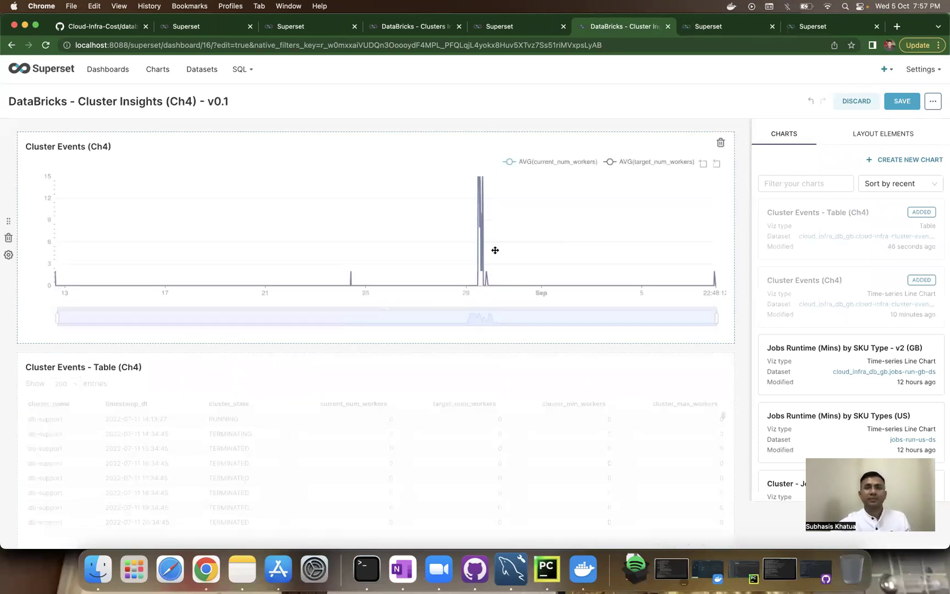
click(902, 102)
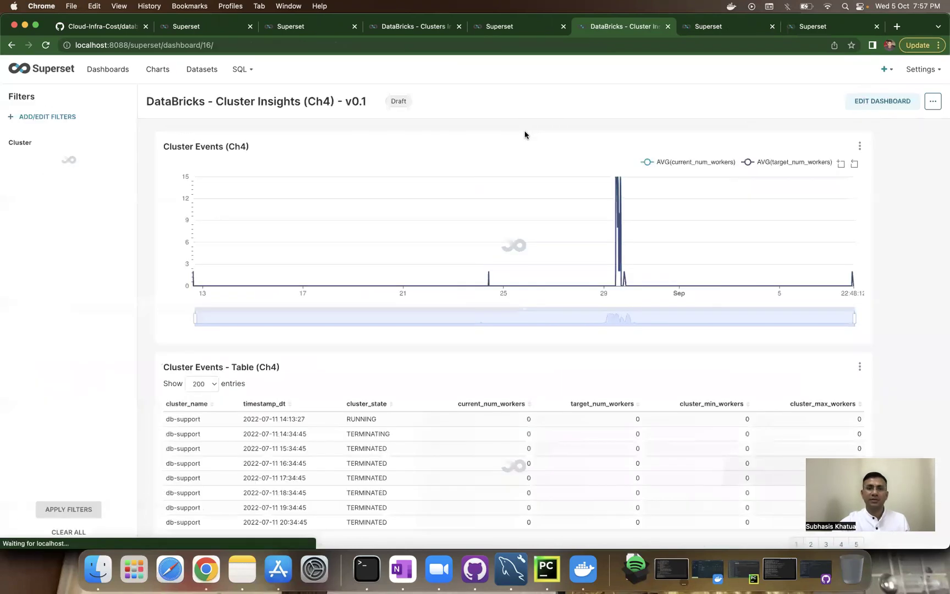
click(549, 570)
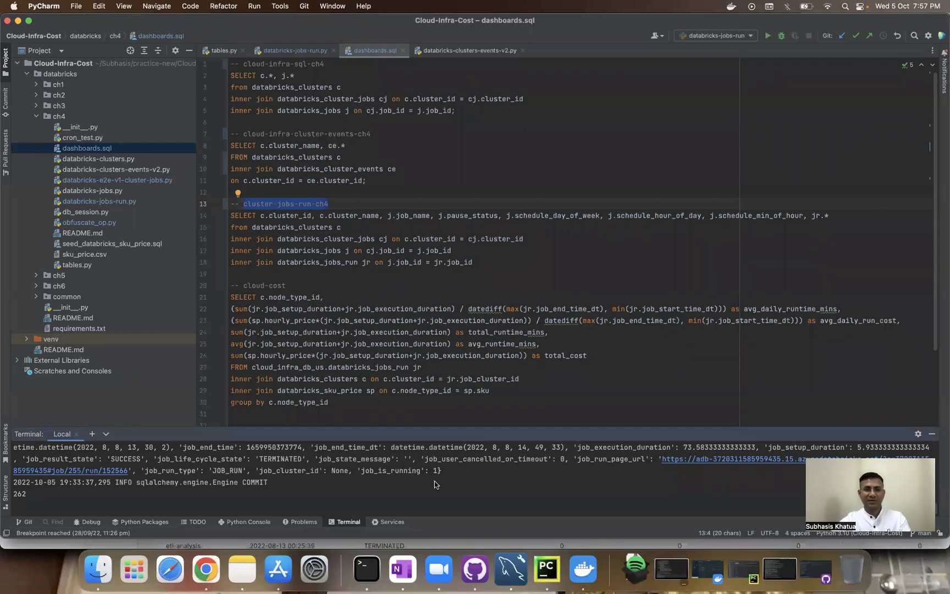
key(super+Tab)
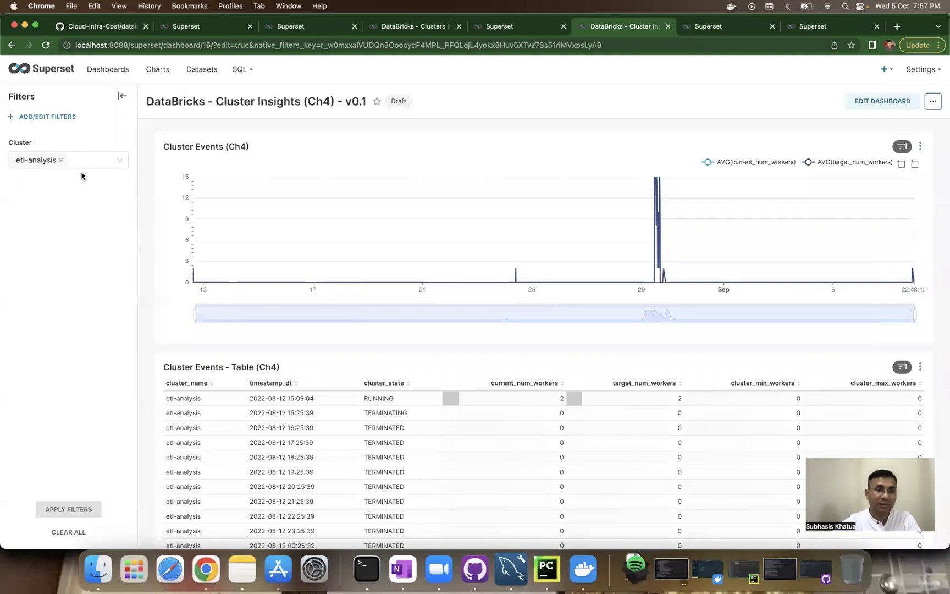
Step: Remove etl-analysis from the Cluster filter, select it again and apply the filter
mouse_move(64, 165)
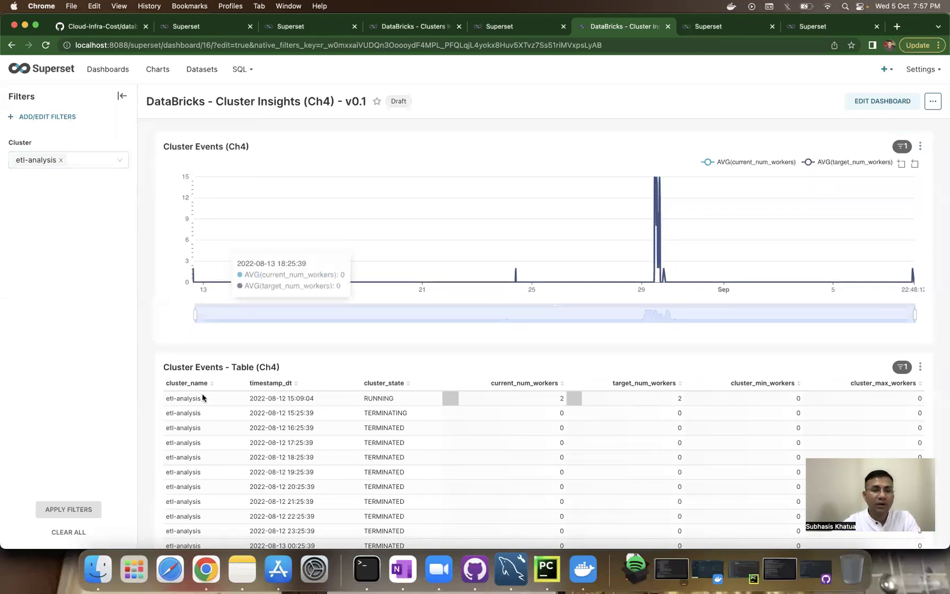
click(61, 159)
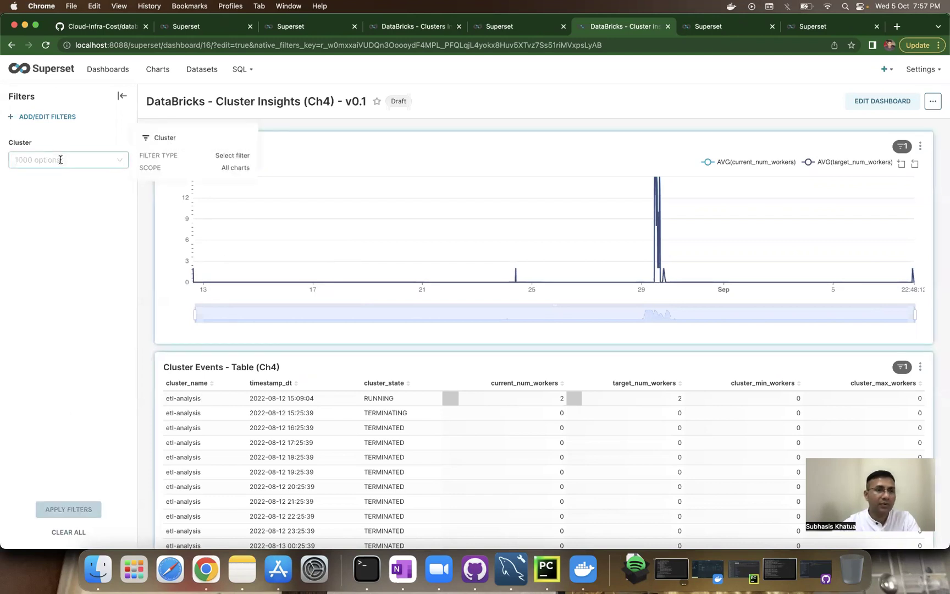
click(117, 164)
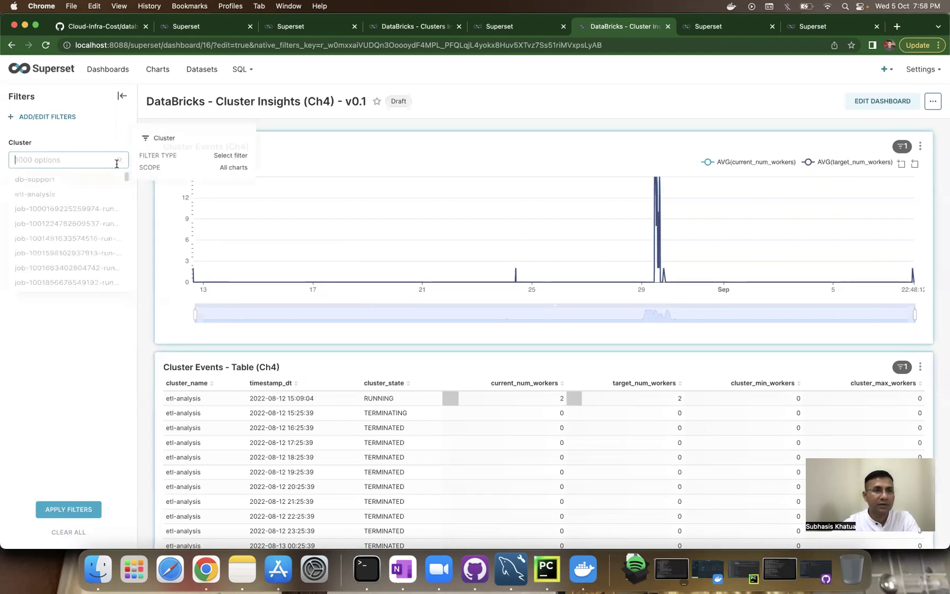
click(45, 198)
click(67, 511)
click(81, 392)
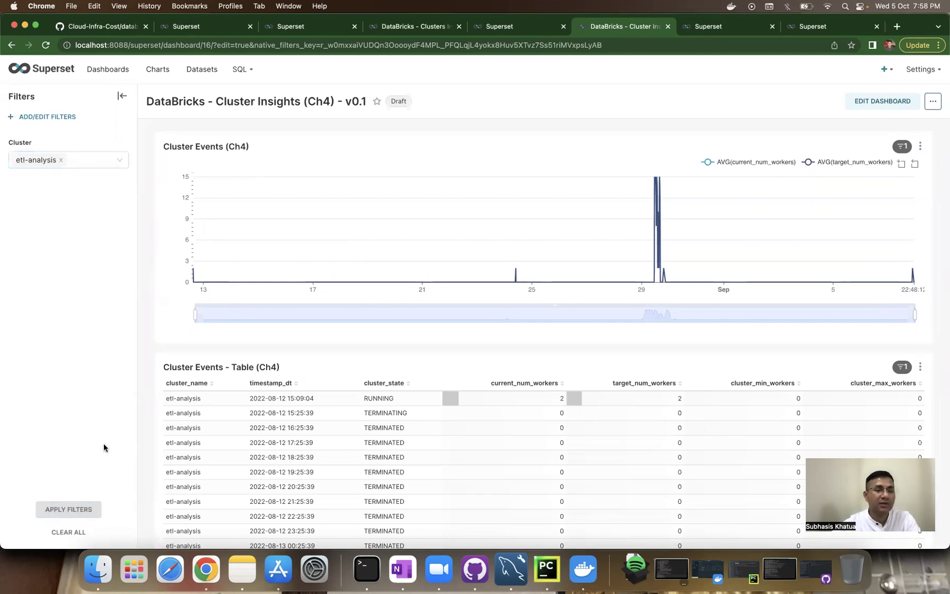
Step: Clear all dashboard filters, choose etl-analysis as the Cluster value again and apply the filter
click(71, 532)
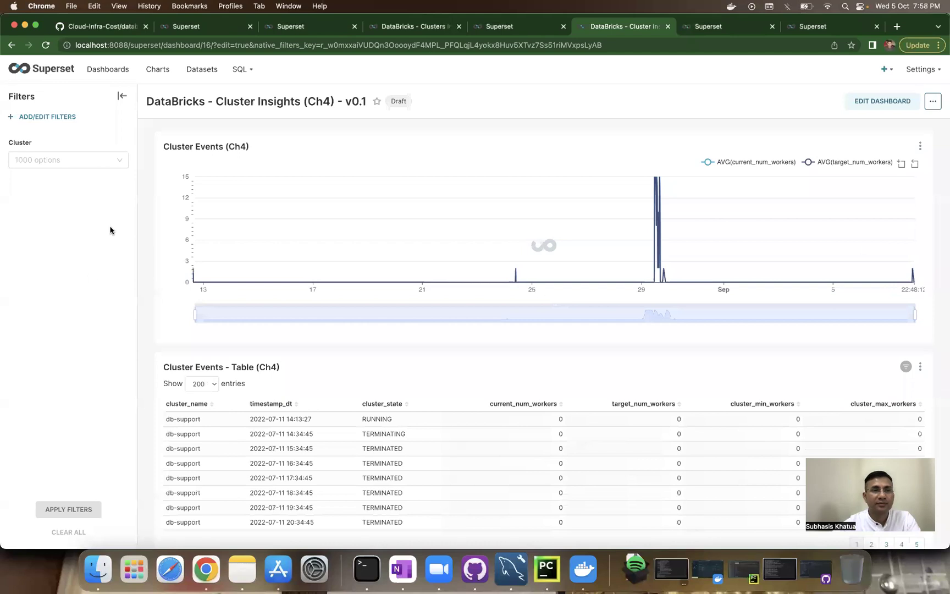
click(85, 165)
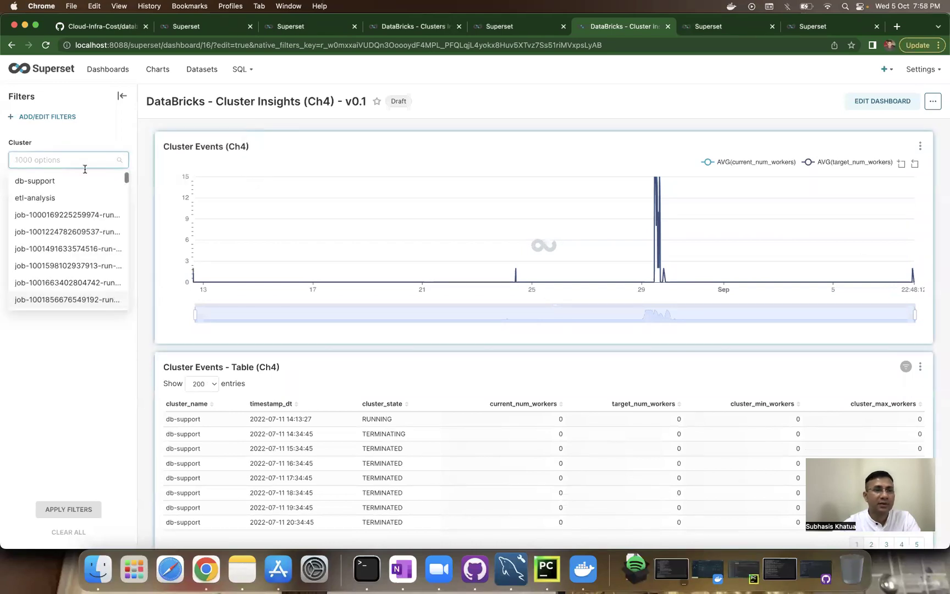
click(36, 197)
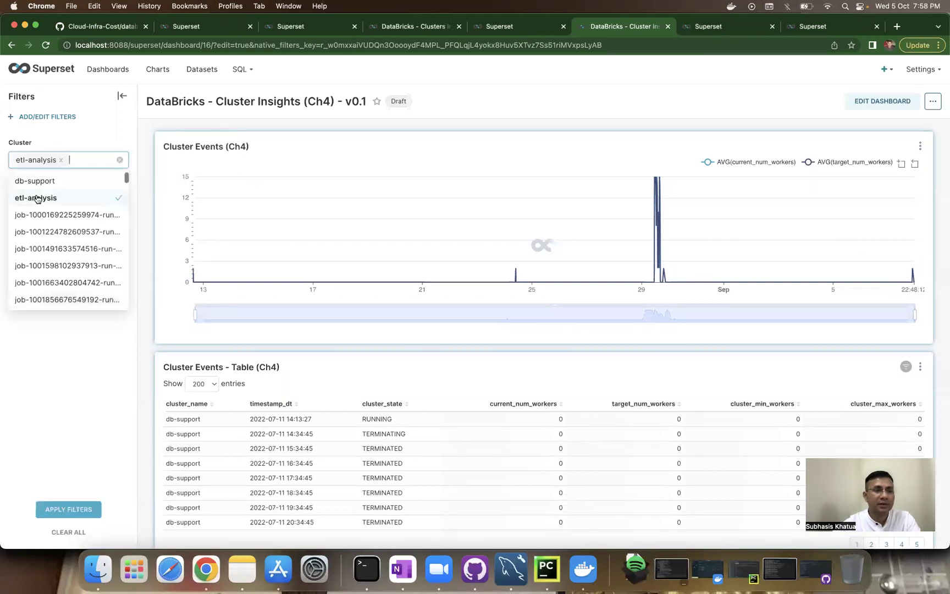
click(60, 511)
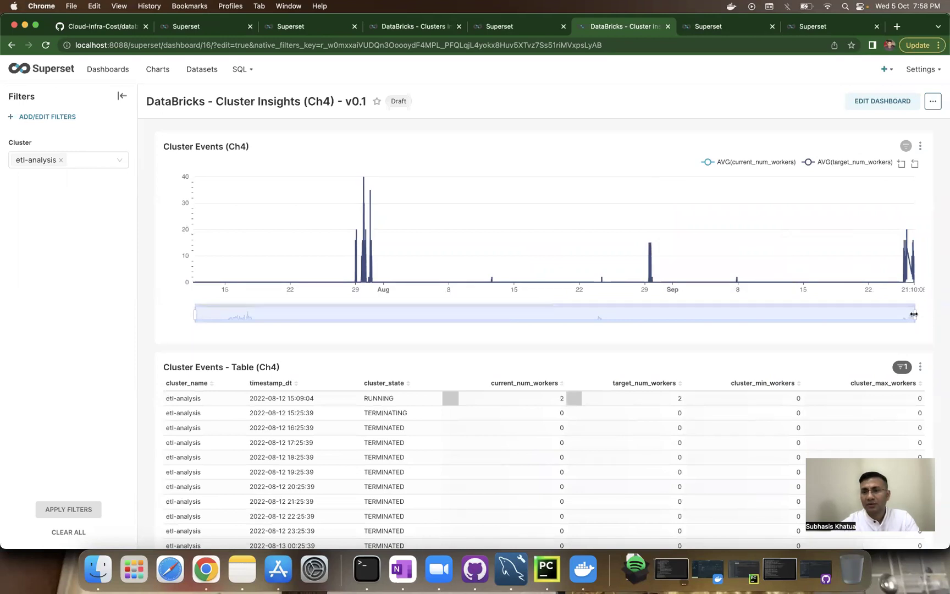
Step: Narrow the Cluster Events line chart's time range to the worker spikes around the night of 28 to 29 July and inspect them
drag(914, 314, 270, 314)
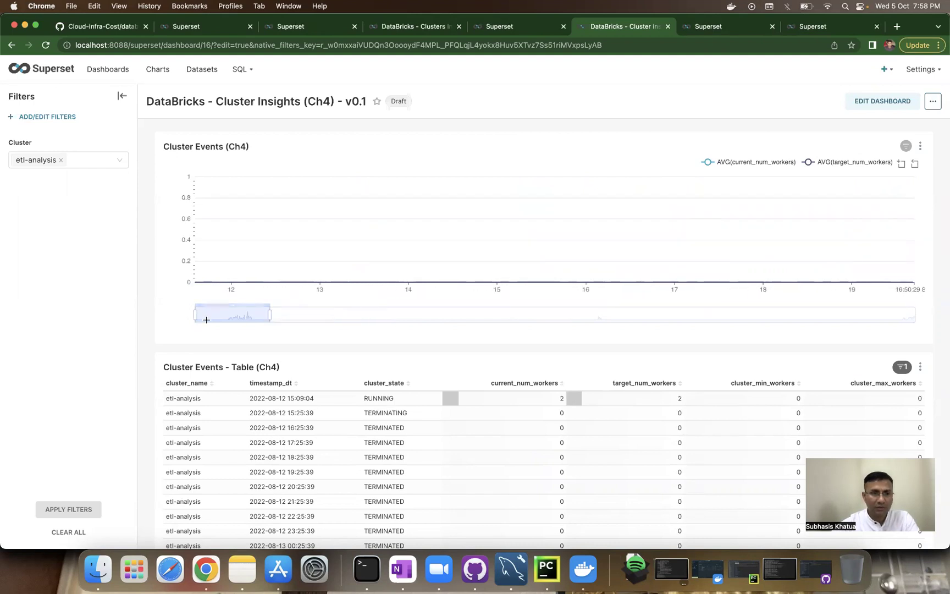
drag(196, 317, 359, 305)
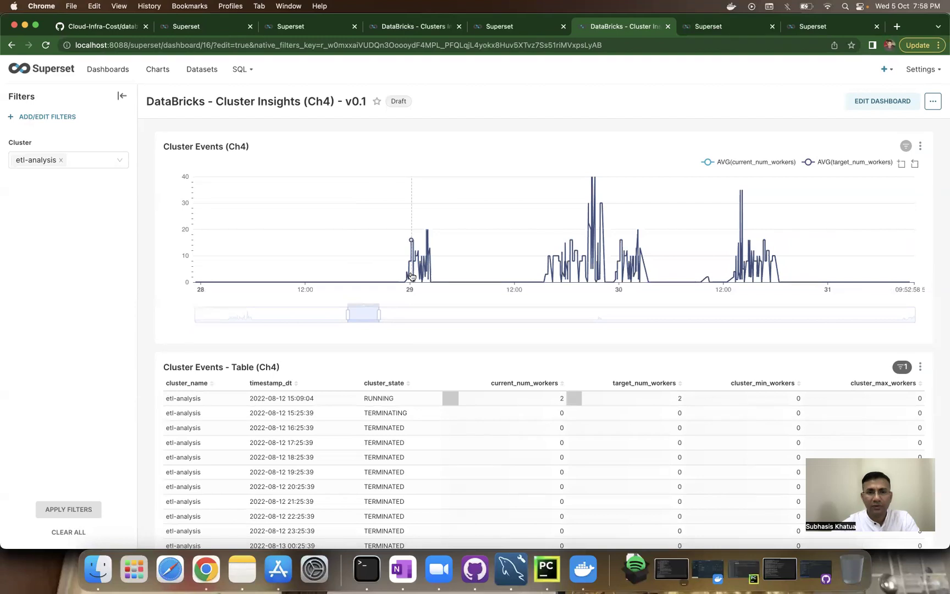
mouse_move(412, 275)
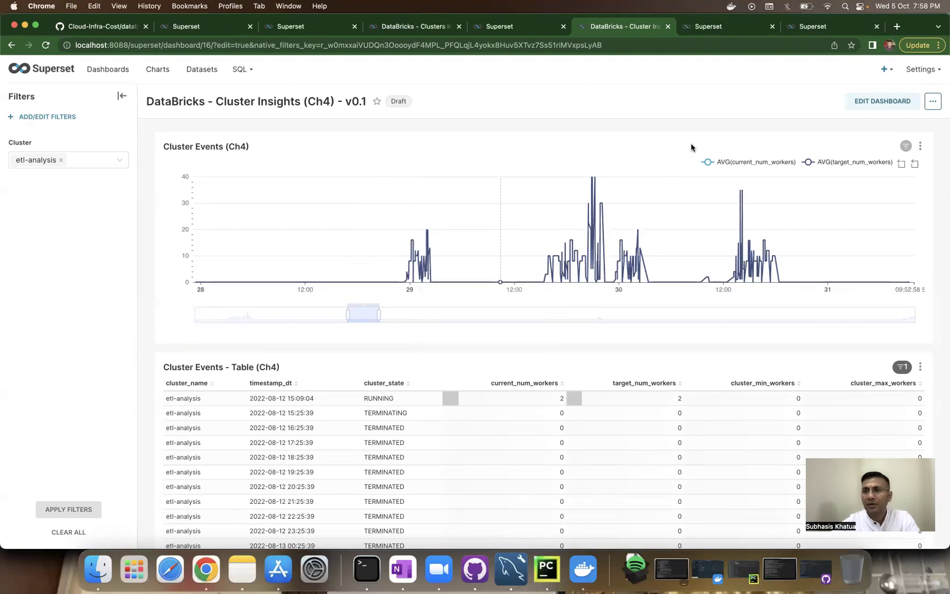
mouse_move(381, 244)
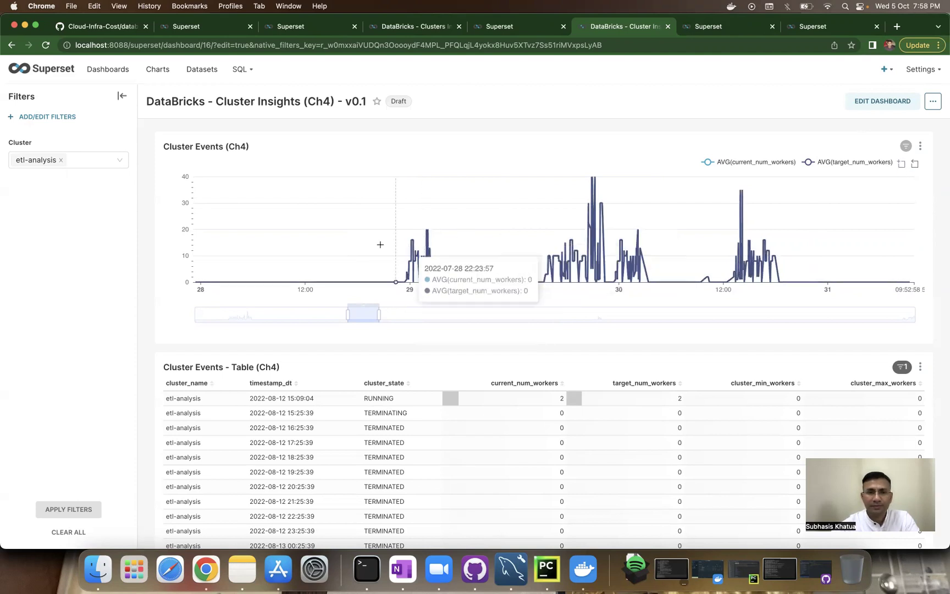
mouse_move(376, 239)
mouse_down()
mouse_move(481, 273)
mouse_move(461, 275)
mouse_up()
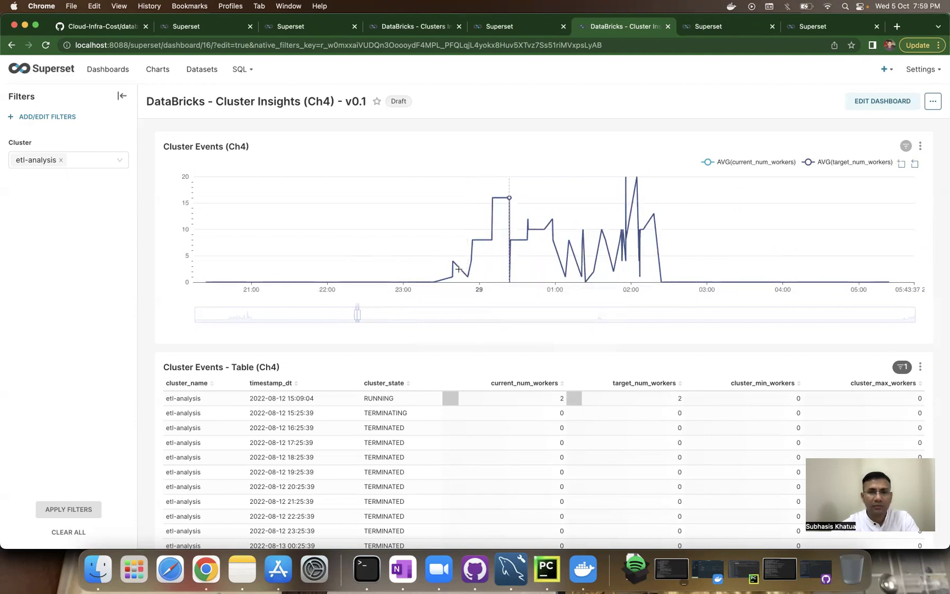
mouse_move(455, 268)
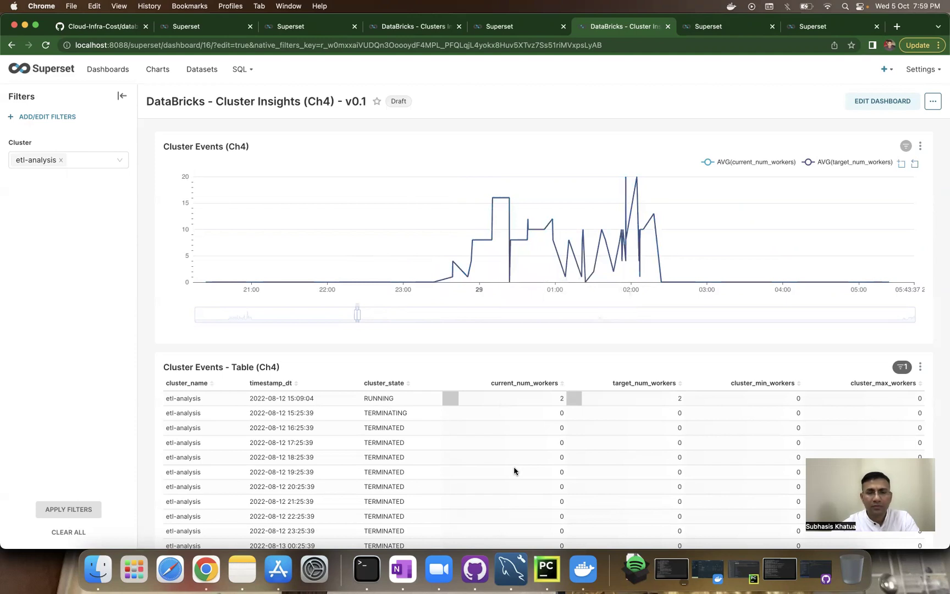
Step: Examine the etl-analysis records in the Cluster Events table for their dates, cluster states and worker counts, and return to the first row
scroll(514, 471, down, 5)
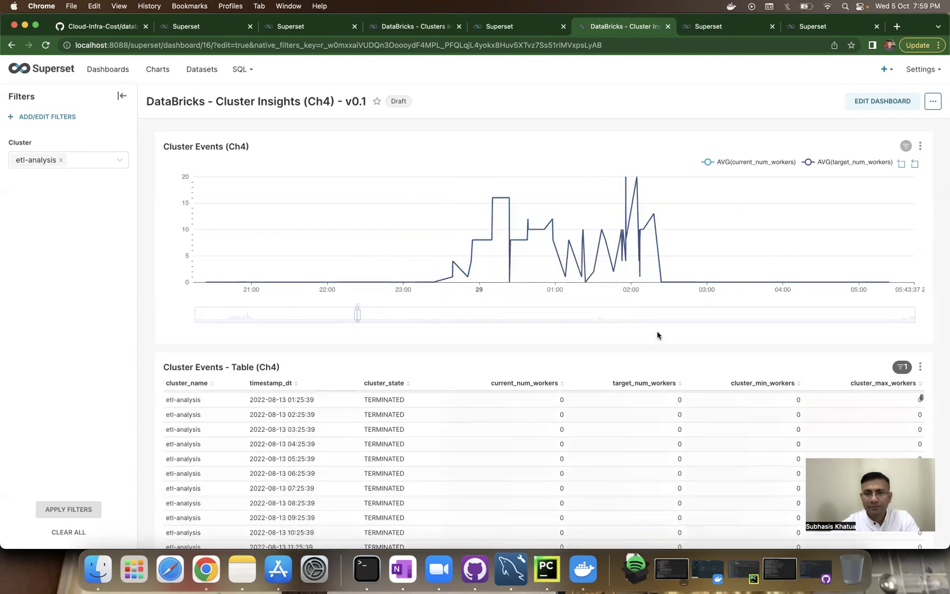
scroll(659, 335, down, 2)
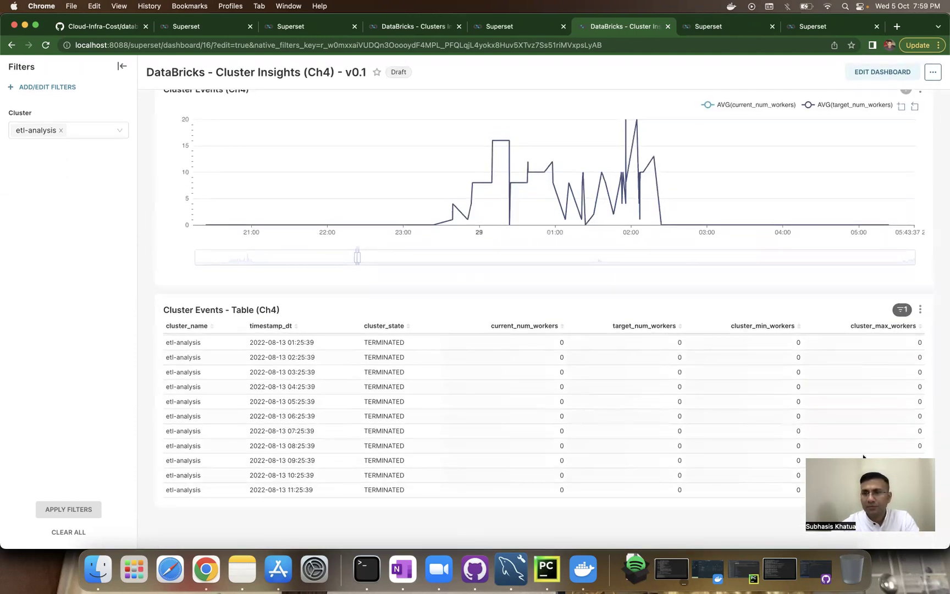
scroll(592, 447, down, 8)
scroll(592, 450, down, 20)
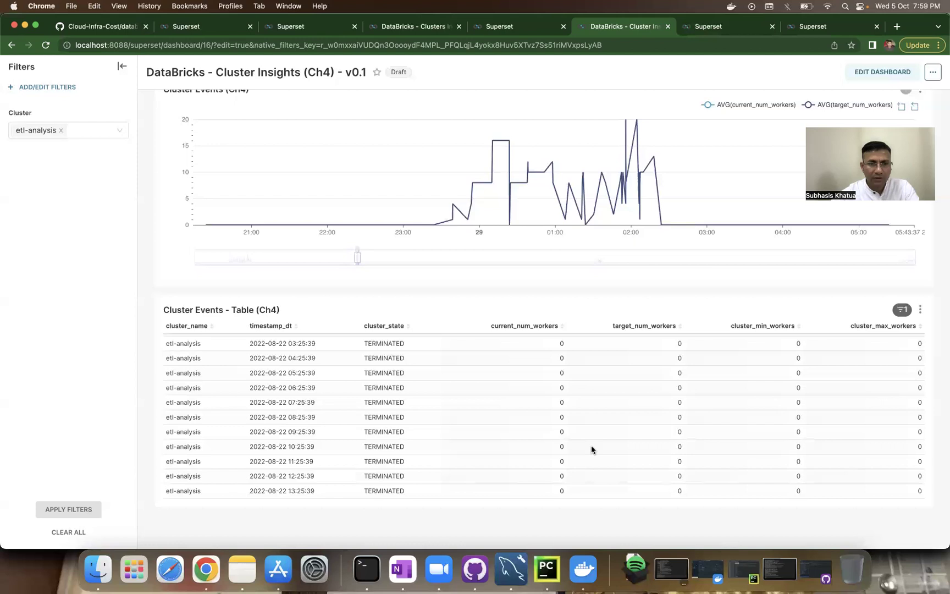
scroll(592, 450, up, 15)
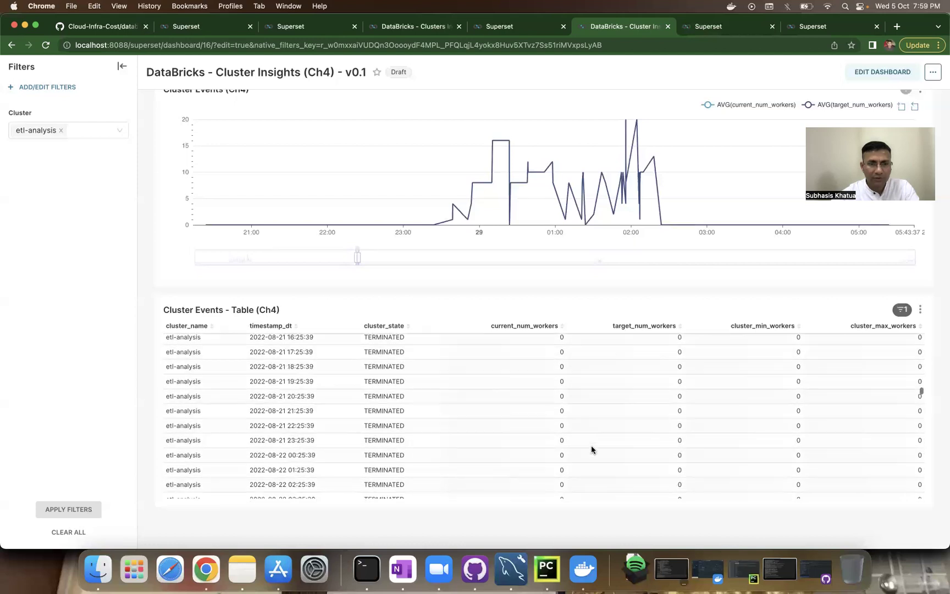
scroll(591, 450, down, 20)
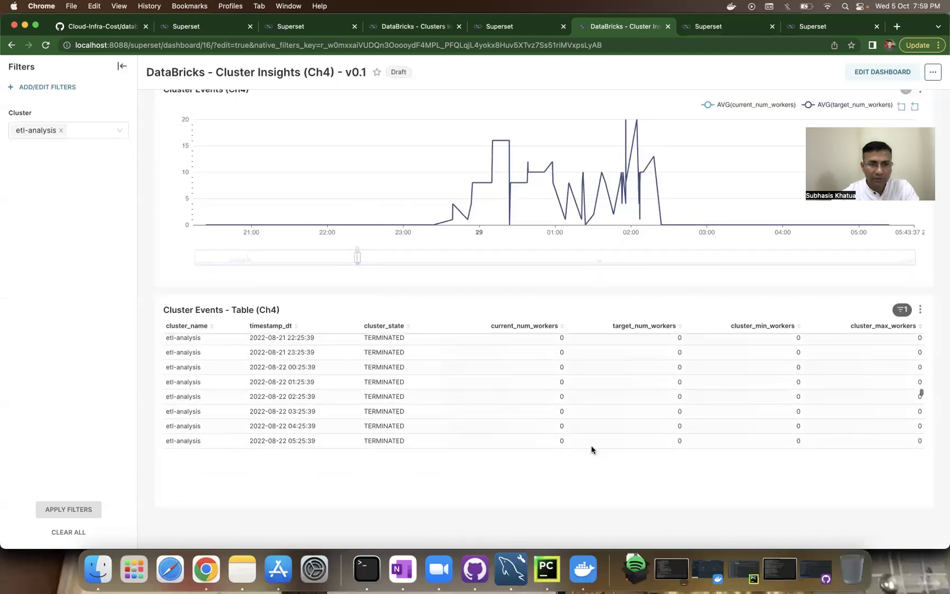
scroll(592, 450, down, 20)
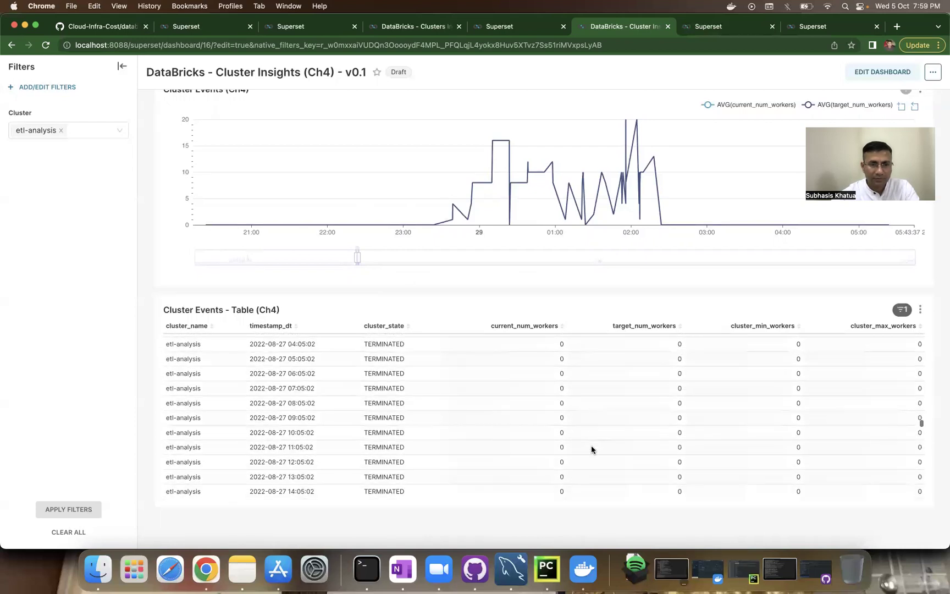
scroll(592, 450, down, 15)
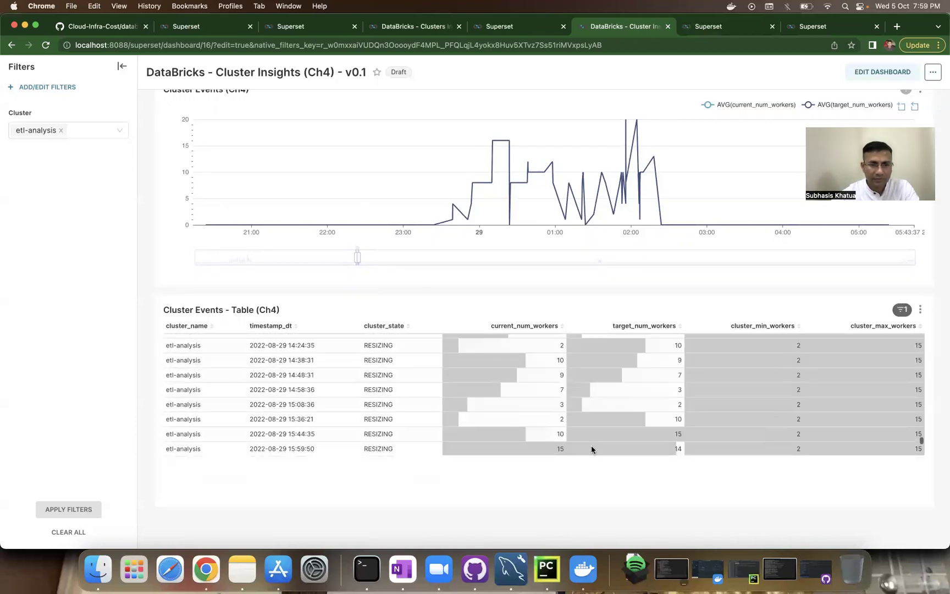
scroll(592, 449, down, 20)
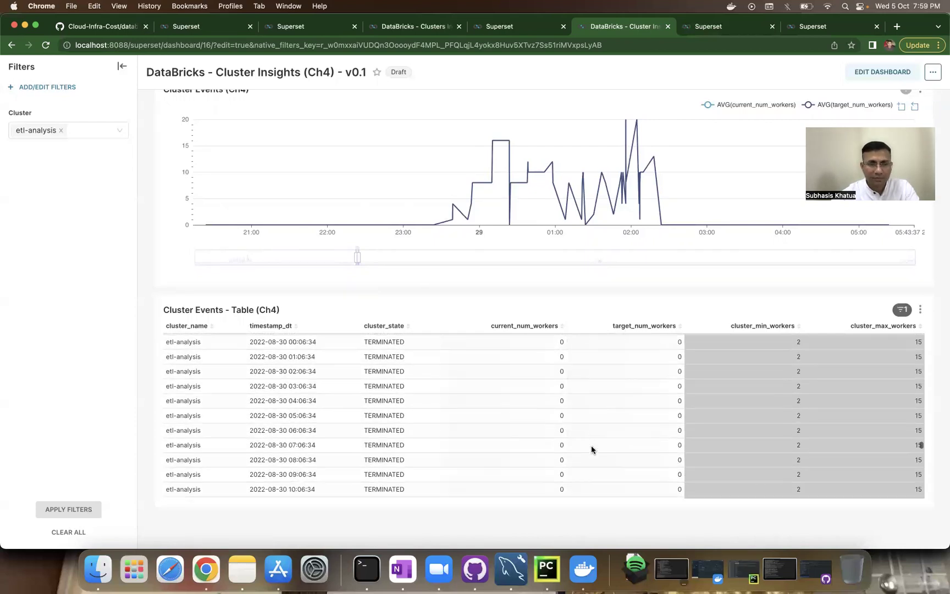
scroll(592, 450, down, 20)
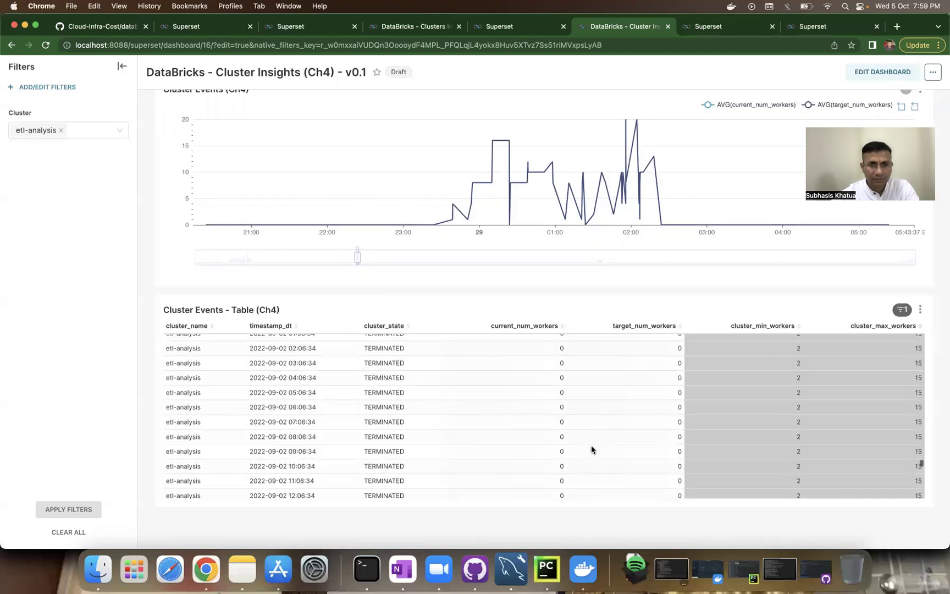
scroll(592, 450, up, 15)
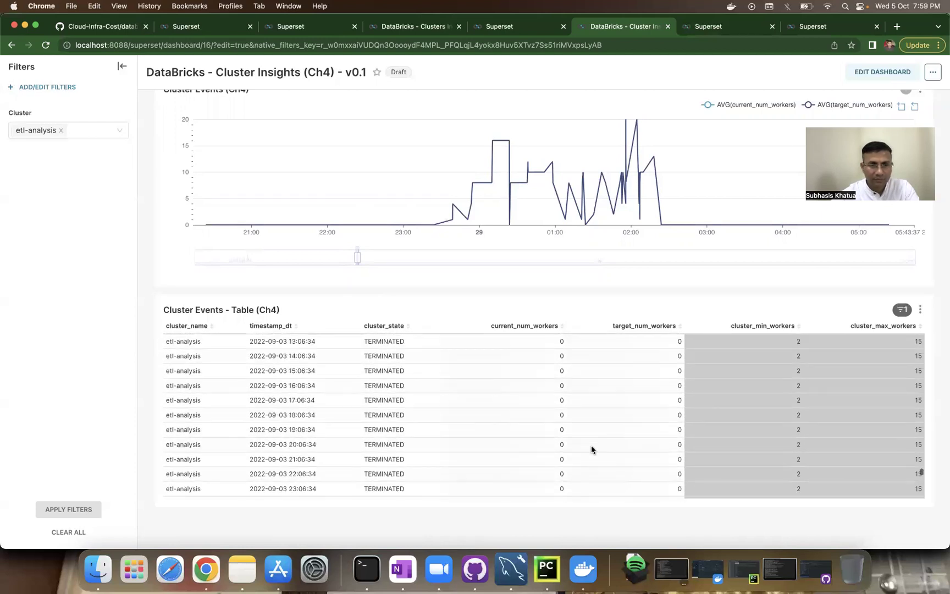
scroll(591, 450, up, 6)
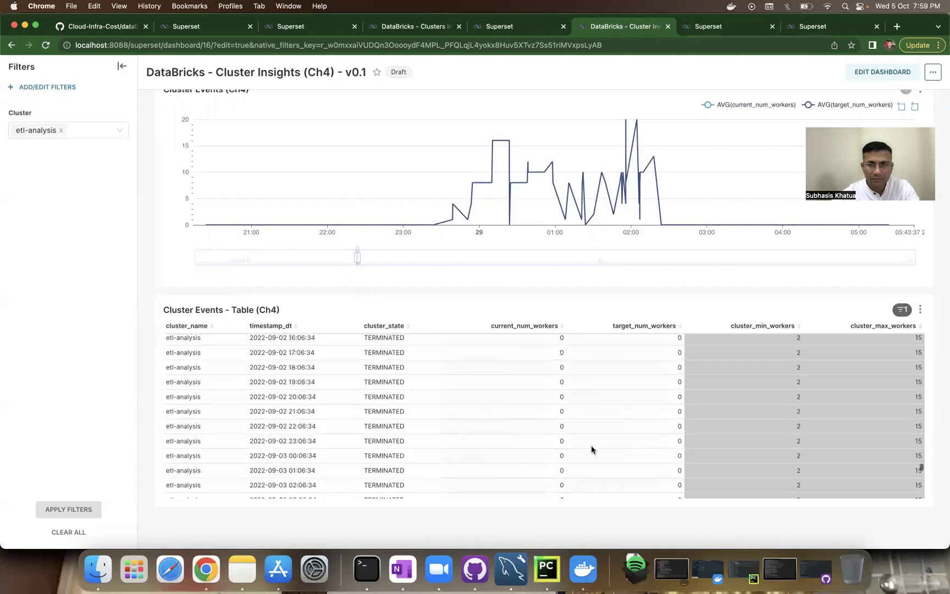
drag(920, 425, 921, 328)
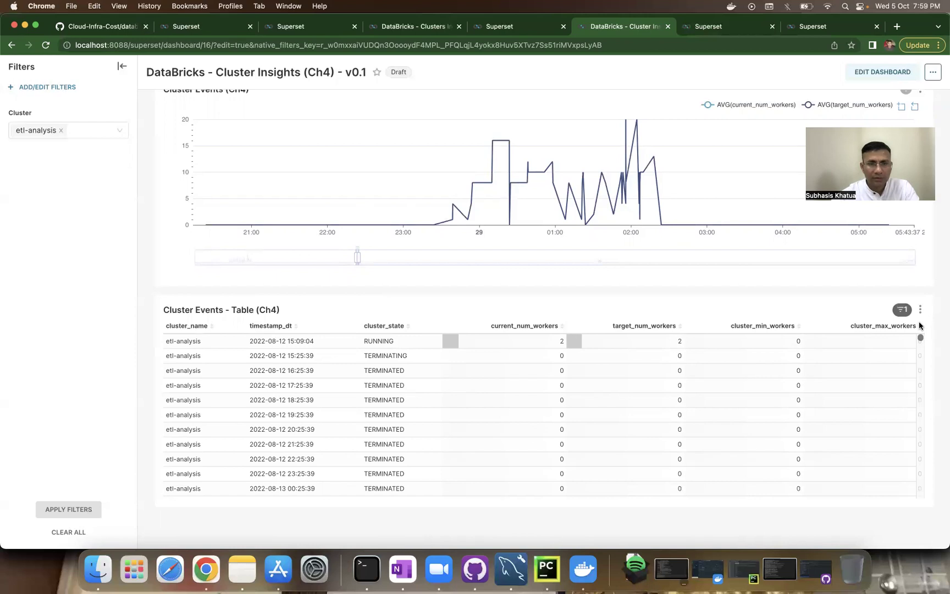
Step: Set the row limit of the Cluster Events - Table (Ch4) chart to 50000, update it and save it by overwriting
click(726, 32)
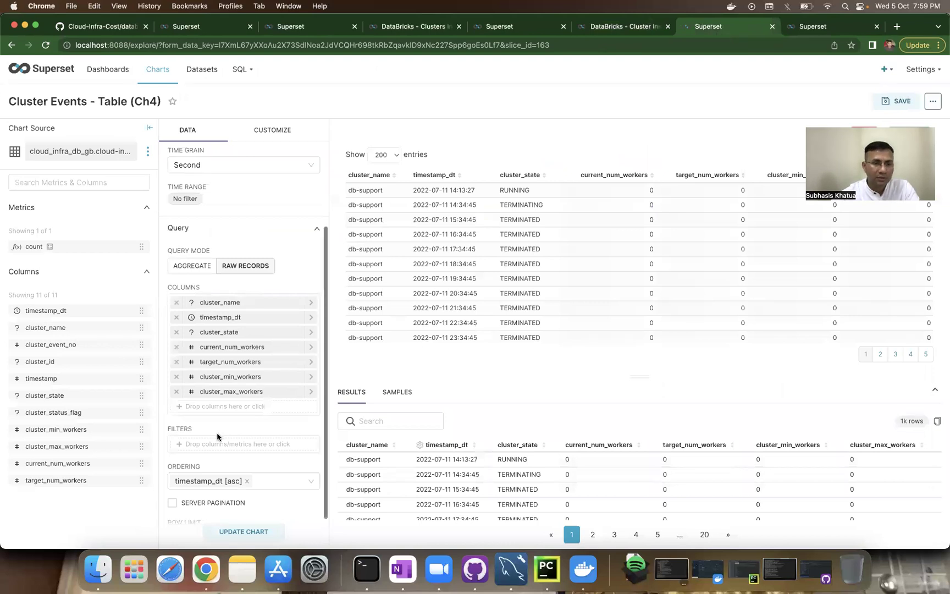
scroll(217, 432, down, 1)
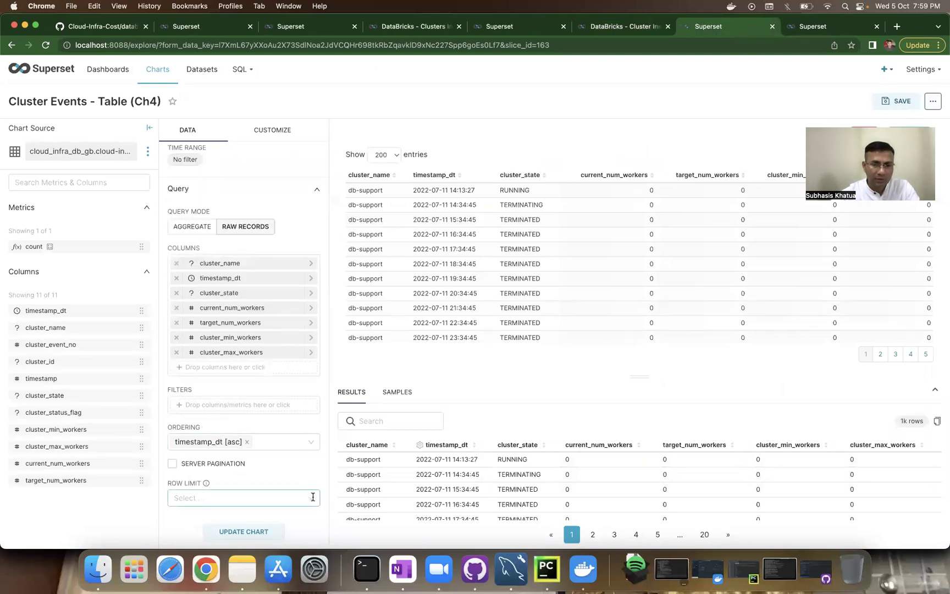
click(313, 498)
scroll(265, 439, down, 1)
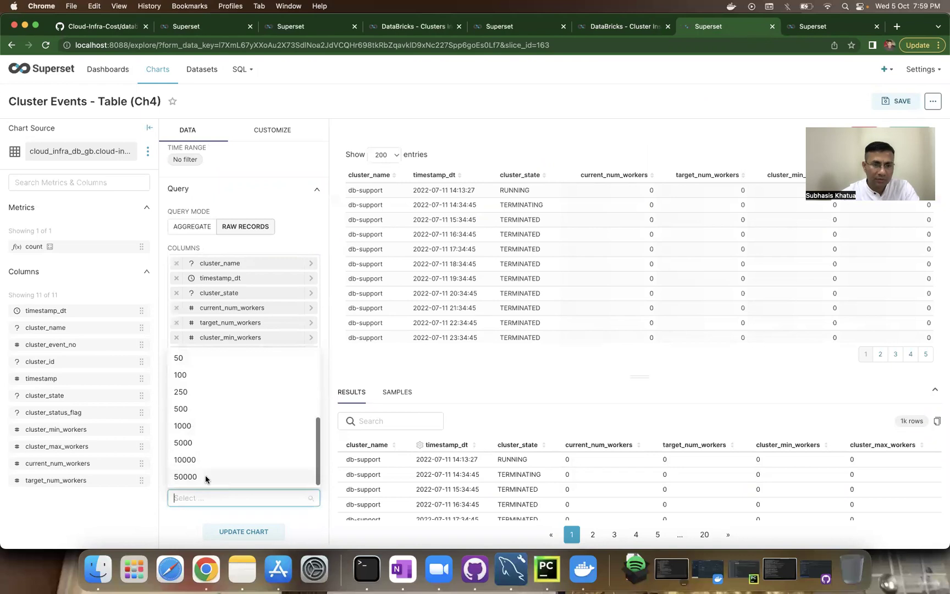
click(206, 477)
click(244, 531)
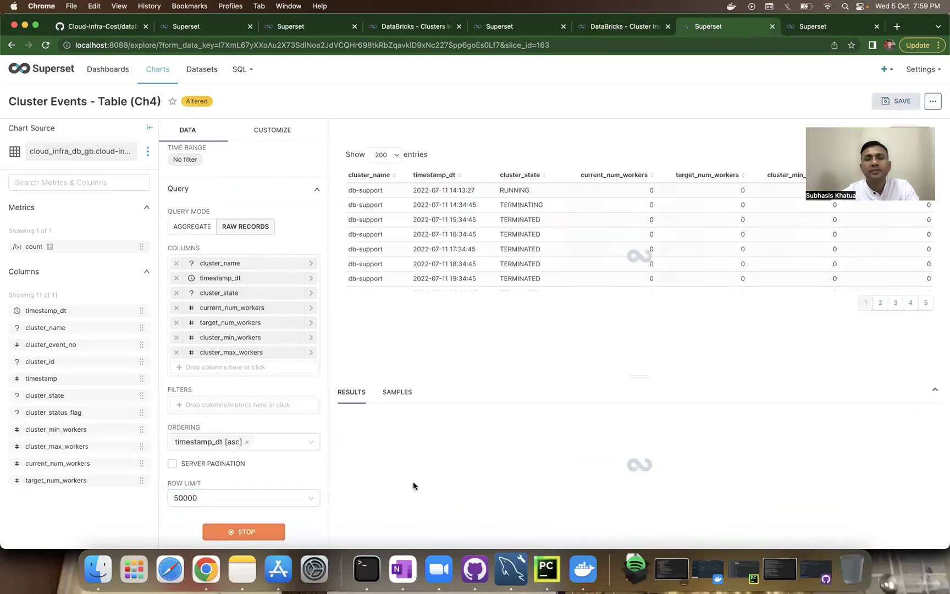
click(894, 102)
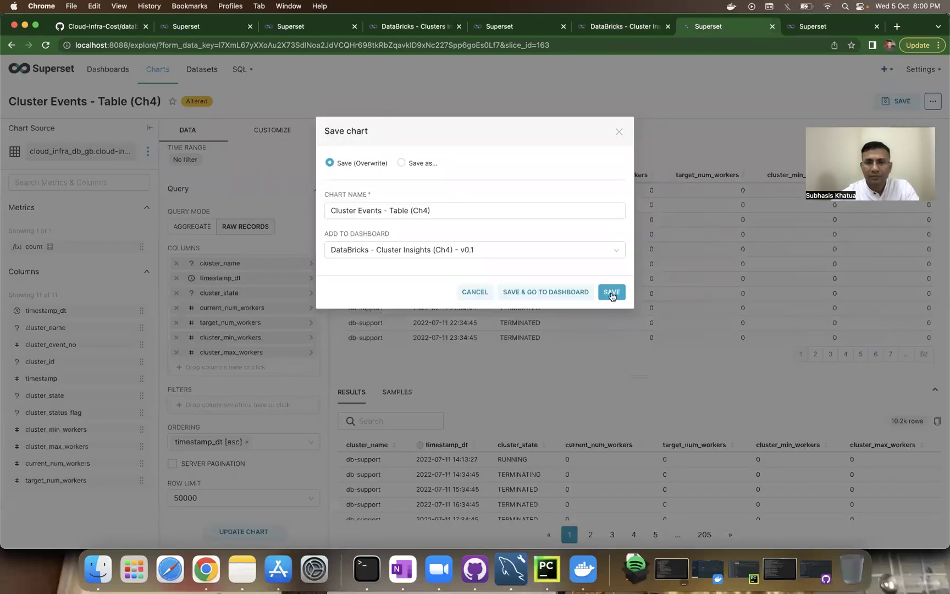
click(612, 294)
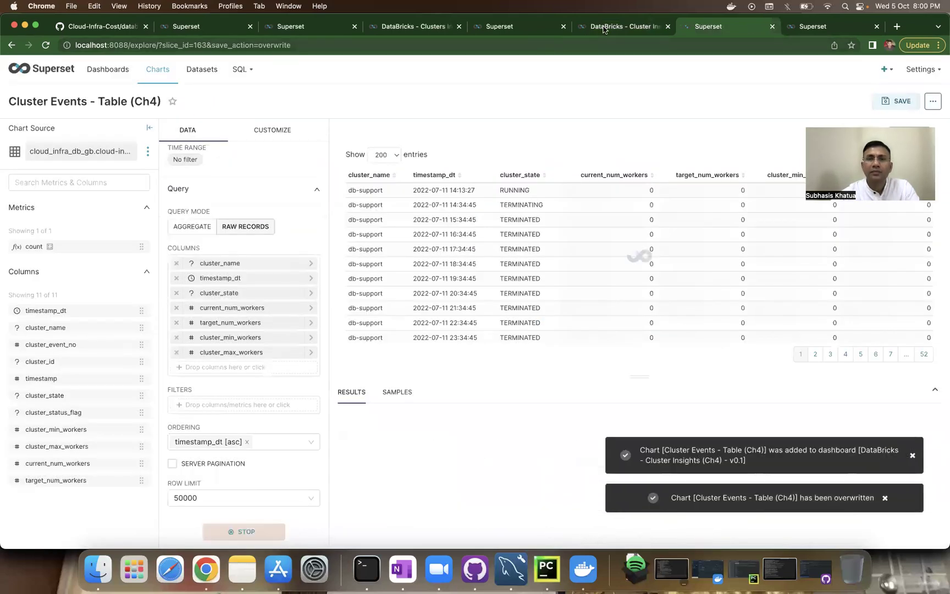
Step: Reload the cluster insights dashboard and reopen DataBricks - Cluster Insights (Ch4) - v0.1 from the dashboards list
click(594, 29)
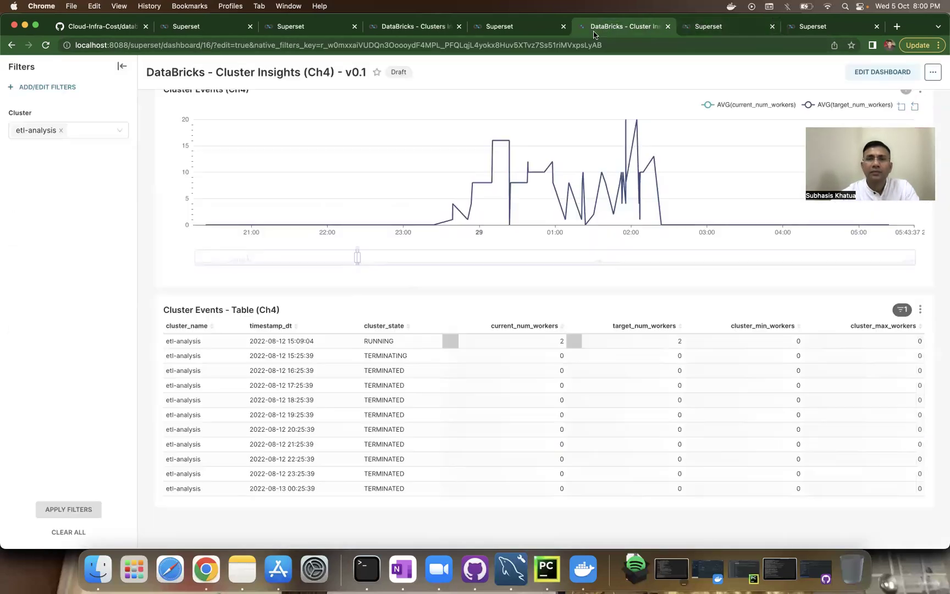
click(46, 46)
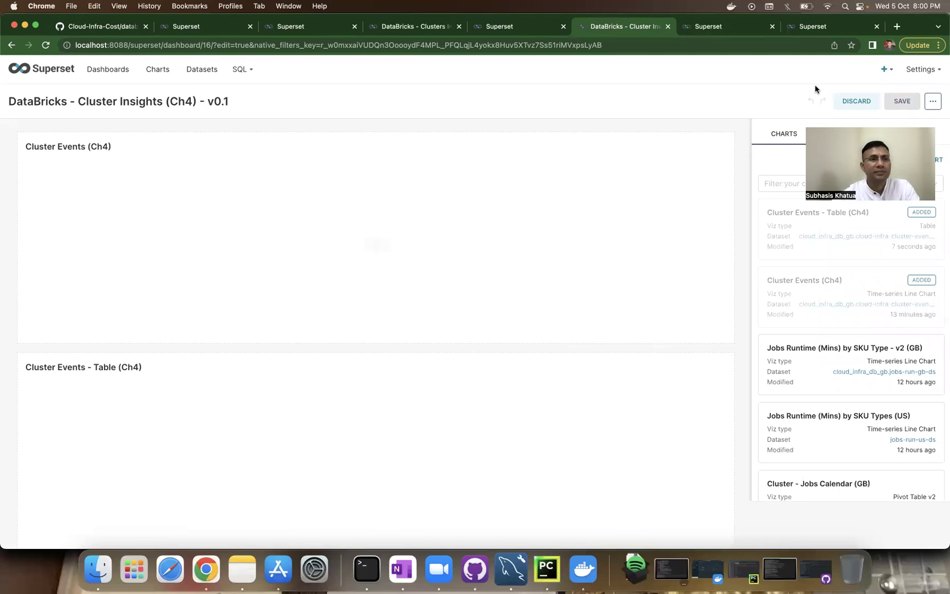
click(108, 70)
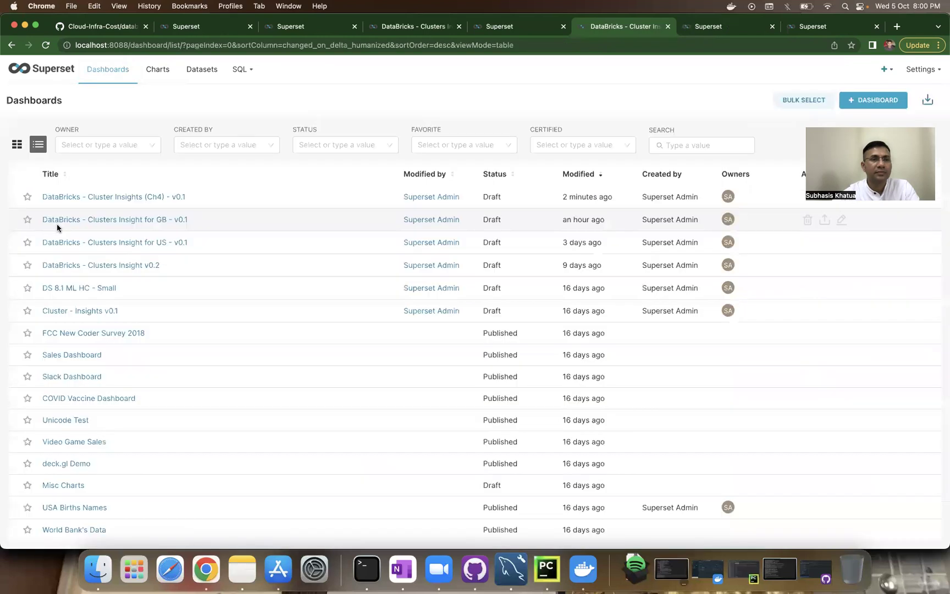
click(83, 197)
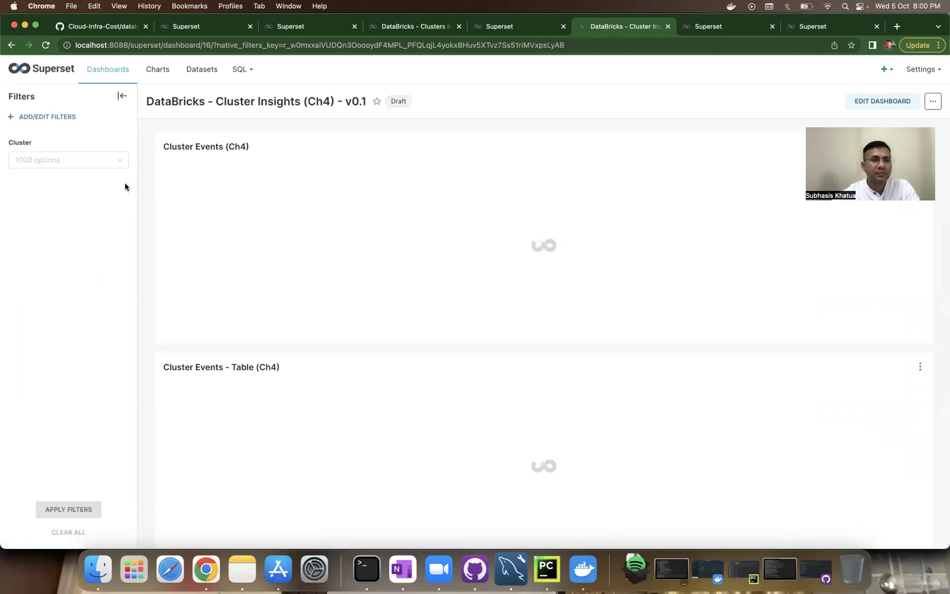
Step: Filter the reopened dashboard to the etl-analysis cluster
click(120, 161)
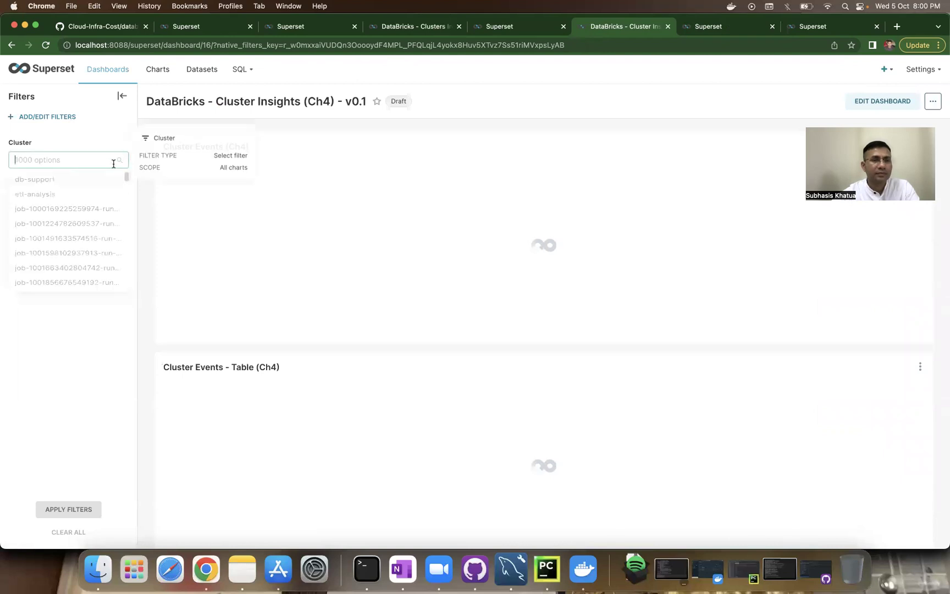
click(55, 198)
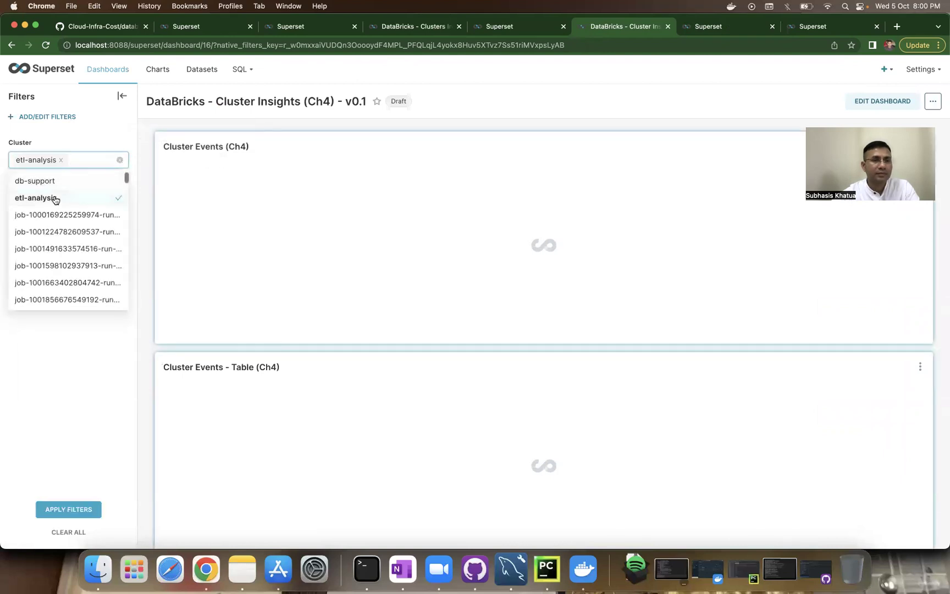
click(58, 510)
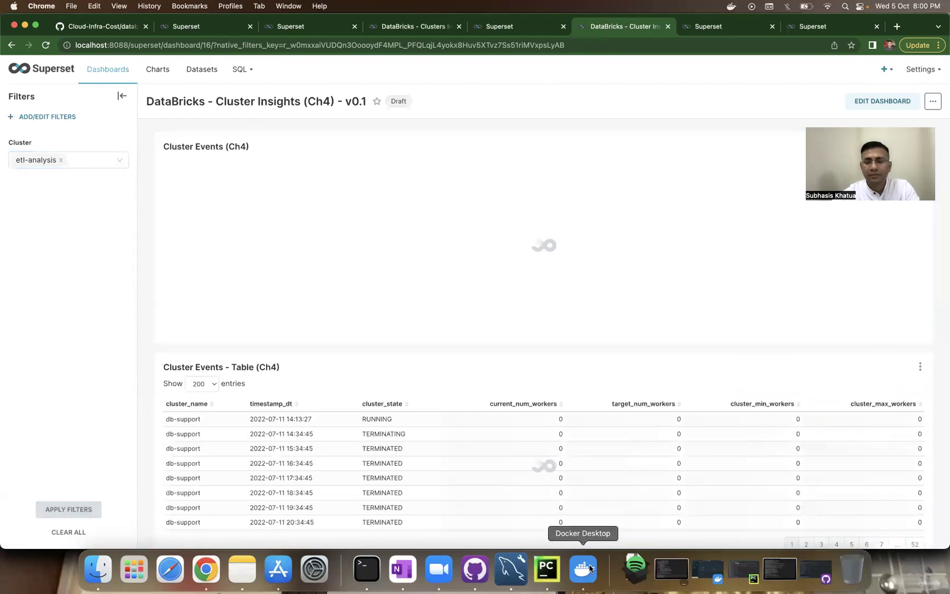
click(547, 569)
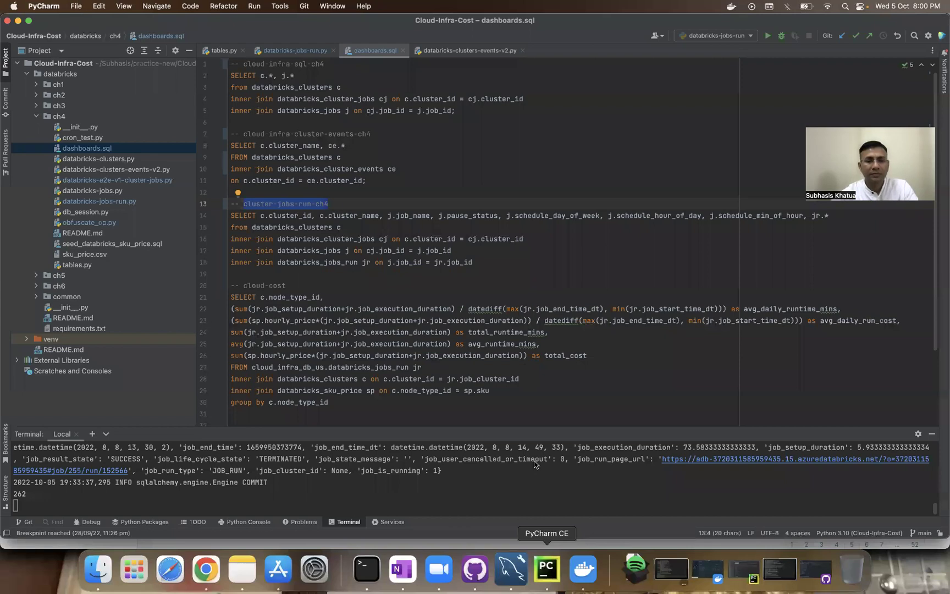
key(super+Tab)
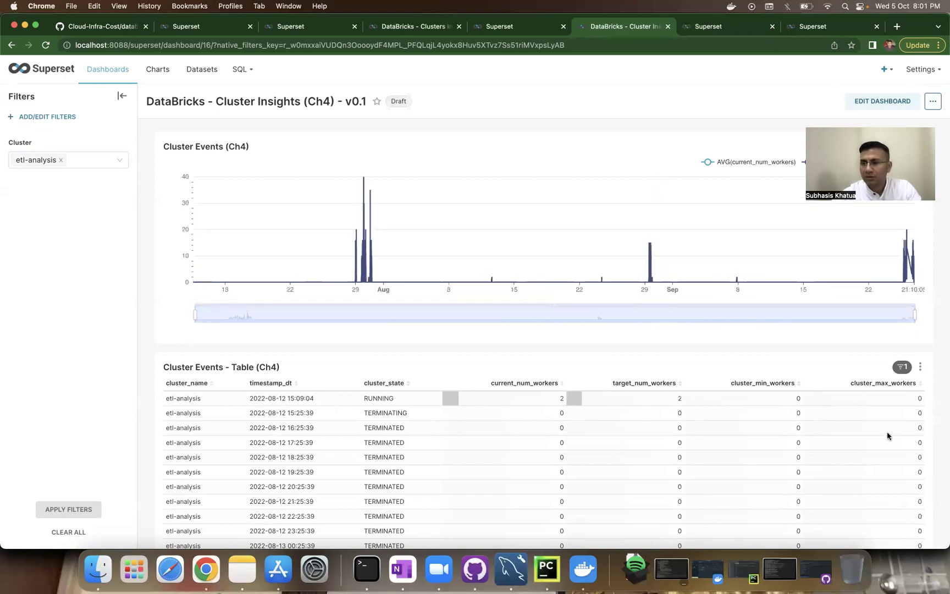
Step: Narrow the Cluster Events chart's time range to about 19 August to 3 September 2022 with its range slider
scroll(887, 436, down, 10)
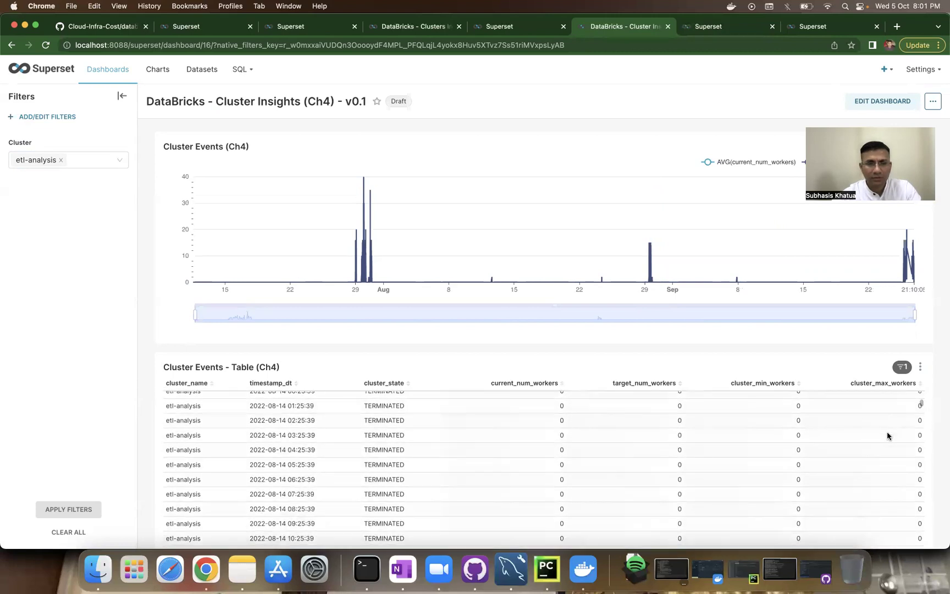
scroll(887, 431, up, 10)
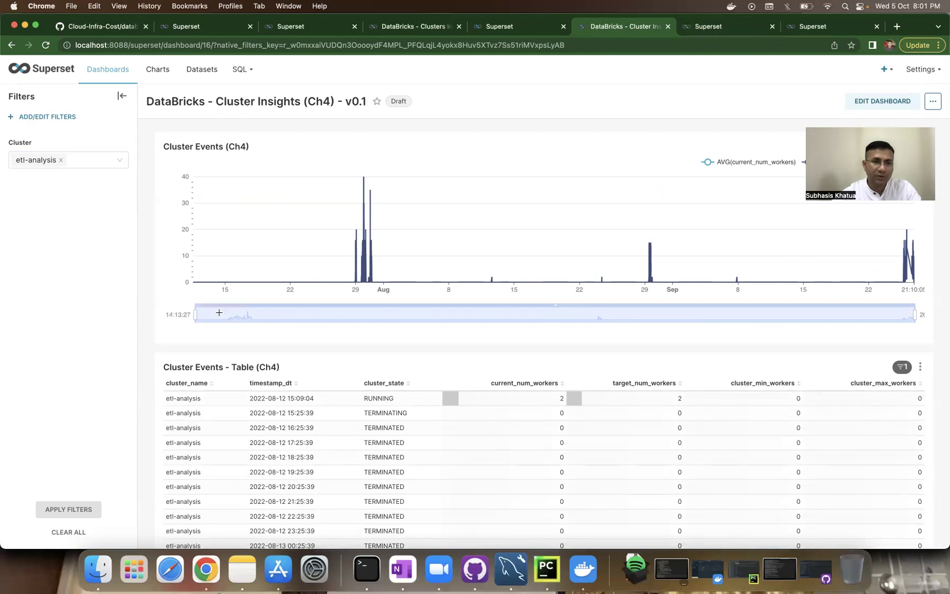
drag(554, 315, 837, 319)
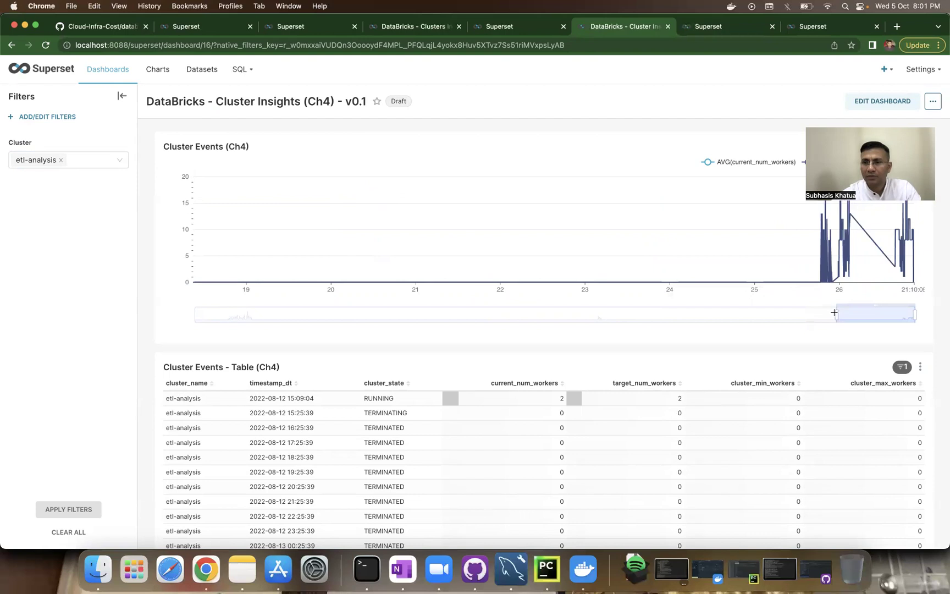
drag(786, 309, 769, 313)
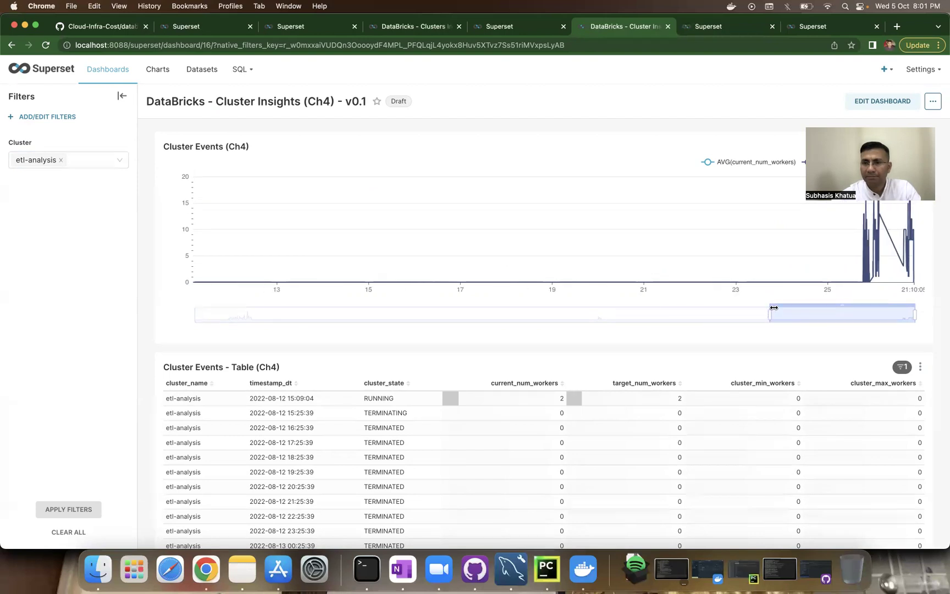
drag(830, 304, 613, 303)
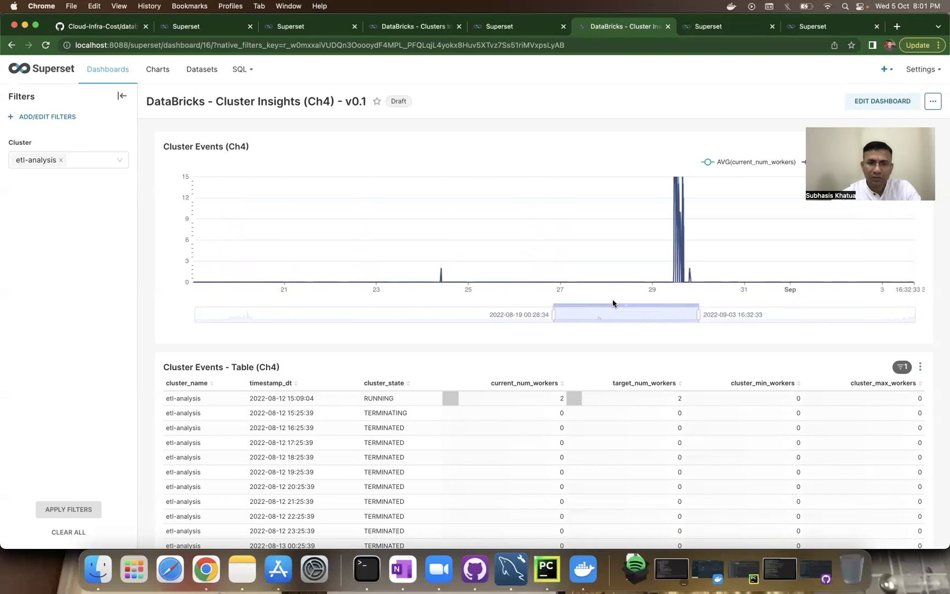
Step: Look through the etl-analysis records in the Cluster Events table up to the resizing events of 29 August 2022
scroll(609, 431, down, 5)
scroll(610, 432, down, 15)
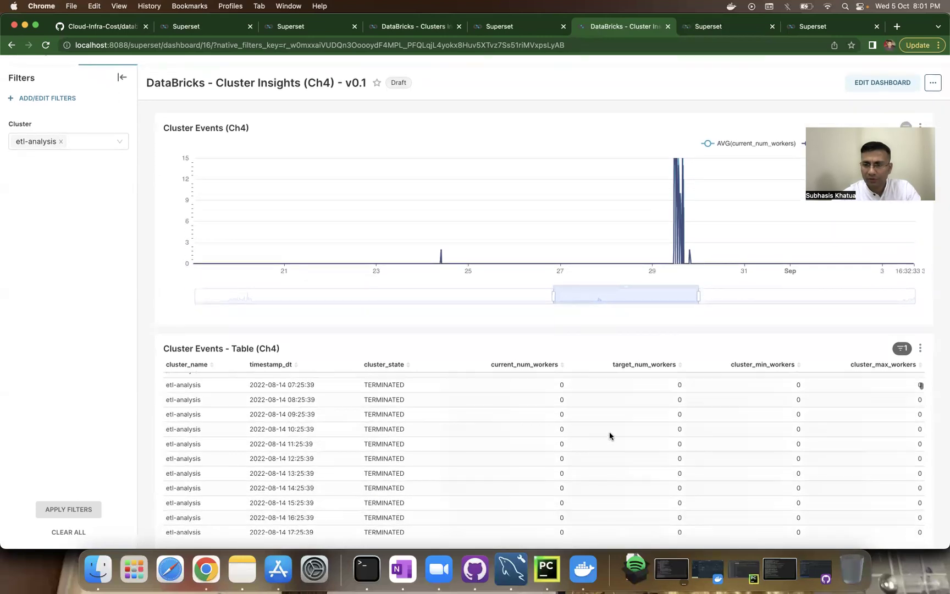
scroll(610, 432, down, 20)
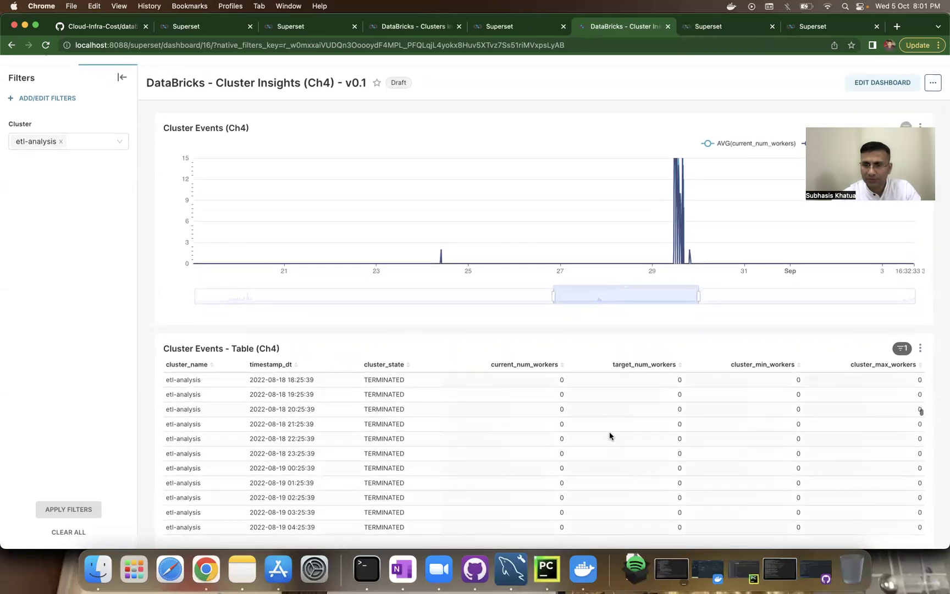
scroll(610, 436, down, 15)
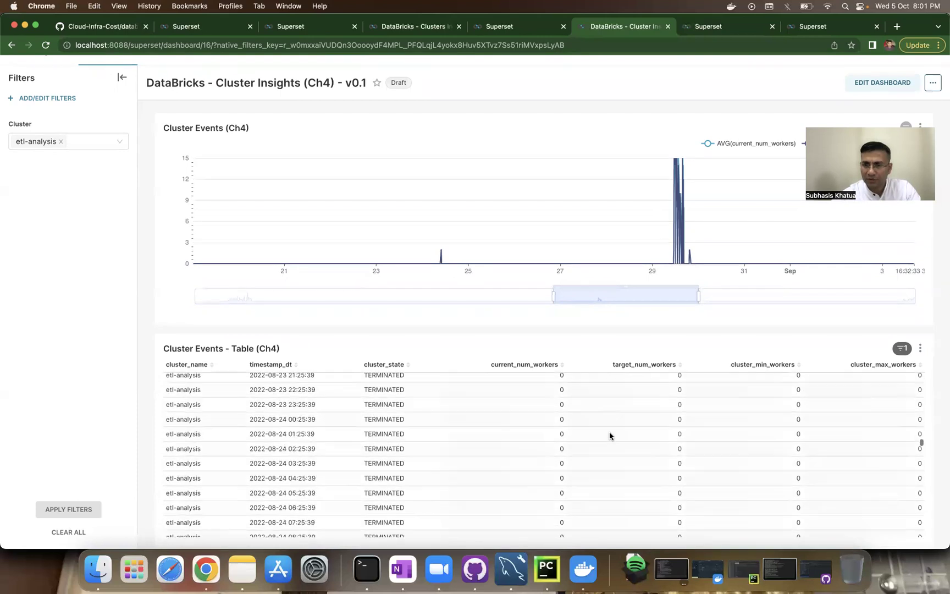
scroll(610, 435, down, 2)
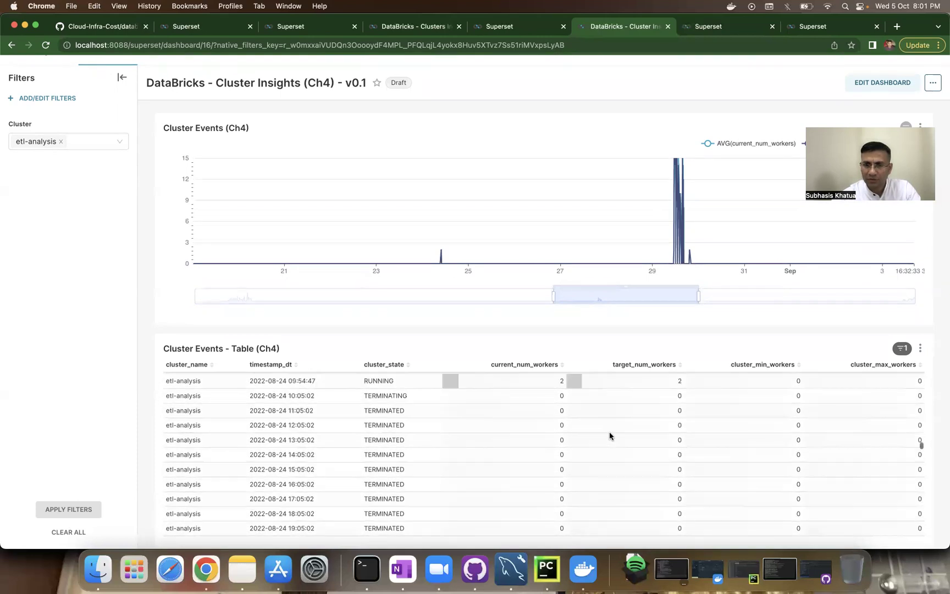
scroll(610, 435, down, 15)
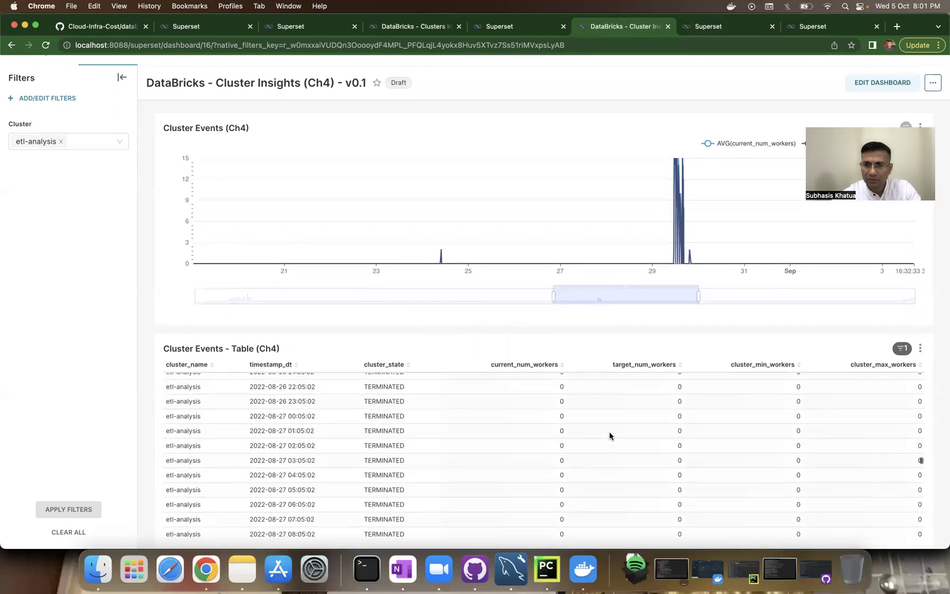
scroll(609, 436, down, 3)
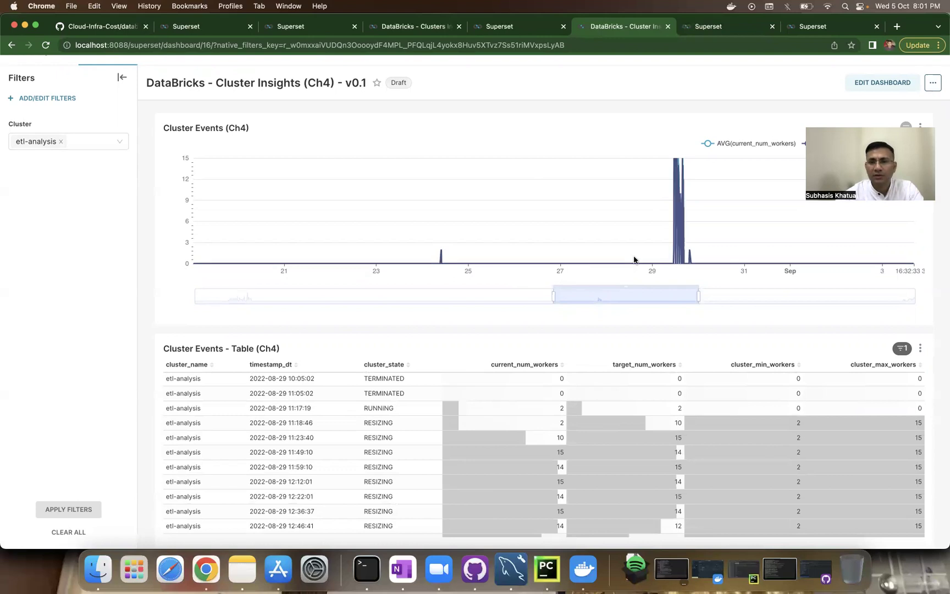
Step: Zoom the Cluster Events chart into the 29 August 2022 spike, covering about 10:30 to 17:00
mouse_move(676, 265)
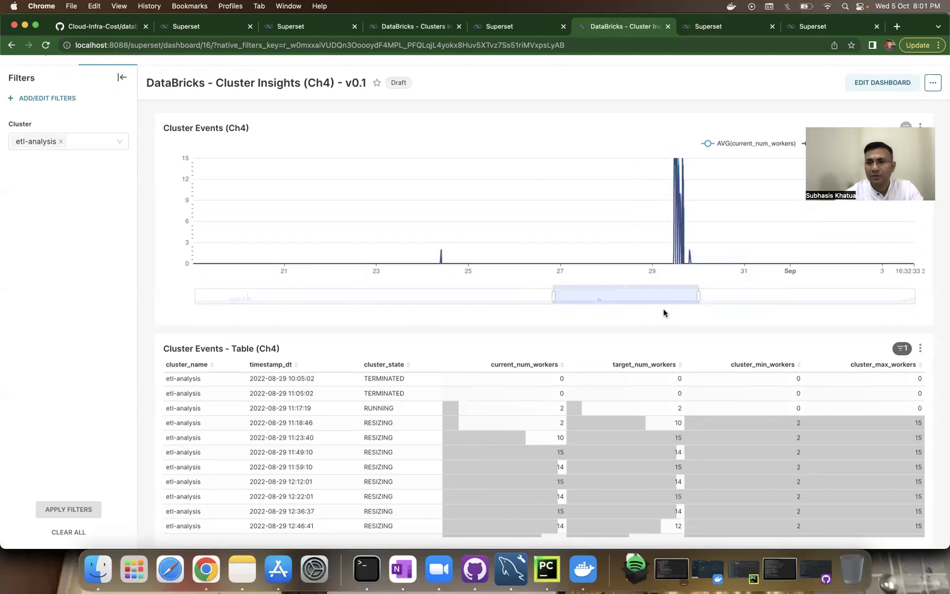
drag(551, 298, 586, 298)
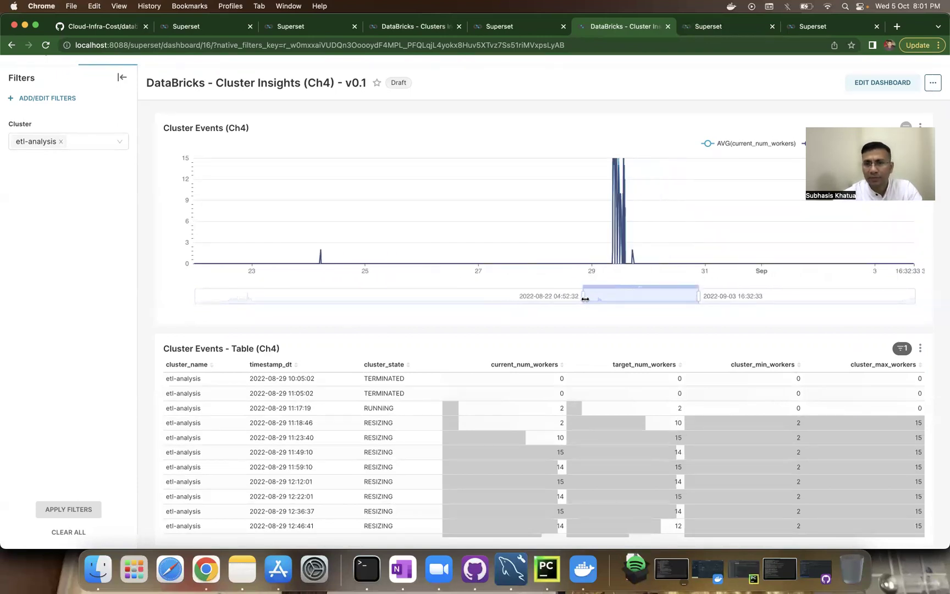
mouse_move(698, 296)
mouse_down()
mouse_move(667, 297)
mouse_move(705, 297)
mouse_up()
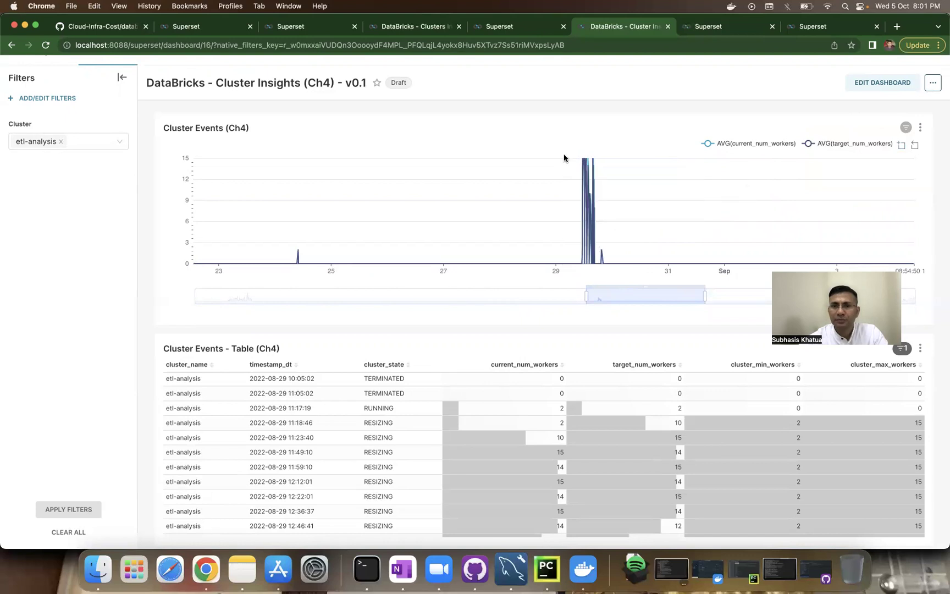
drag(576, 163, 616, 184)
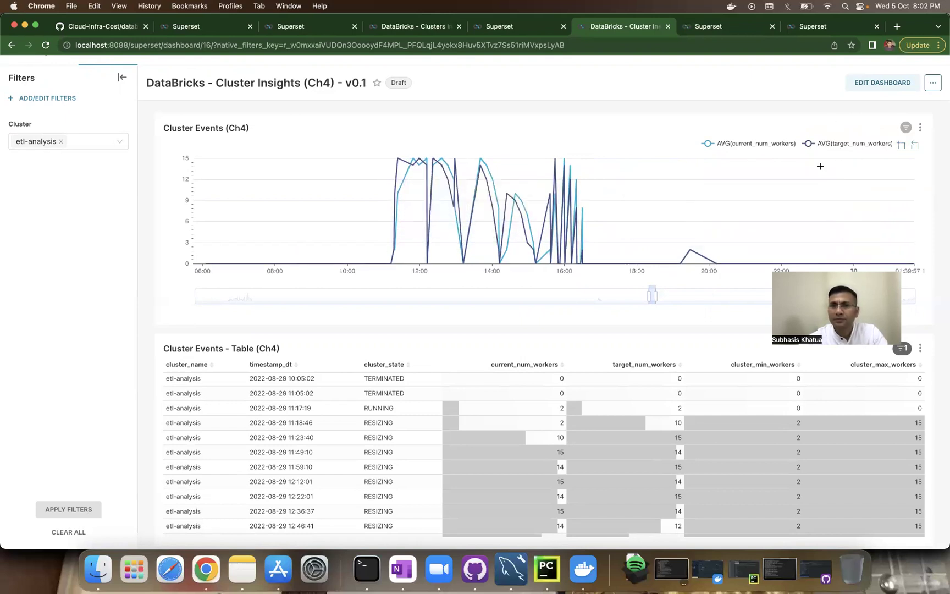
mouse_move(367, 167)
mouse_down()
mouse_move(577, 187)
mouse_move(604, 218)
mouse_up()
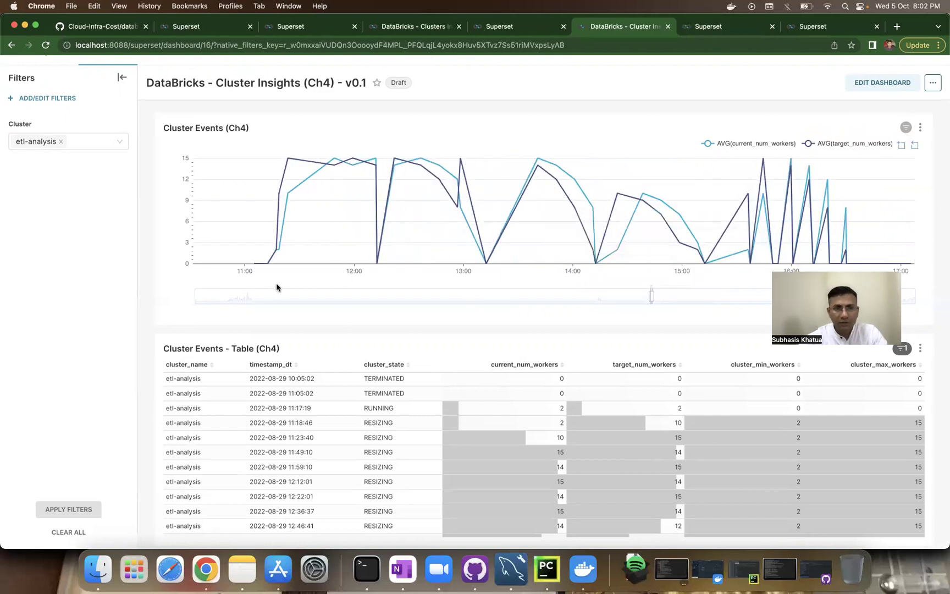
Step: Compare the chart's first rise on 29 August with the table's 11:17:19 and 11:18:46 records for state and worker counts
mouse_move(273, 259)
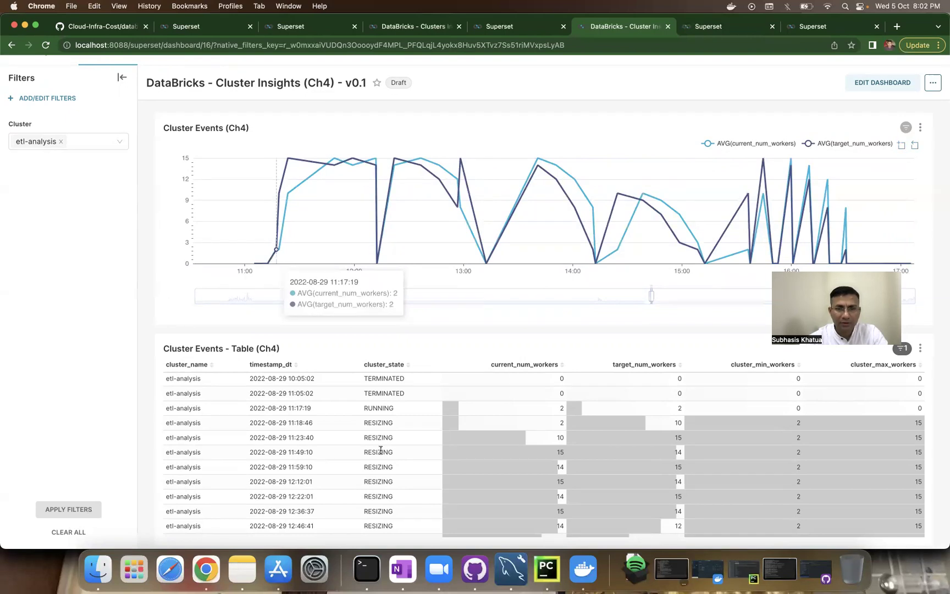
drag(317, 411, 212, 411)
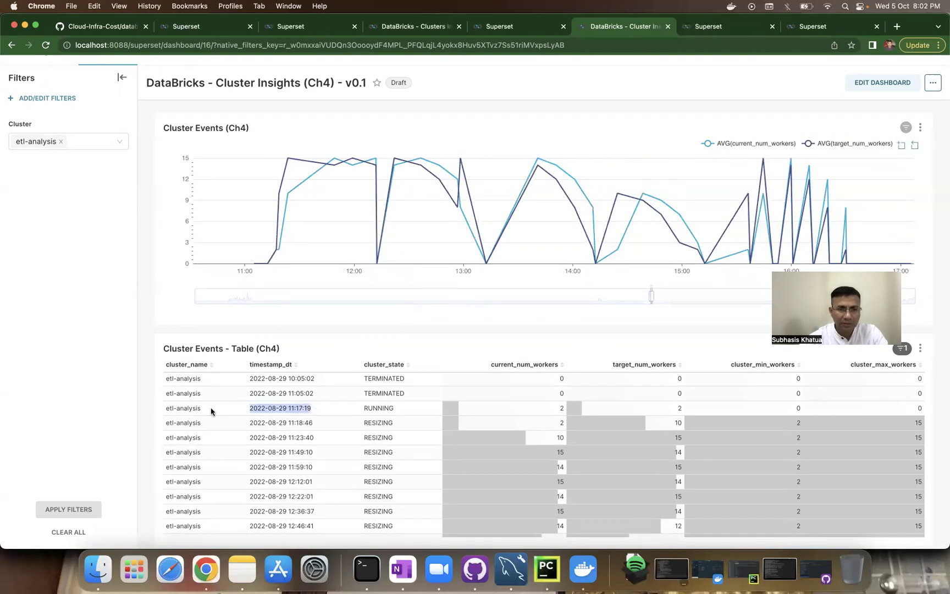
click(274, 393)
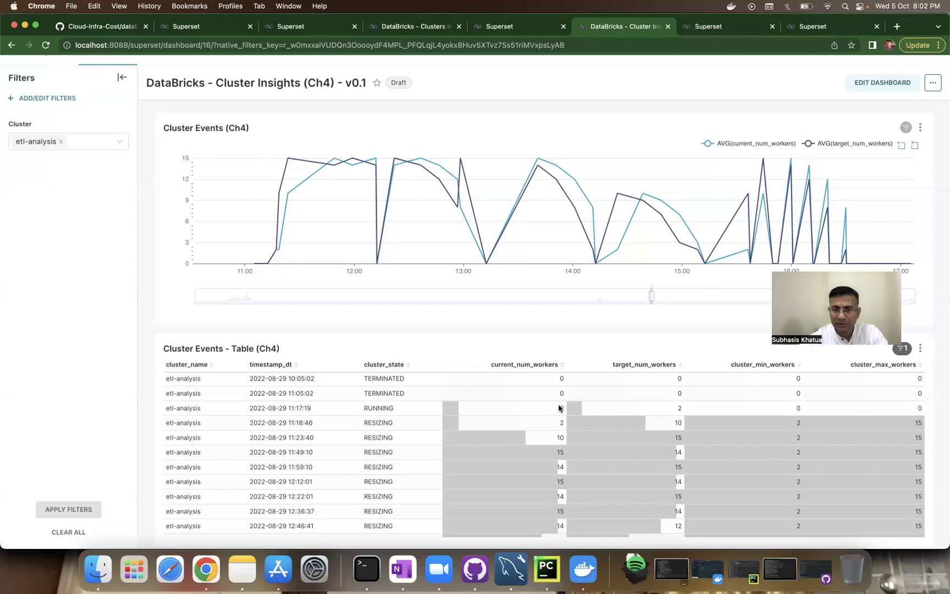
drag(560, 408, 569, 409)
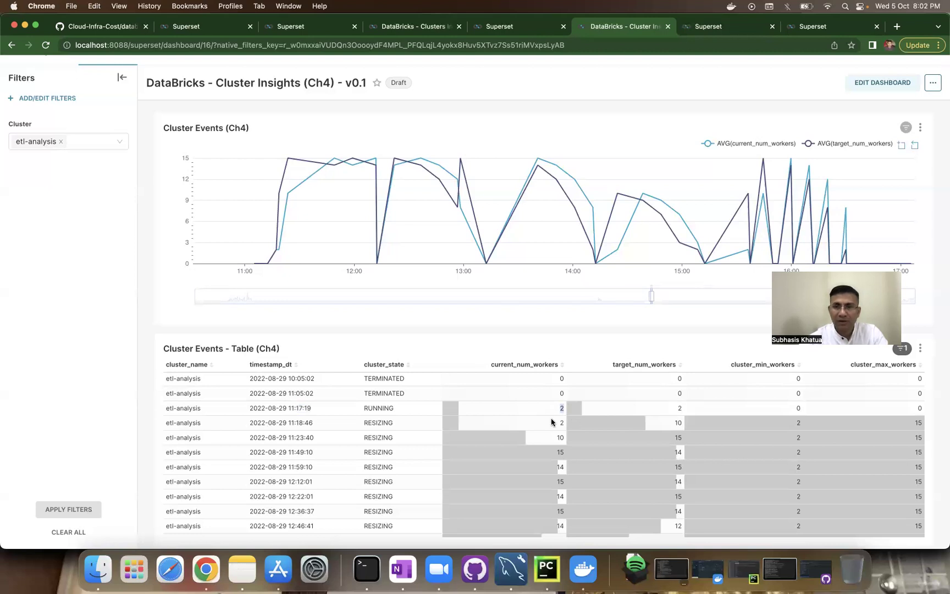
double_click(375, 424)
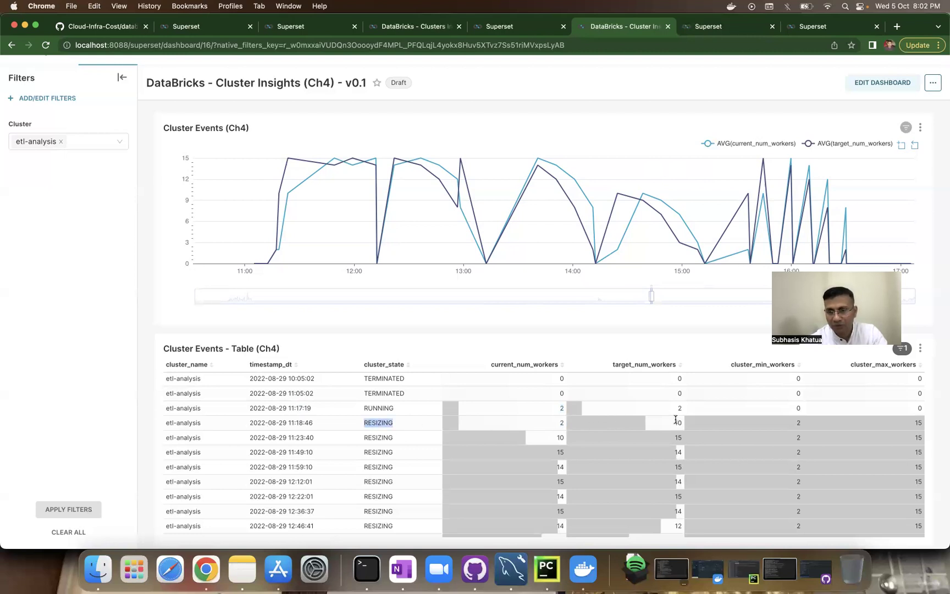
mouse_move(276, 251)
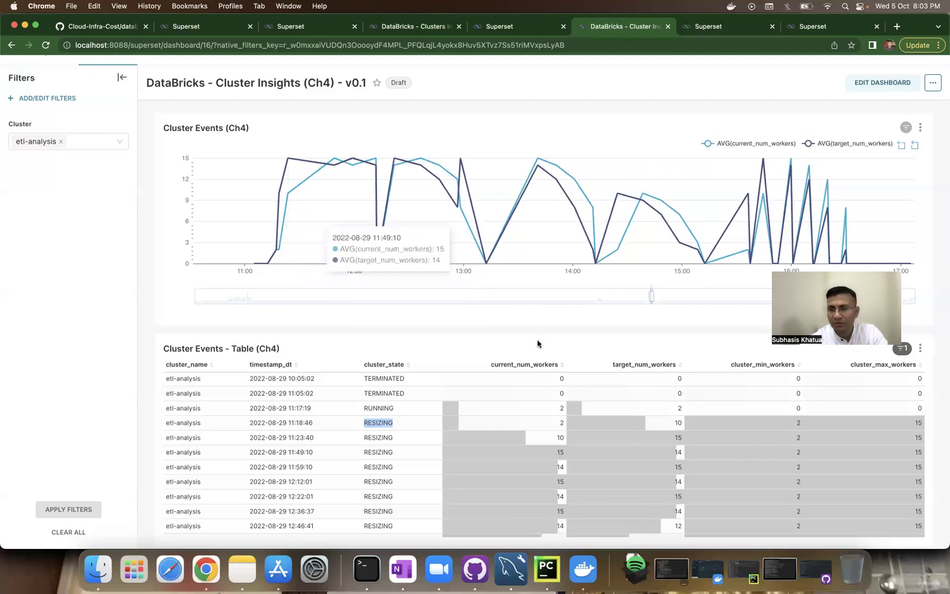
Step: Examine the remaining 29 August resizing and terminating records in the table against the chart's current and target worker lines
scroll(584, 485, down, 5)
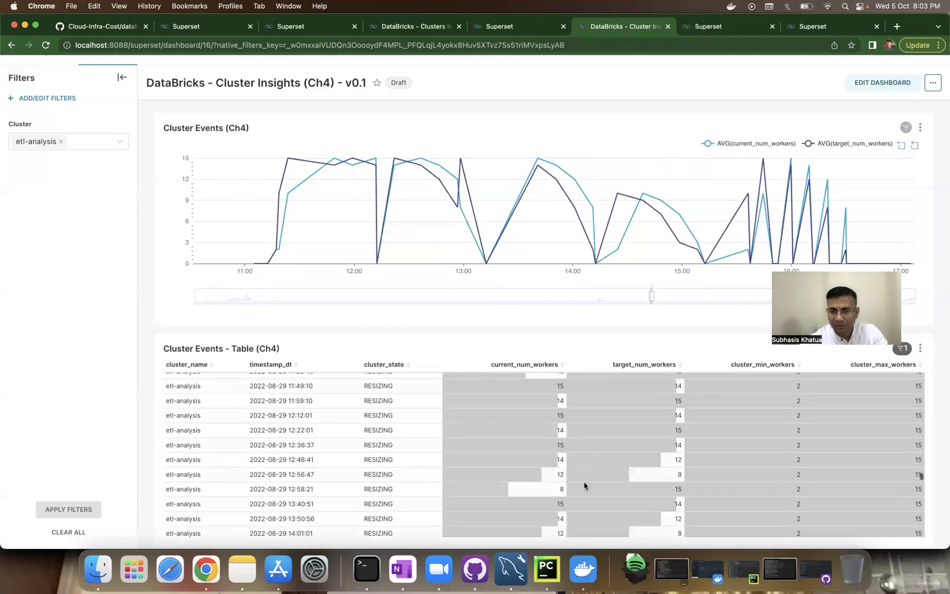
scroll(584, 485, down, 7)
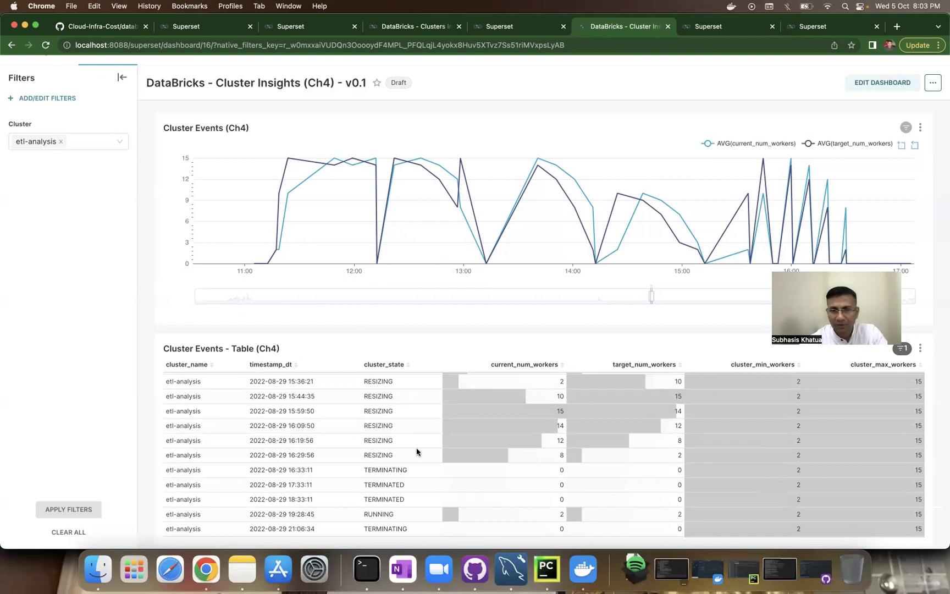
scroll(417, 452, up, 2)
scroll(417, 453, up, 3)
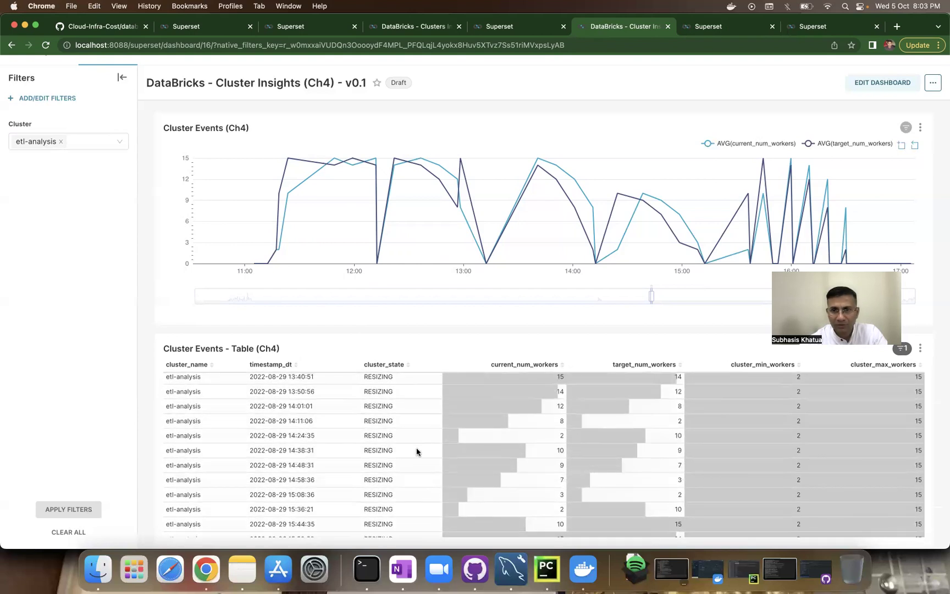
scroll(417, 452, down, 2)
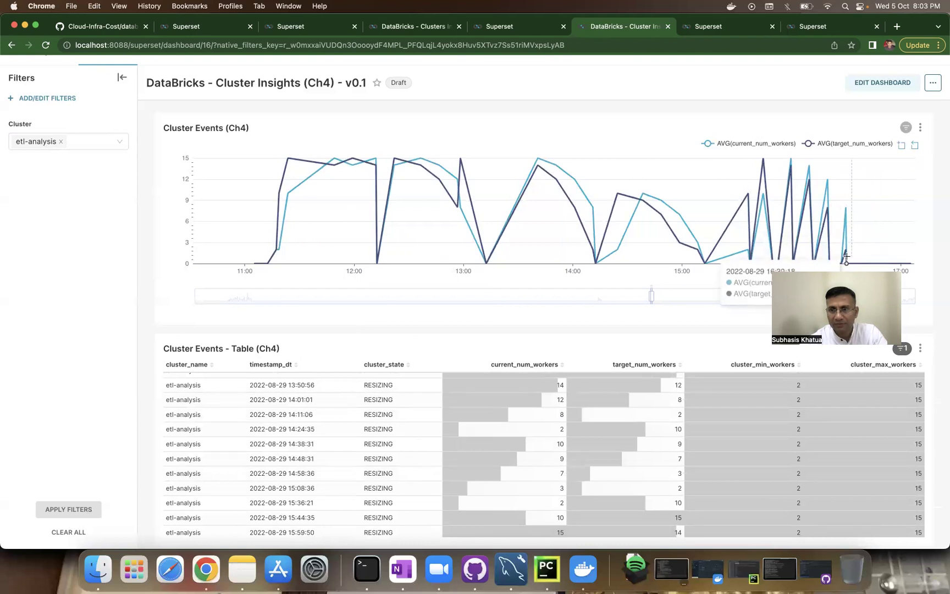
drag(847, 273, 855, 376)
mouse_move(846, 264)
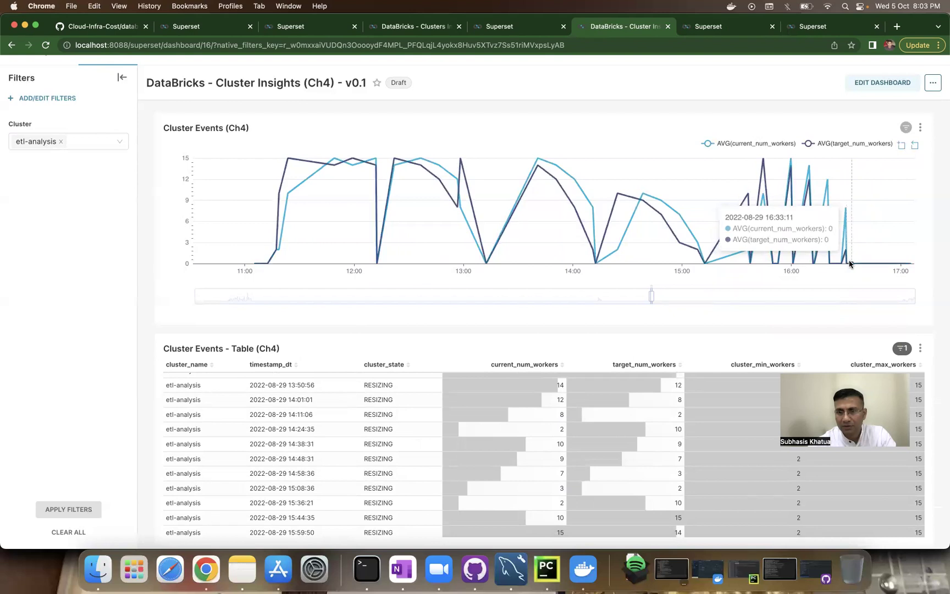
scroll(577, 475, down, 3)
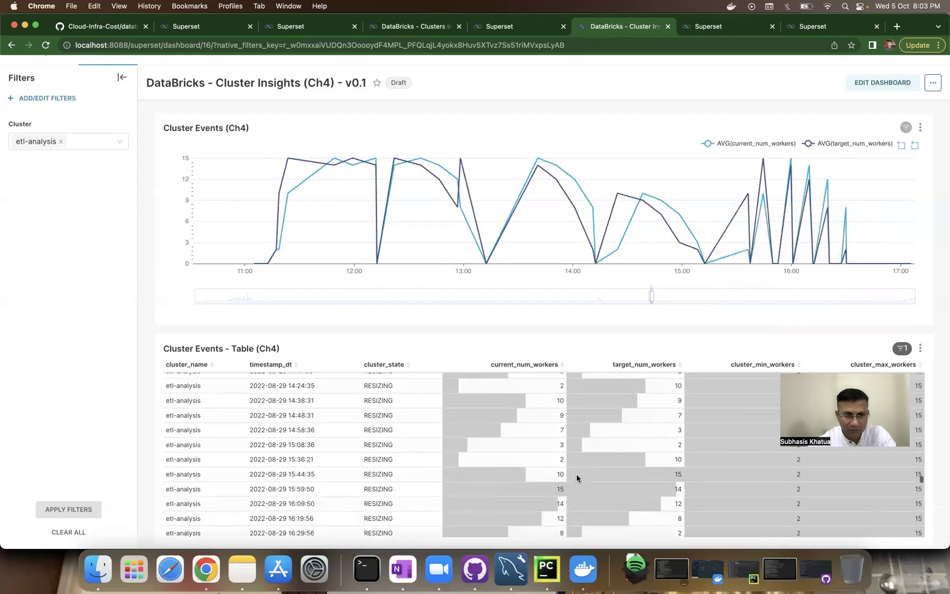
scroll(577, 478, down, 5)
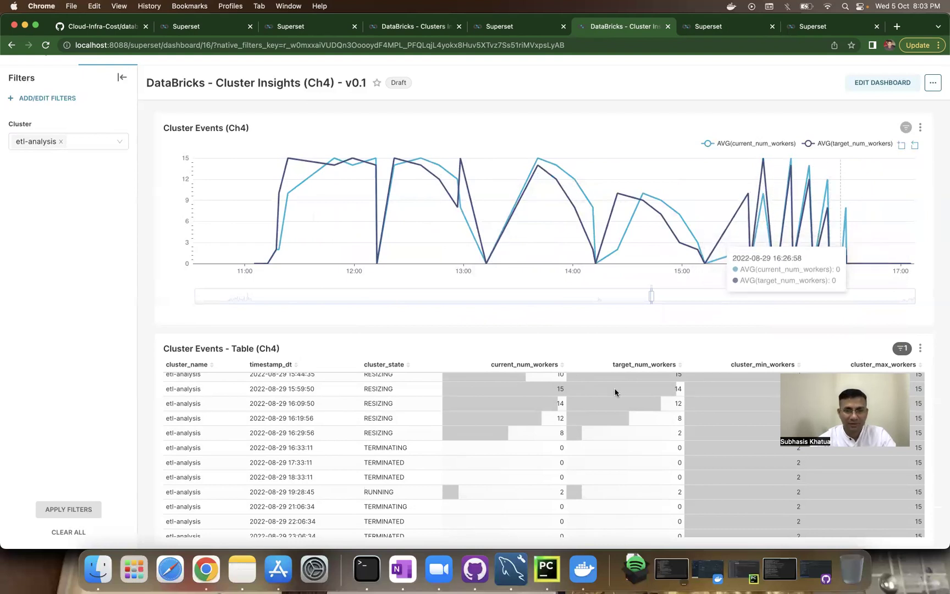
scroll(615, 392, up, 2)
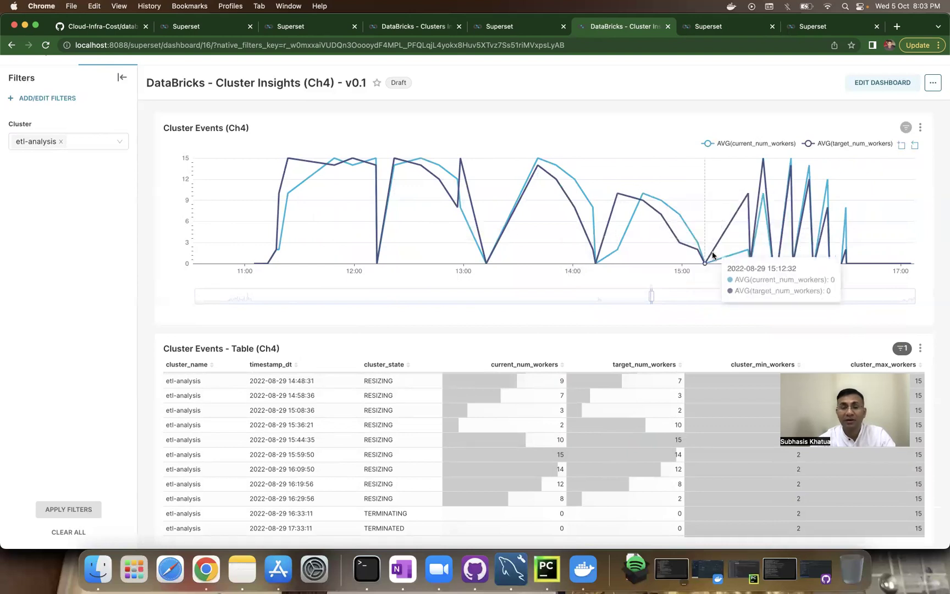
click(547, 570)
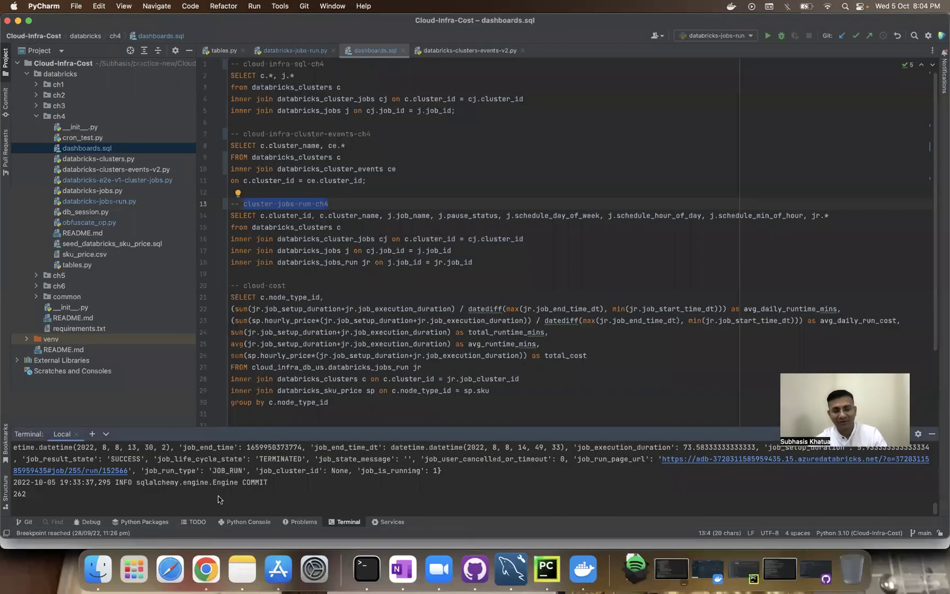
key(super+Tab)
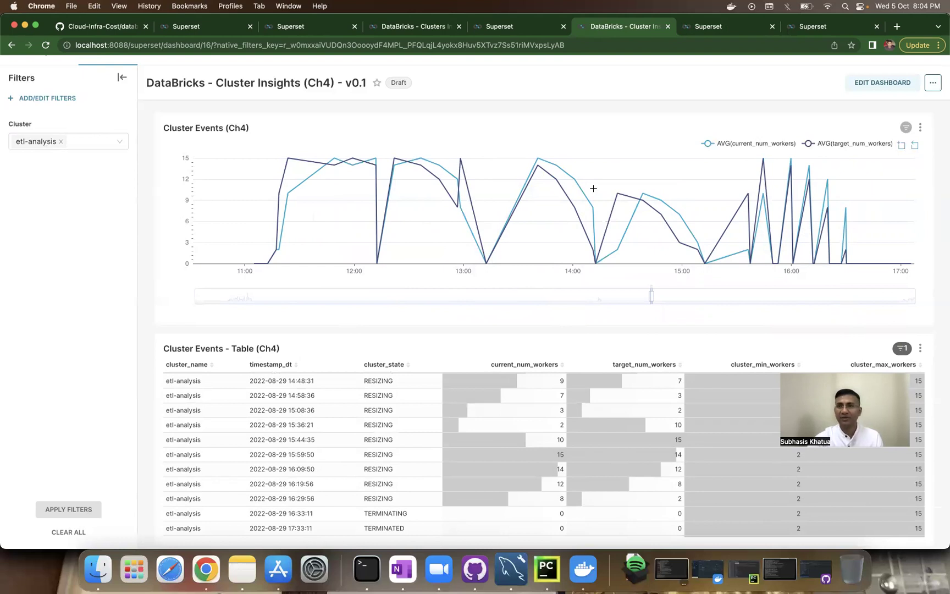
mouse_move(593, 188)
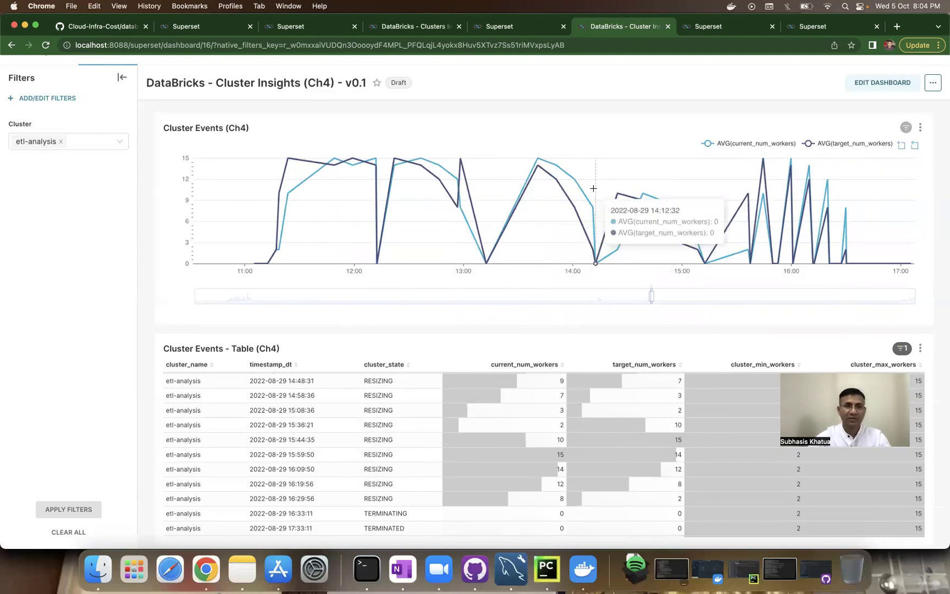